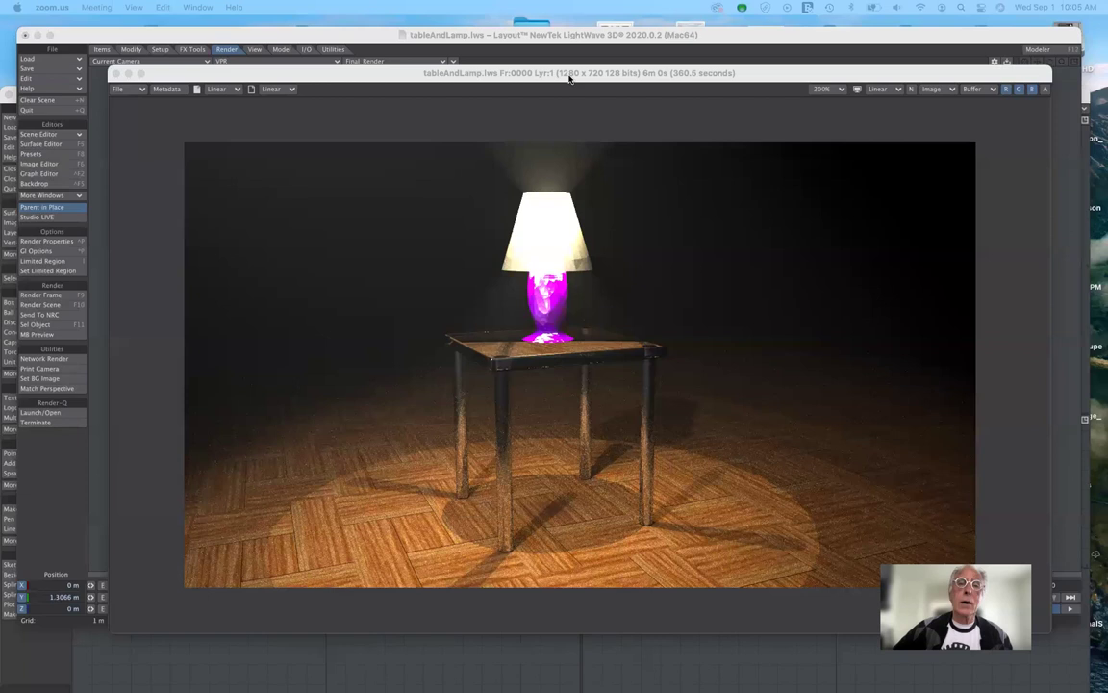
Step: Move the finished tableAndLamp.lws render window aside so the whole Layout viewport is uncovered
click(754, 85)
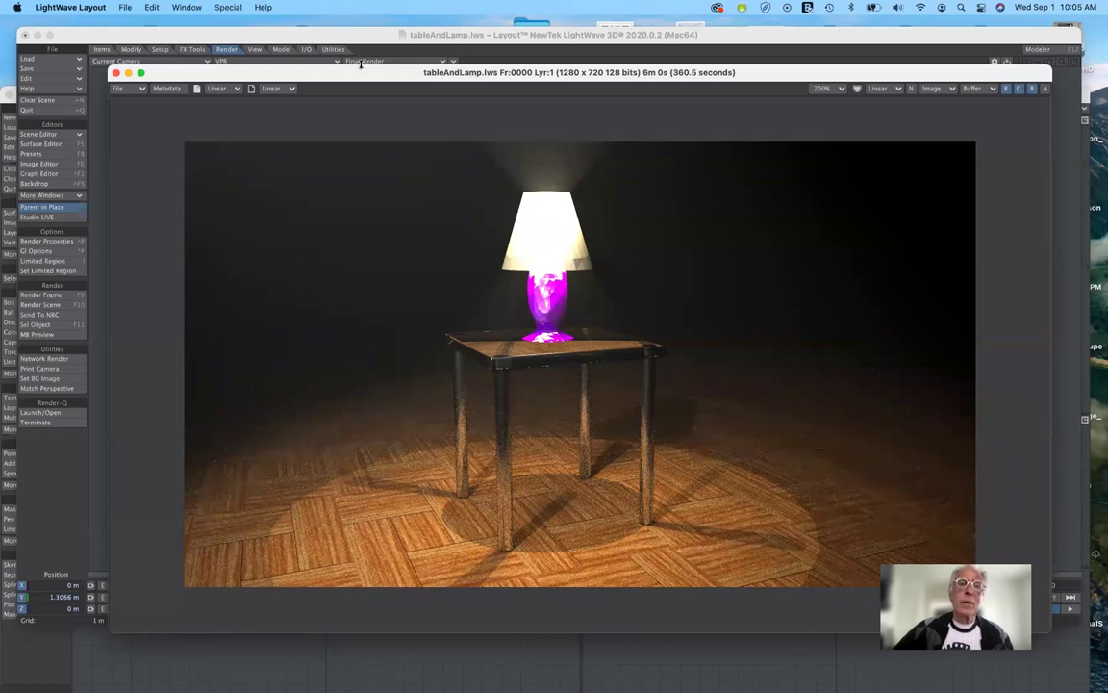
drag(364, 73, 362, 68)
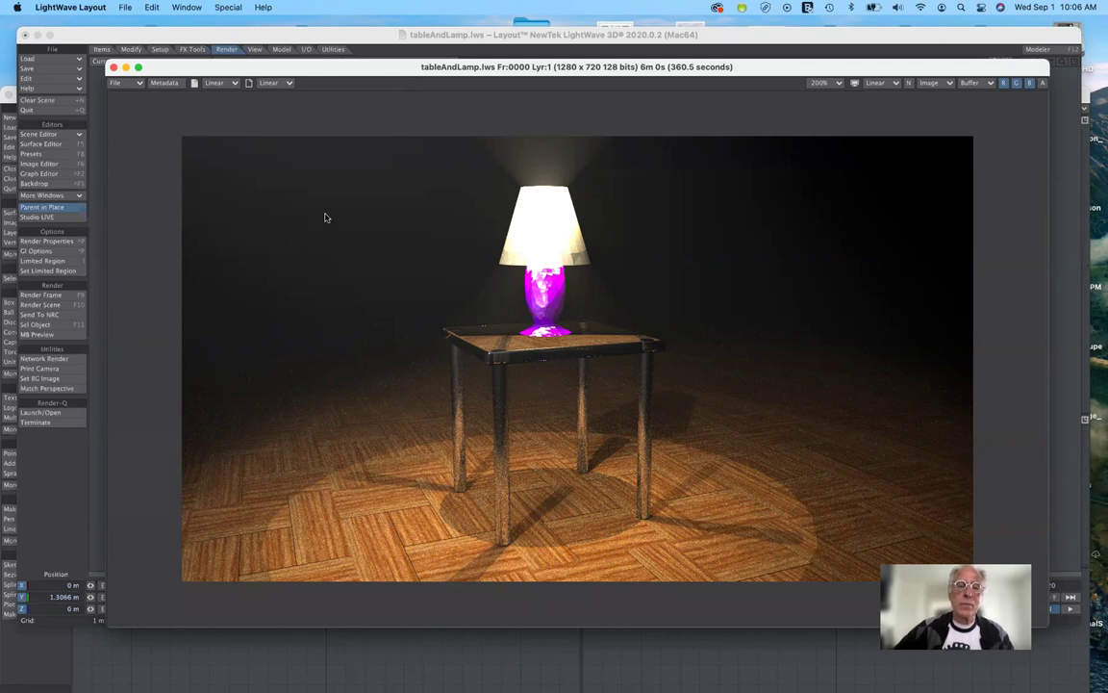
drag(747, 69, 747, 537)
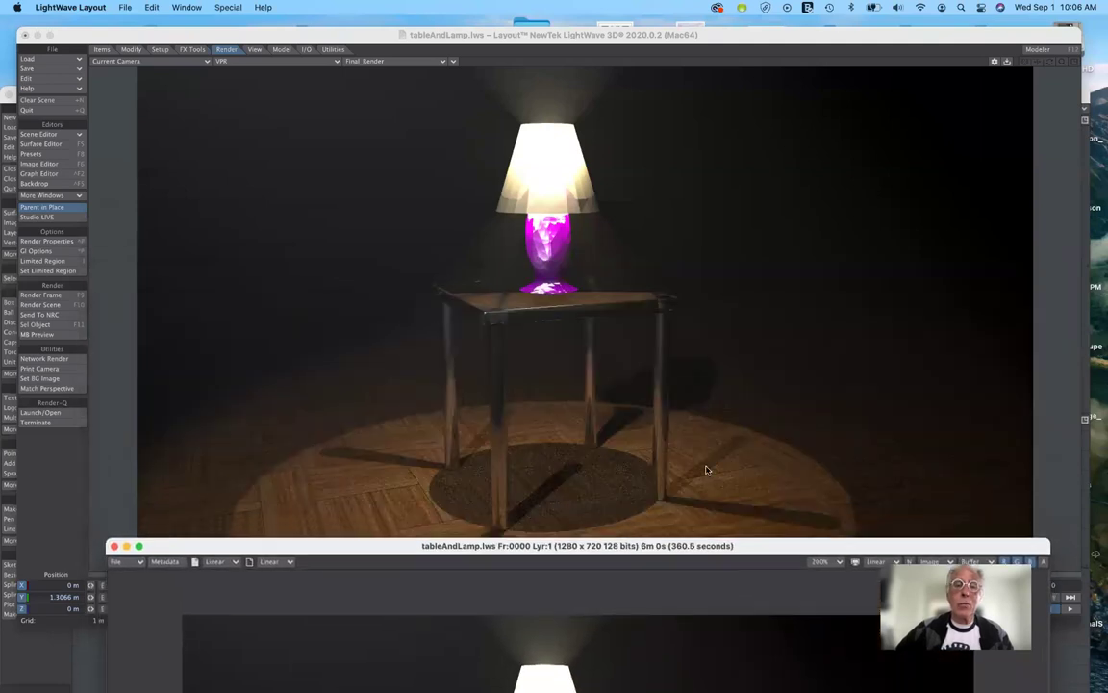
click(420, 218)
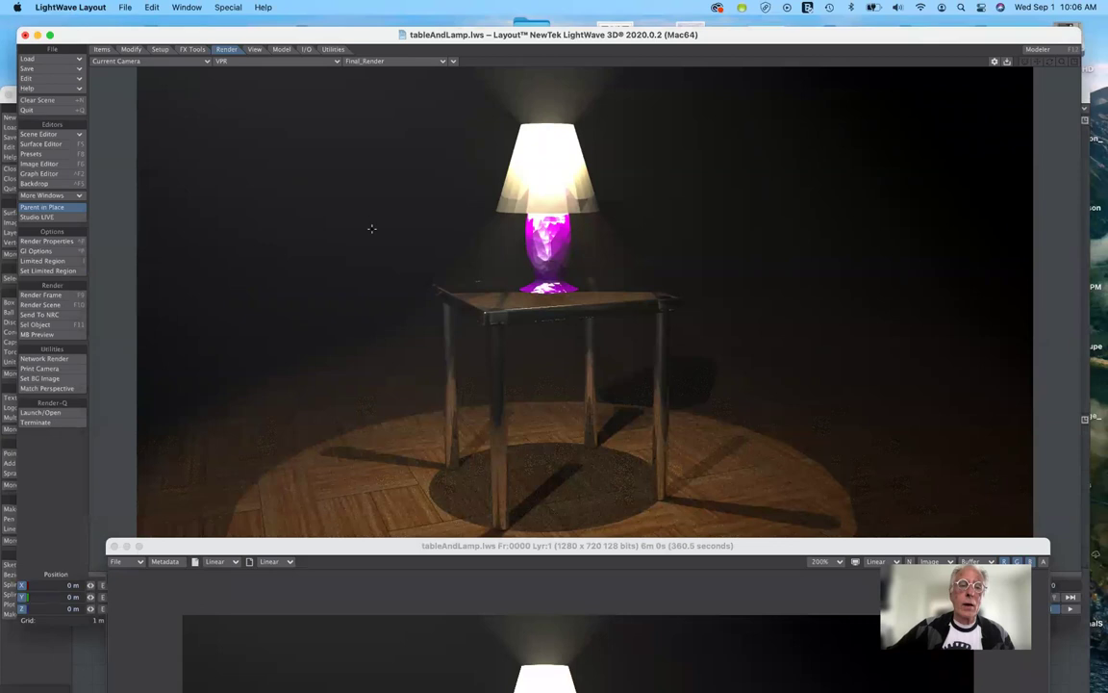
drag(392, 37, 392, 34)
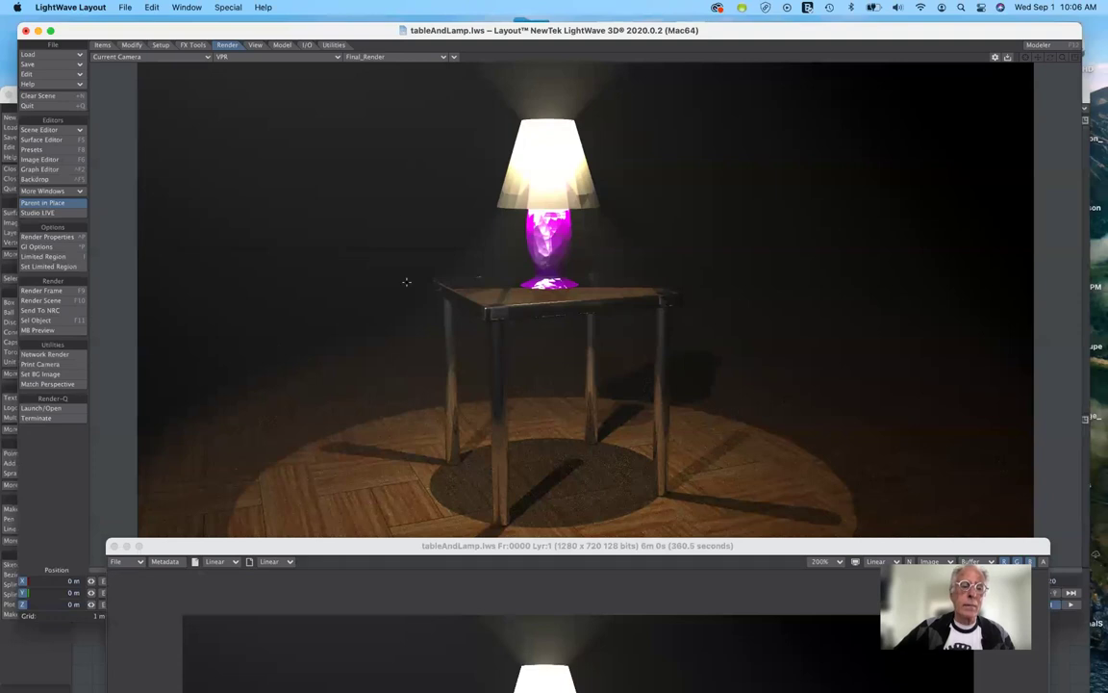
drag(298, 545, 841, 659)
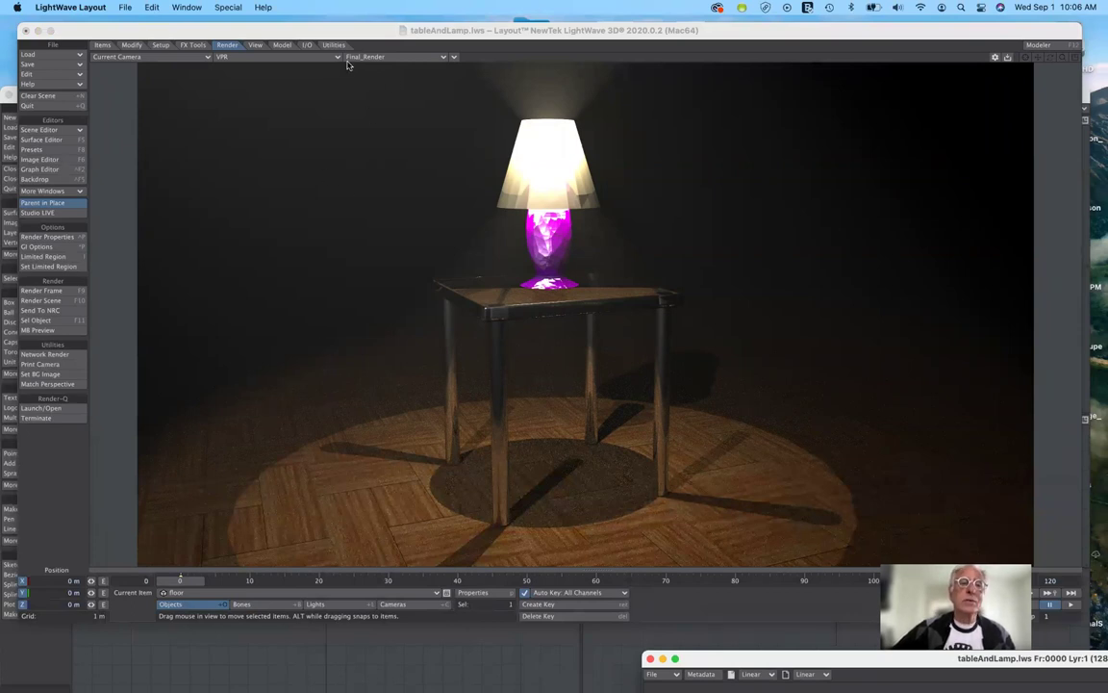
Step: Switch the viewport to Perspective and open the properties of the spotlight named Light, keeping the scene in view
click(151, 59)
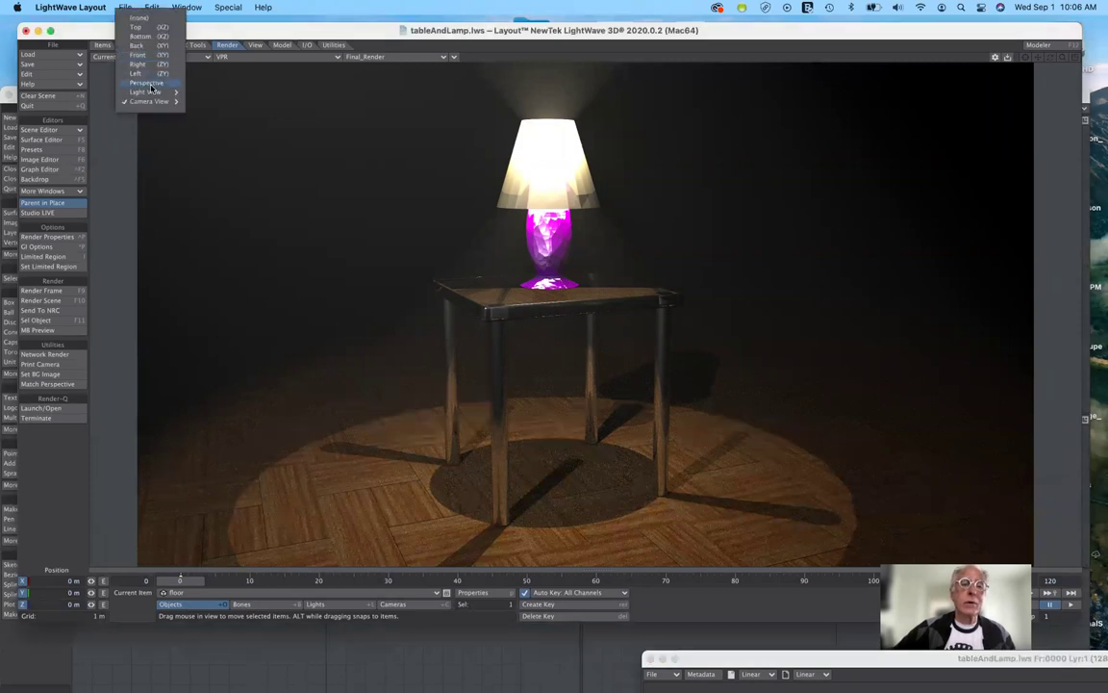
click(147, 83)
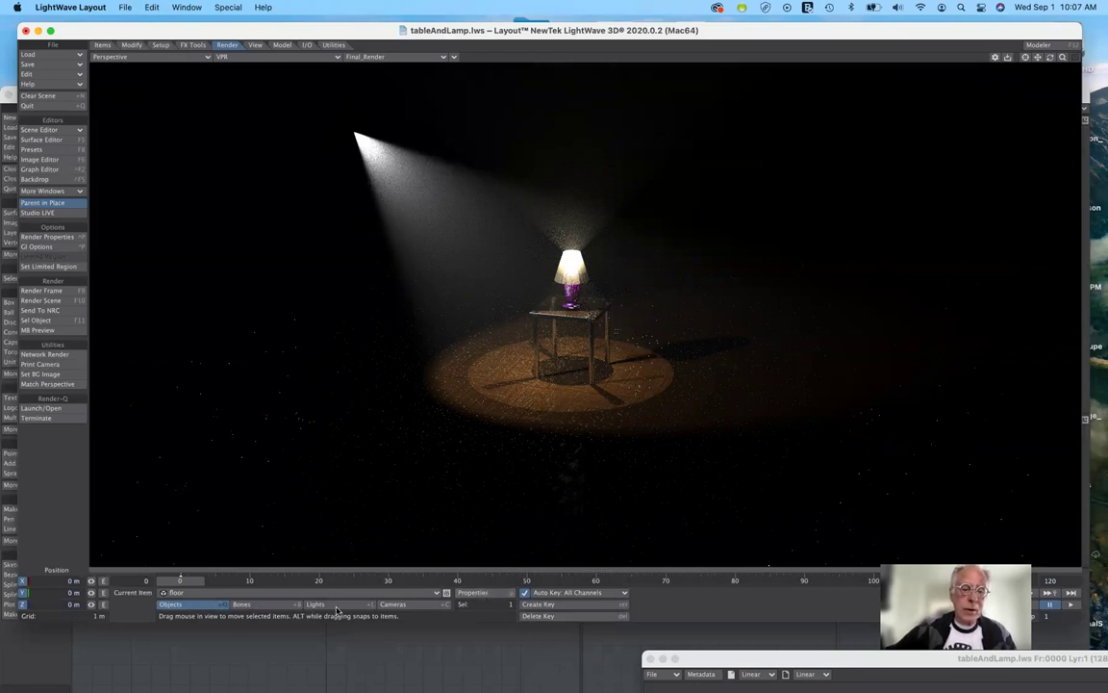
click(335, 607)
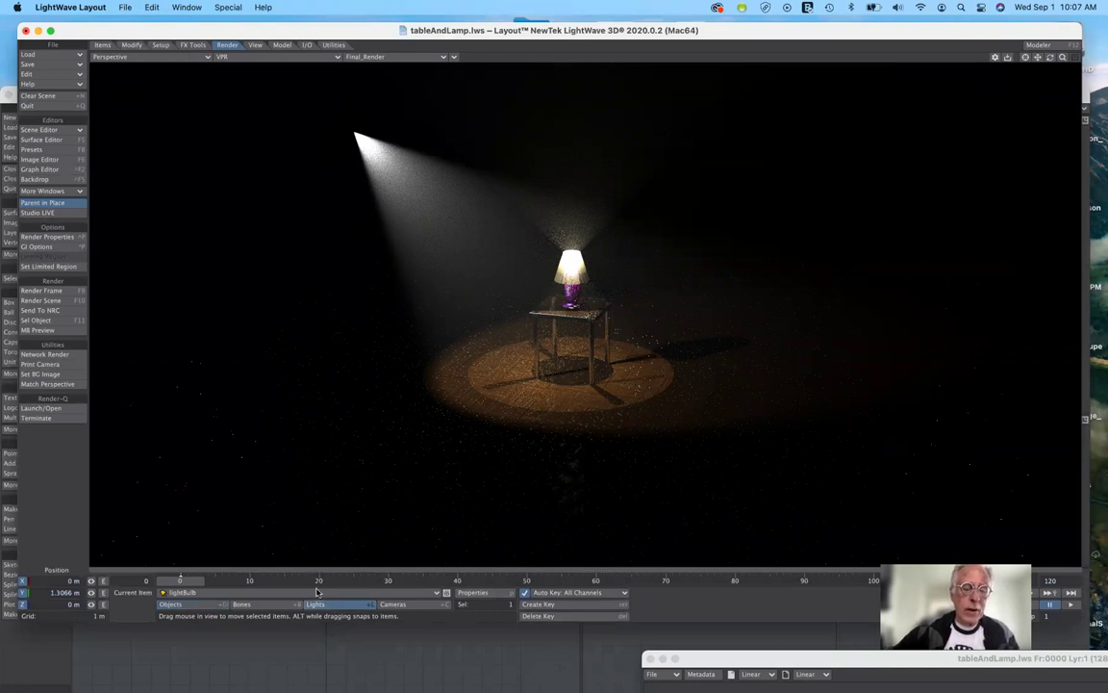
click(318, 594)
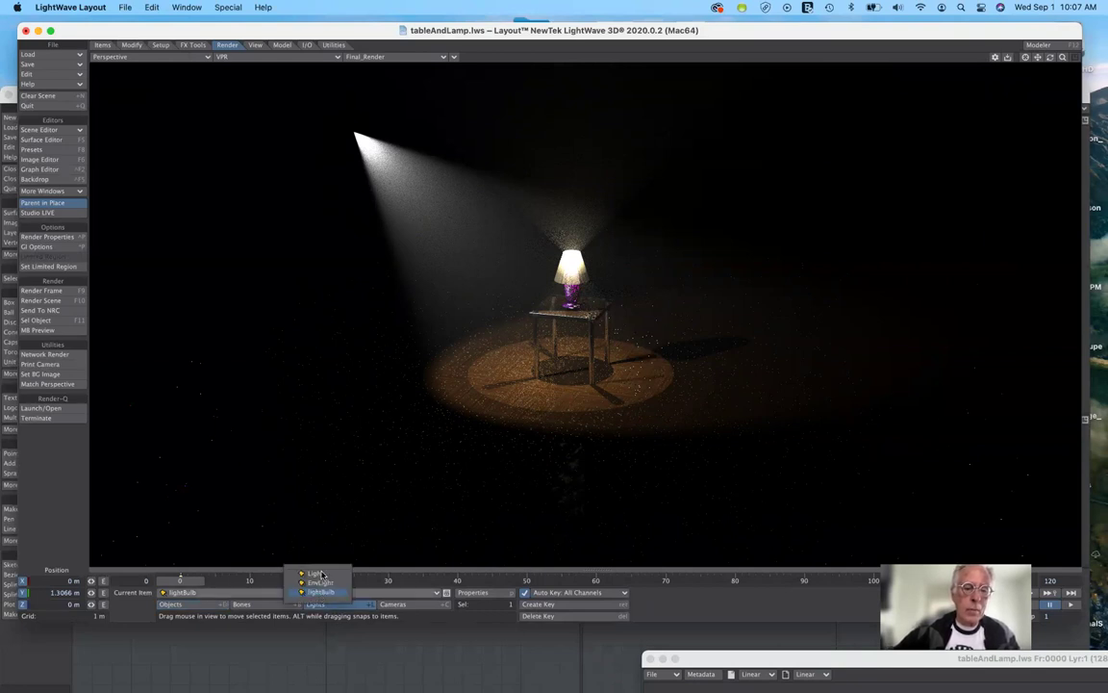
click(319, 574)
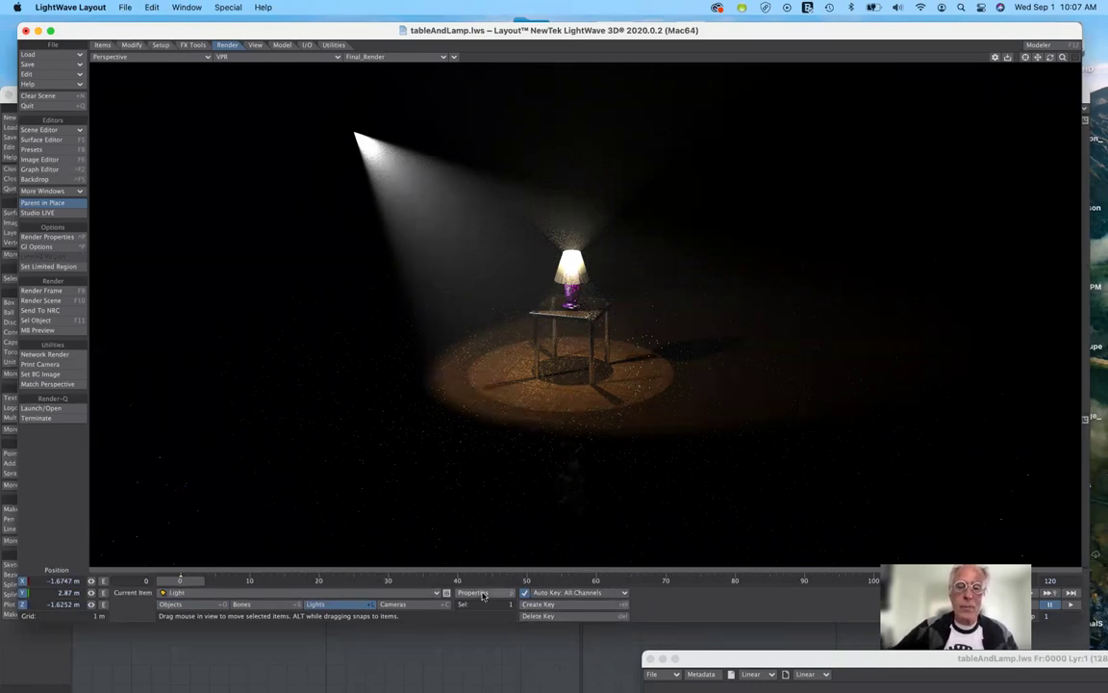
click(483, 595)
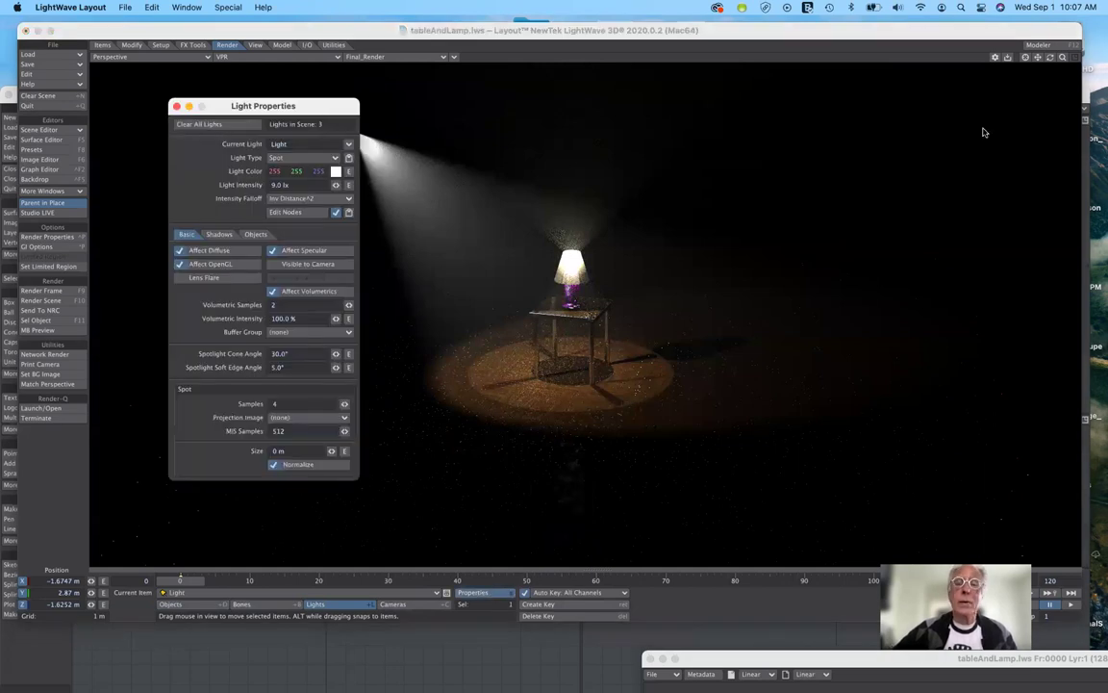
drag(984, 133, 919, 79)
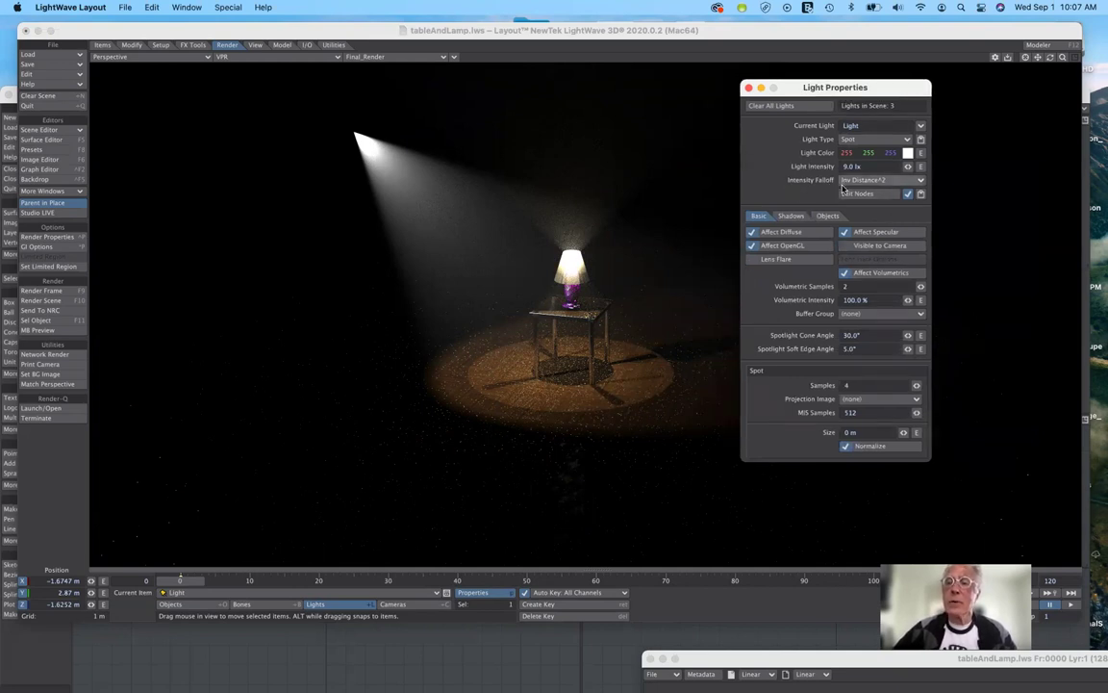
Step: Try the spotlight's Intensity Falloff set to Off, and restore it to Inv Distance^2
click(921, 181)
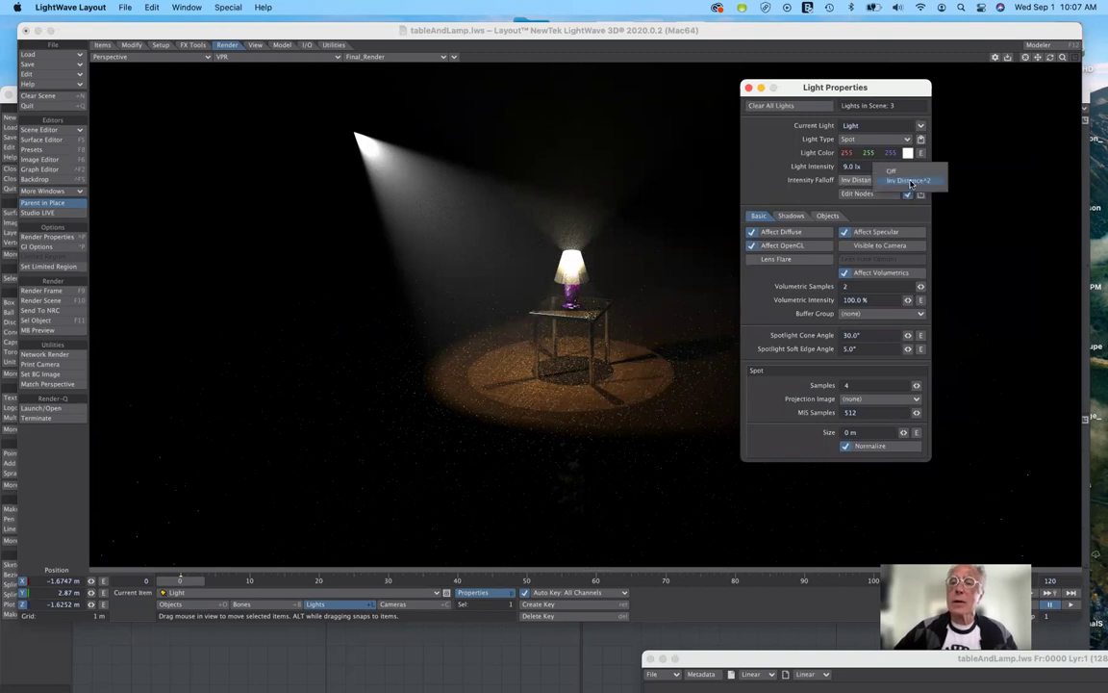
click(909, 182)
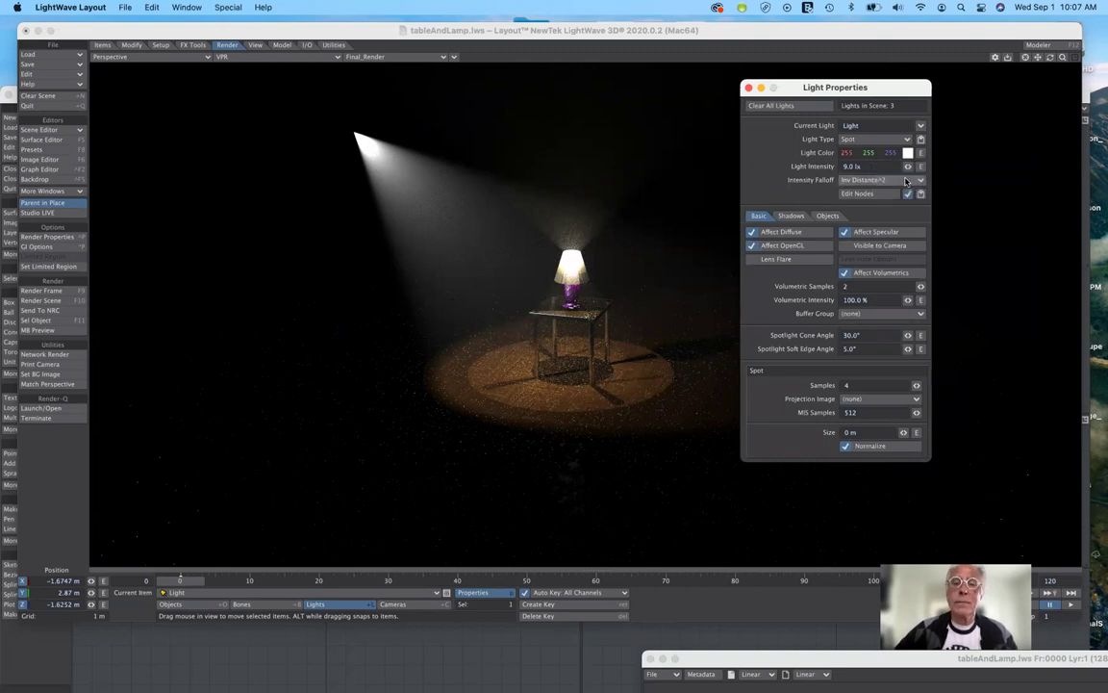
click(905, 181)
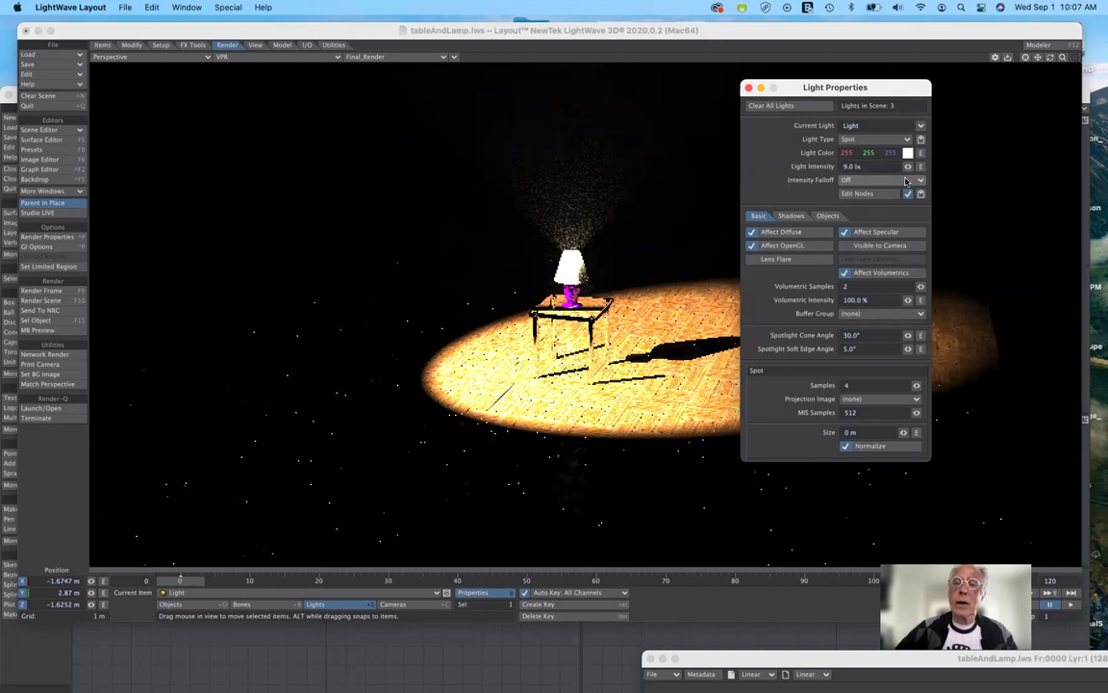
click(908, 194)
click(874, 181)
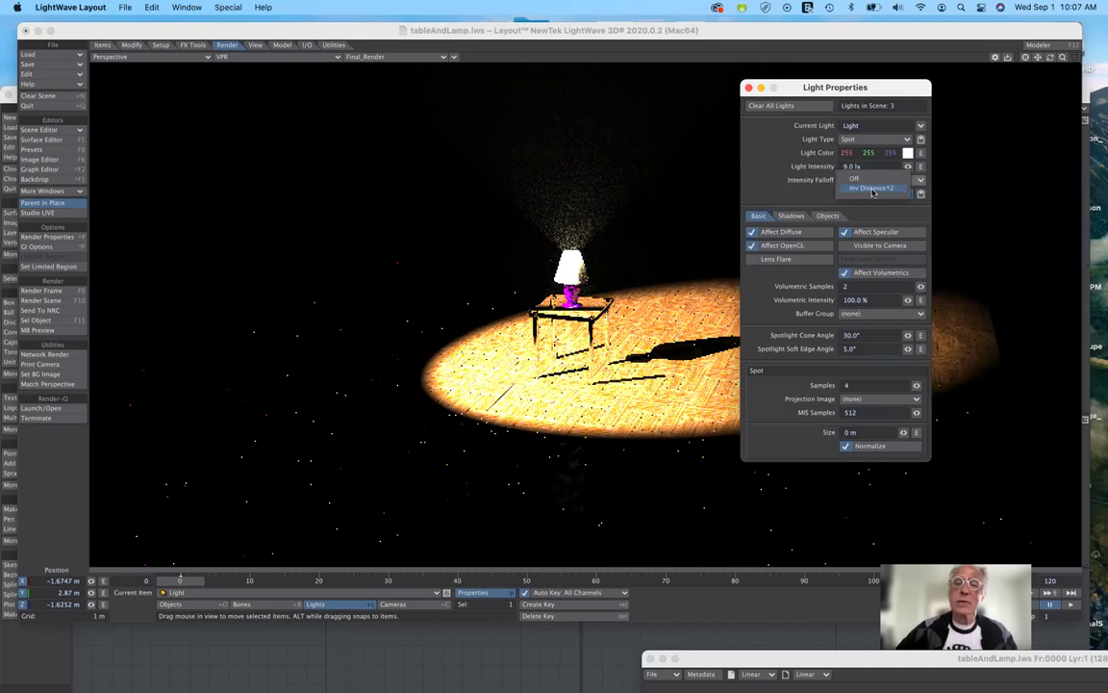
click(873, 190)
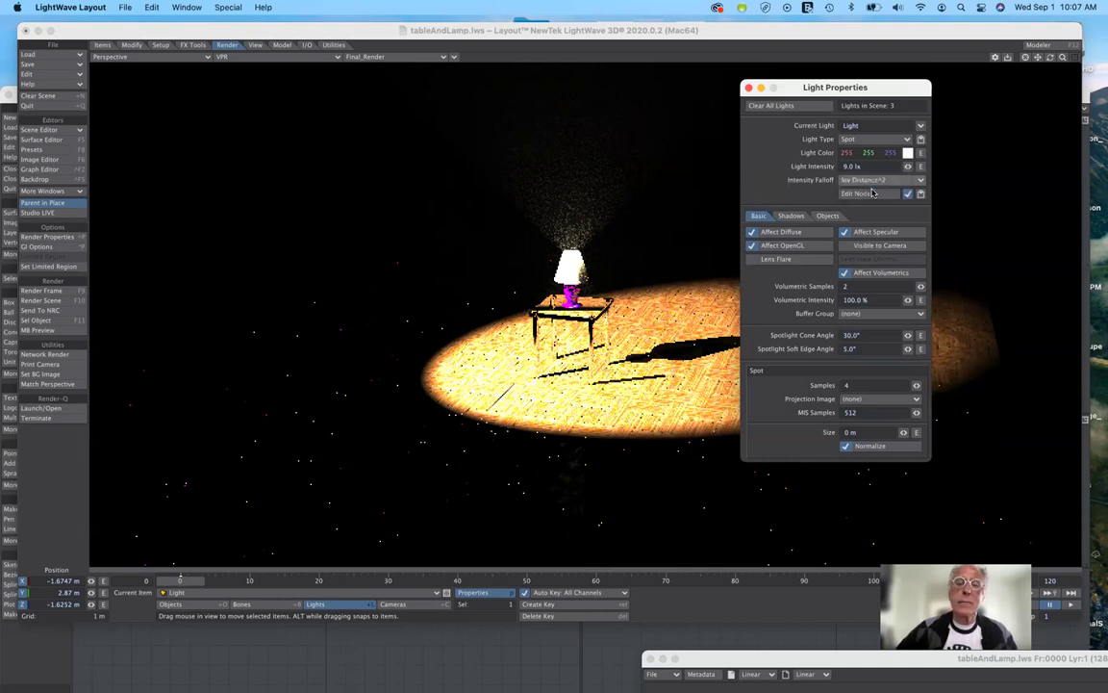
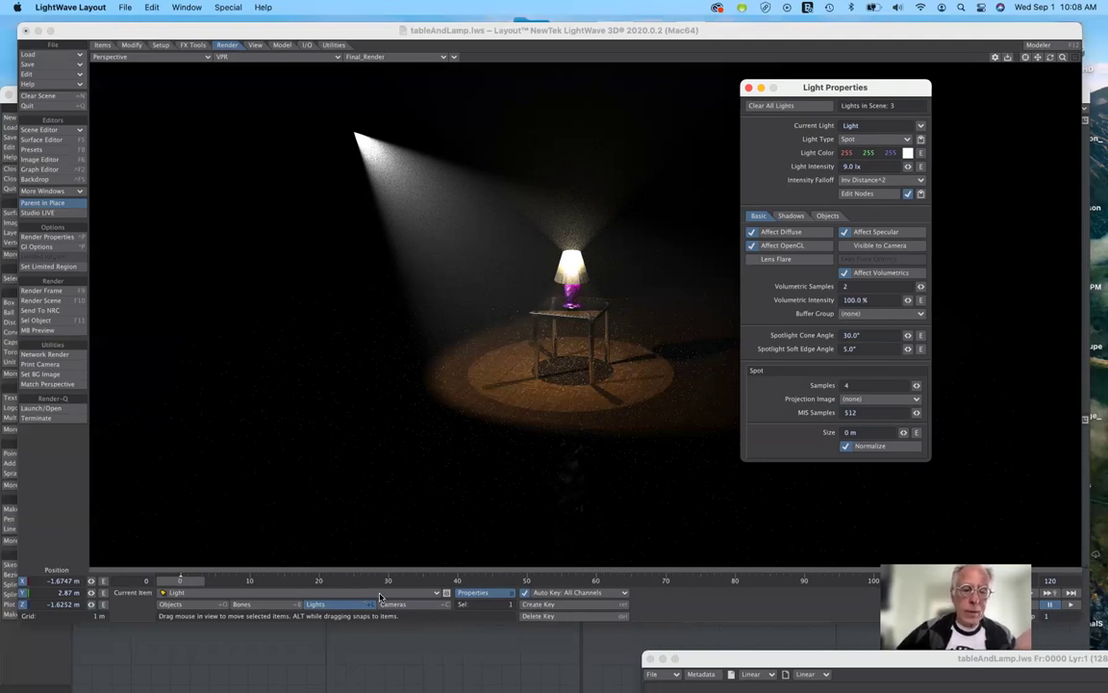
Step: Select the lightBulb light, try its Intensity Falloff set to Off, and restore it to Inv Distance^2
click(362, 593)
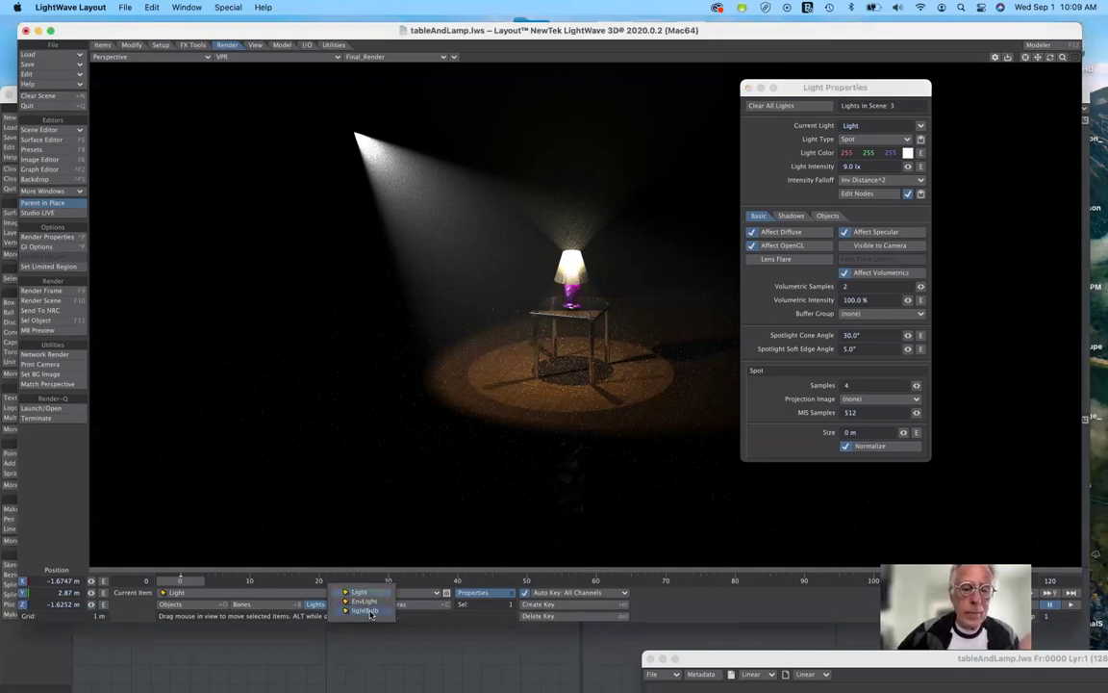
click(366, 611)
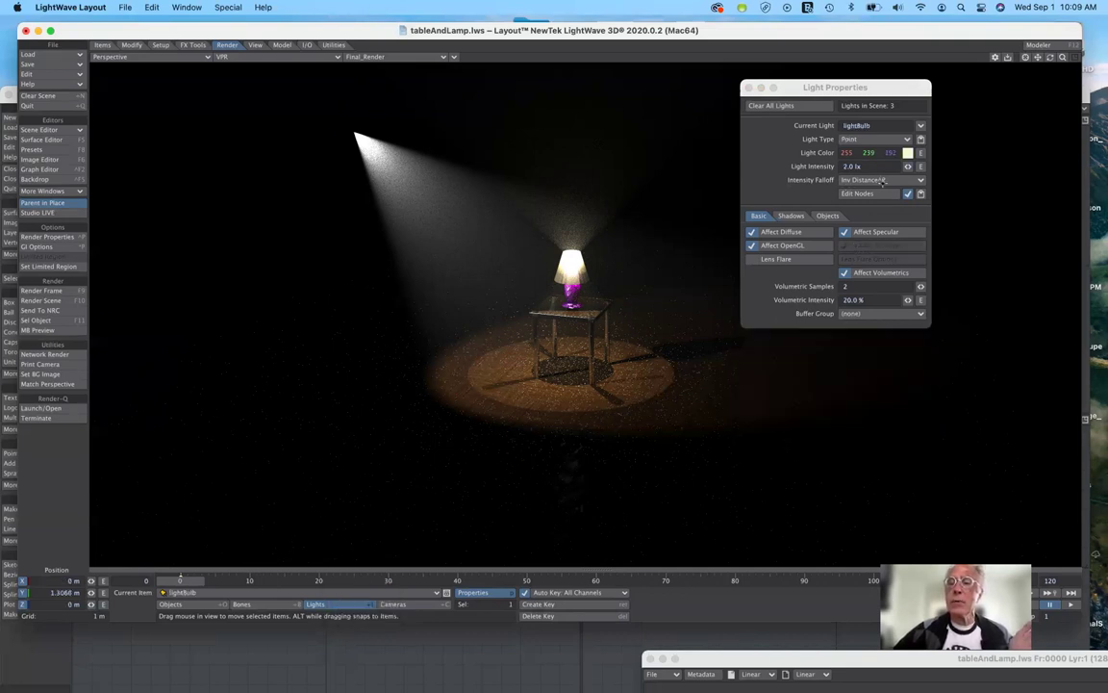
click(883, 181)
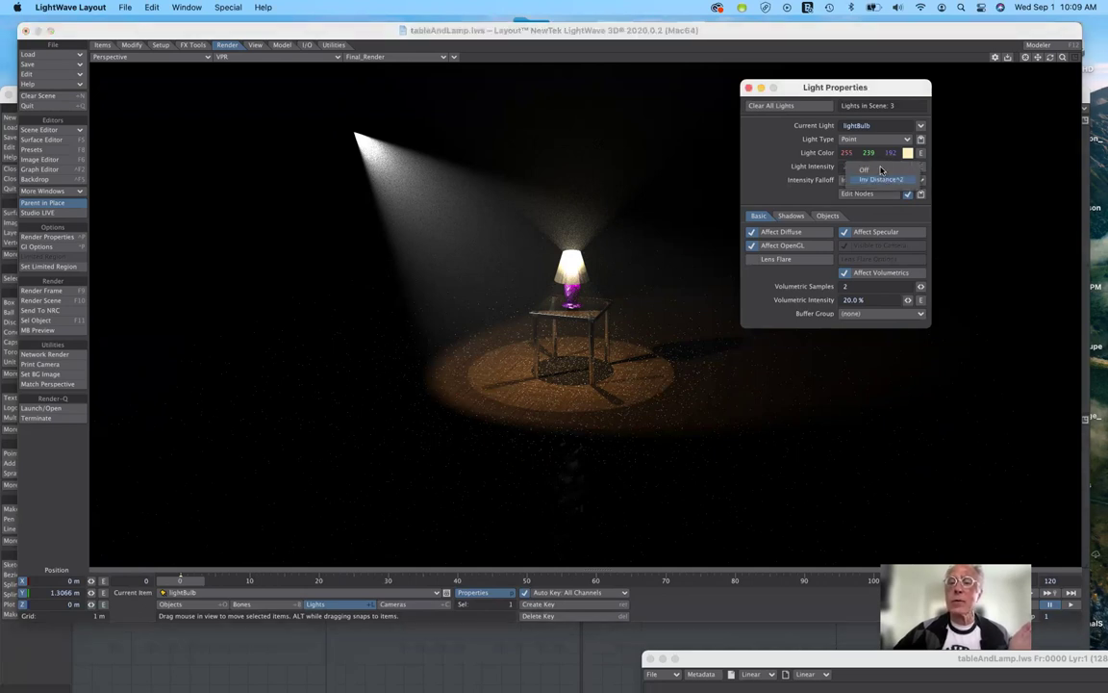
click(879, 168)
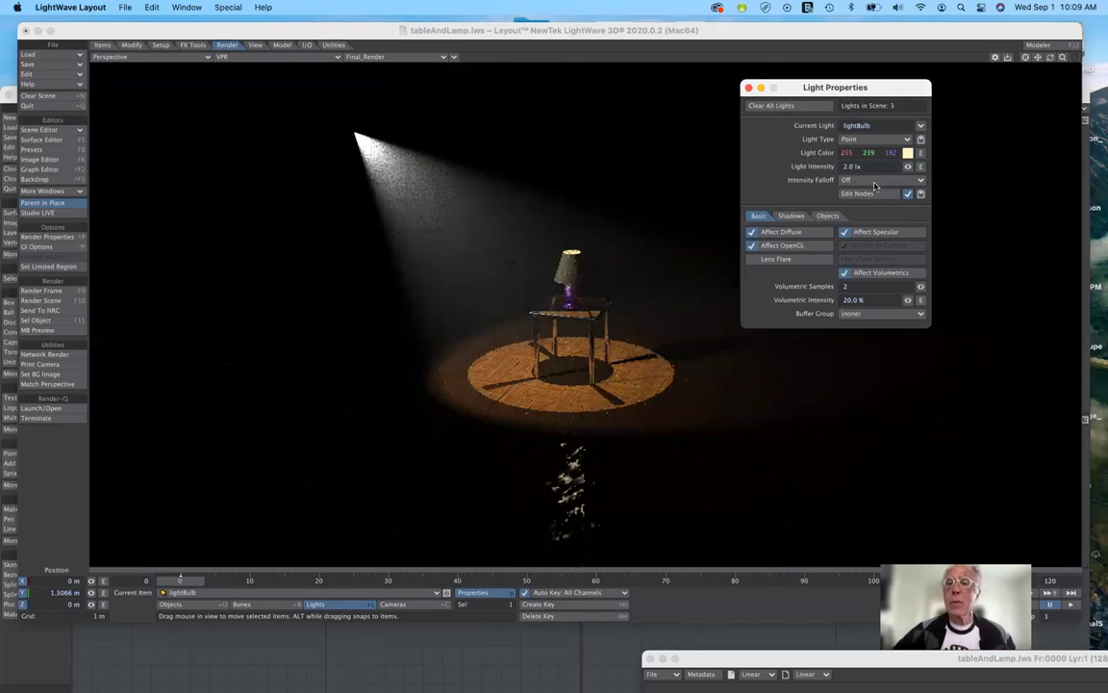
click(852, 180)
click(871, 192)
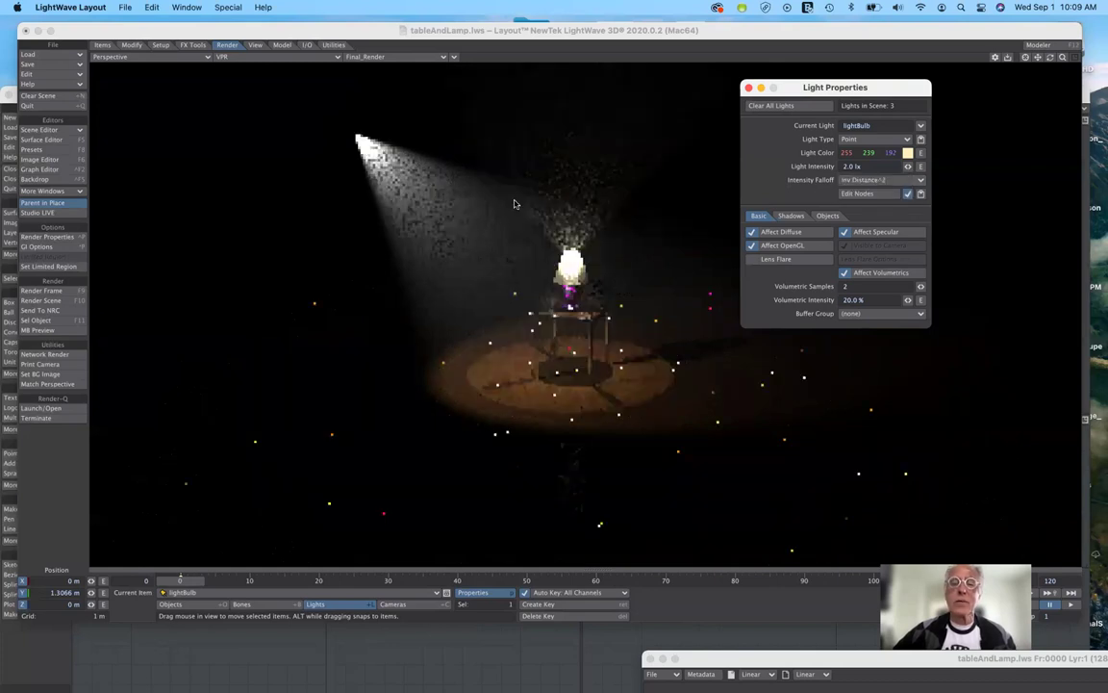
Step: Return the viewport to the camera view and bring the finished render forward for comparison, closing it when done
click(149, 58)
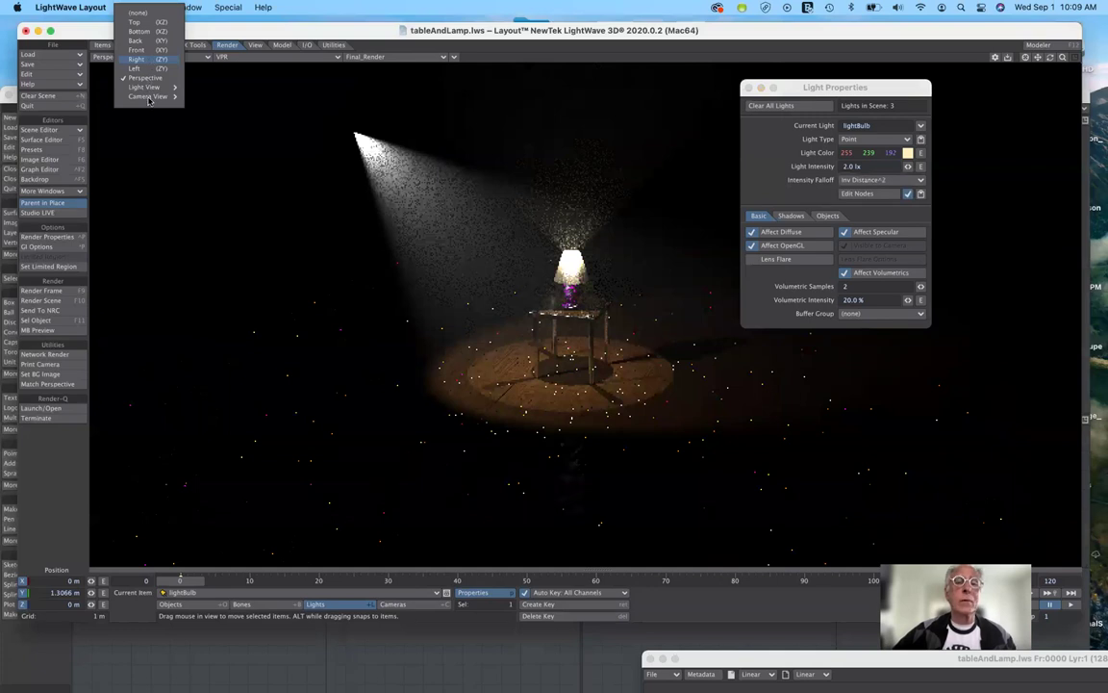
click(149, 100)
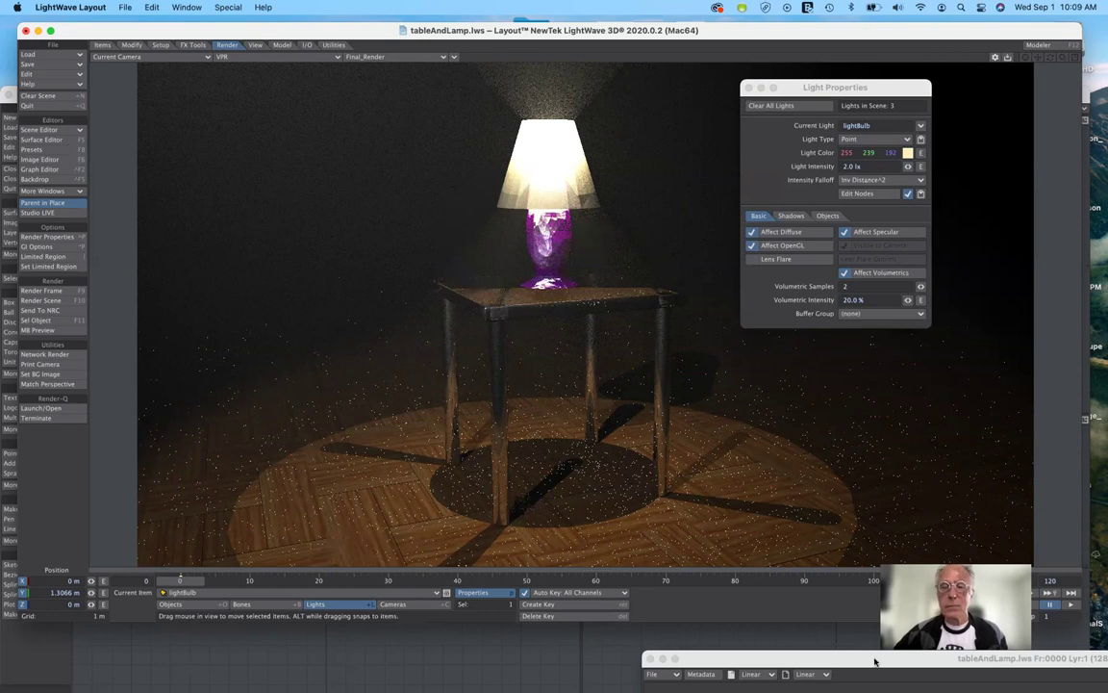
drag(875, 661, 541, 483)
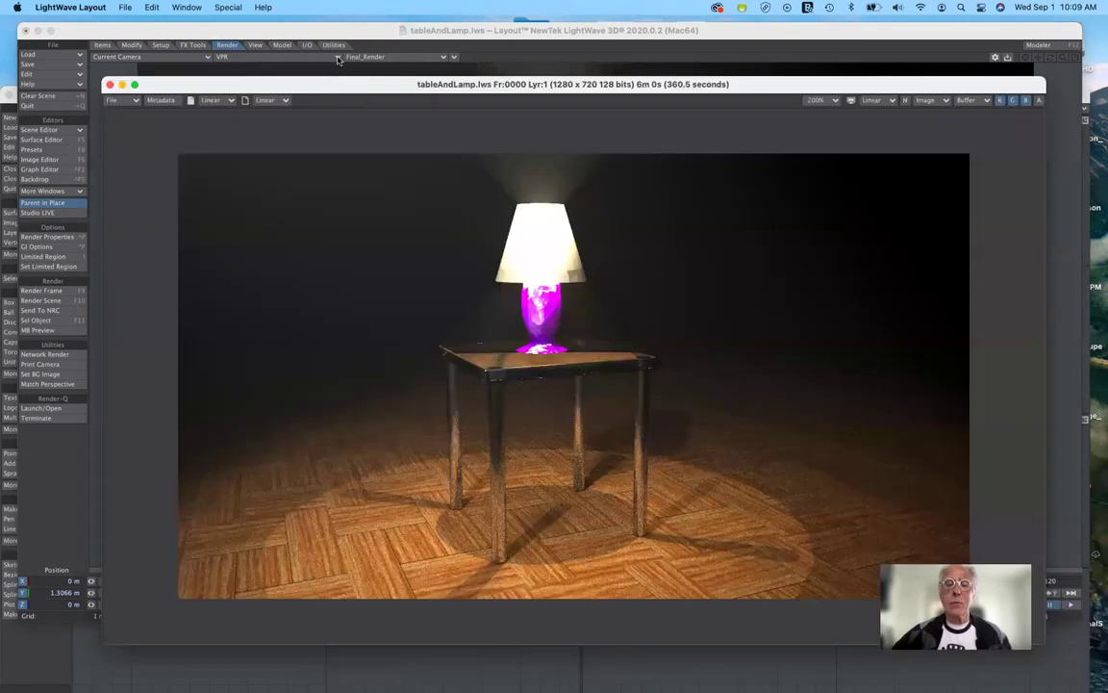
drag(308, 81, 308, 56)
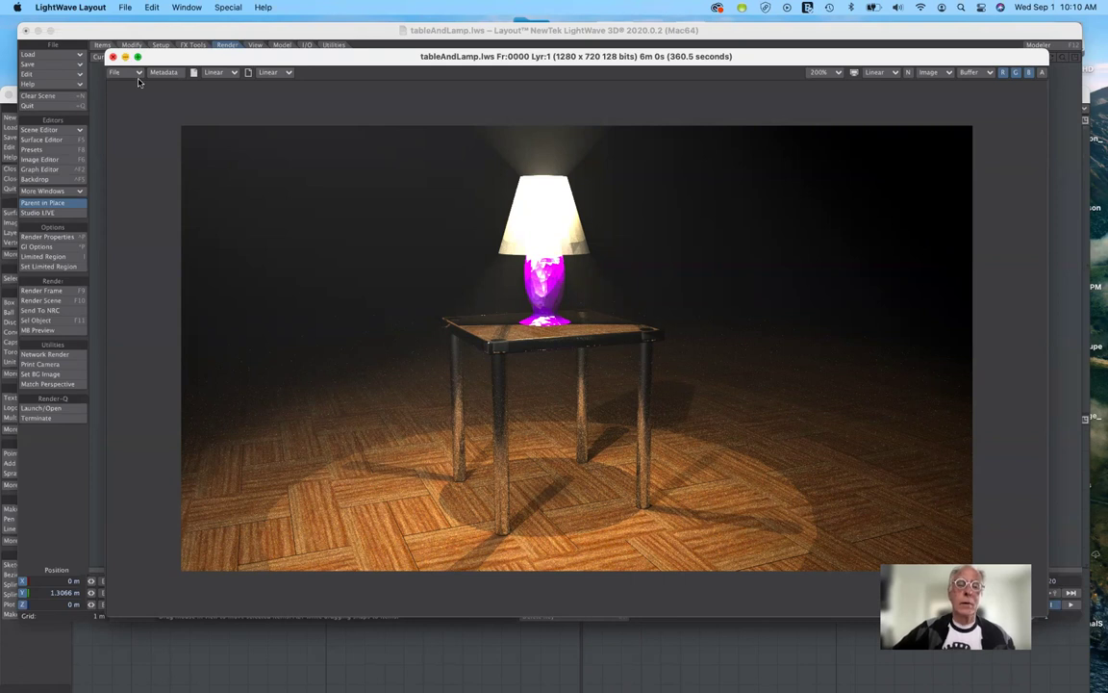
key(Escape)
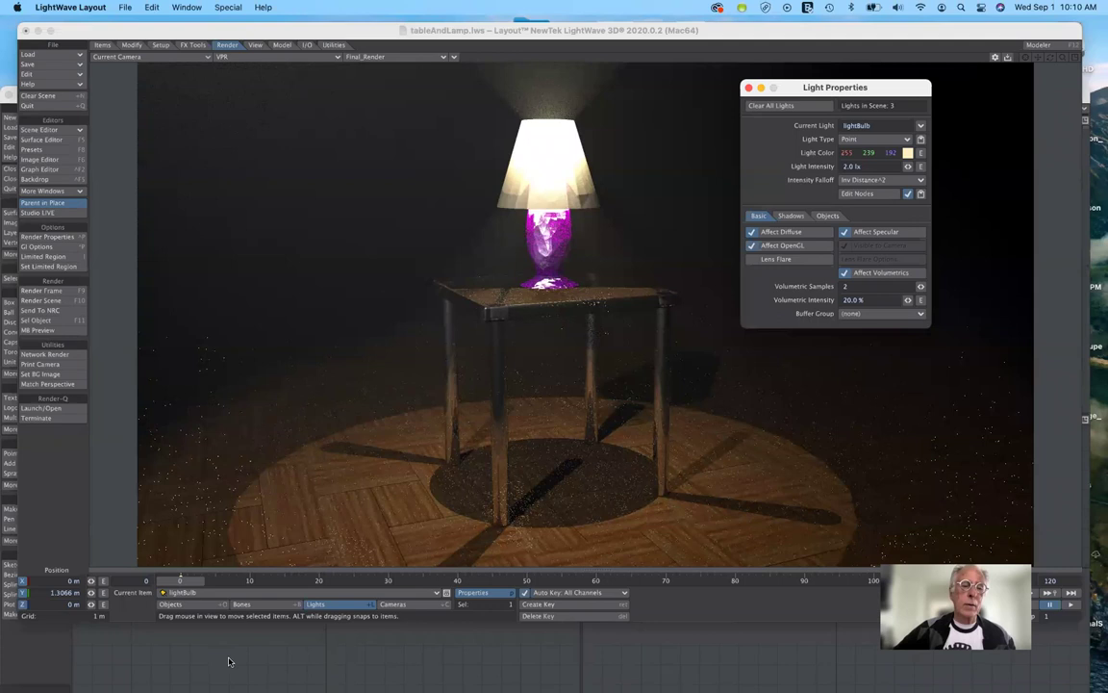
Step: Switch to LightWave Modeler and open the Numeric panel, placing it clear of the main modelling area
key(F12)
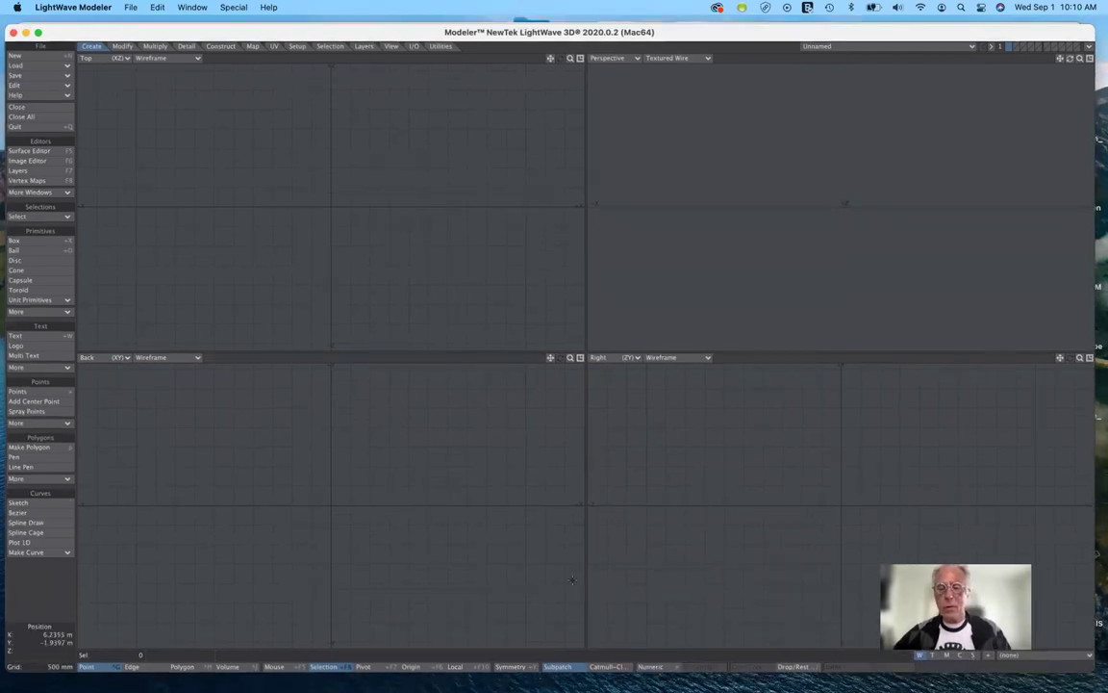
key(n)
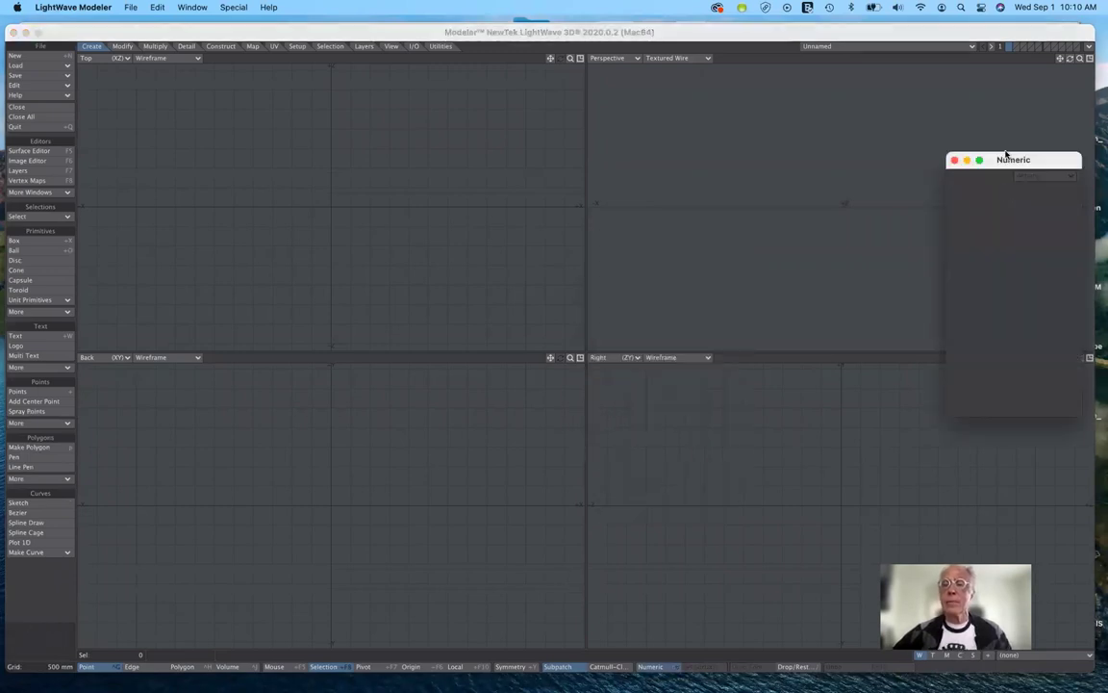
drag(1001, 156, 982, 164)
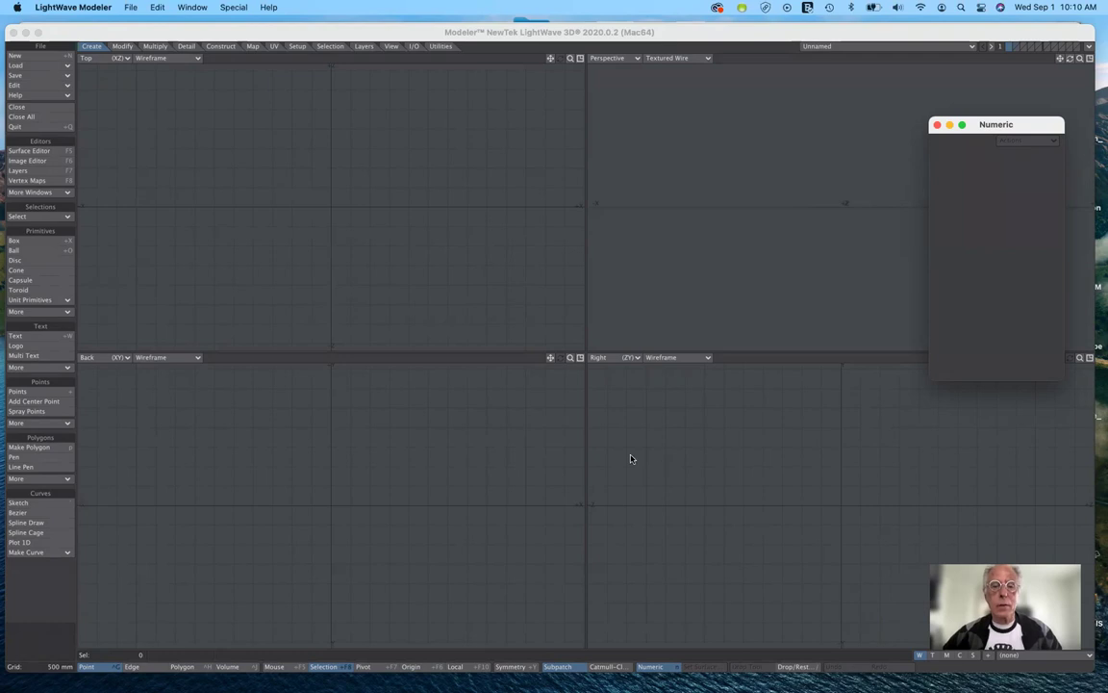
click(616, 424)
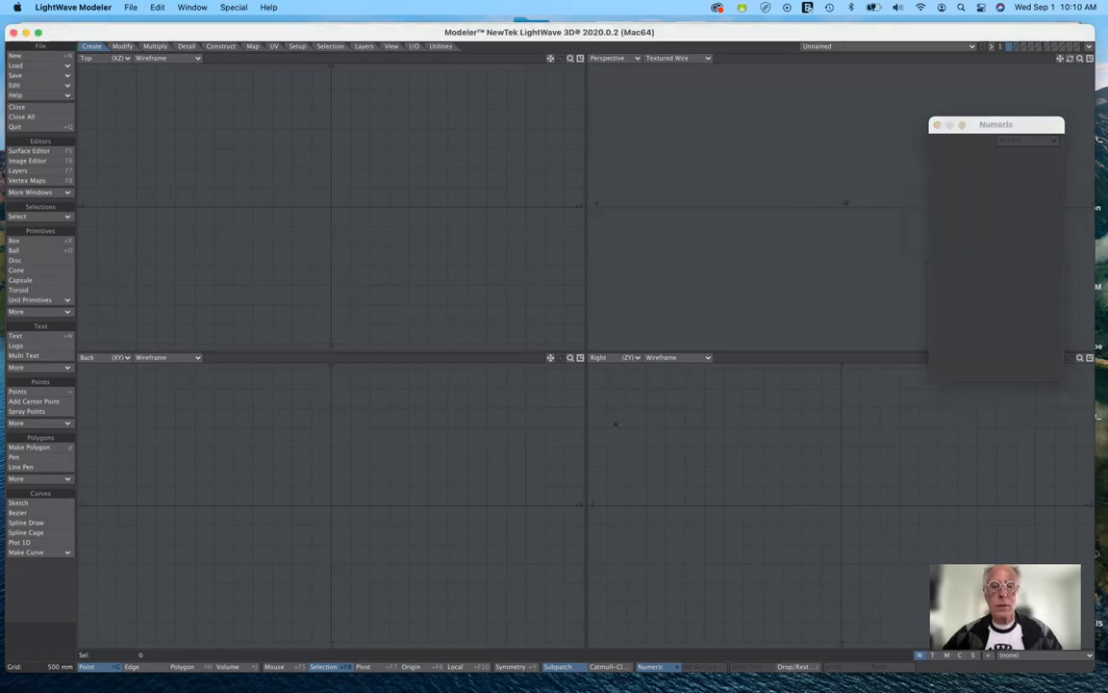
Step: Examine Modeler's Display Options, looking through the Layout, Viewports, Interface and Backdrop settings, and close the window
key(d)
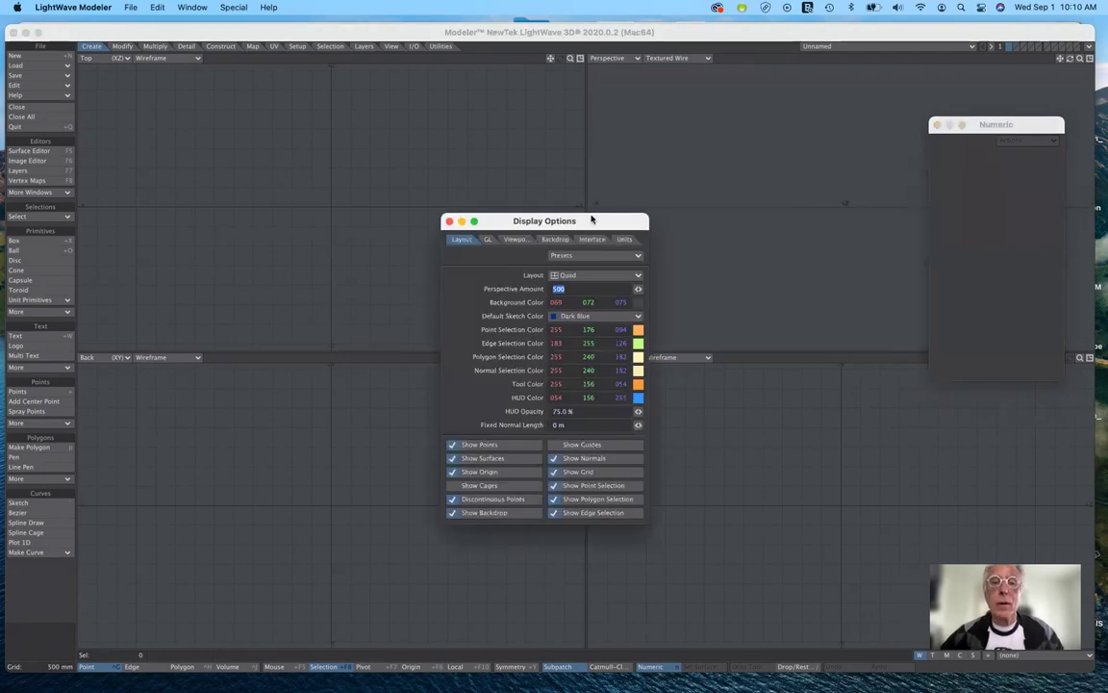
drag(592, 219, 599, 130)
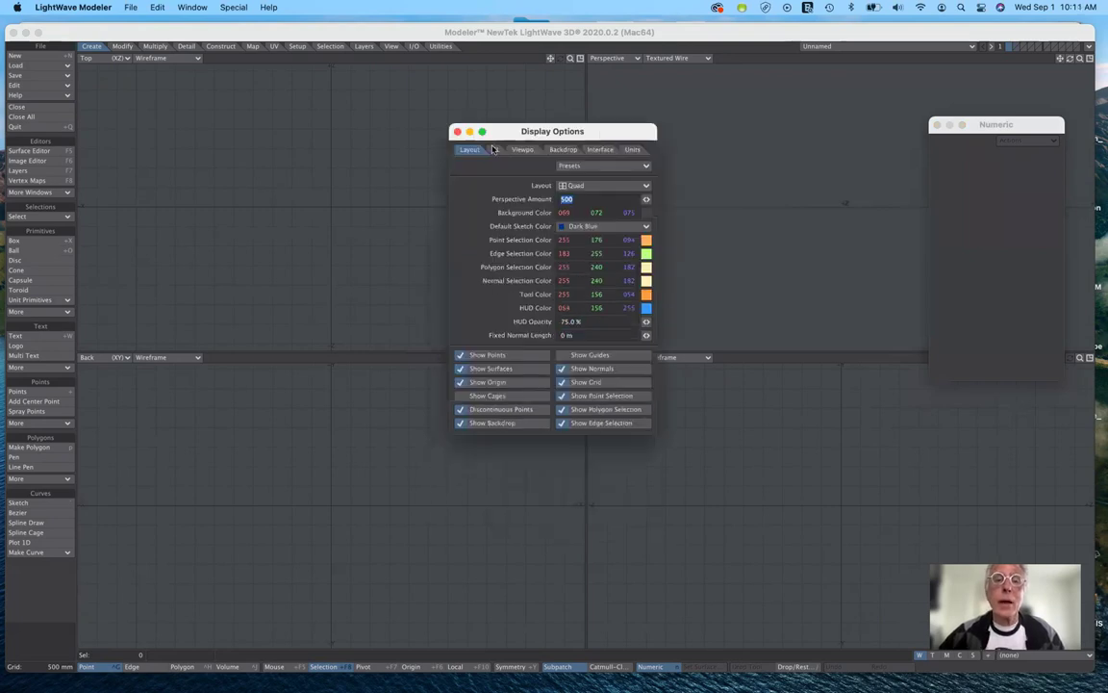
click(523, 149)
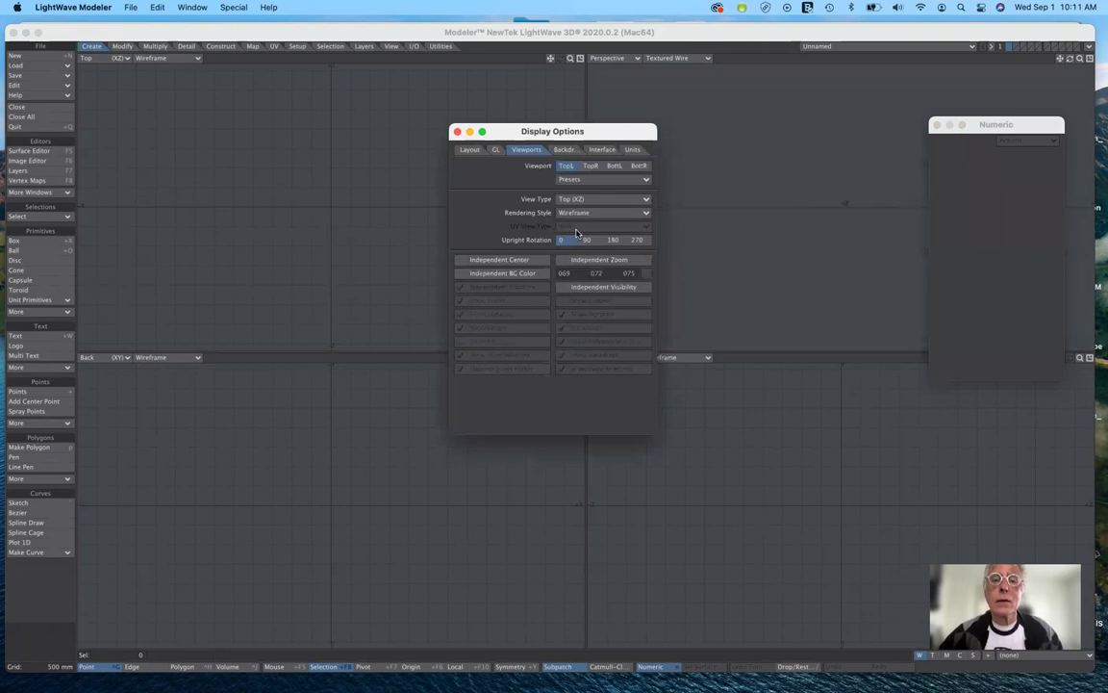
click(595, 151)
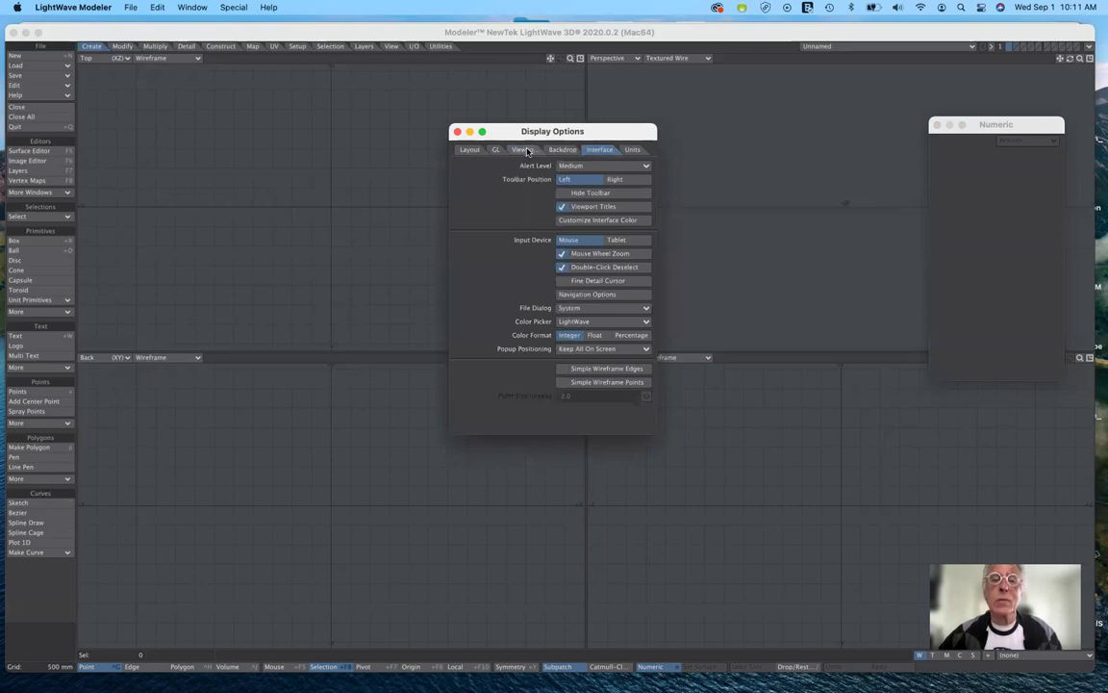
click(471, 150)
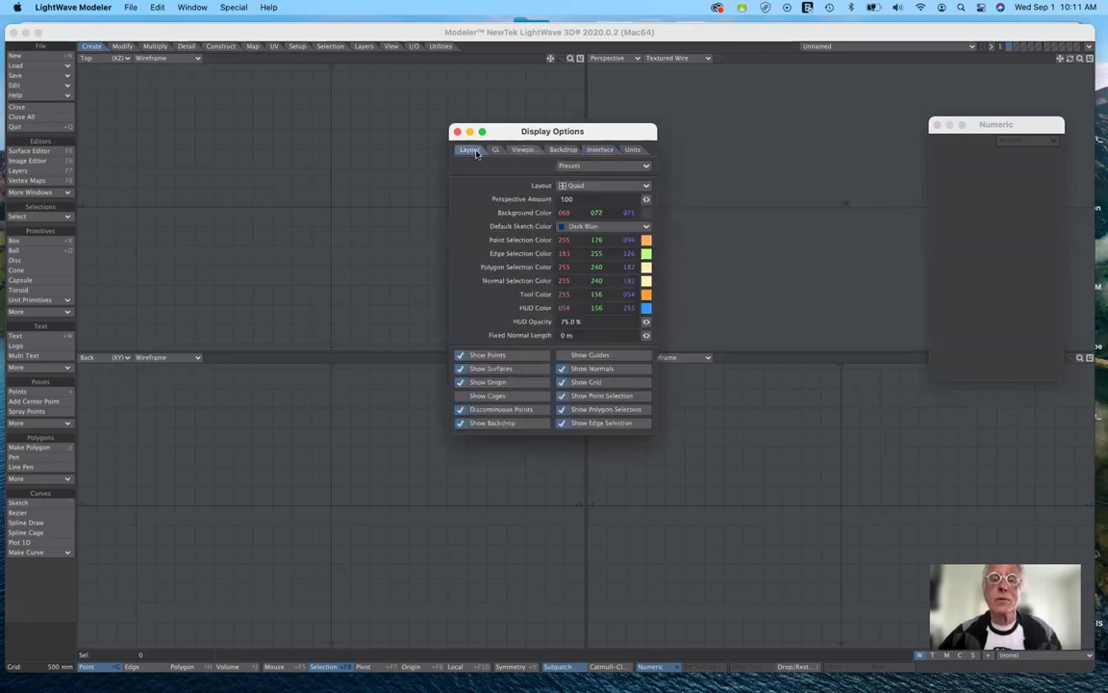
click(569, 150)
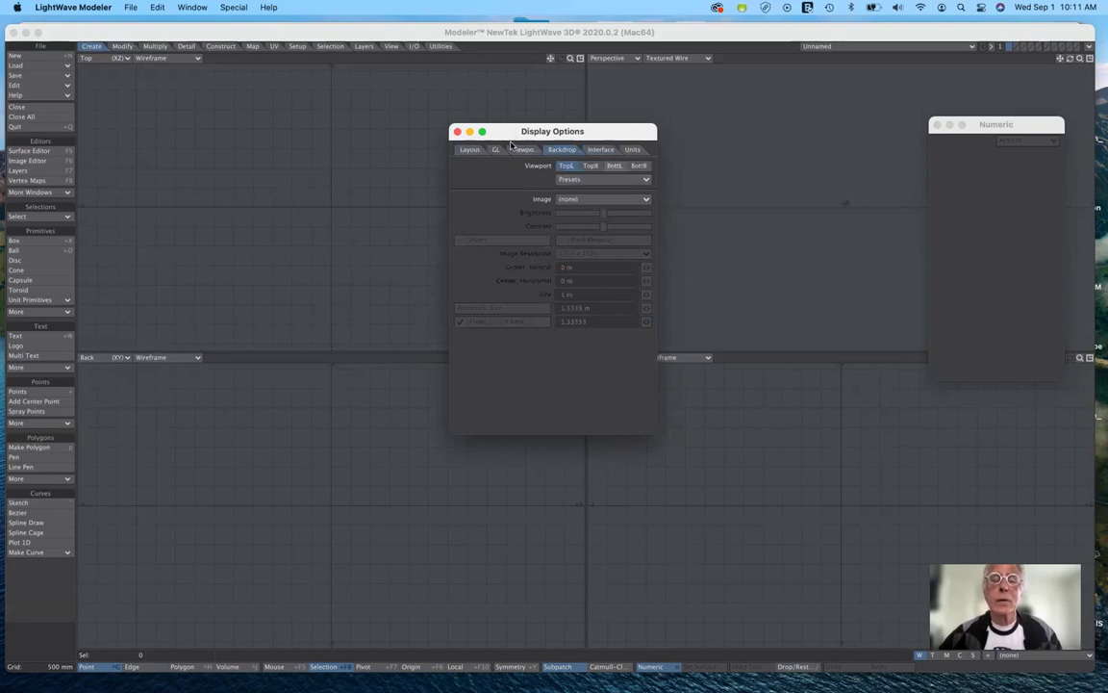
drag(459, 132, 487, 230)
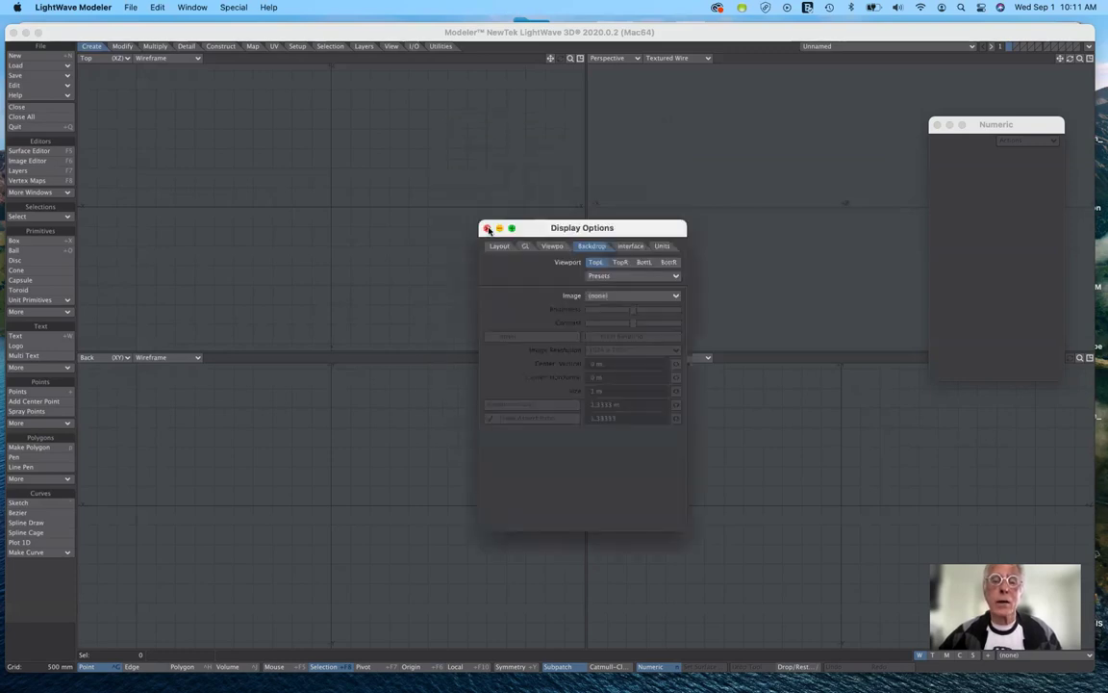
click(488, 228)
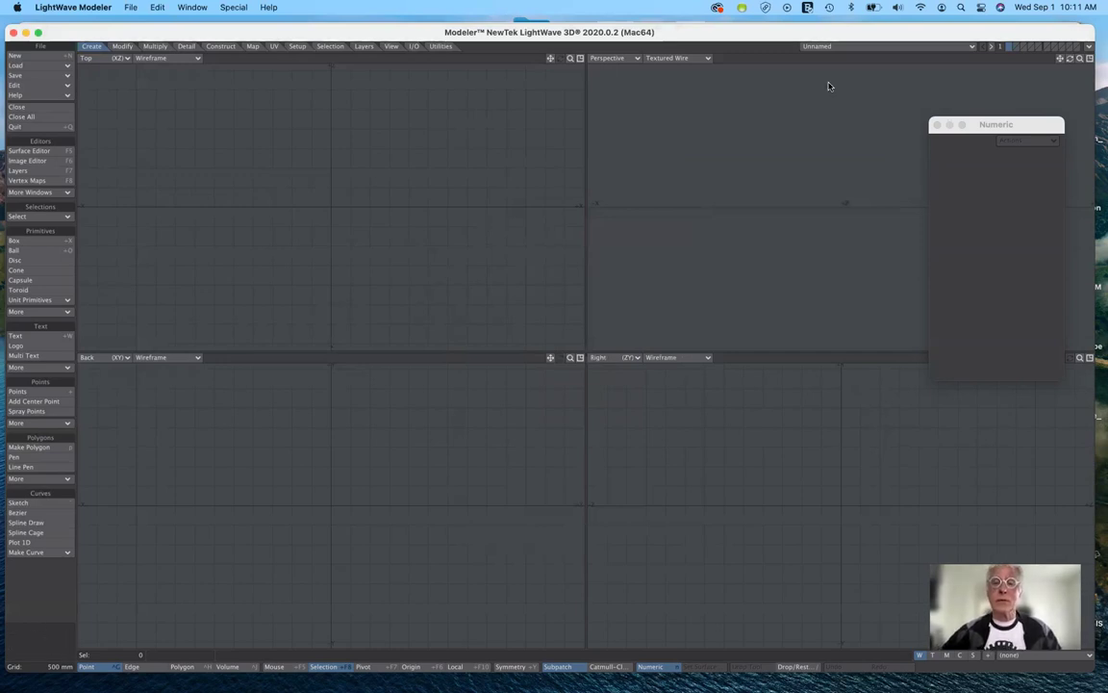
Step: Switch to Safari's "reboot mike" image results and preview the ReBoot Wiki picture of Mike the TV on a counter
key(super+Tab)
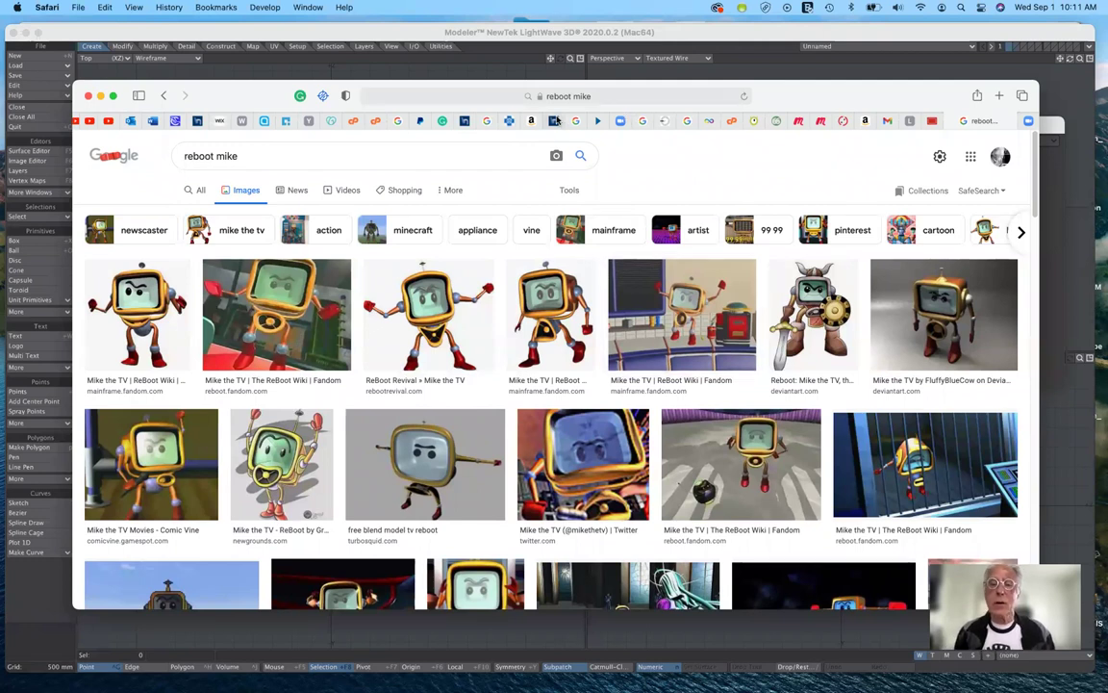
mouse_move(556, 121)
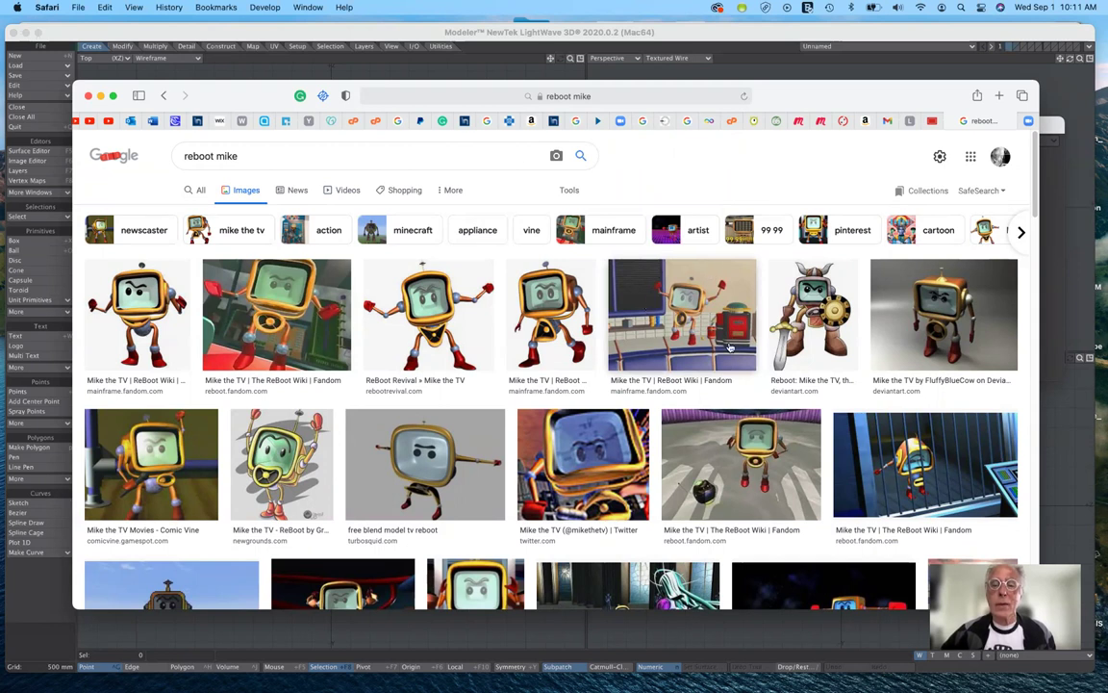
click(688, 307)
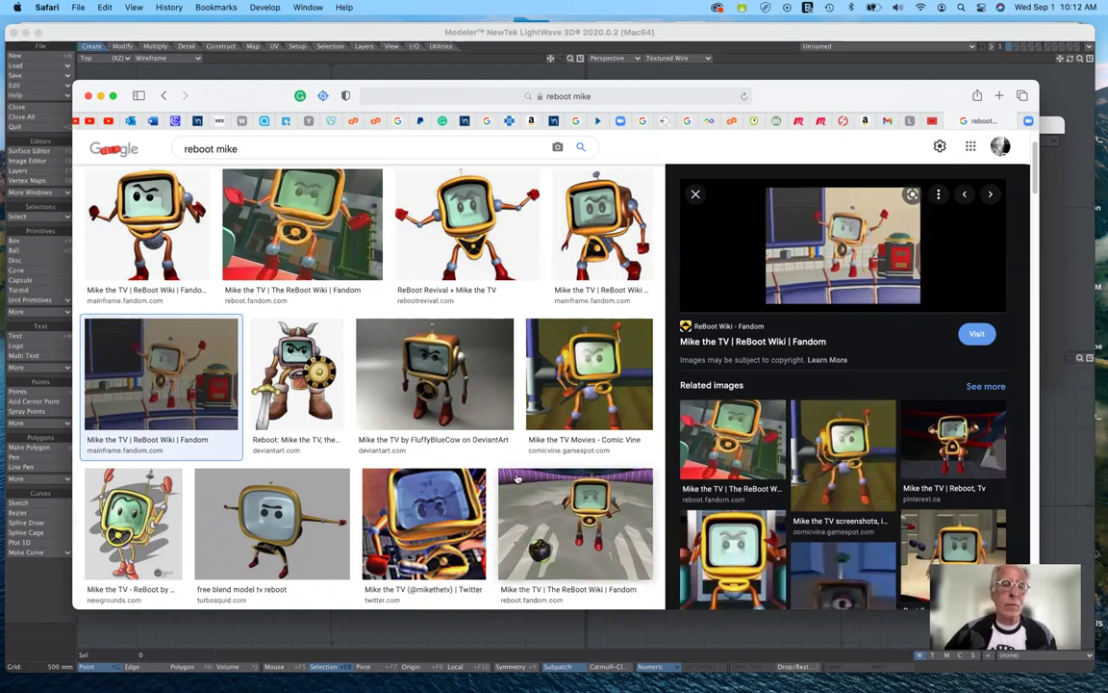
Step: Browse the image results for more Mike the TV references and check the previewed picture's source page, returning to the results
scroll(517, 479, down, 5)
scroll(517, 479, down, 3)
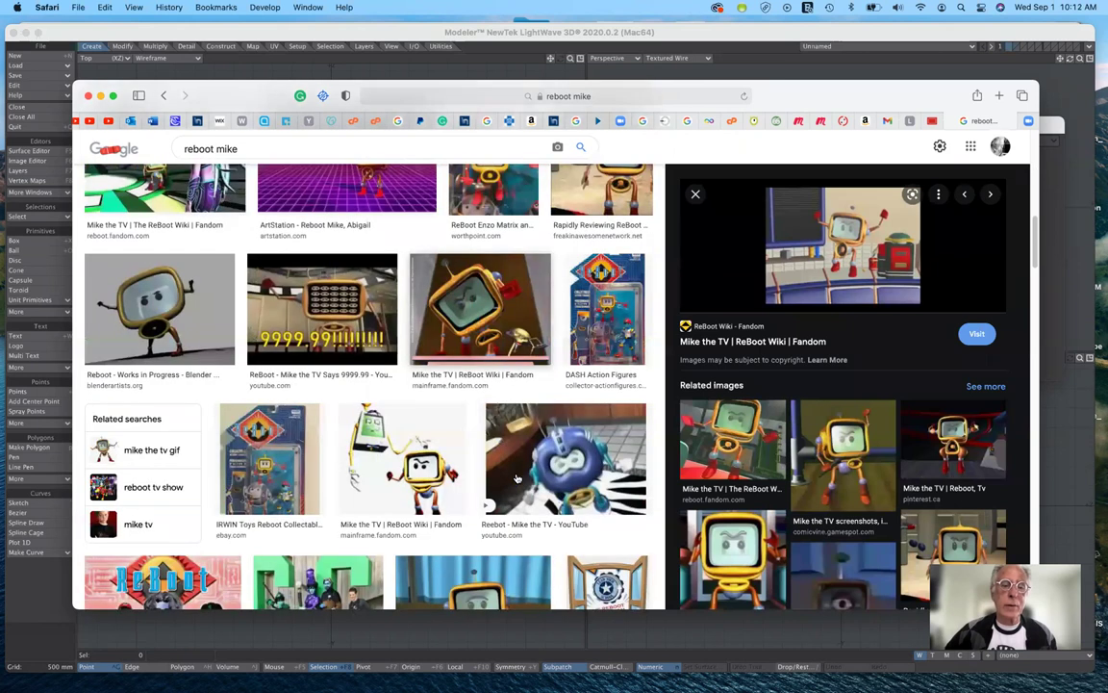
scroll(516, 478, down, 5)
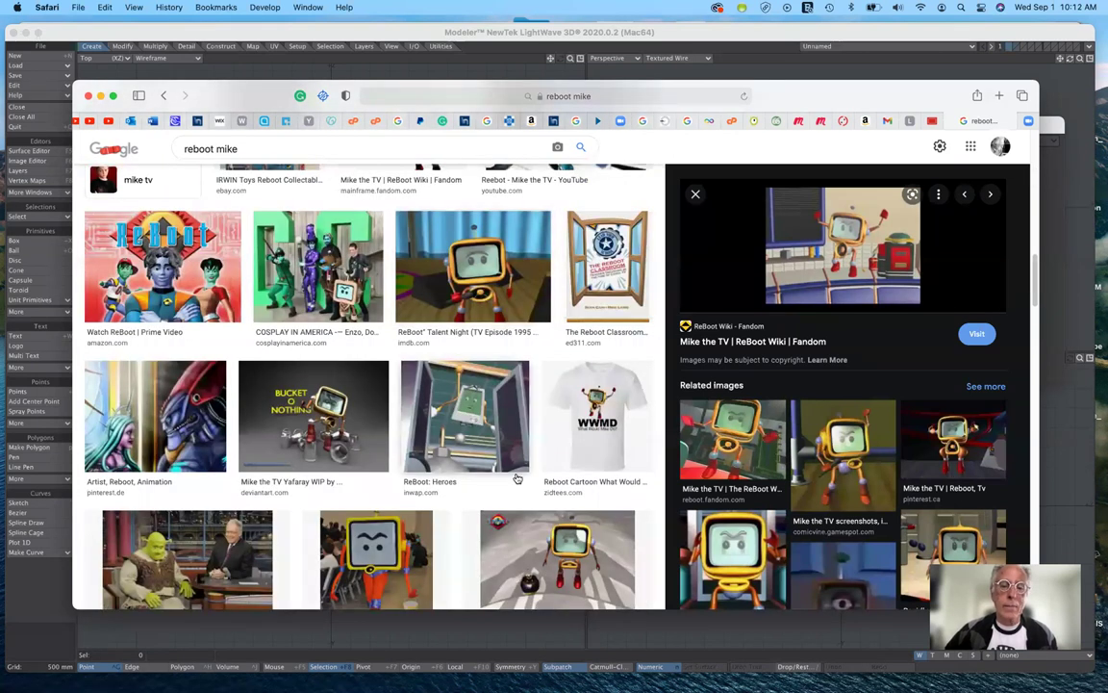
scroll(516, 478, down, 5)
scroll(516, 478, down, 5)
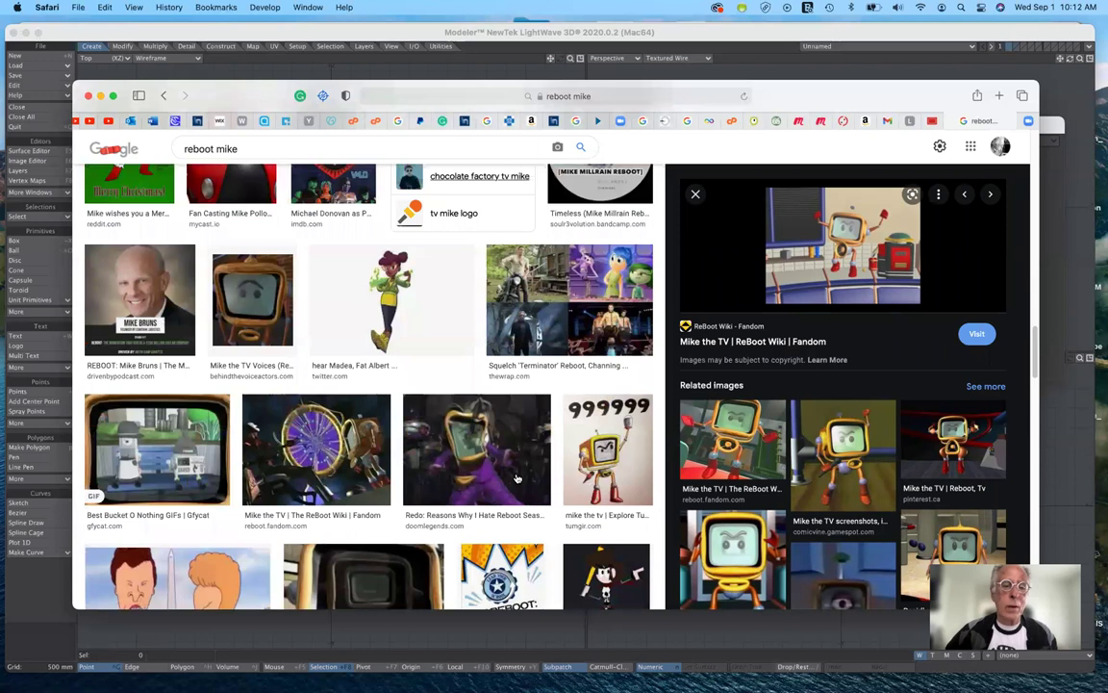
scroll(517, 478, down, 3)
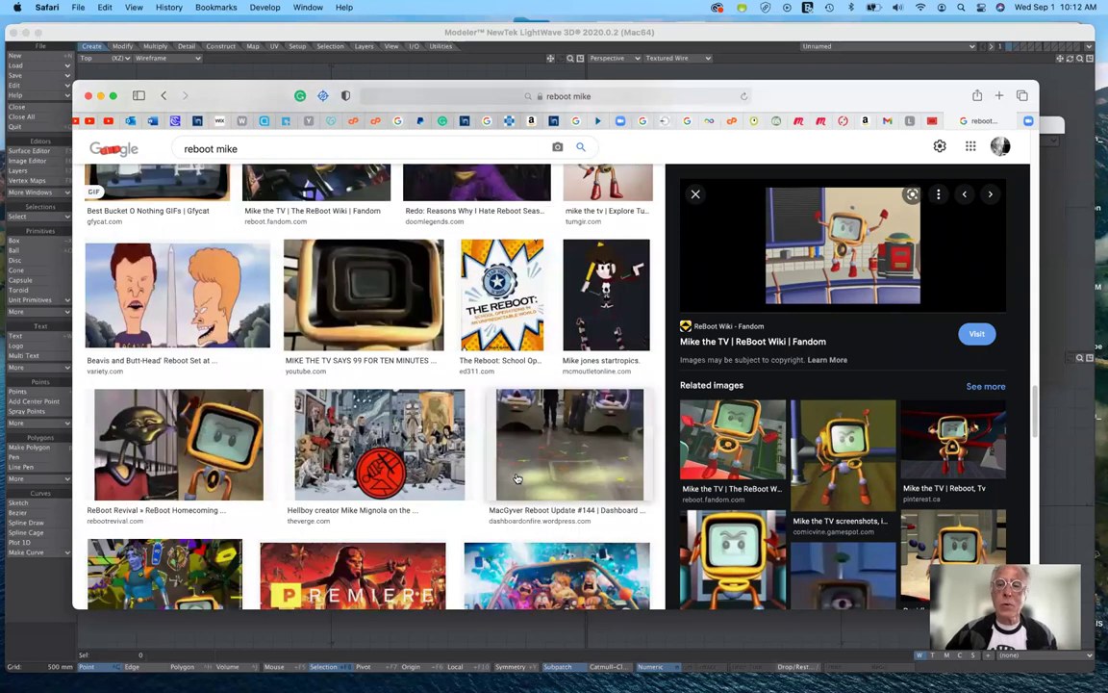
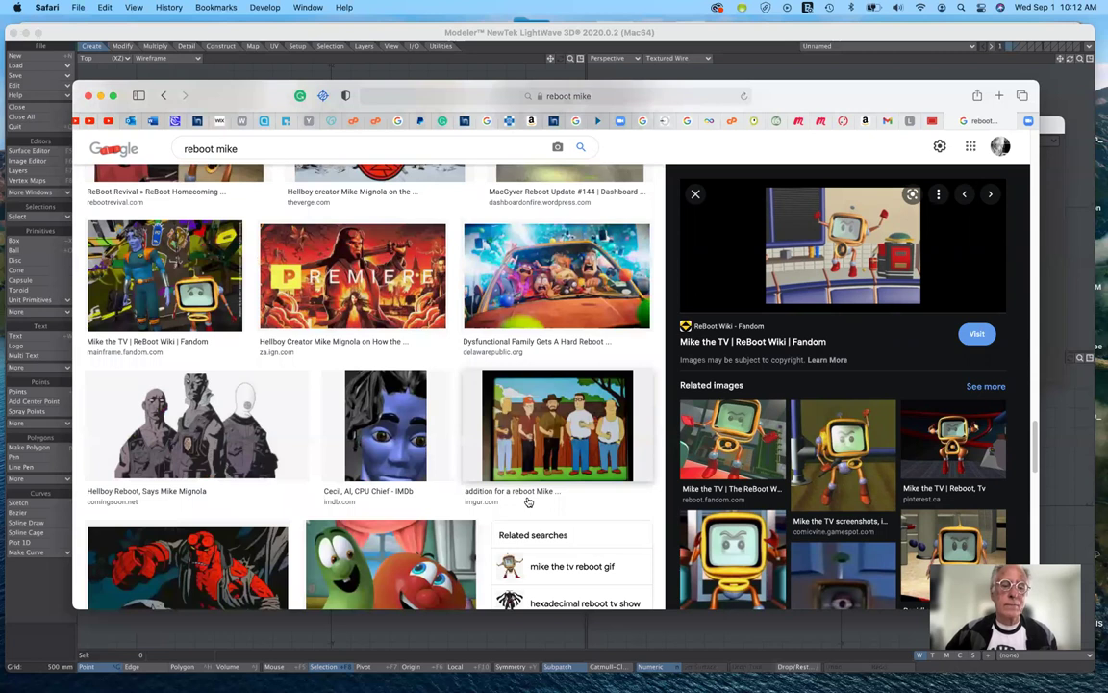
scroll(528, 501, down, 10)
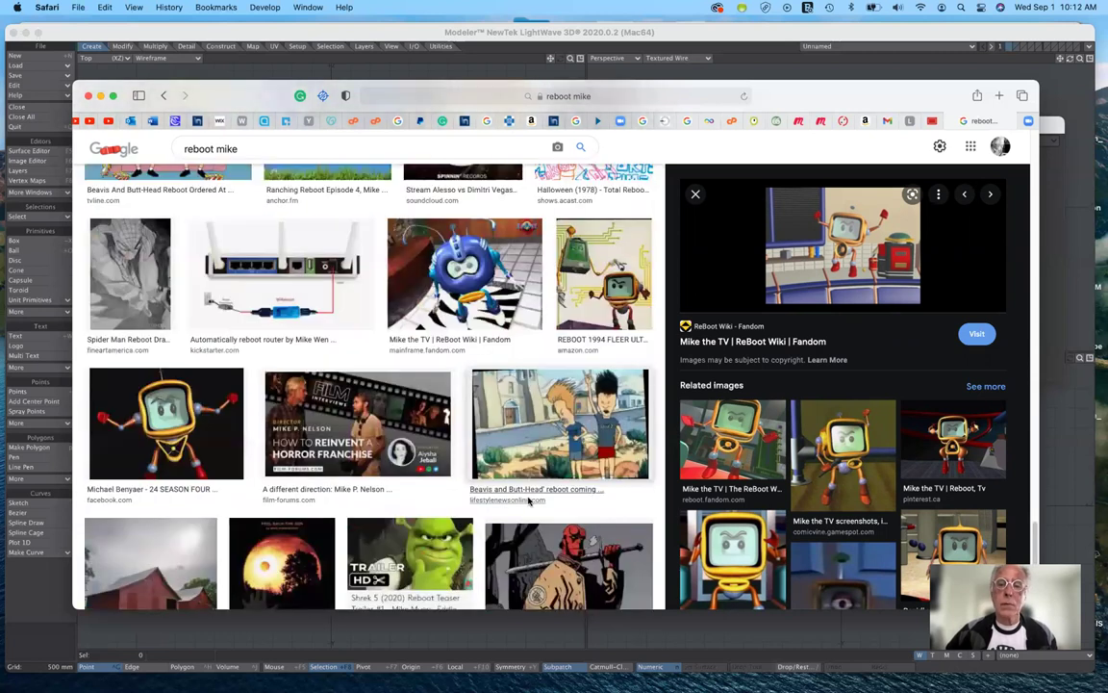
scroll(528, 501, up, 5)
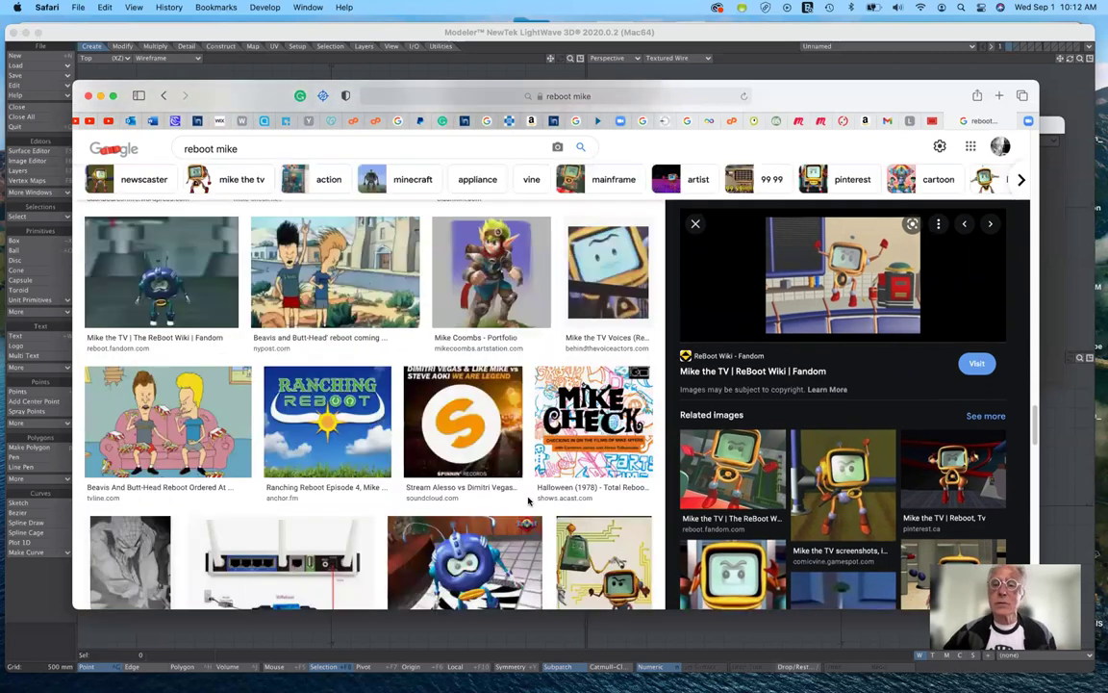
click(834, 302)
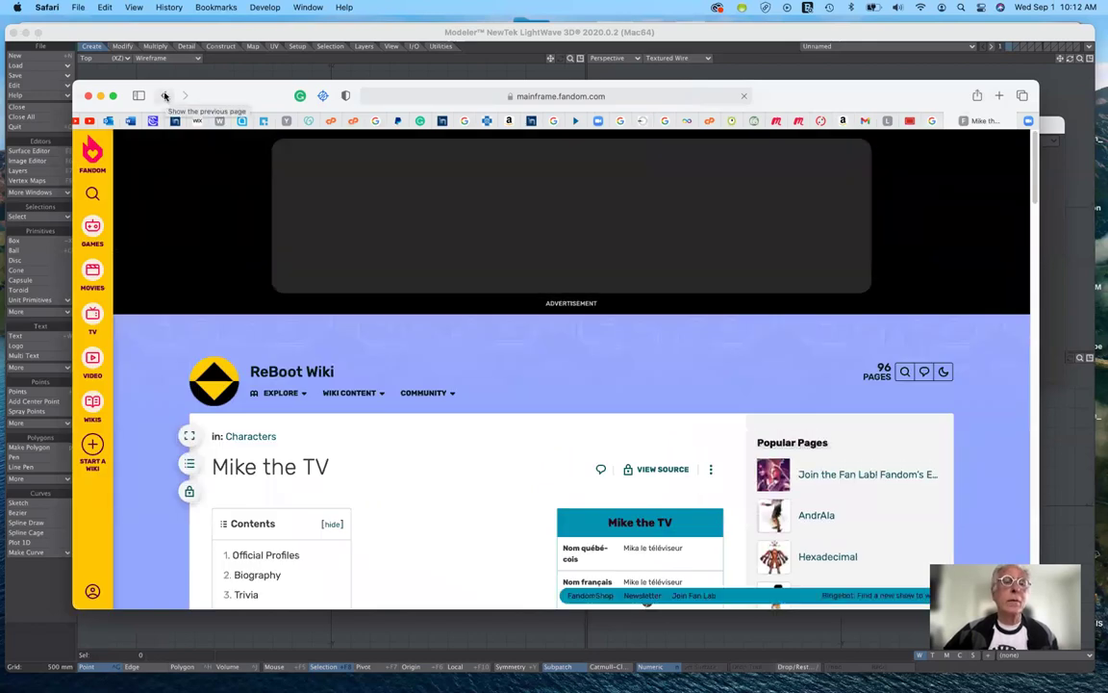
click(164, 96)
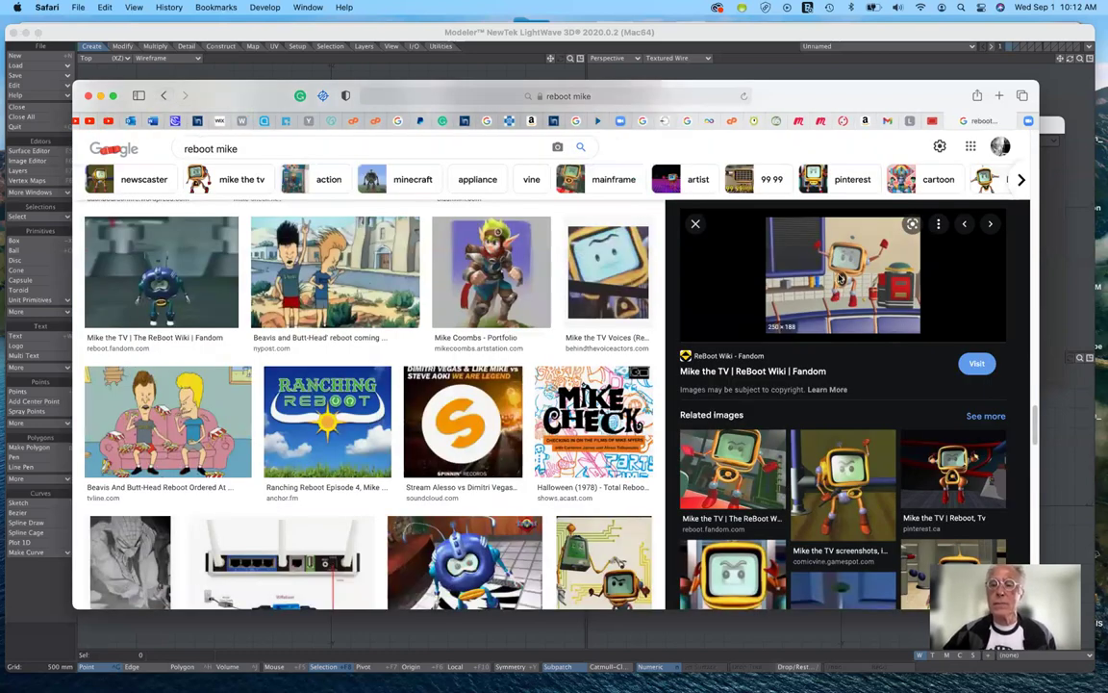
Step: Save the previewed image as Mike_the_TV_on_counter in the images folder of contentFall2021 on the Desktop
right_click(840, 278)
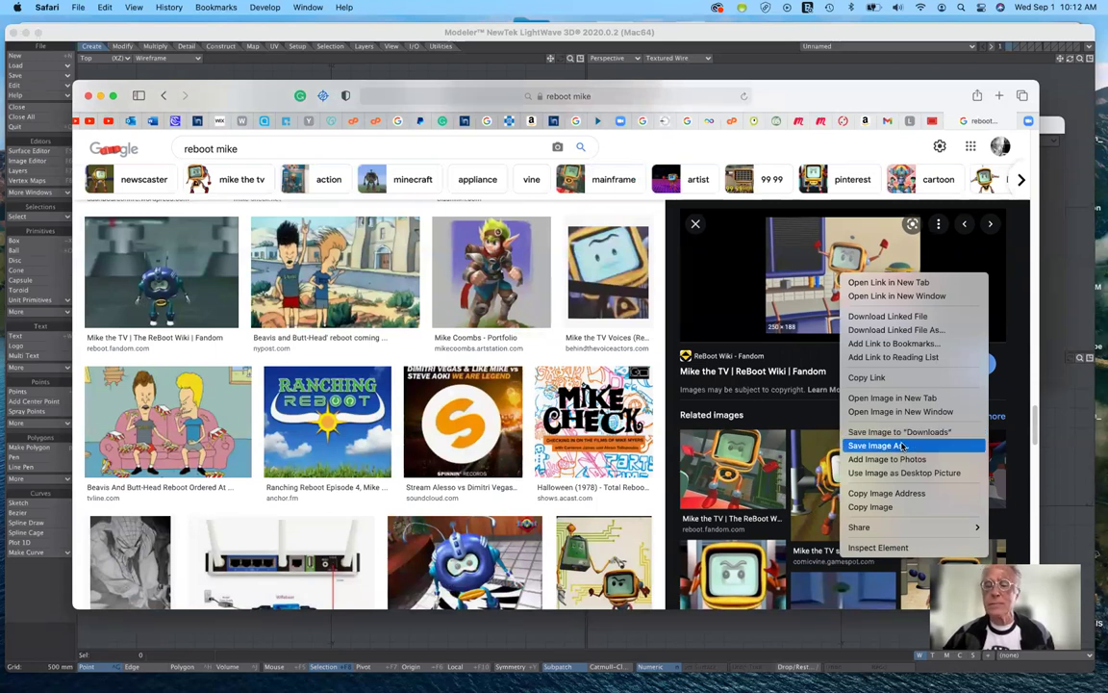
click(471, 185)
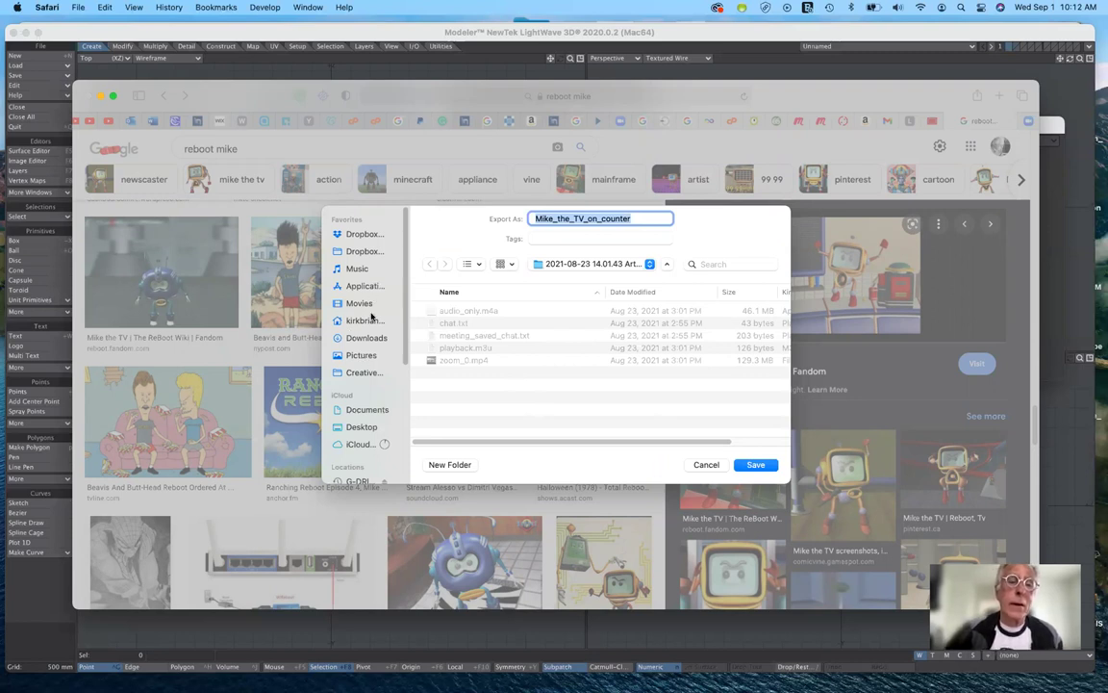
scroll(371, 320, down, 1)
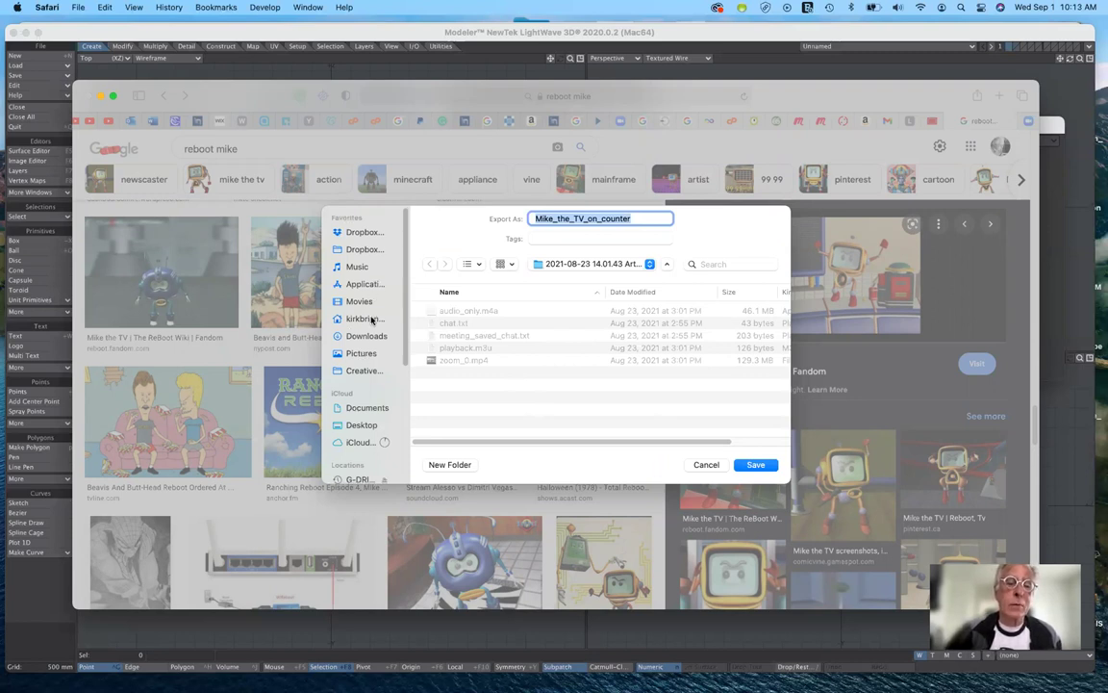
scroll(371, 320, down, 4)
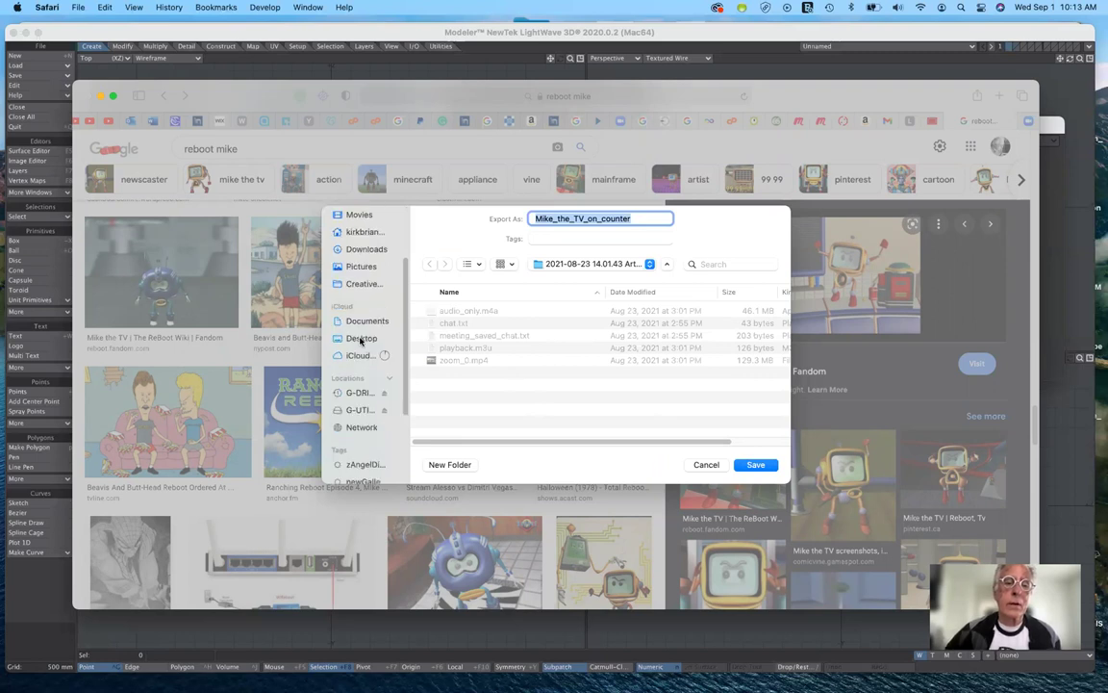
click(361, 338)
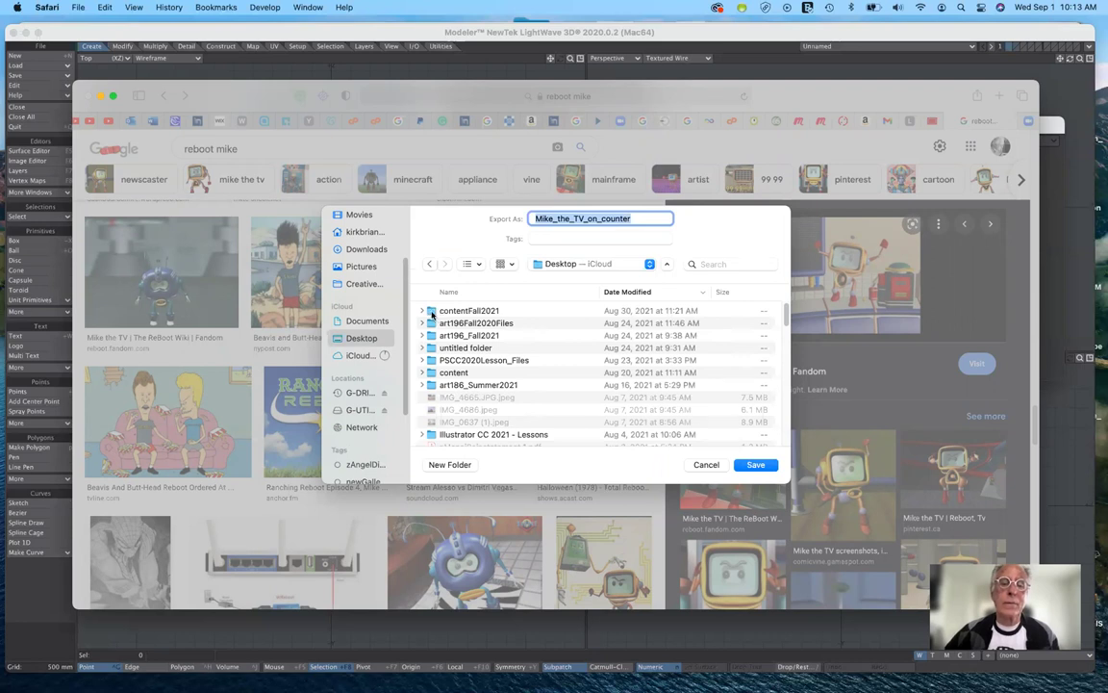
double_click(432, 311)
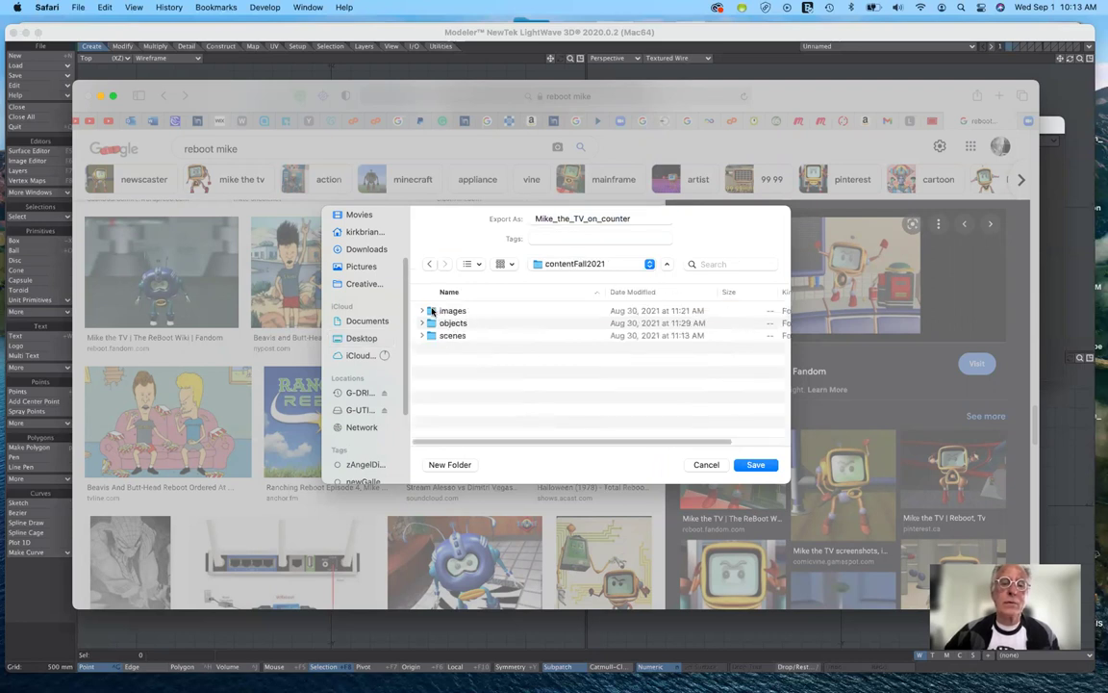
double_click(449, 311)
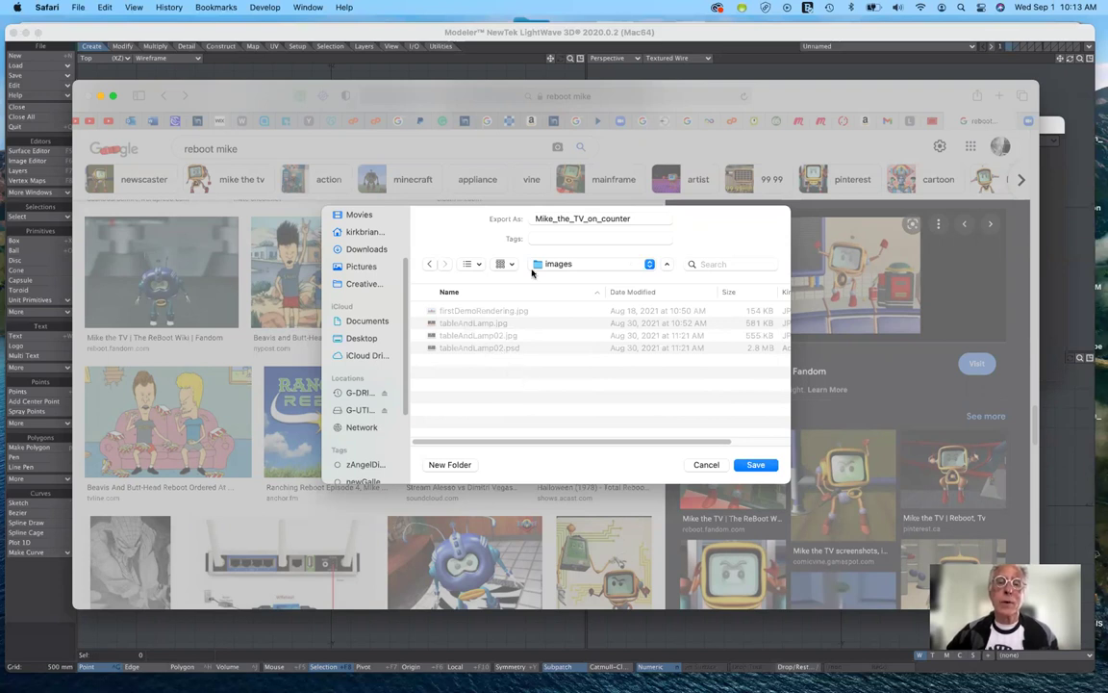
click(756, 466)
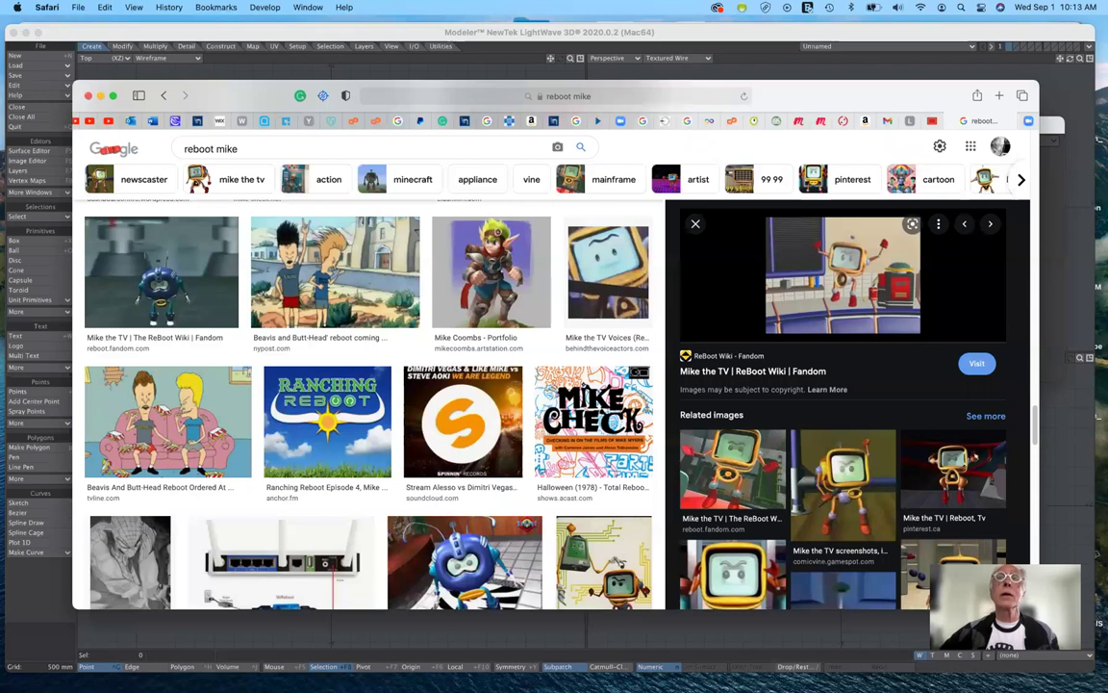
Step: Switch back to Modeler, open the Display Options backdrop settings and choose the BotL viewport
key(super+h)
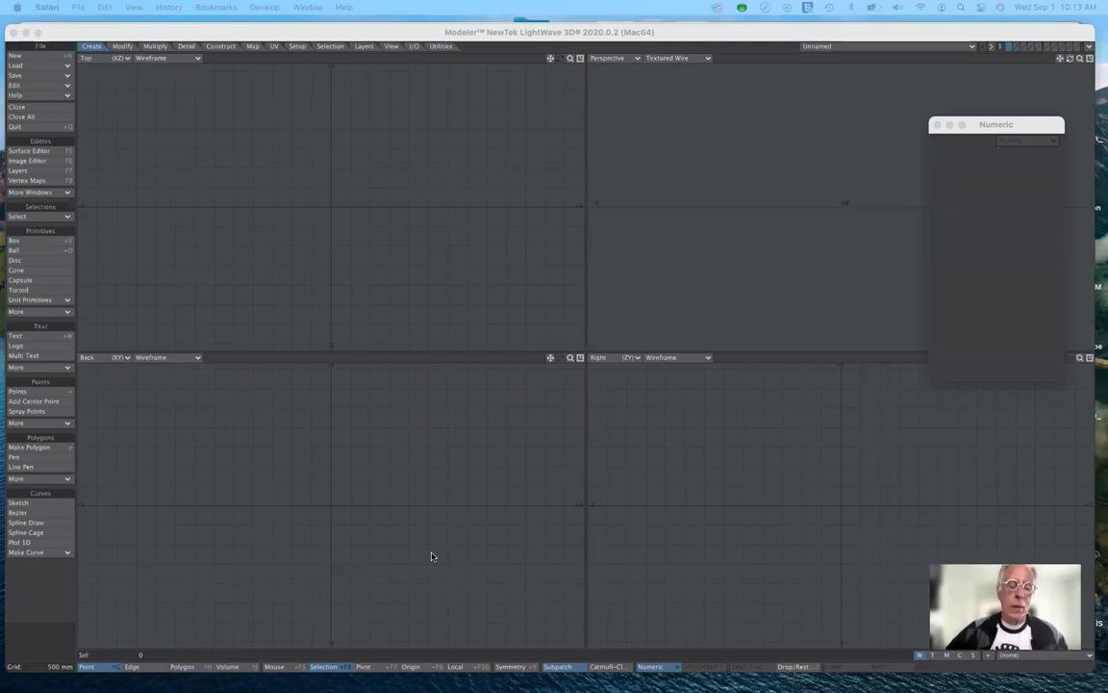
click(441, 497)
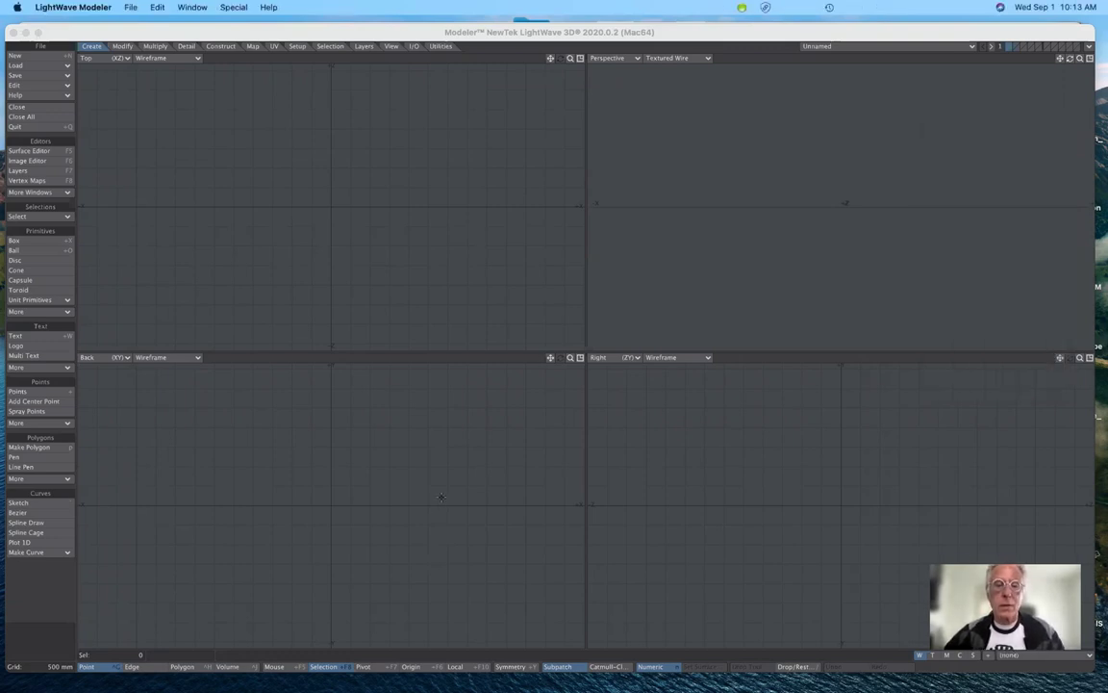
key(d)
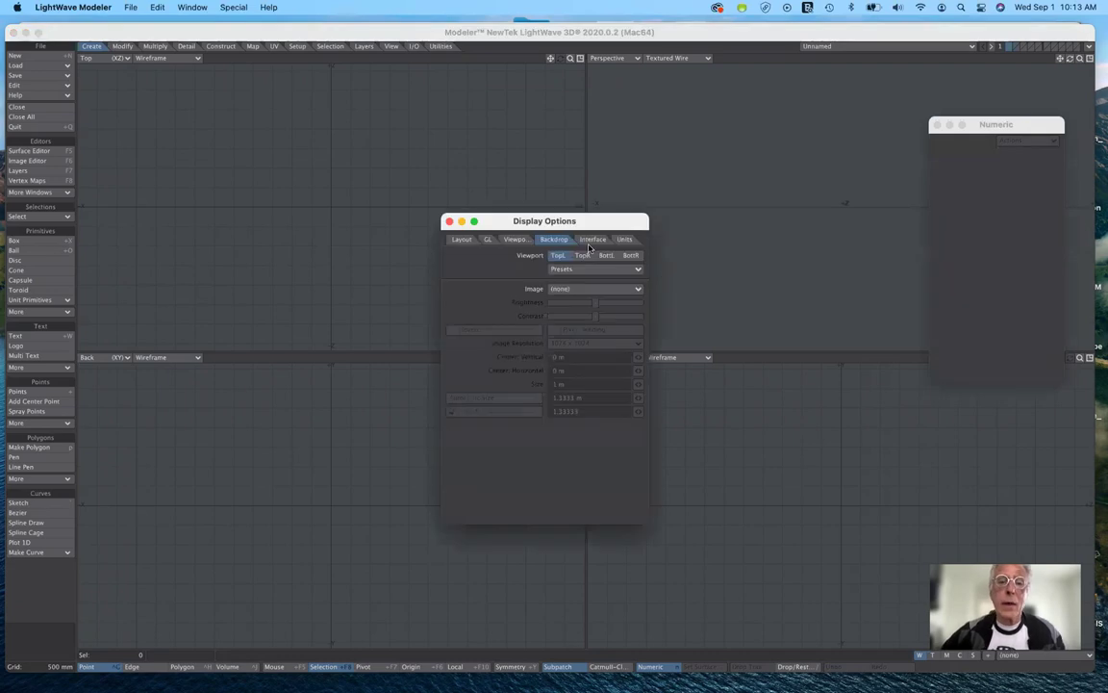
drag(585, 221, 553, 181)
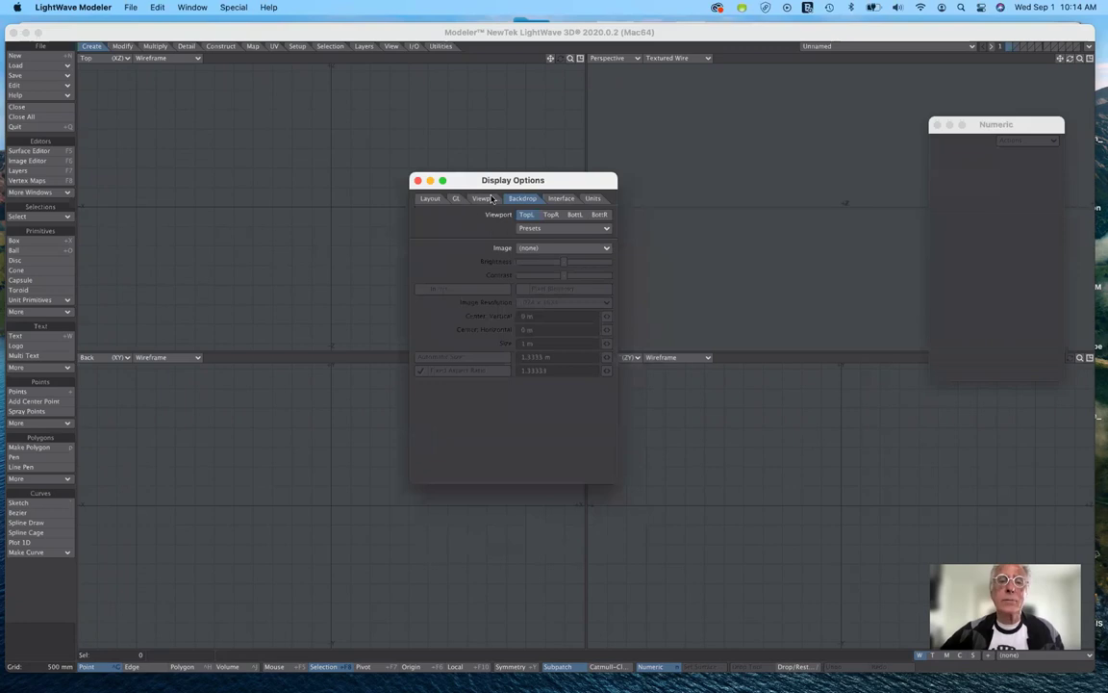
drag(492, 198, 458, 163)
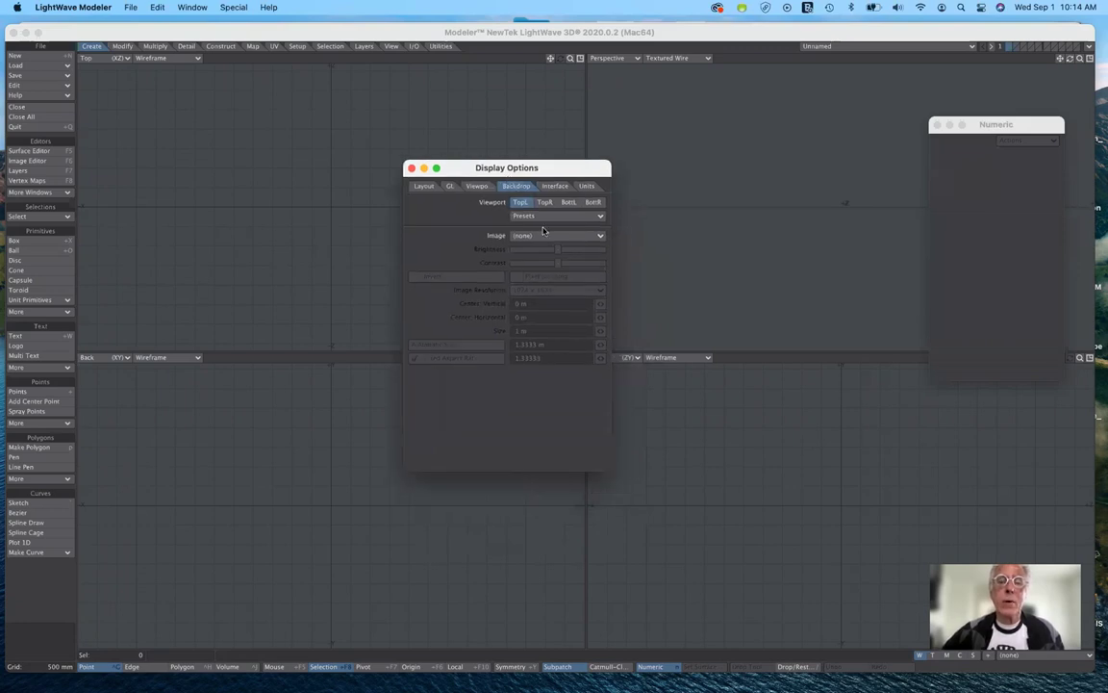
click(569, 204)
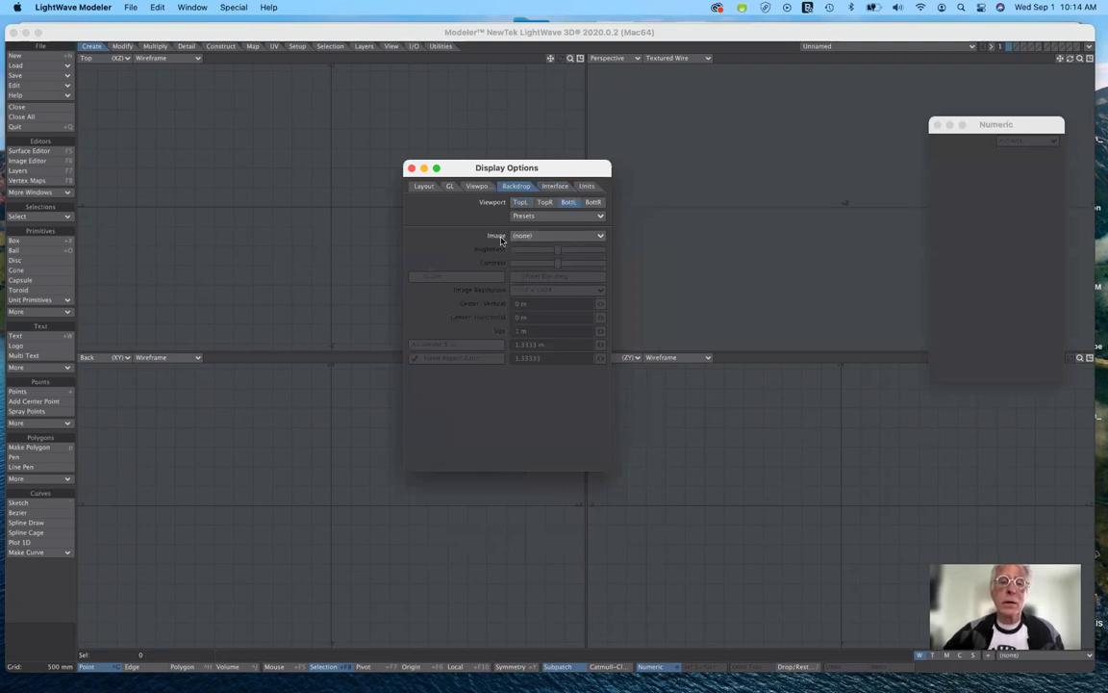
Step: Try to load Mike_the_TV_on_counter from the images folder as the viewport's backdrop image, and cancel
click(555, 237)
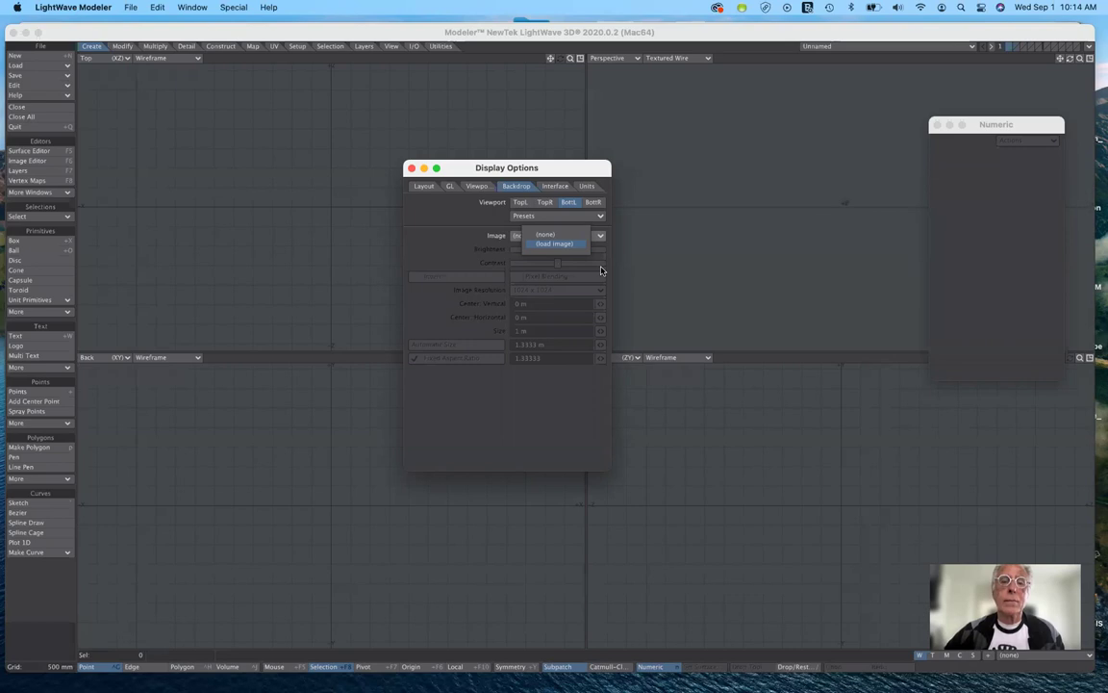
key(Return)
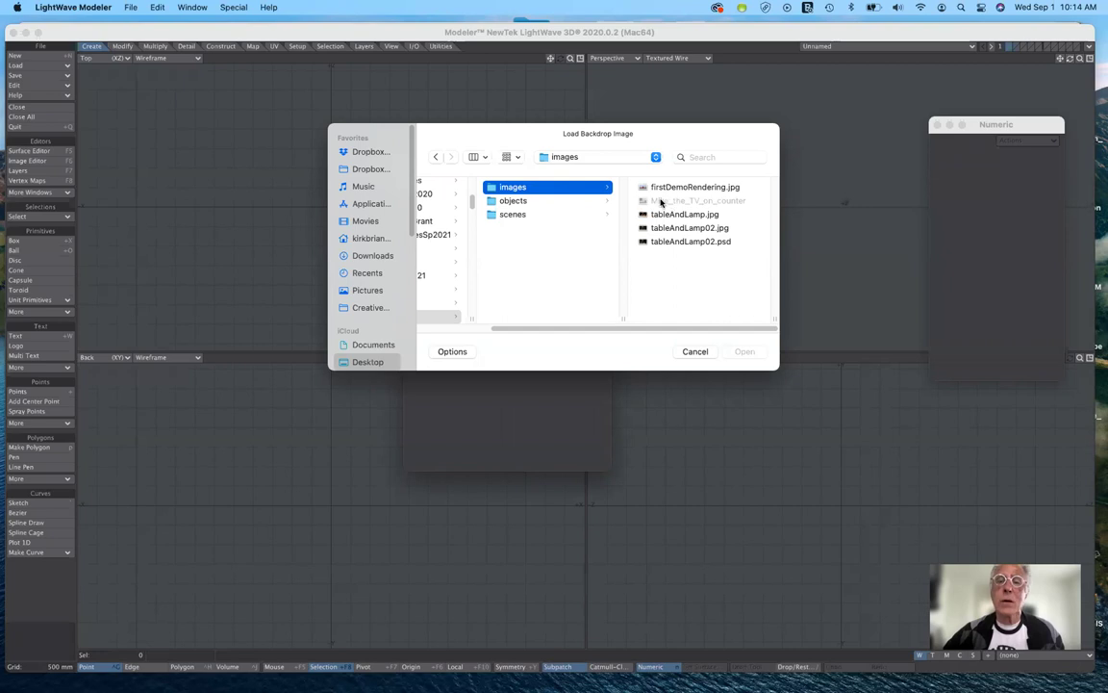
click(696, 353)
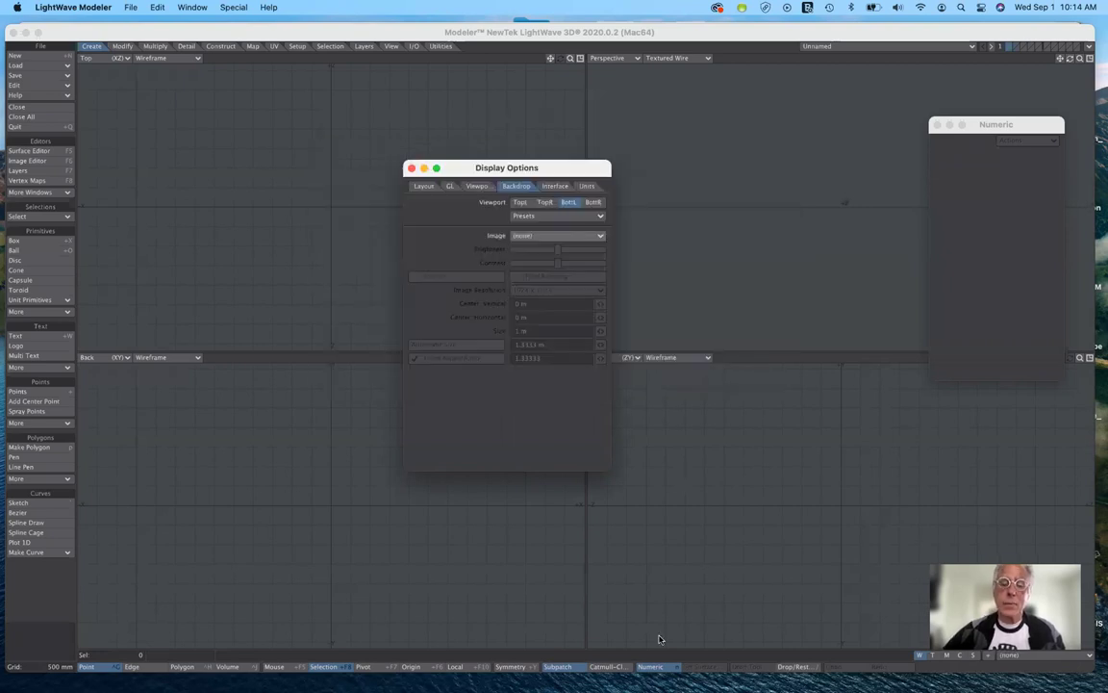
Step: Launch Adobe Photoshop 2021
mouse_move(664, 684)
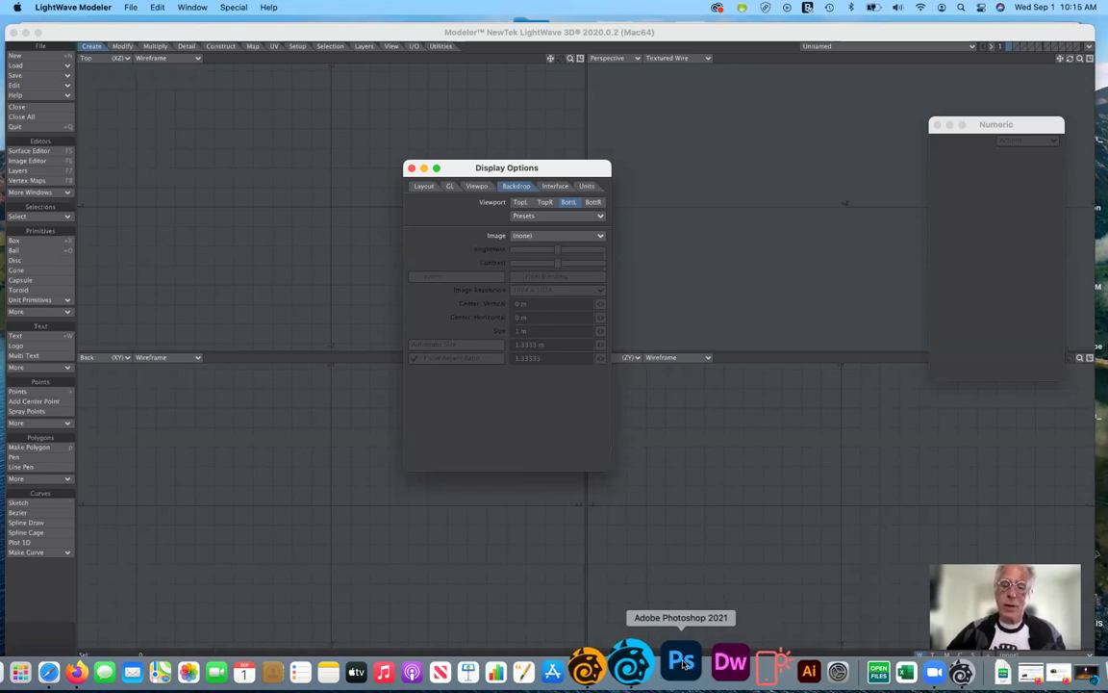
click(683, 664)
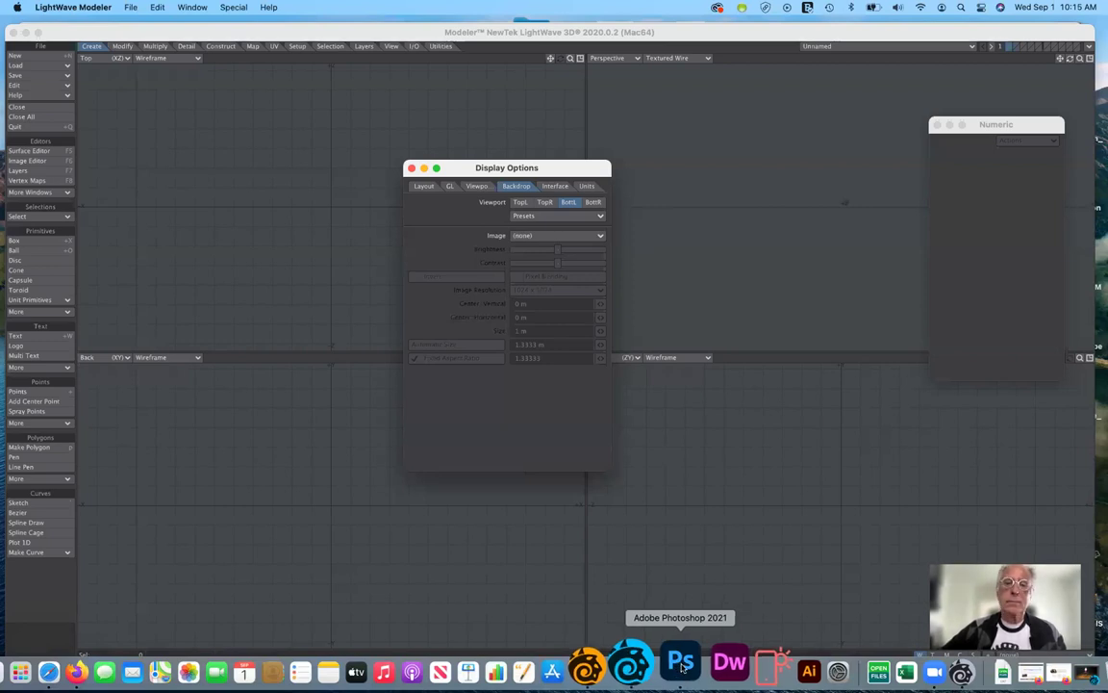
click(657, 540)
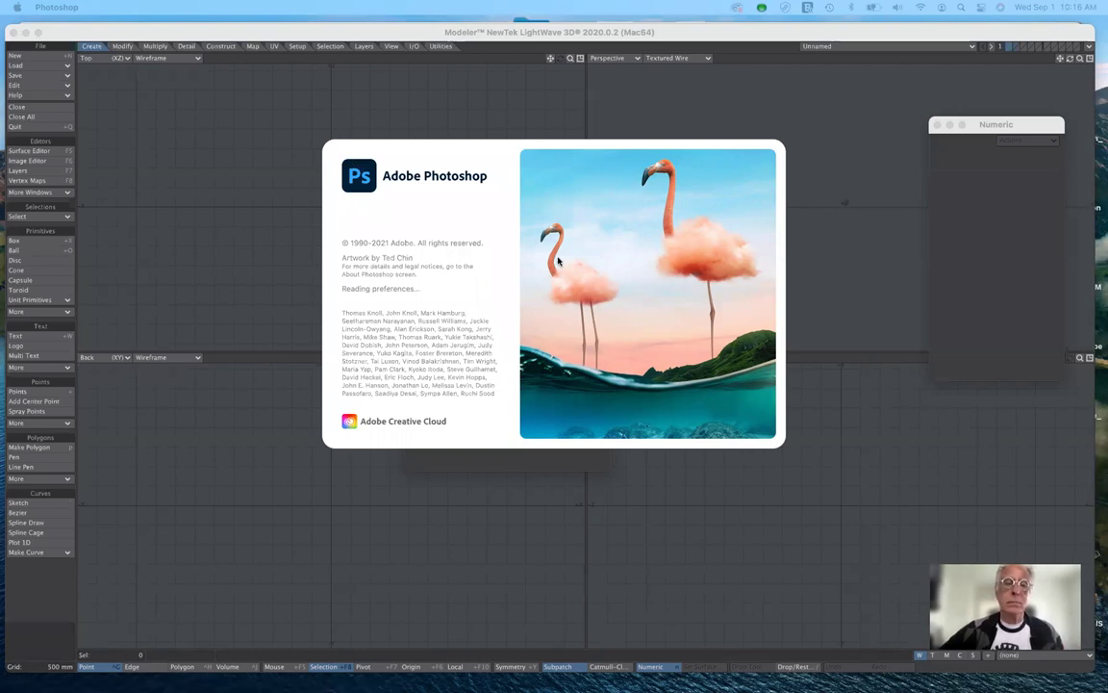
Step: Bring LightWave Layout forward and quit it without saving the tableAndLamp.lws scene
mouse_move(585, 683)
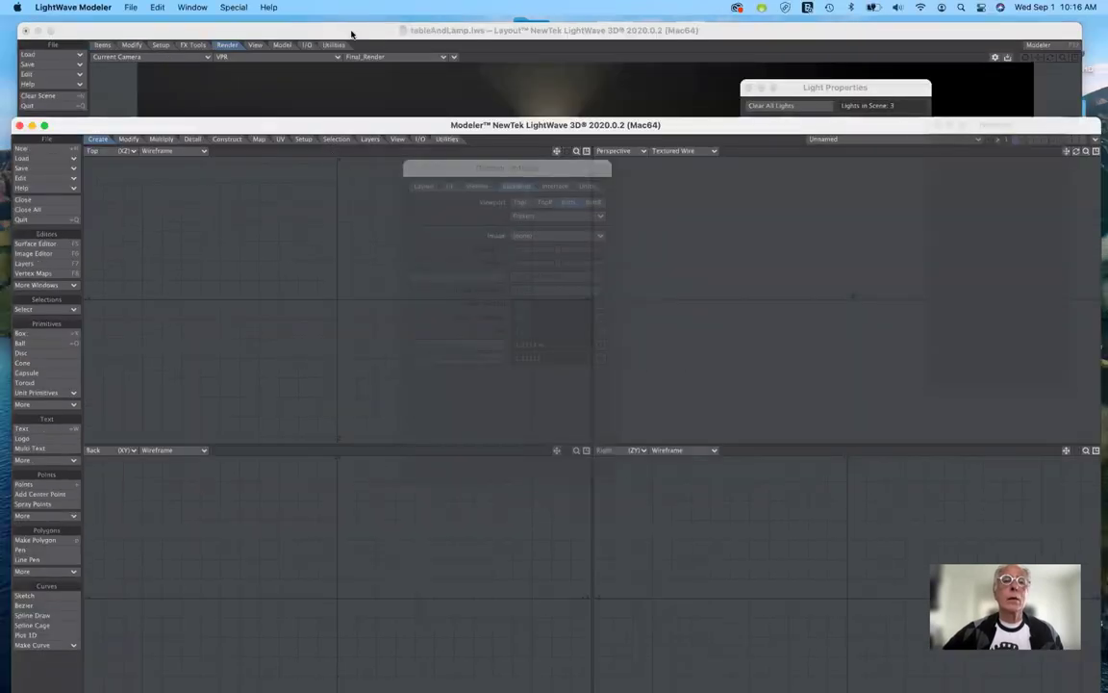
click(352, 32)
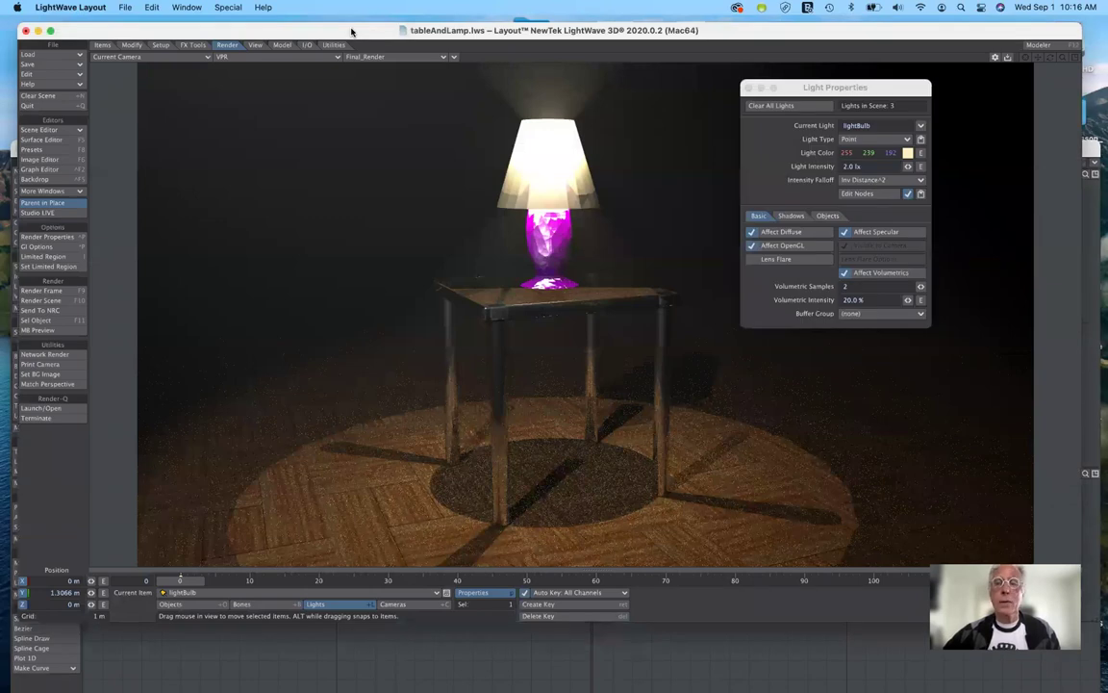
key(super+q)
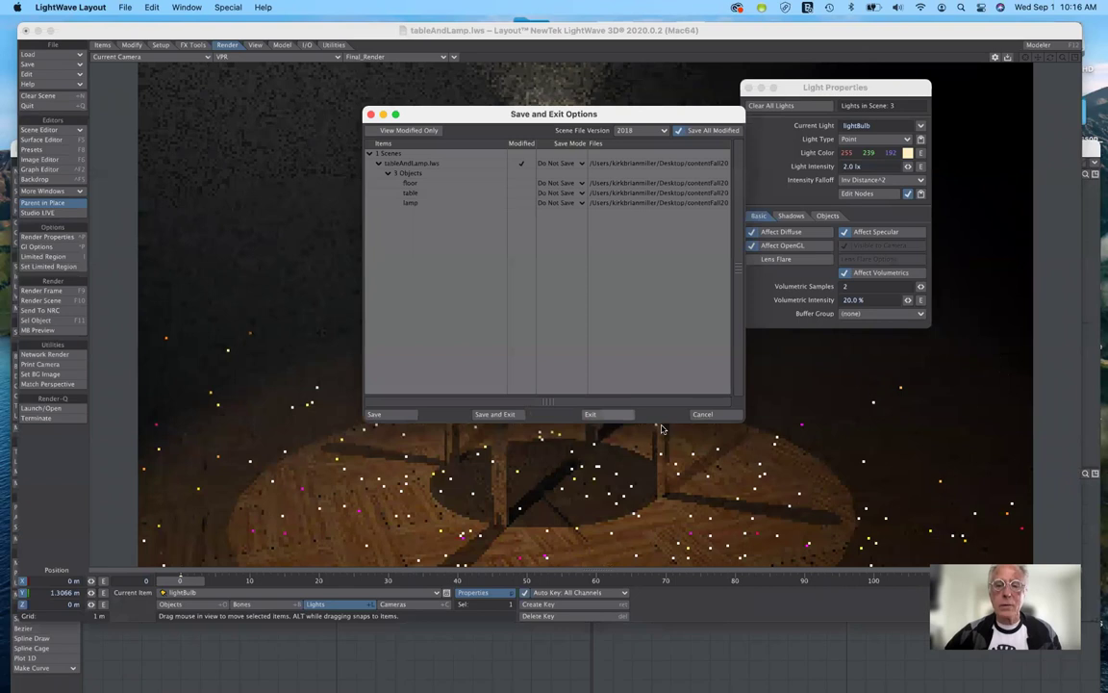
click(597, 414)
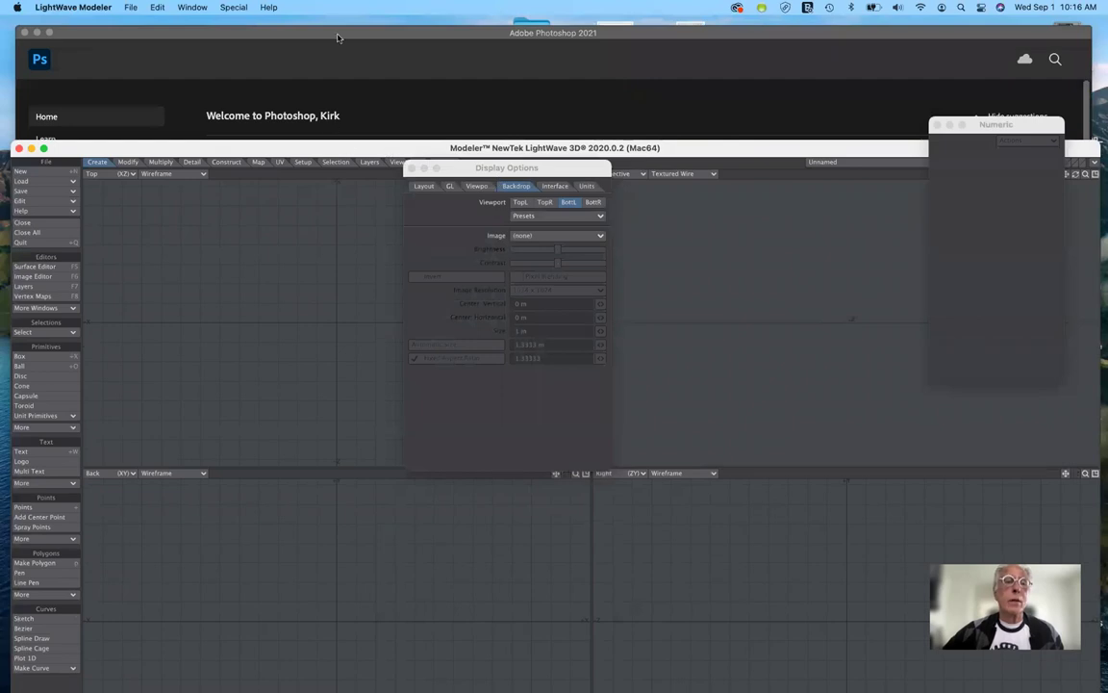
Step: Switch to Photoshop and try to open Mike_the_TV_on_counter from the images folder of contentFall2021 on the Desktop, and cancel
click(227, 58)
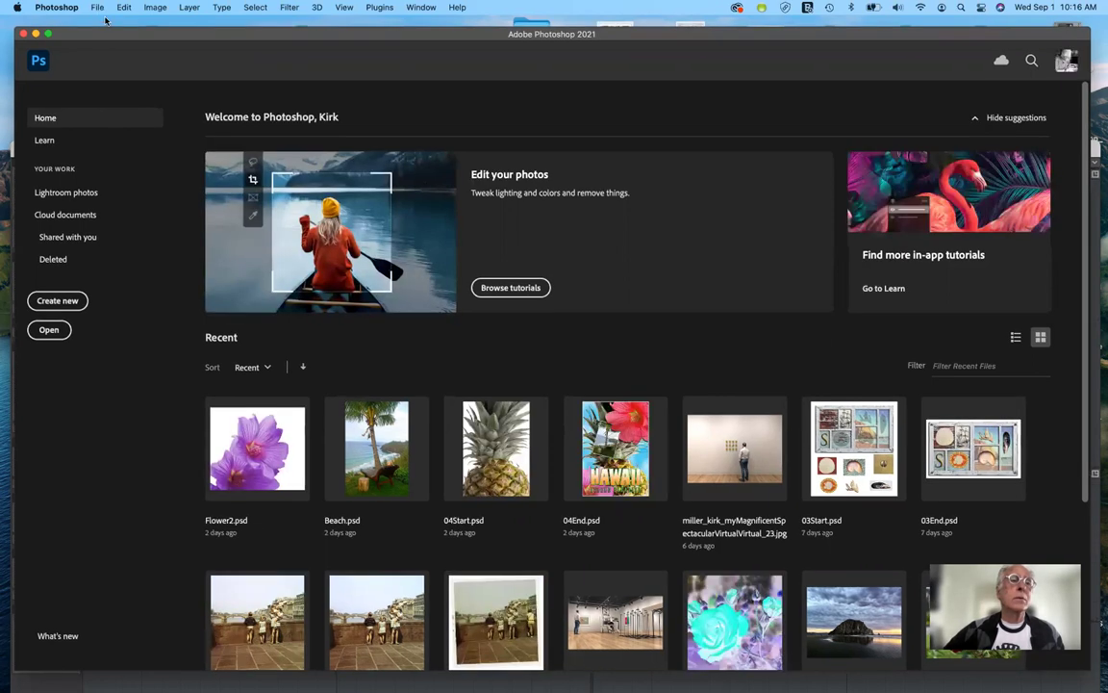
click(98, 7)
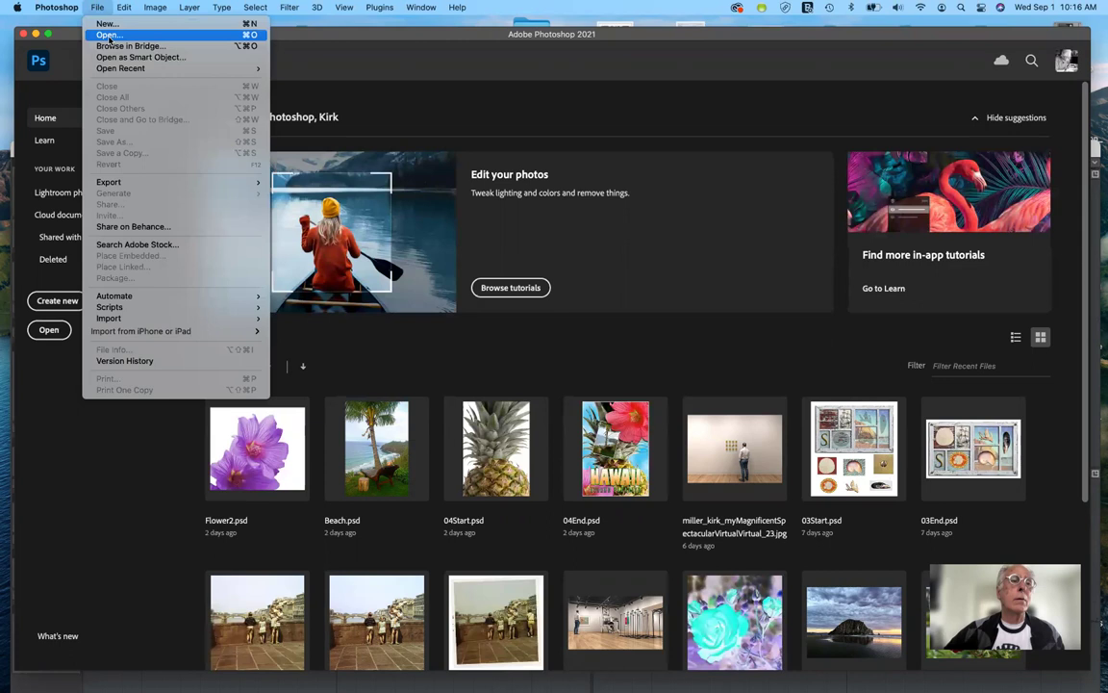
click(109, 36)
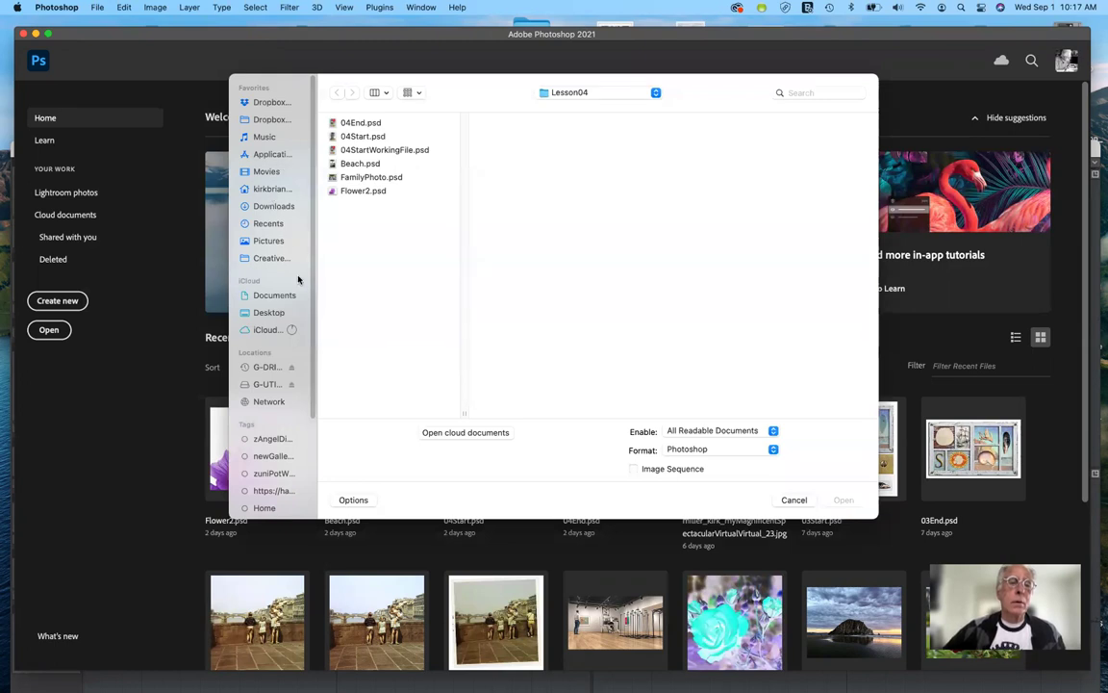
click(264, 313)
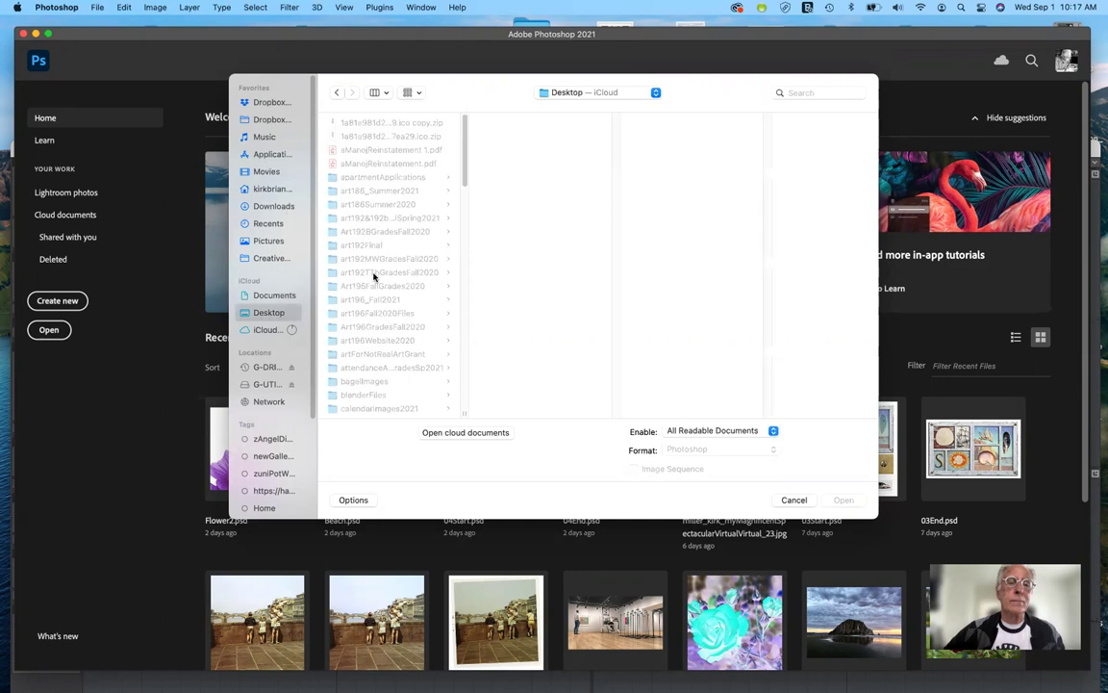
click(380, 93)
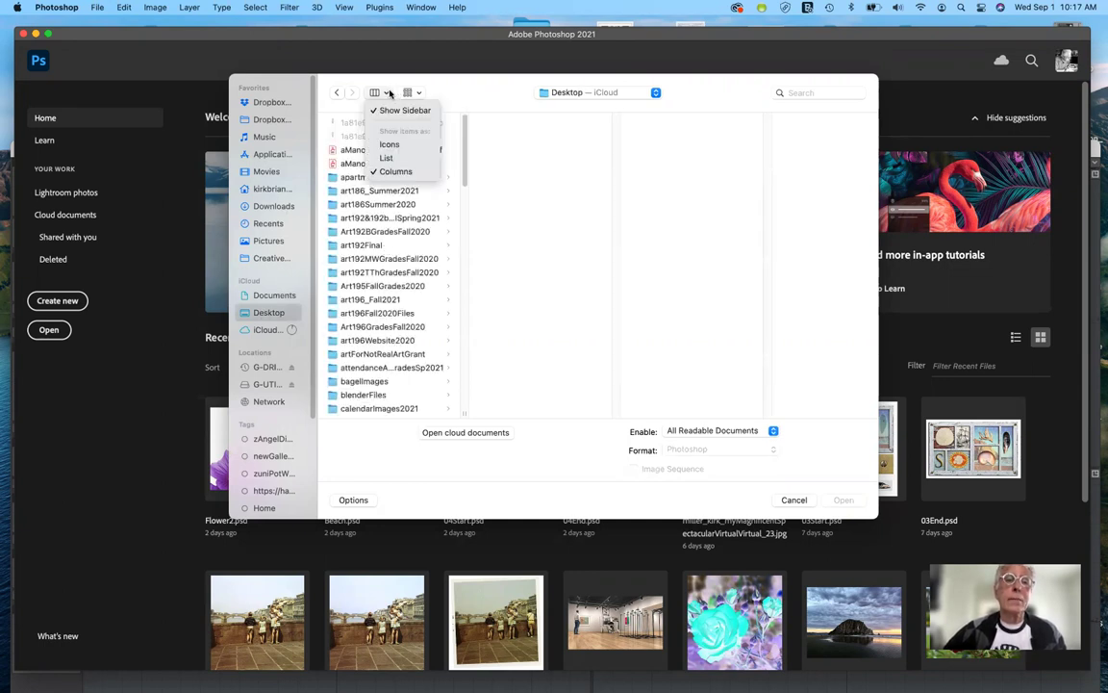
click(390, 159)
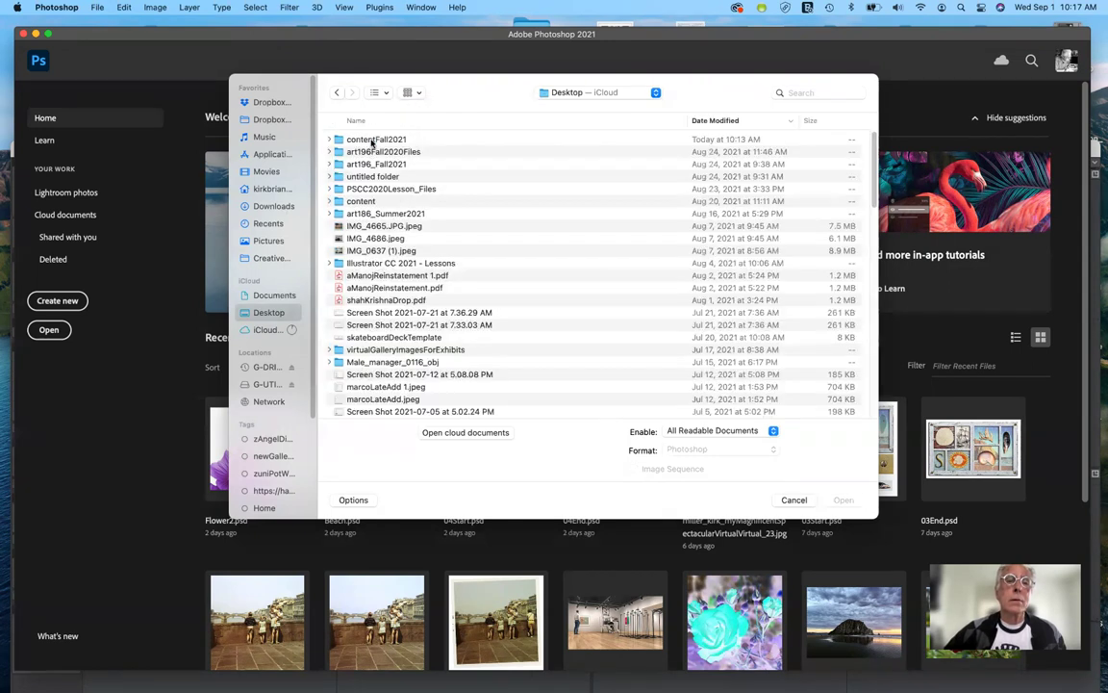
click(345, 142)
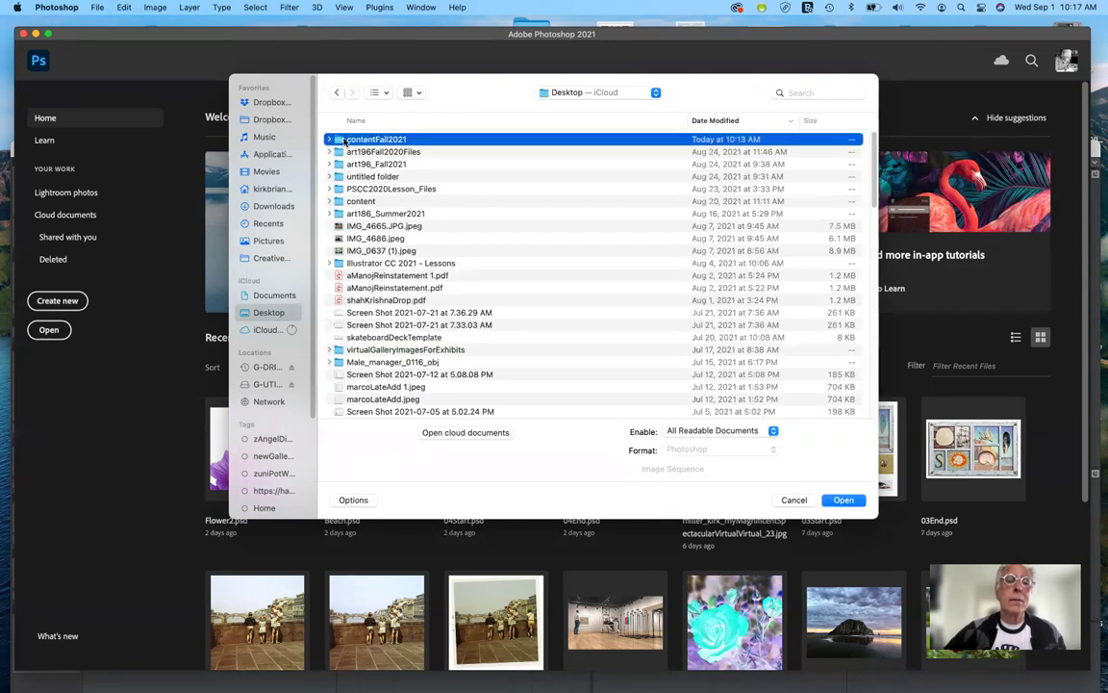
double_click(344, 141)
double_click(343, 141)
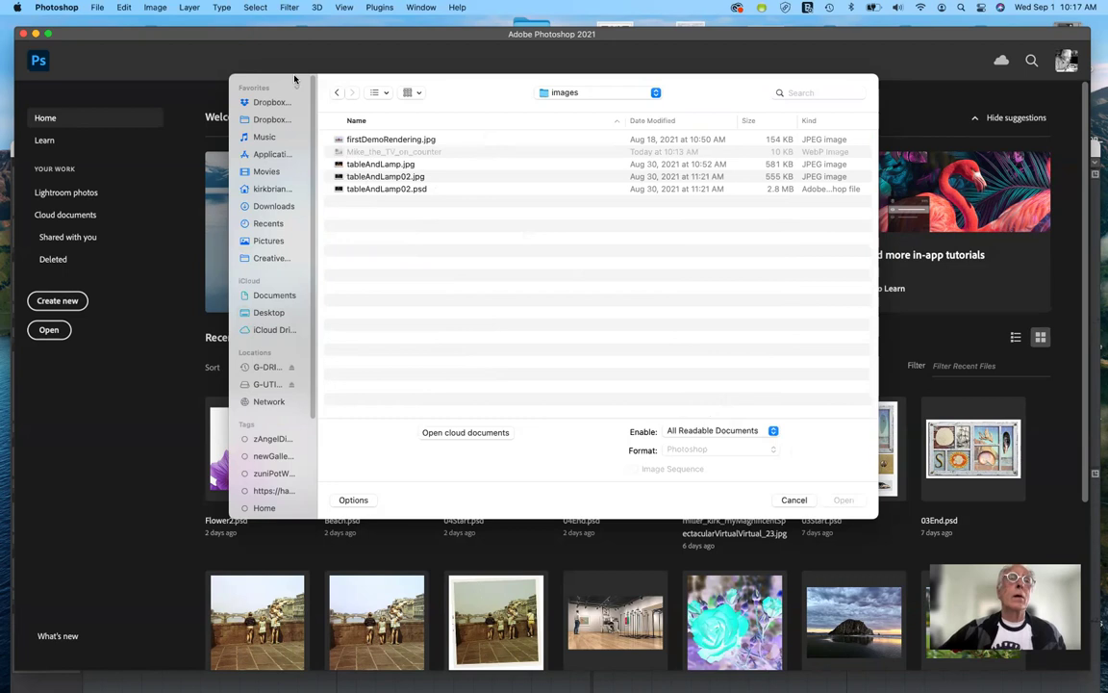
click(795, 502)
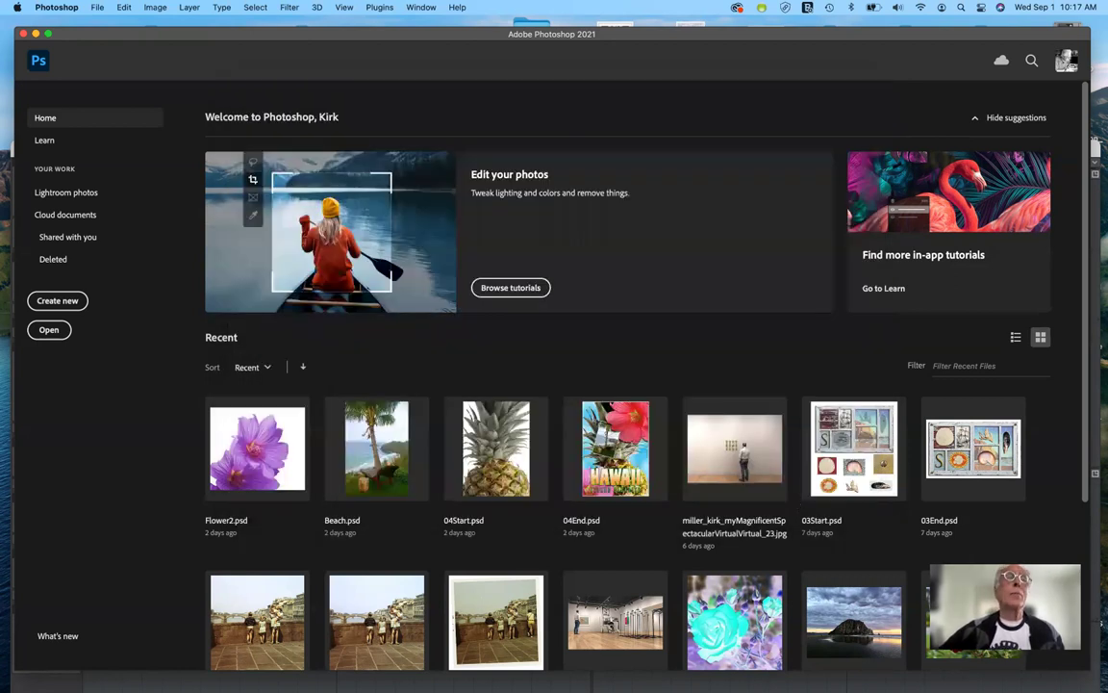
Step: Switch to Firefox and bring its browser window forward
mouse_move(274, 685)
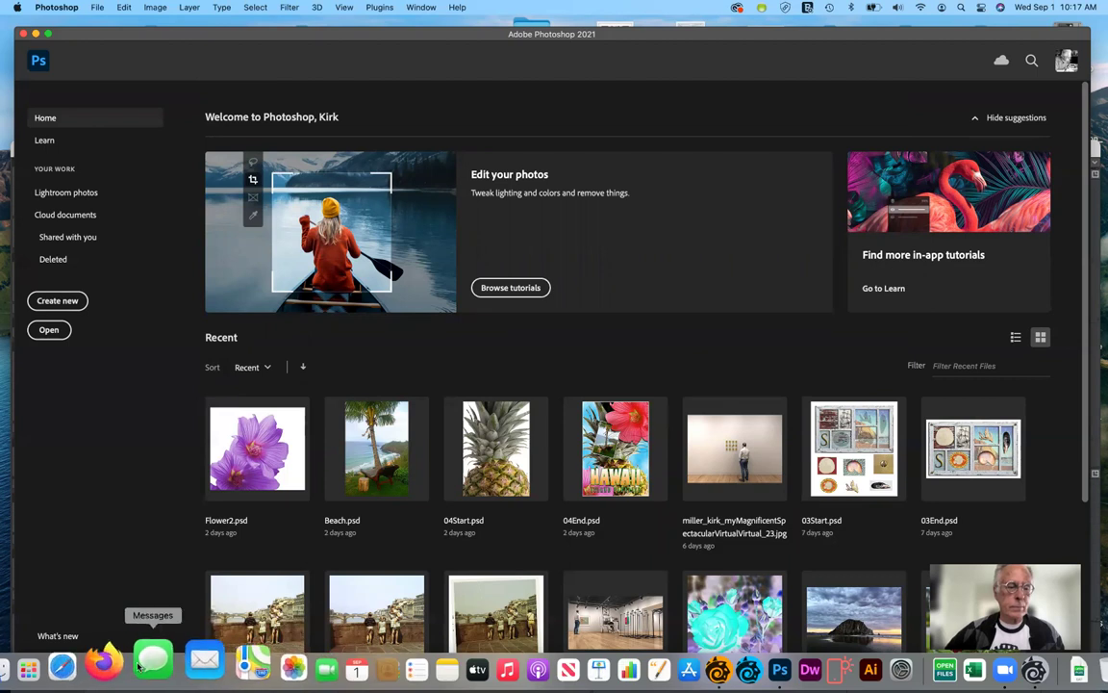
click(100, 664)
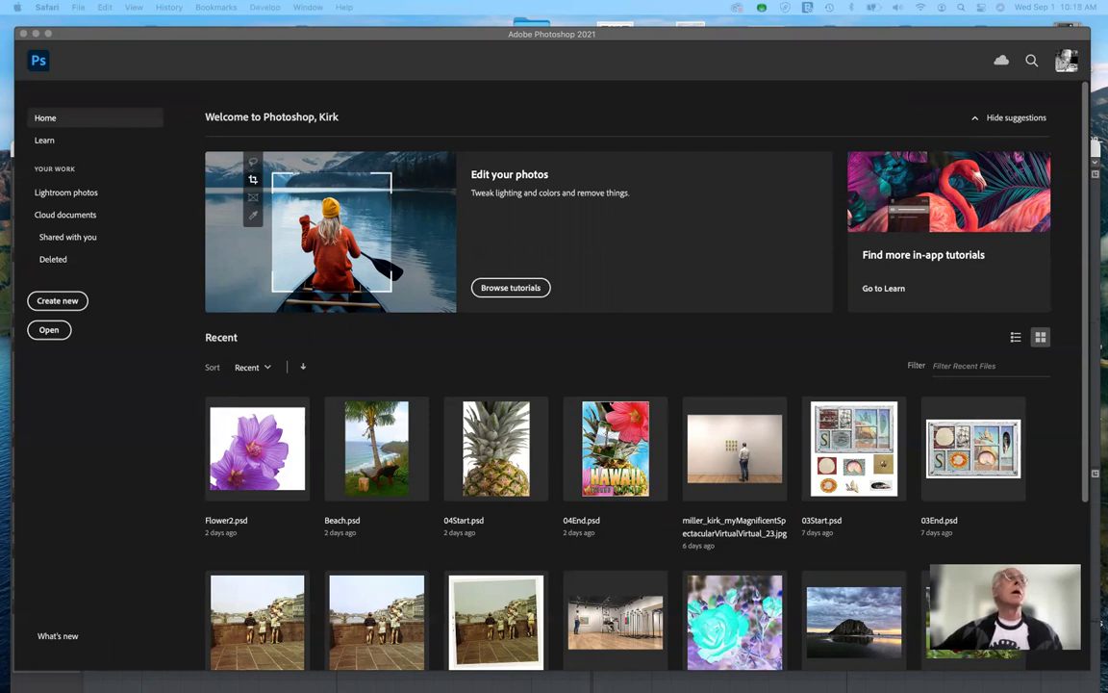
click(144, 678)
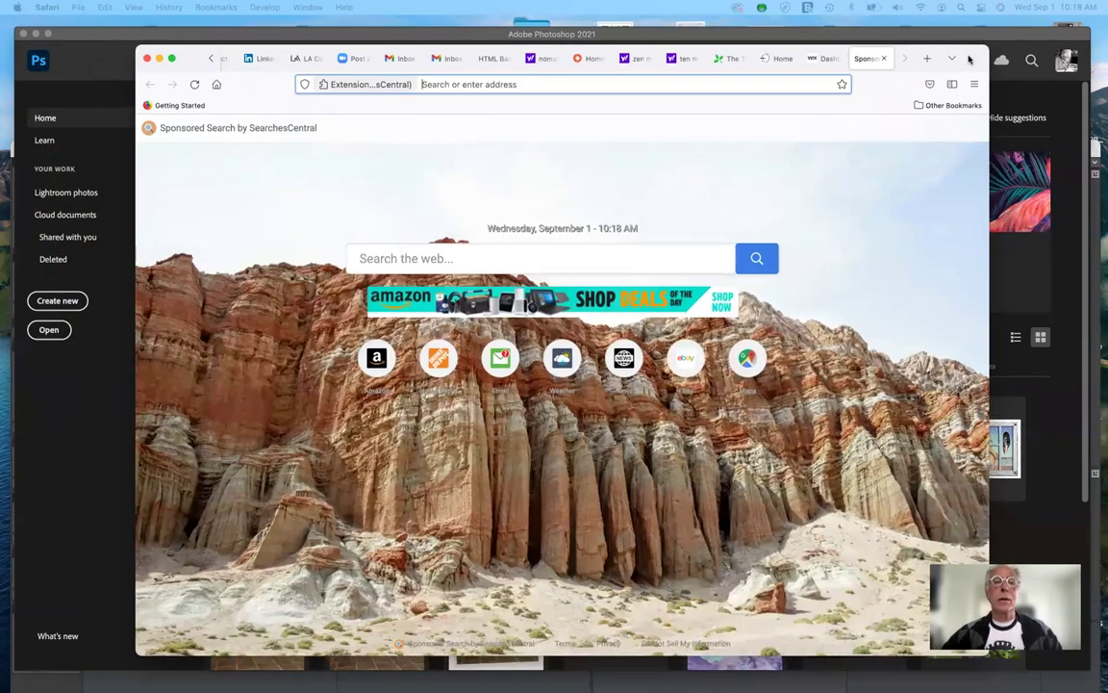
Step: Search for "reboot mike" in the image results and preview the inwap.com picture of Mike the TV on a counter
click(422, 83)
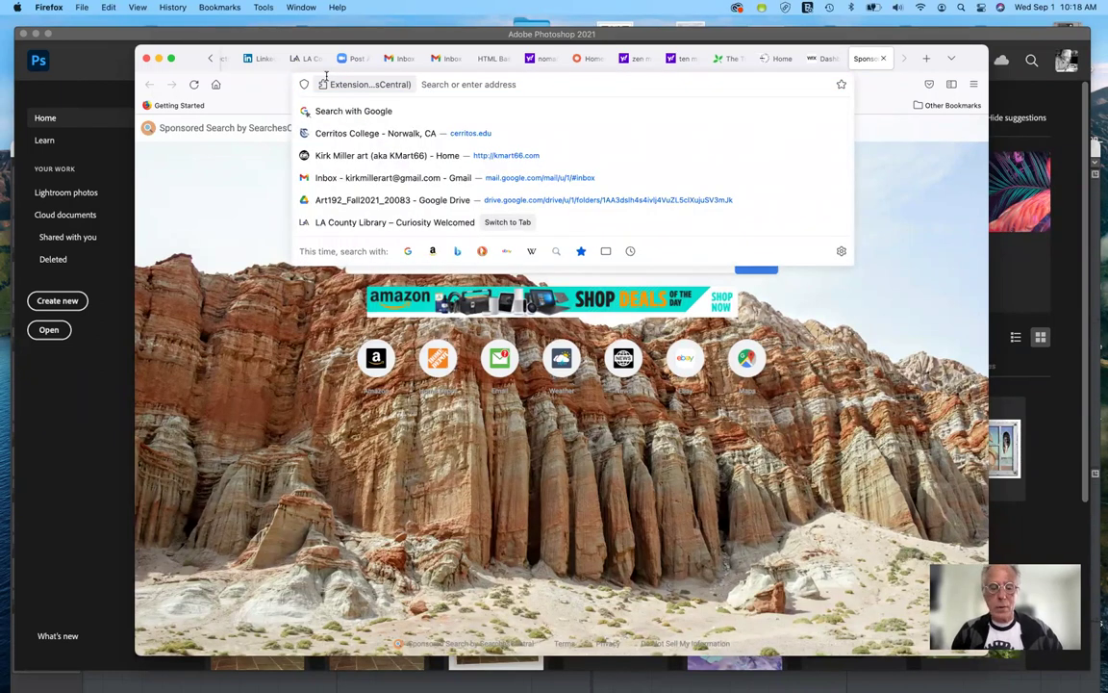
text(re)
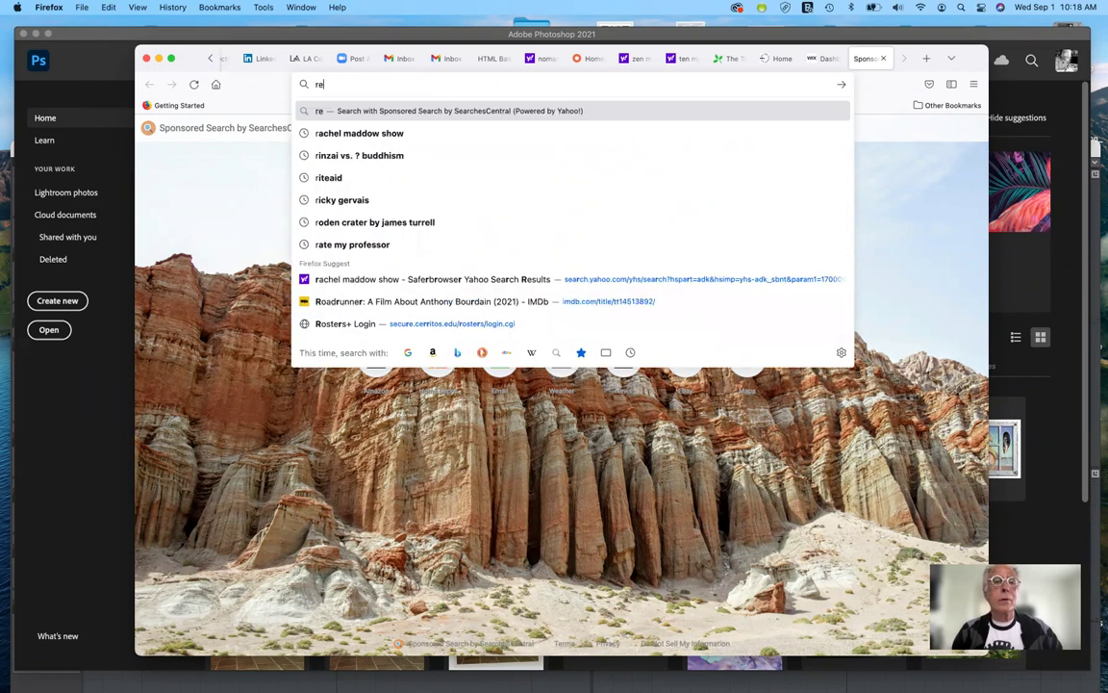
text(boot)
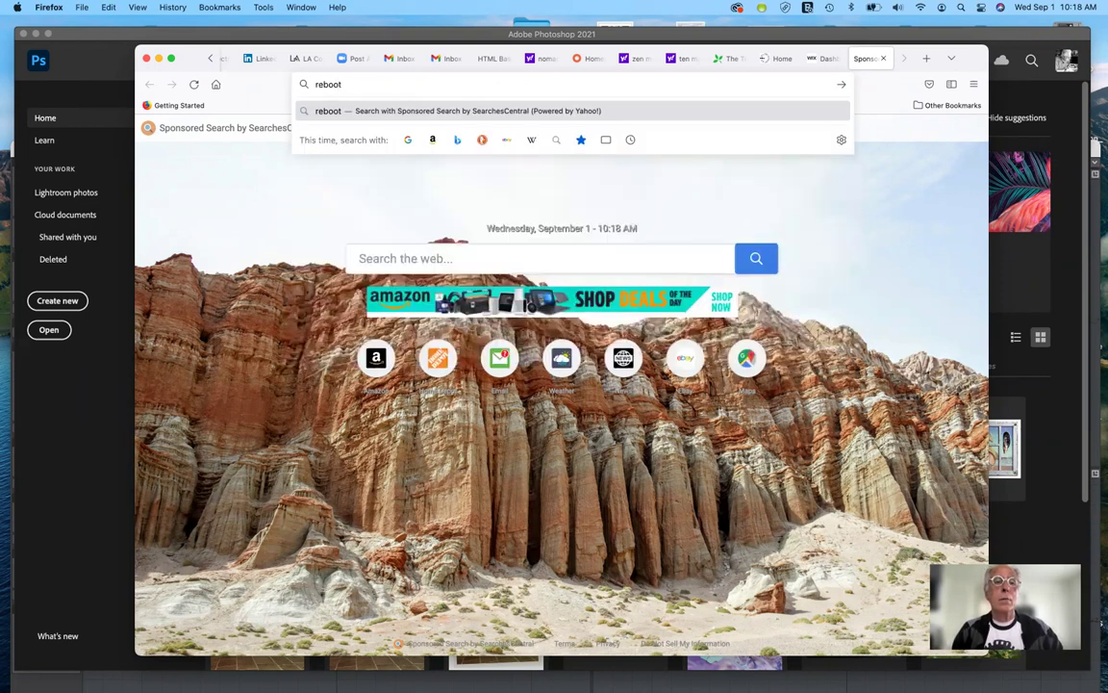
text( mike)
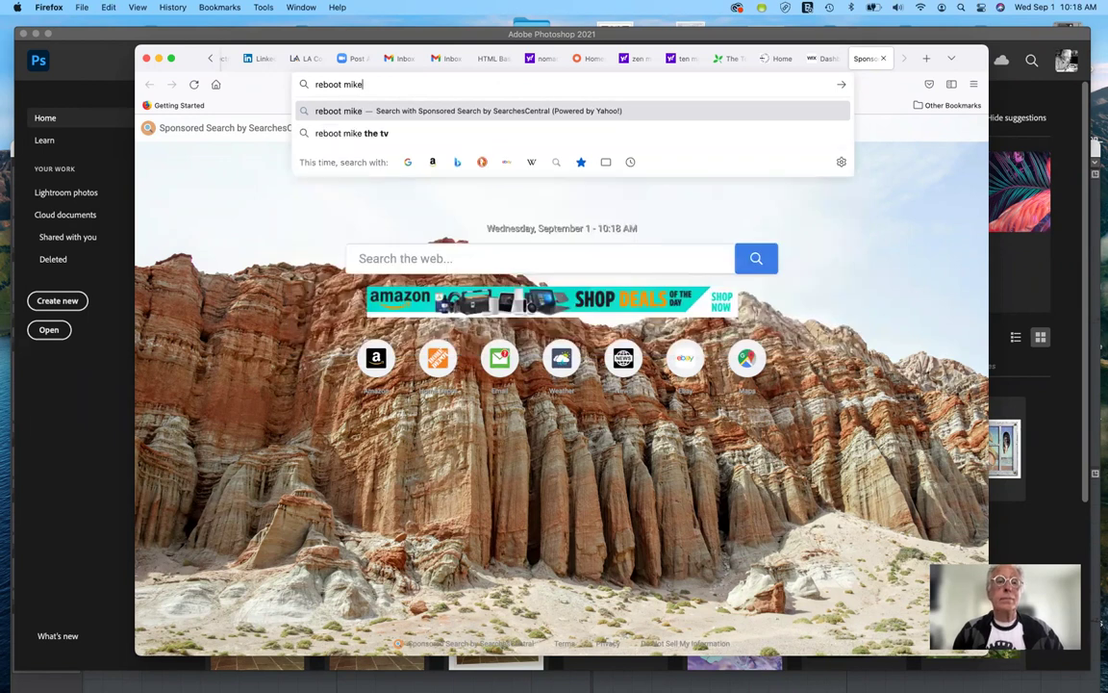
key(Return)
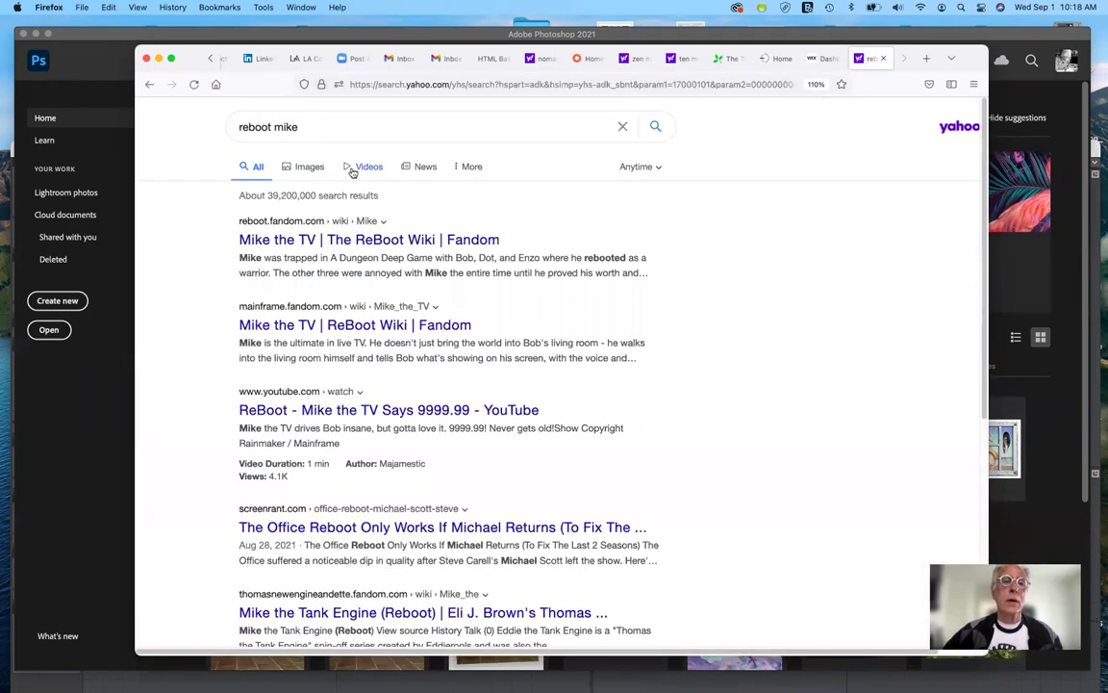
click(311, 169)
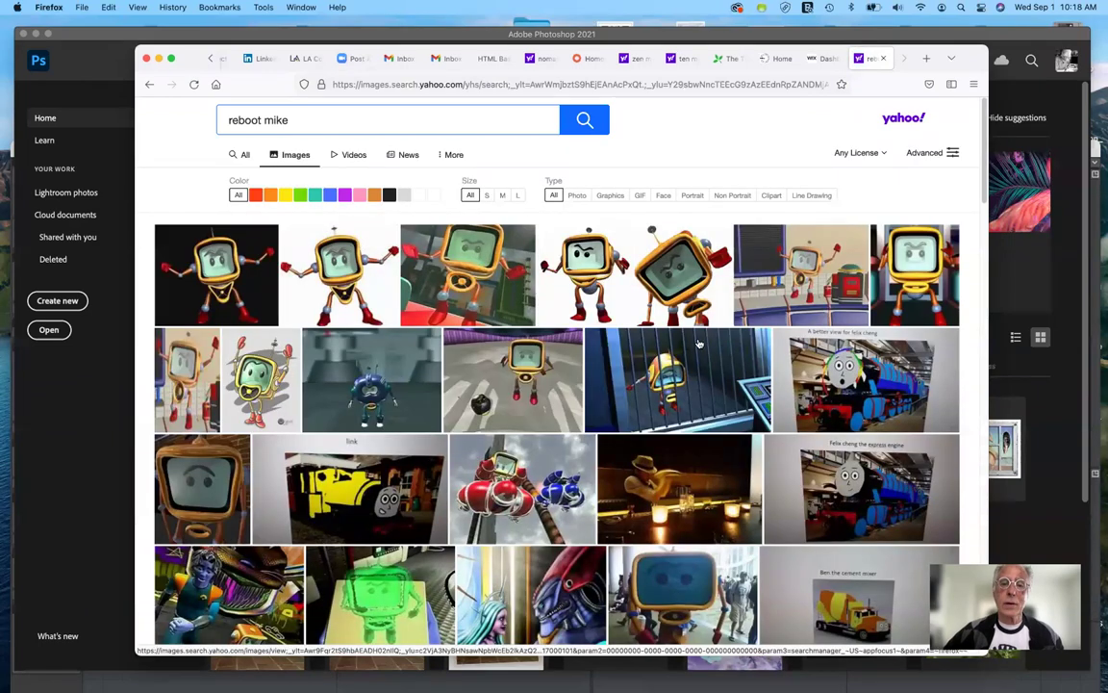
click(786, 273)
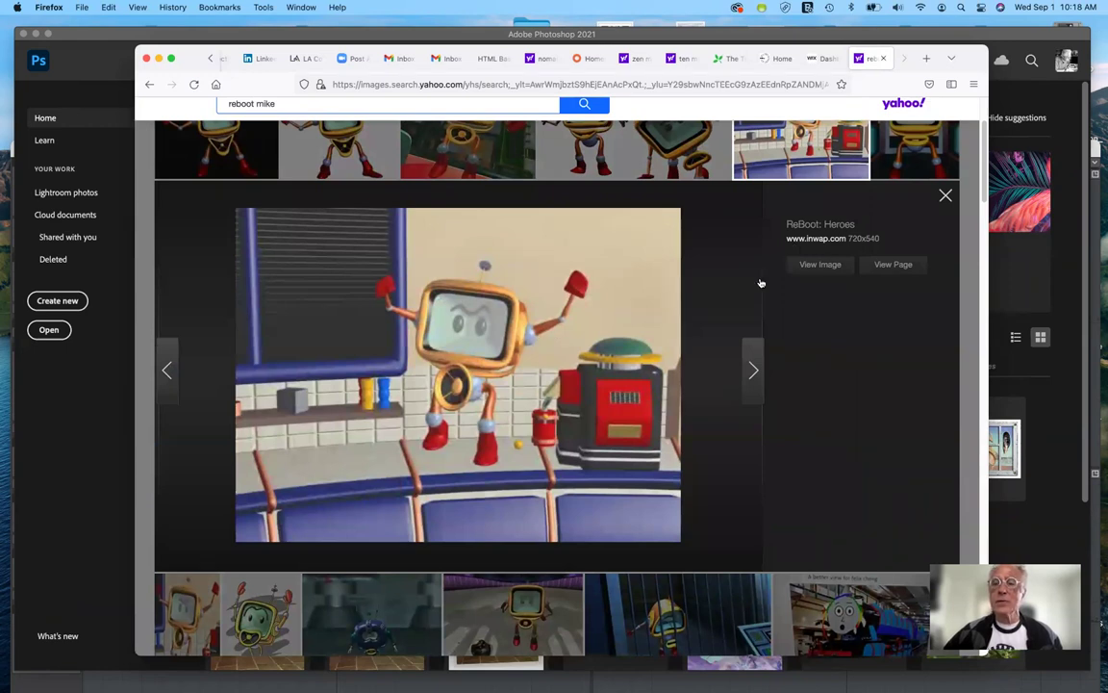
Step: Save the previewed picture as a JPEG named mike in the images folder of contentFall2021 on the Desktop
right_click(546, 312)
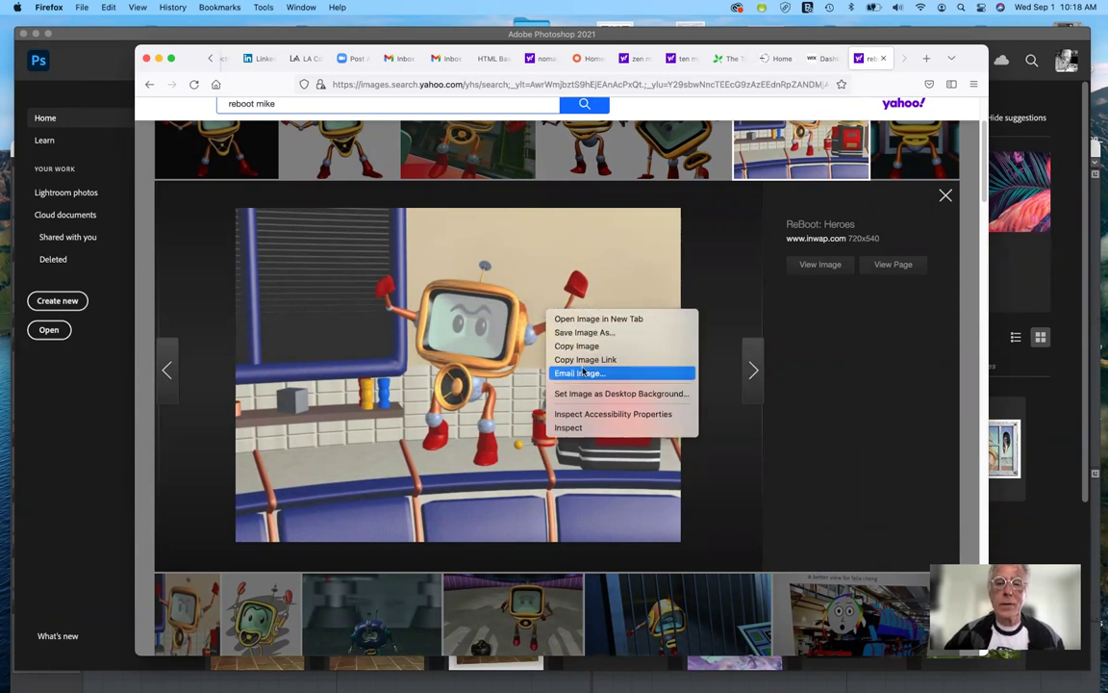
click(600, 333)
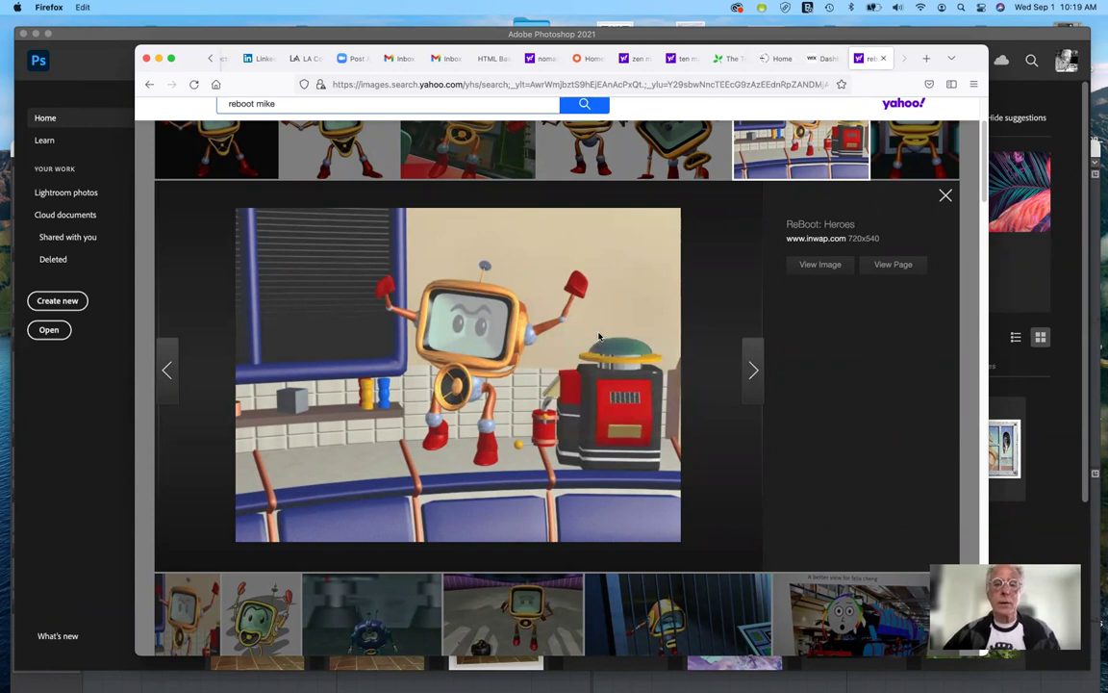
right_click(598, 336)
click(635, 375)
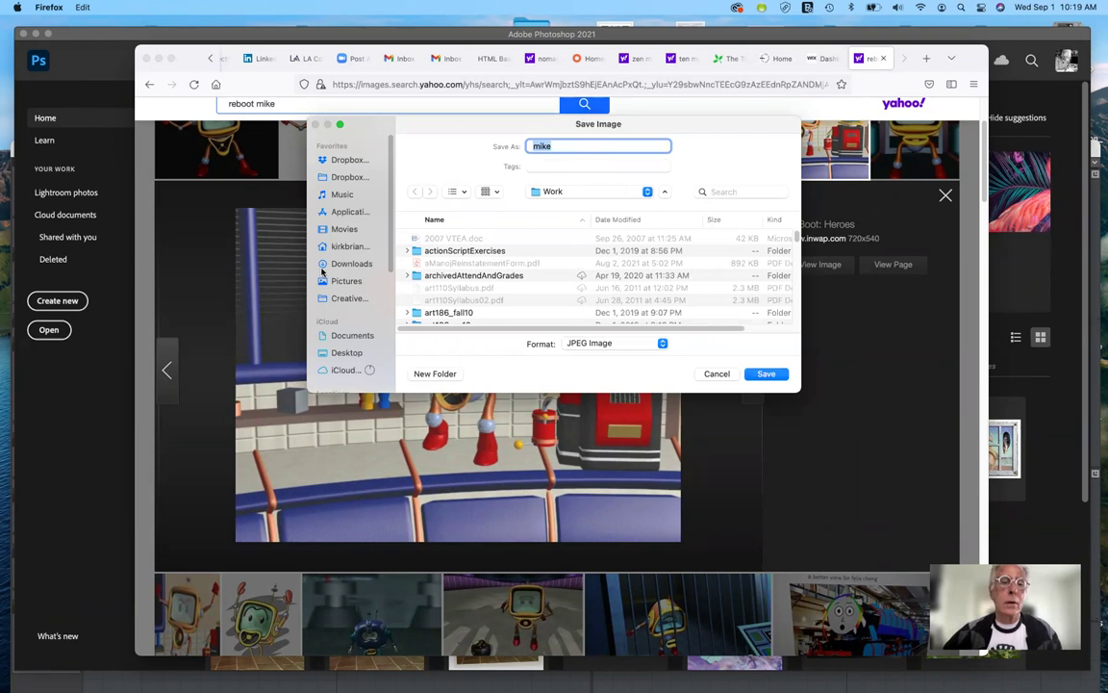
click(347, 335)
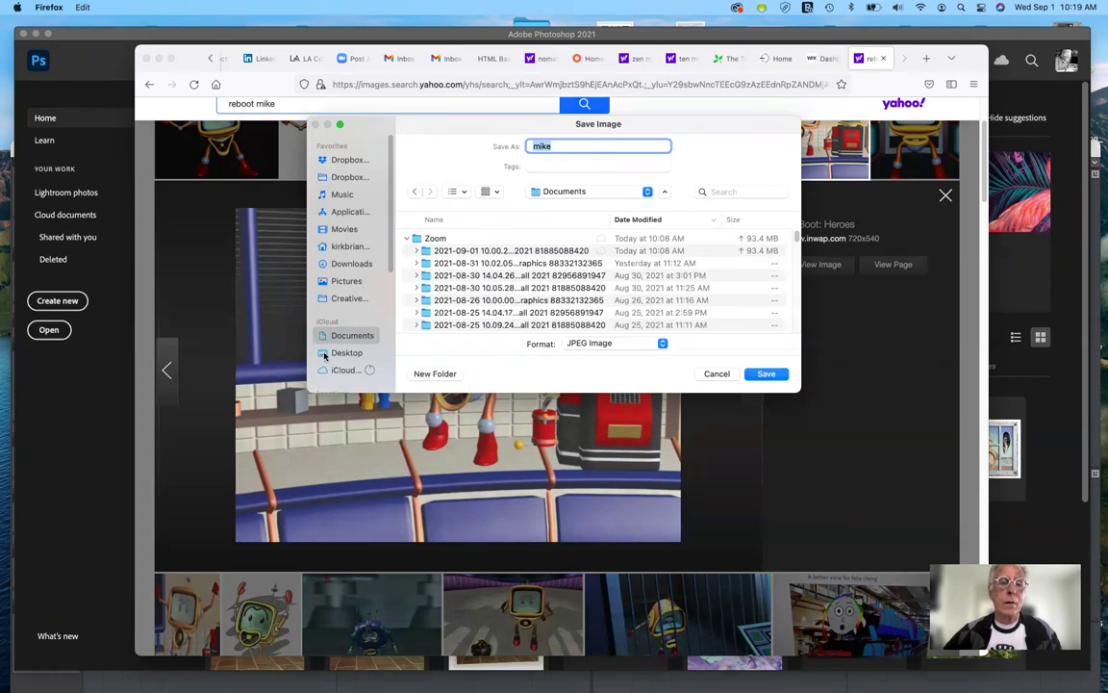
click(327, 353)
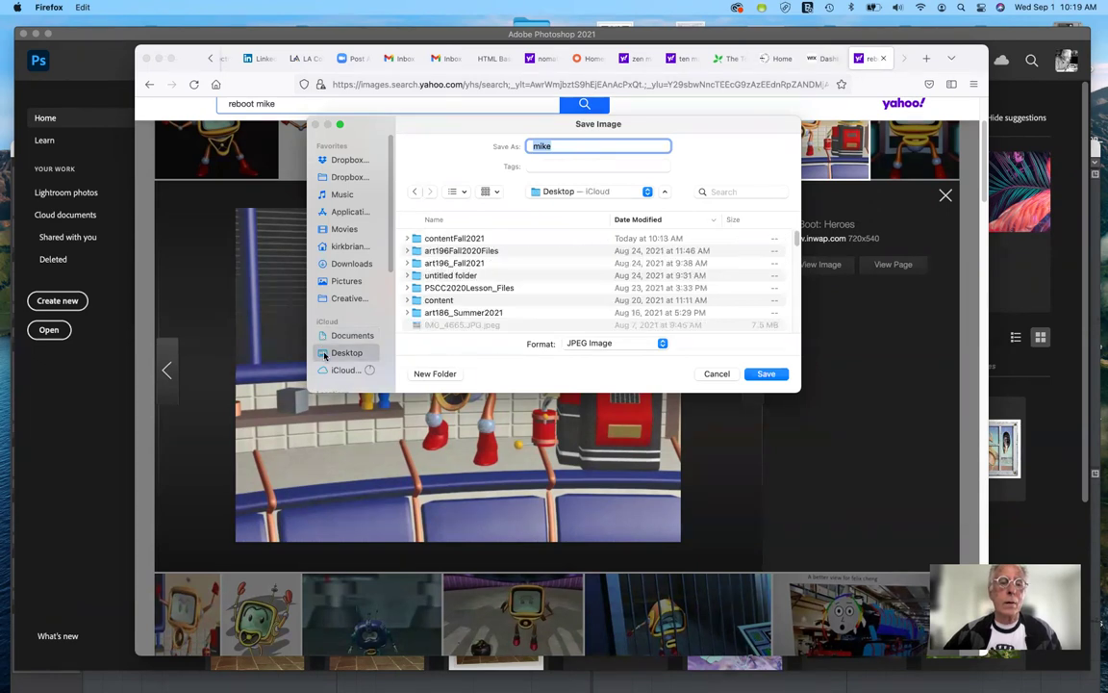
double_click(418, 238)
double_click(423, 238)
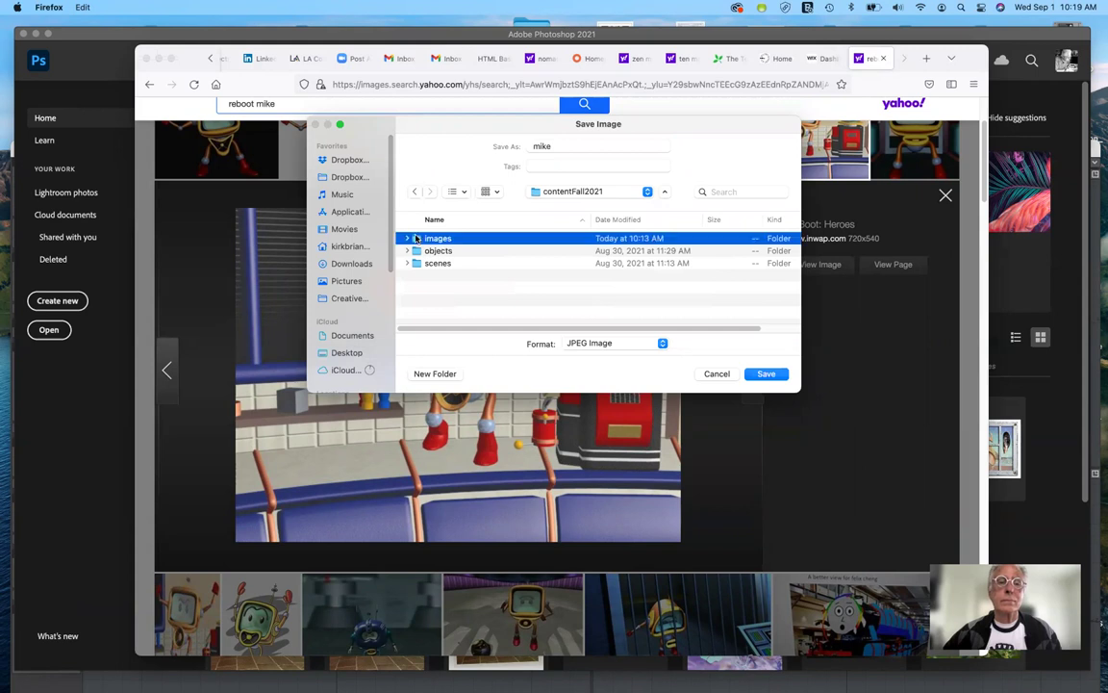
click(766, 374)
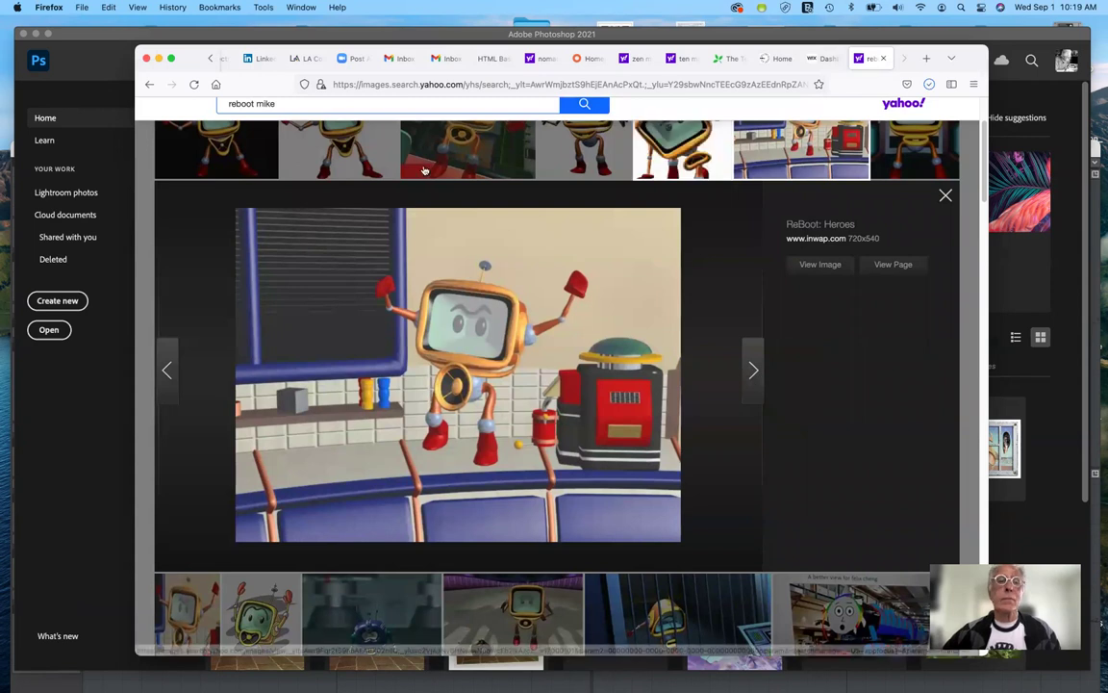
Step: Return to LightWave Modeler, load mike.jpg from the images folder as the bottom-left viewport's backdrop, and close Display Options
click(146, 58)
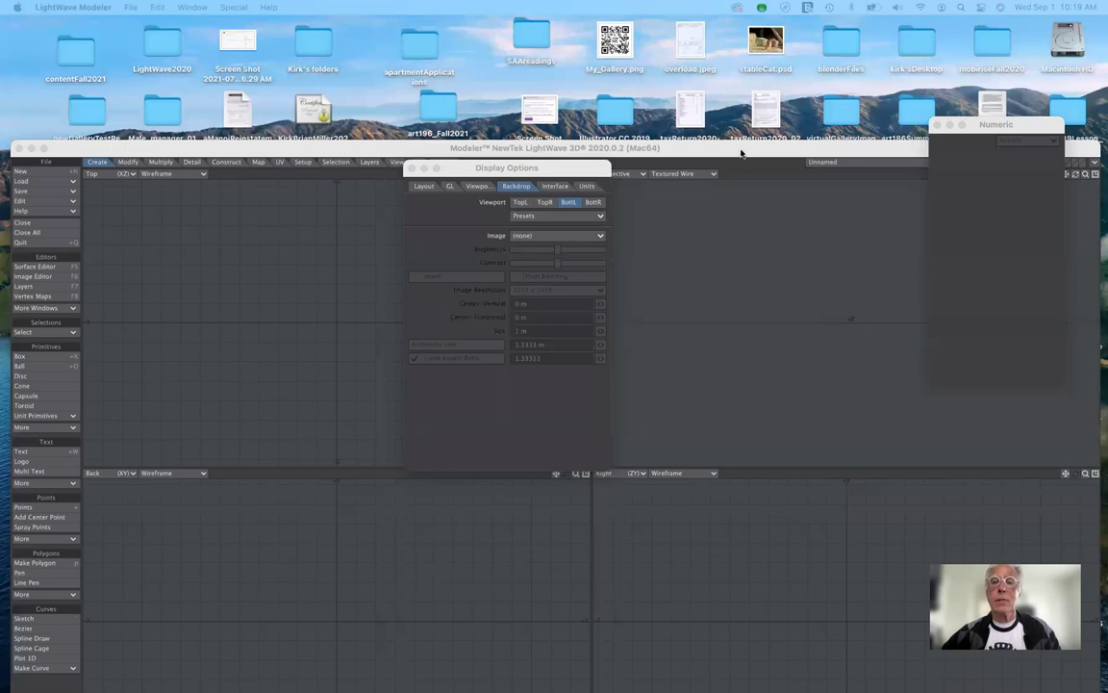
double_click(741, 152)
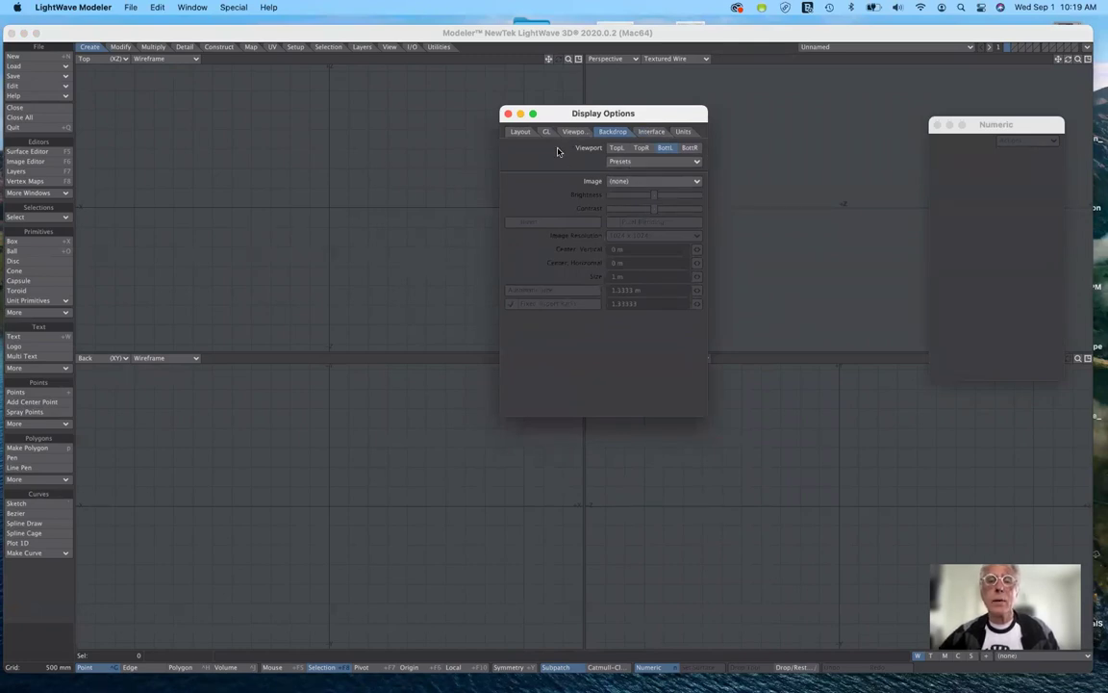
click(648, 185)
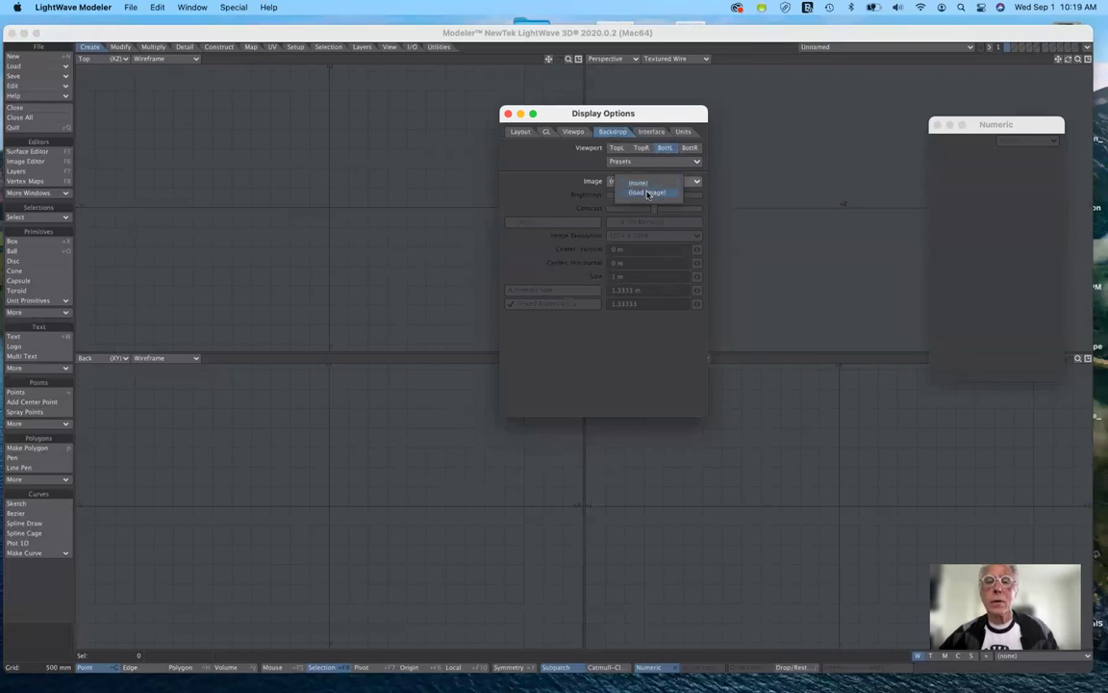
click(647, 193)
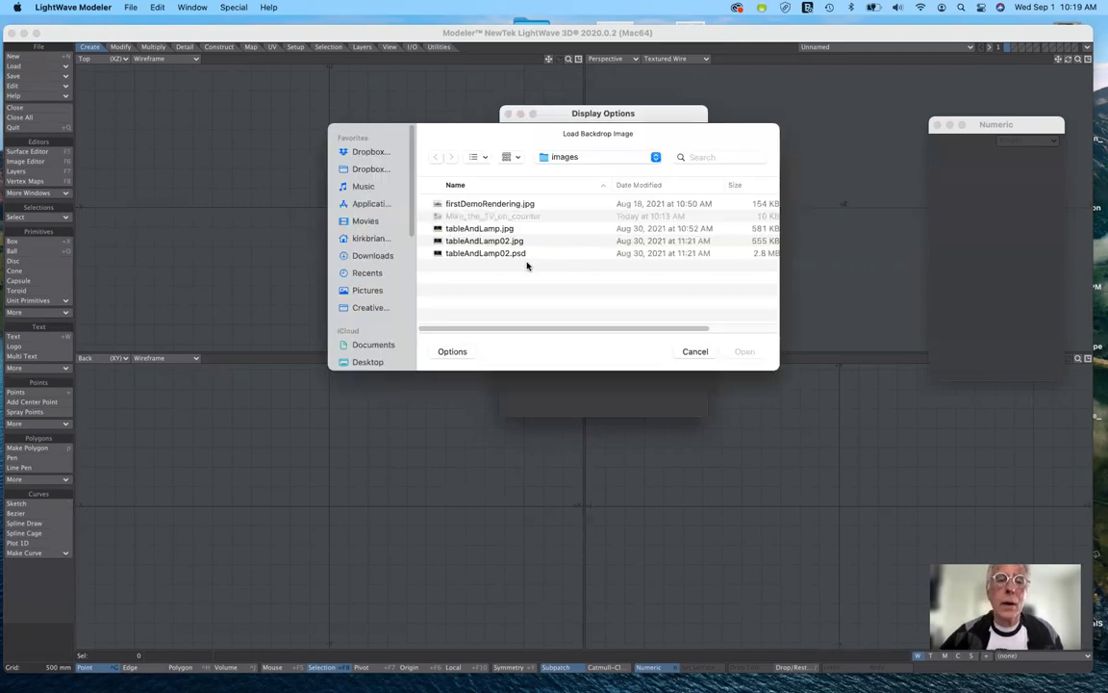
click(479, 229)
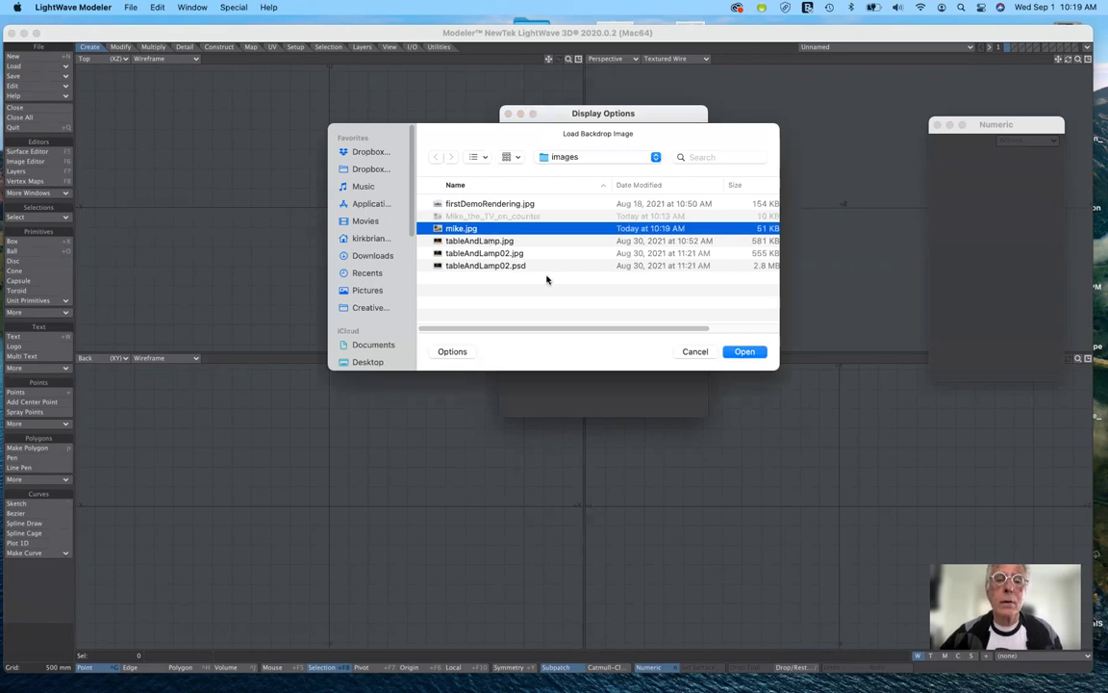
click(731, 353)
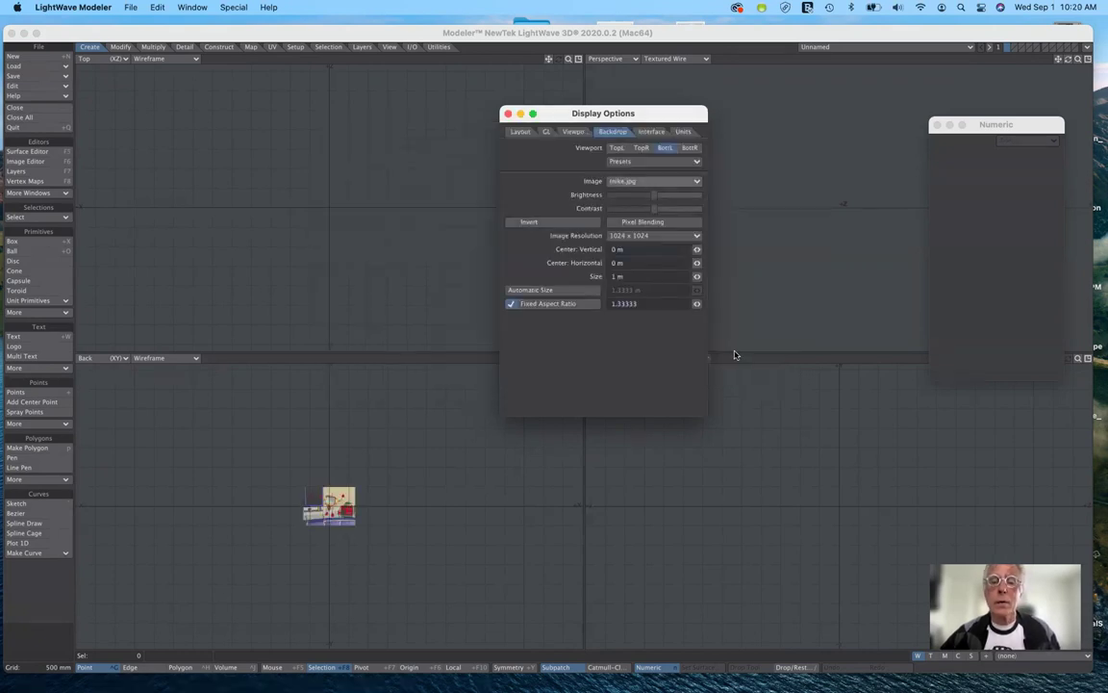
drag(574, 114, 717, 206)
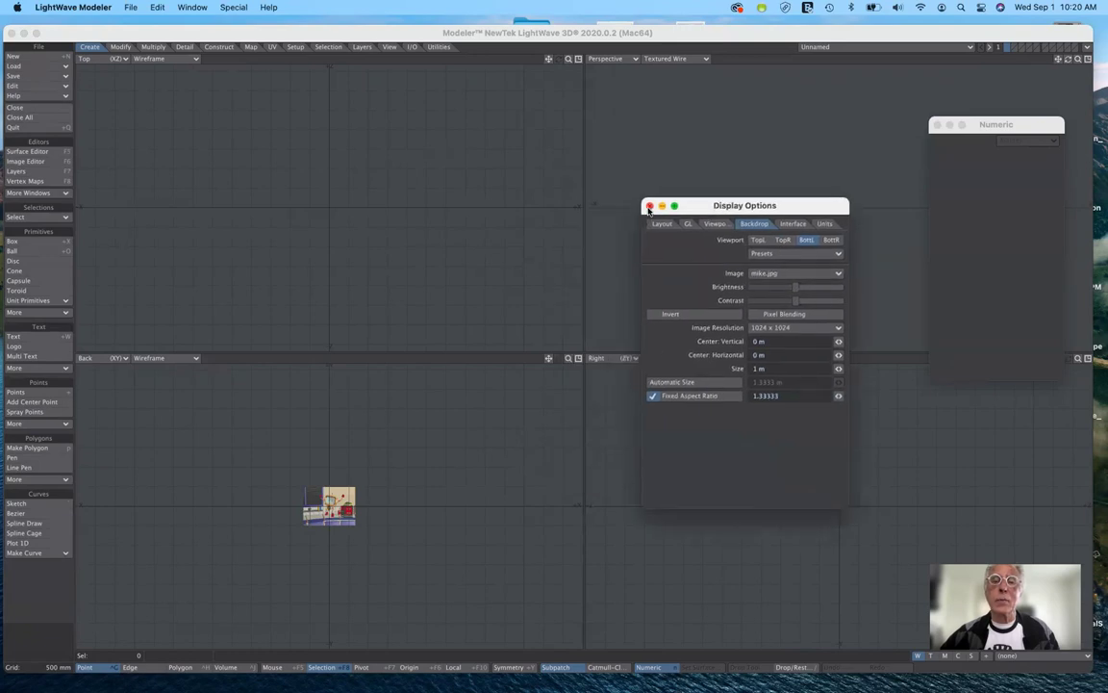
click(650, 207)
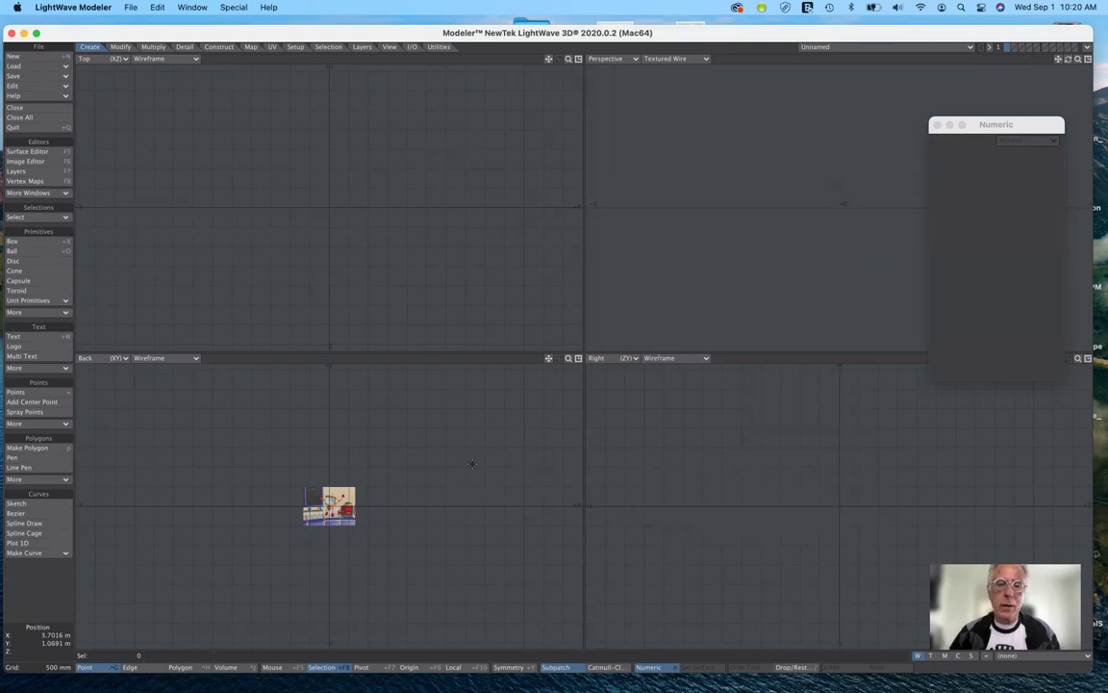
Step: Draw a box over Mike's TV head in the Back viewport, about 234 by 257 mm, with a depth of about 161 mm
drag(567, 357, 614, 357)
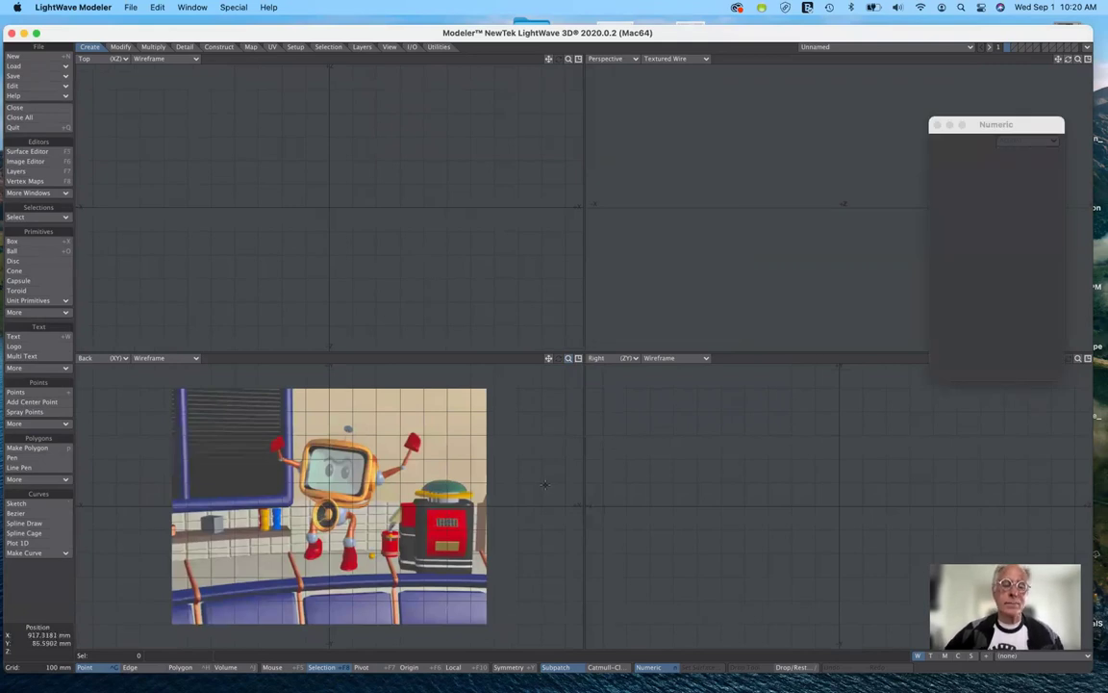
drag(1005, 124, 1009, 247)
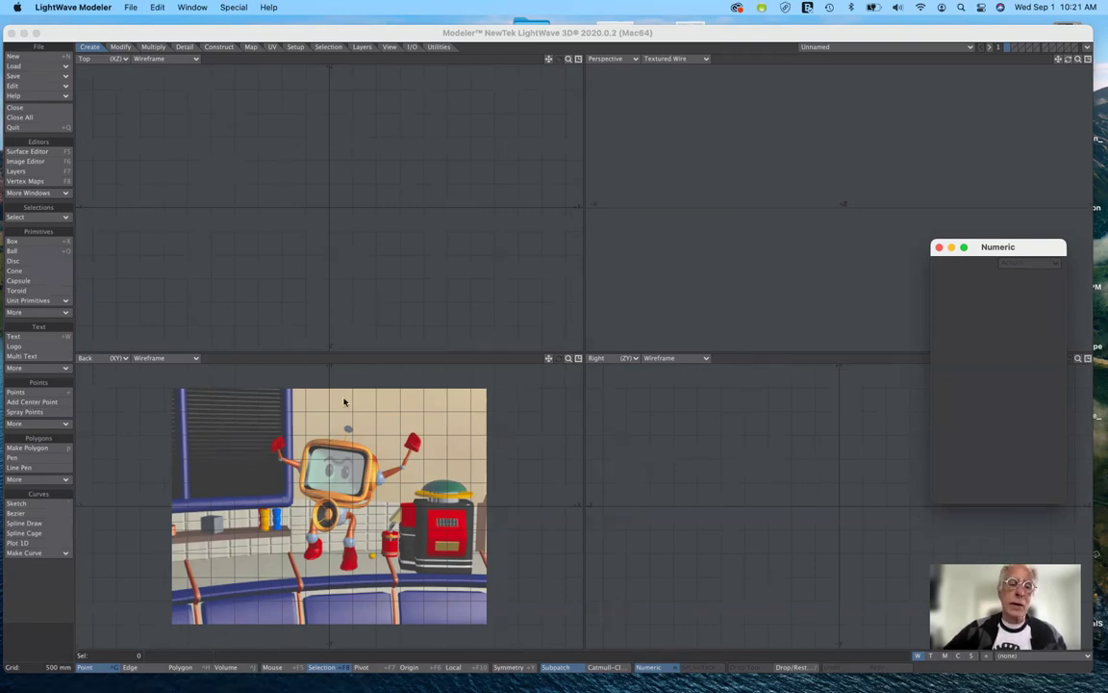
click(50, 242)
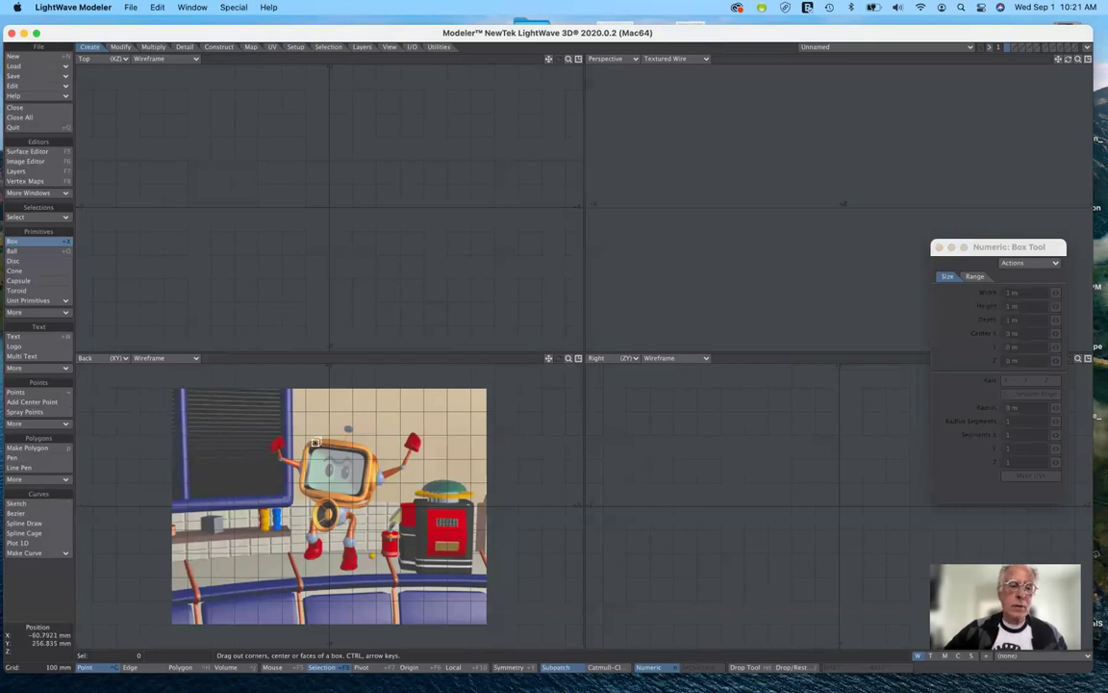
drag(310, 442, 364, 503)
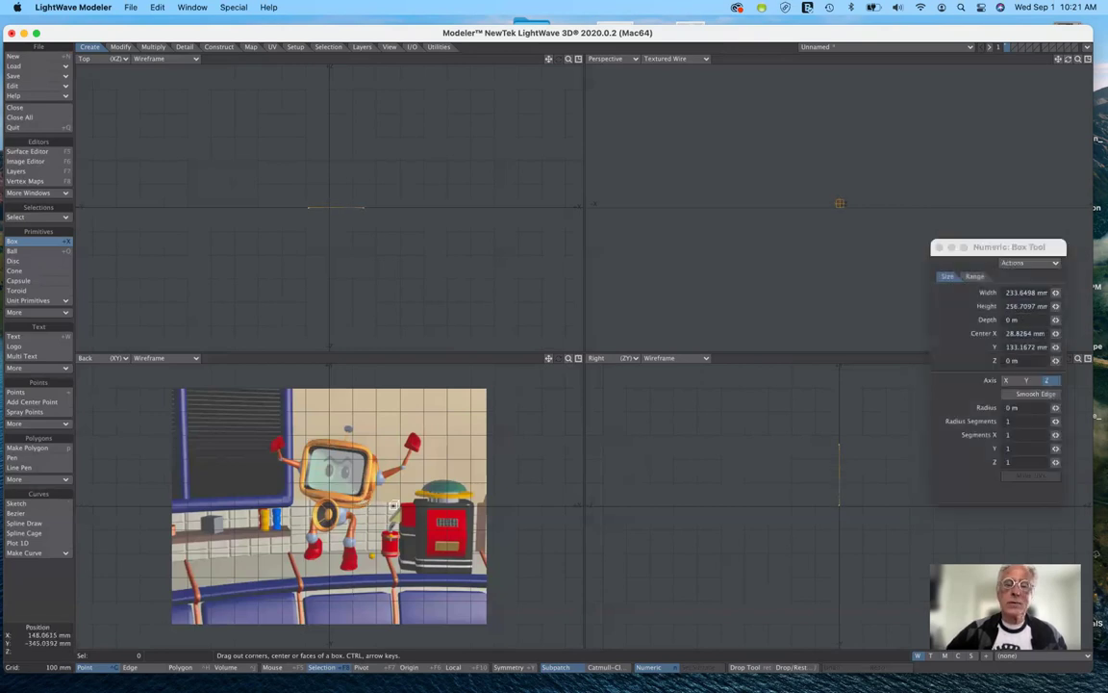
drag(333, 205, 336, 168)
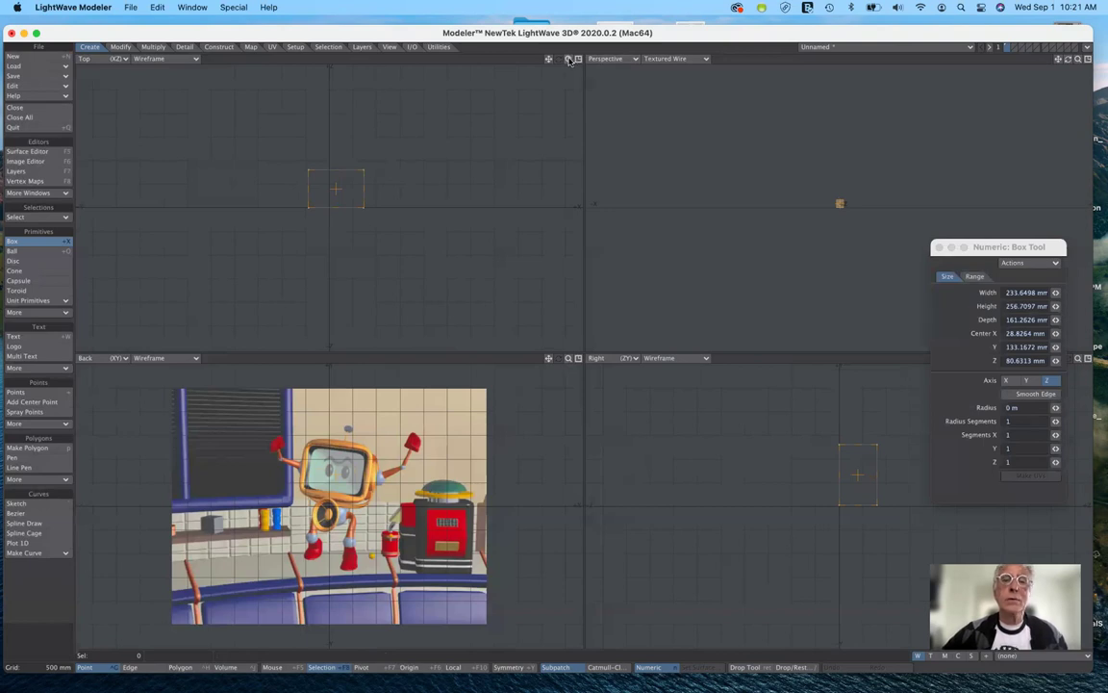
Step: Adjust the box's upper corner to Mike's head in the Back viewport, making it about 238 mm wide and 266 mm high
drag(568, 58, 618, 59)
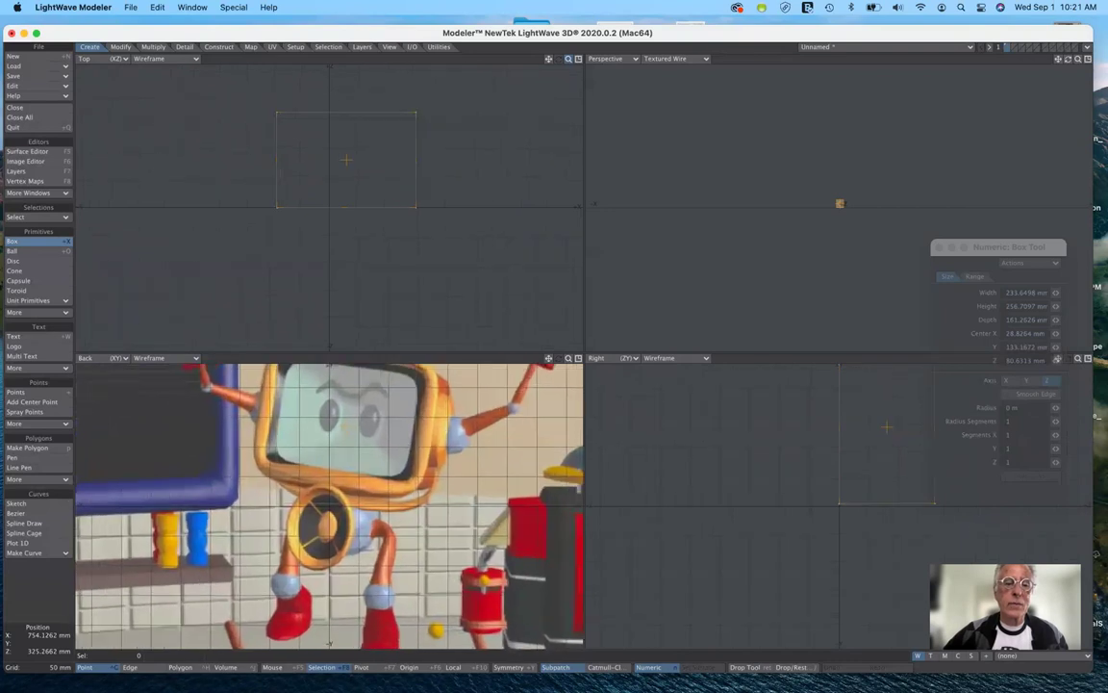
drag(549, 358, 549, 409)
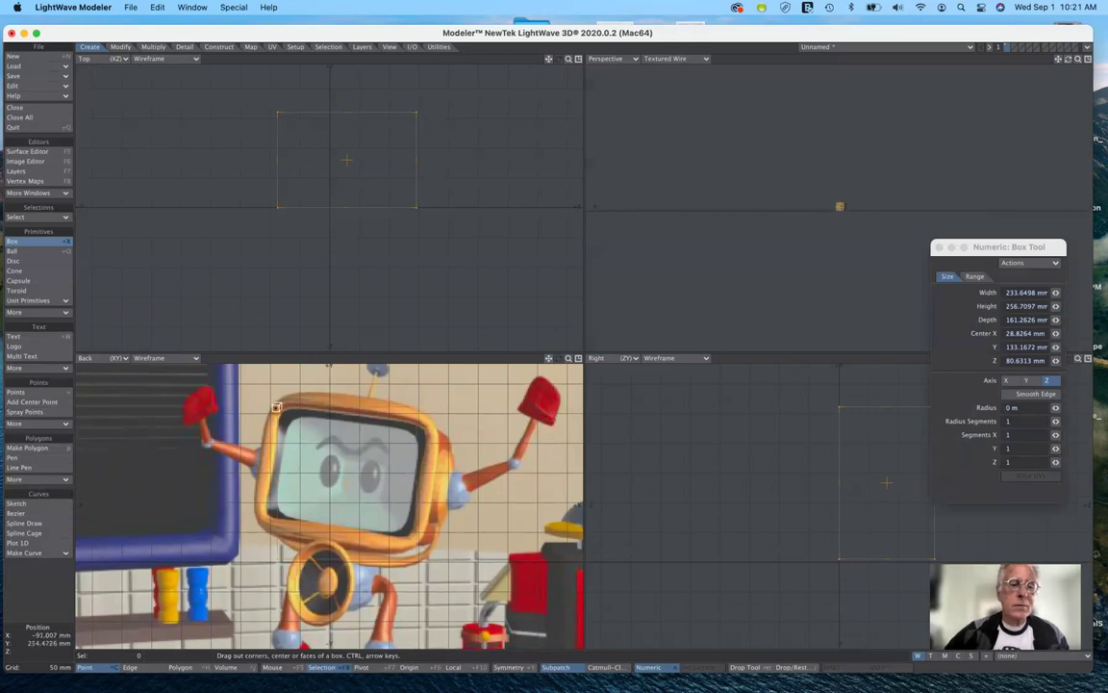
drag(278, 404, 275, 397)
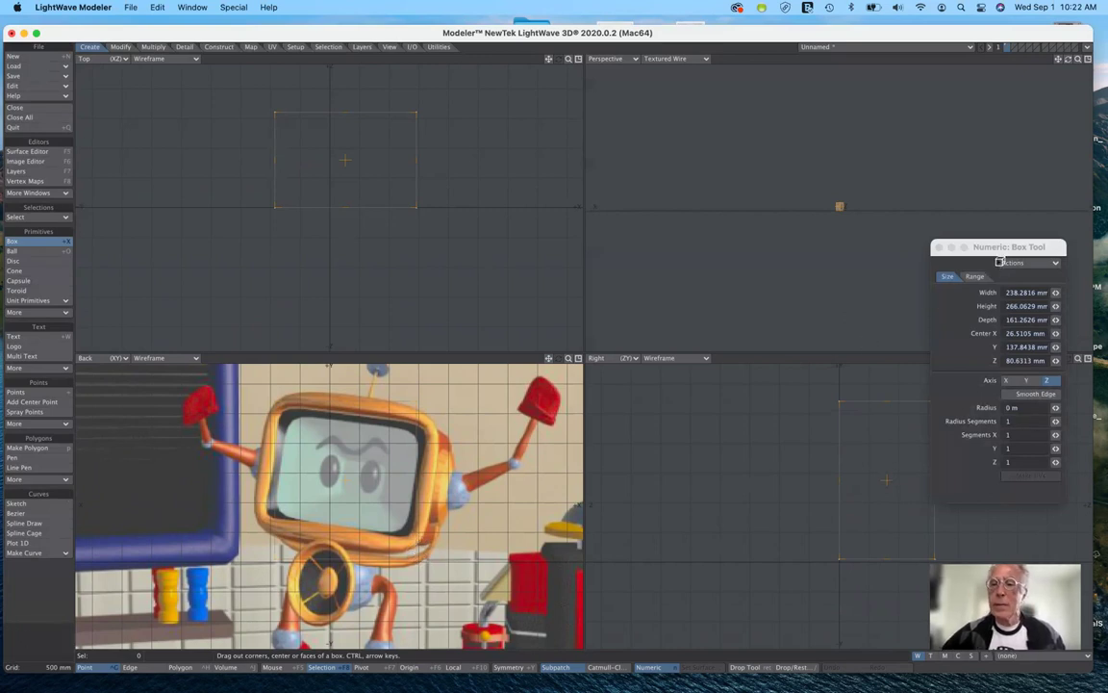
Step: Extend the box's far side in the Right viewport, giving it a depth of about 228 mm
drag(993, 247, 1106, 298)
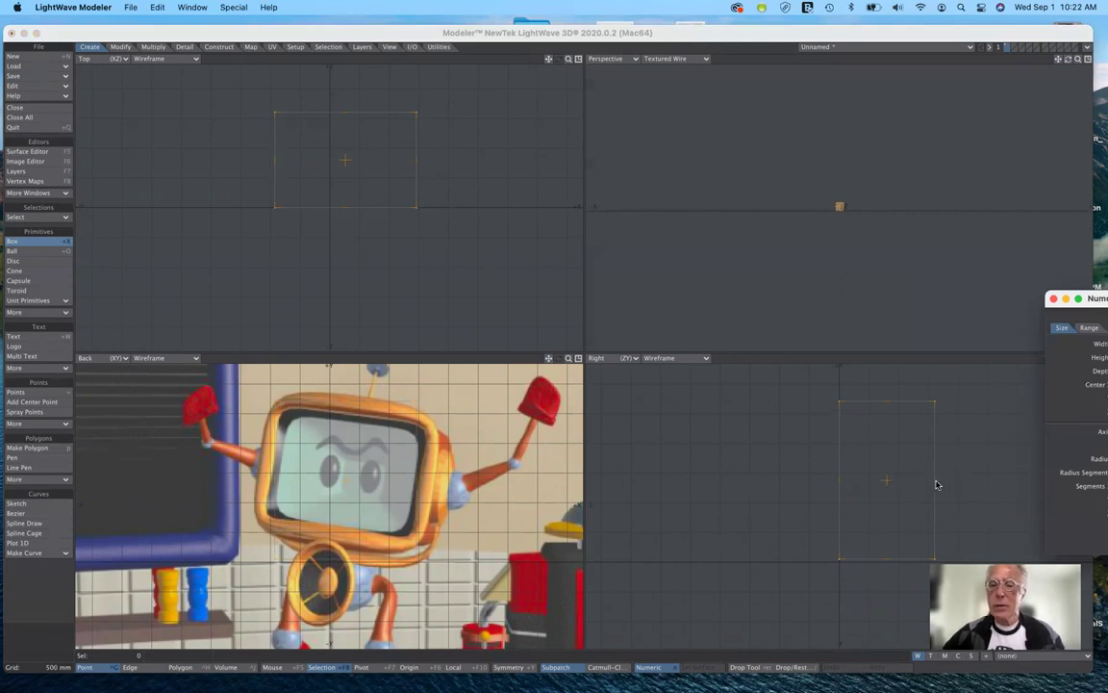
drag(938, 484, 976, 479)
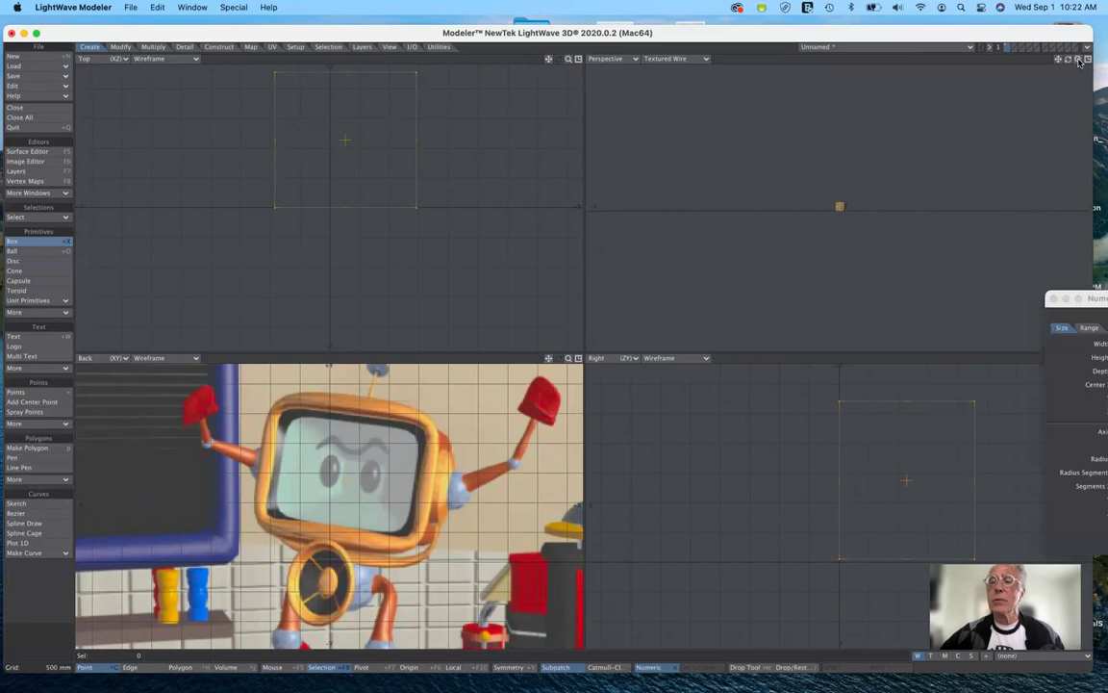
drag(1080, 60, 1101, 60)
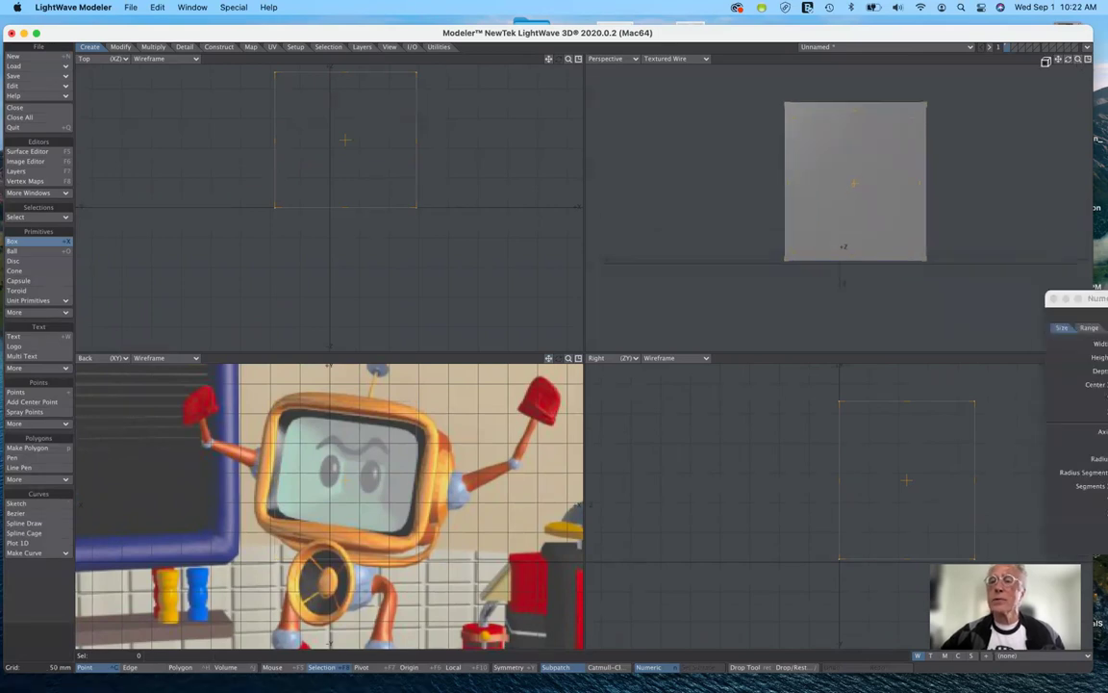
alt+drag(963, 57, 973, 61)
drag(1068, 58, 1059, 59)
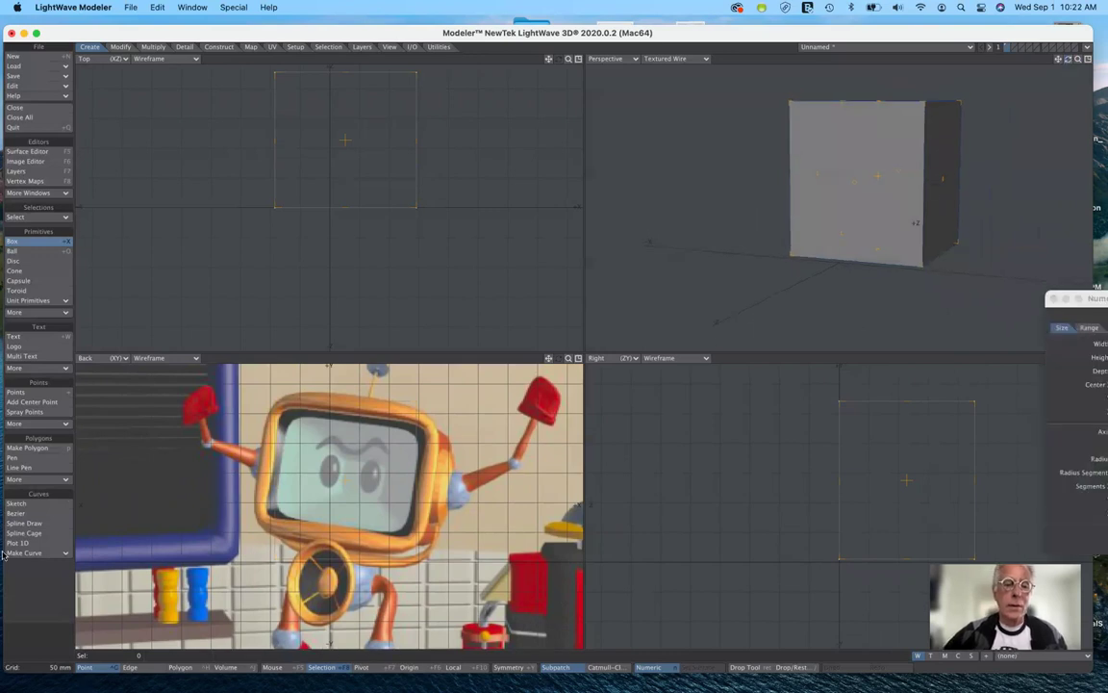
Step: Widen the box on both sides in the Top viewport to about 293 mm and nudge its centre slightly
drag(417, 138, 445, 139)
drag(277, 140, 272, 139)
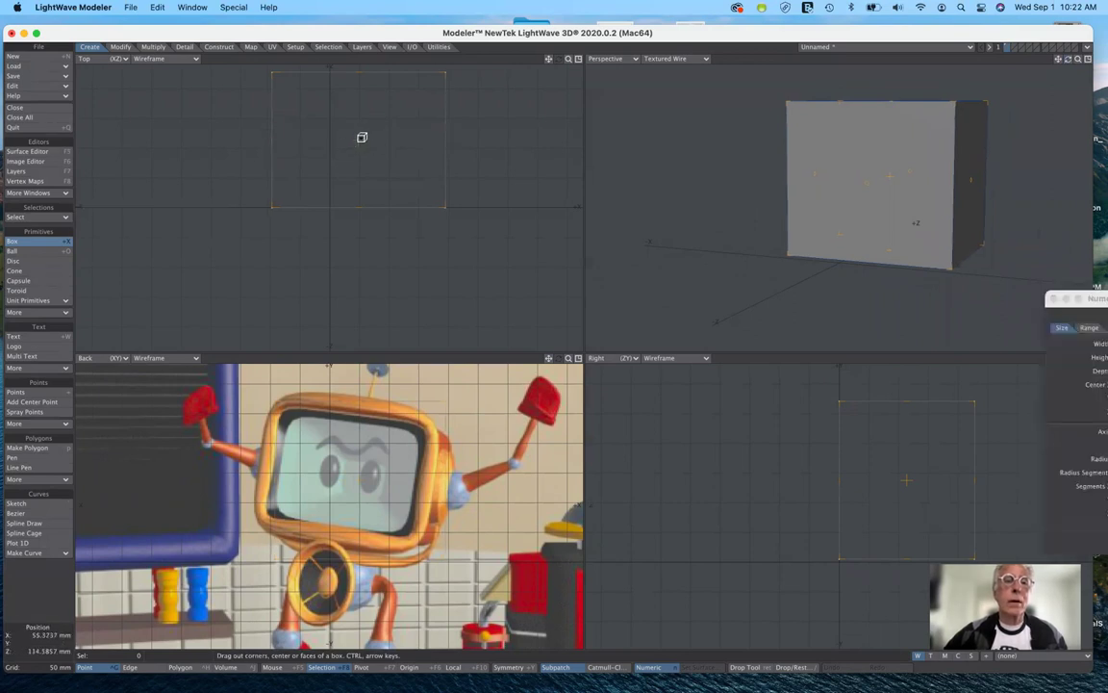
drag(361, 139, 358, 135)
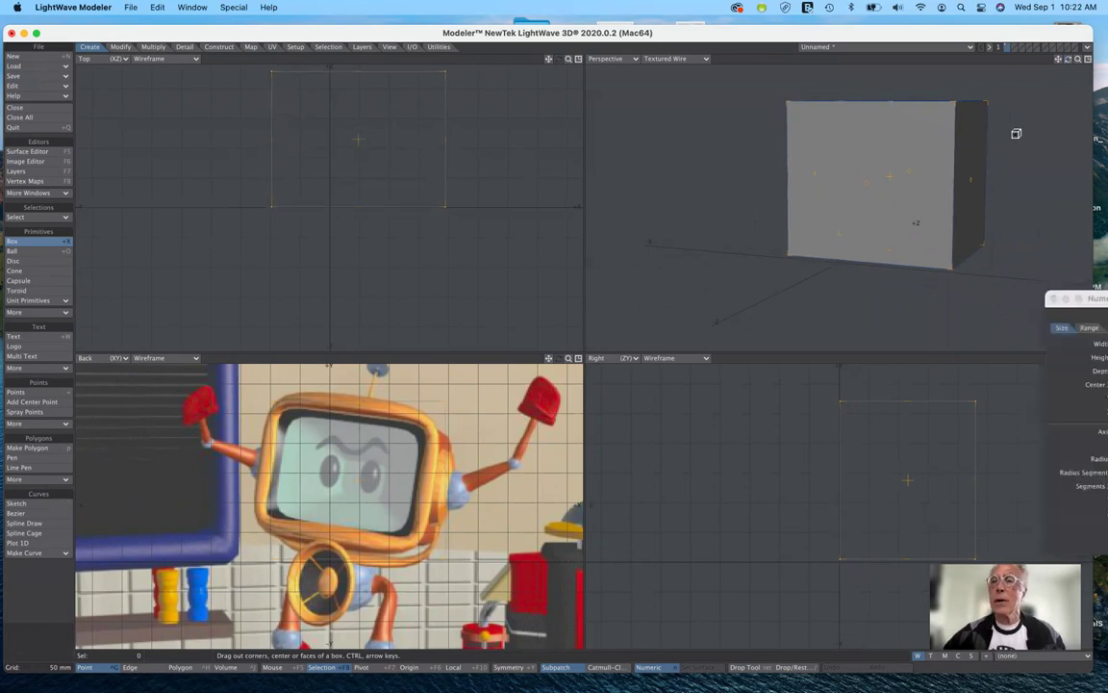
Step: Round the box's edges with a 28 mm radius and 6 radius segments, and finish the Box tool
mouse_move(1070, 61)
mouse_down()
mouse_move(1030, 68)
mouse_move(1058, 63)
mouse_move(1049, 65)
mouse_up()
drag(1100, 299, 649, 242)
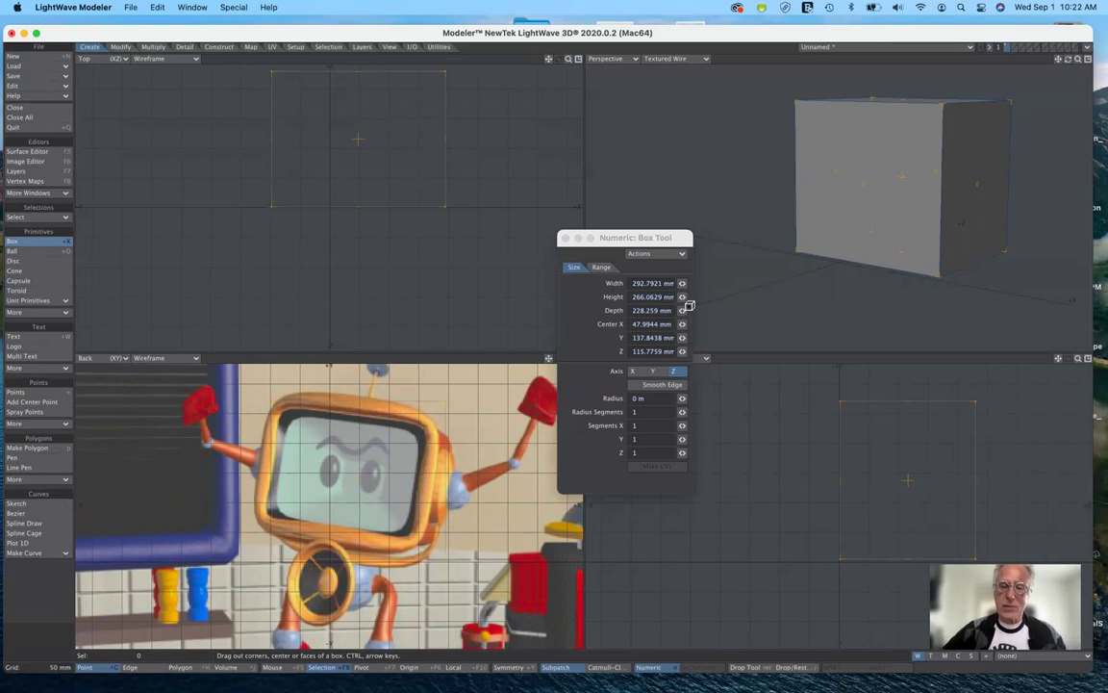
drag(661, 246, 674, 146)
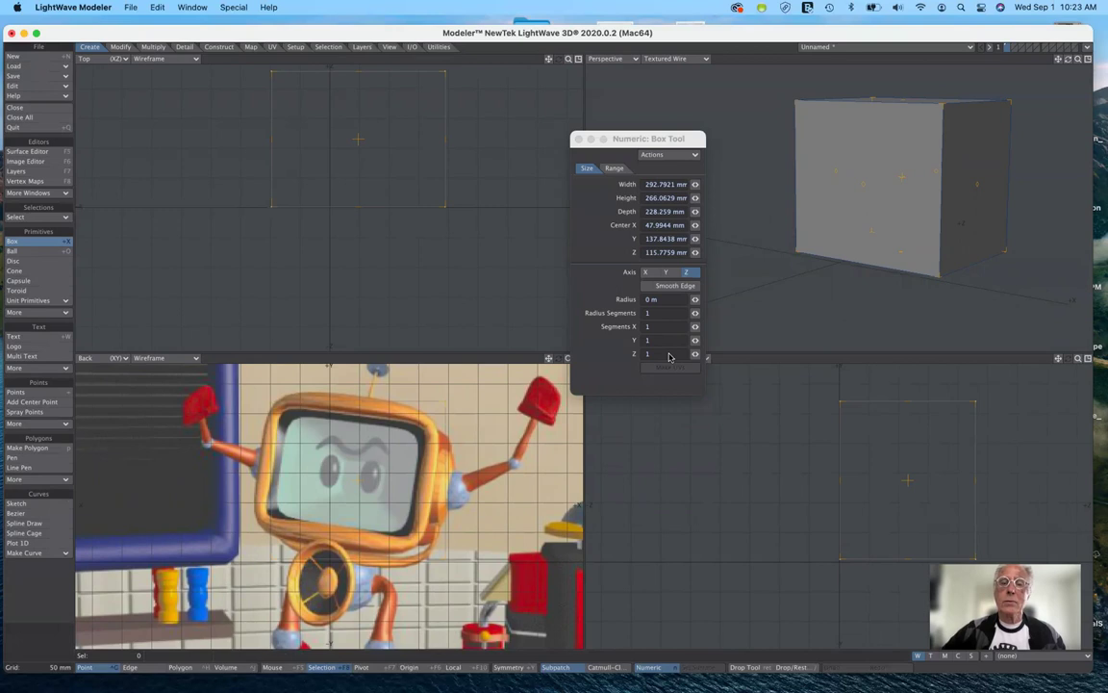
drag(695, 300, 730, 300)
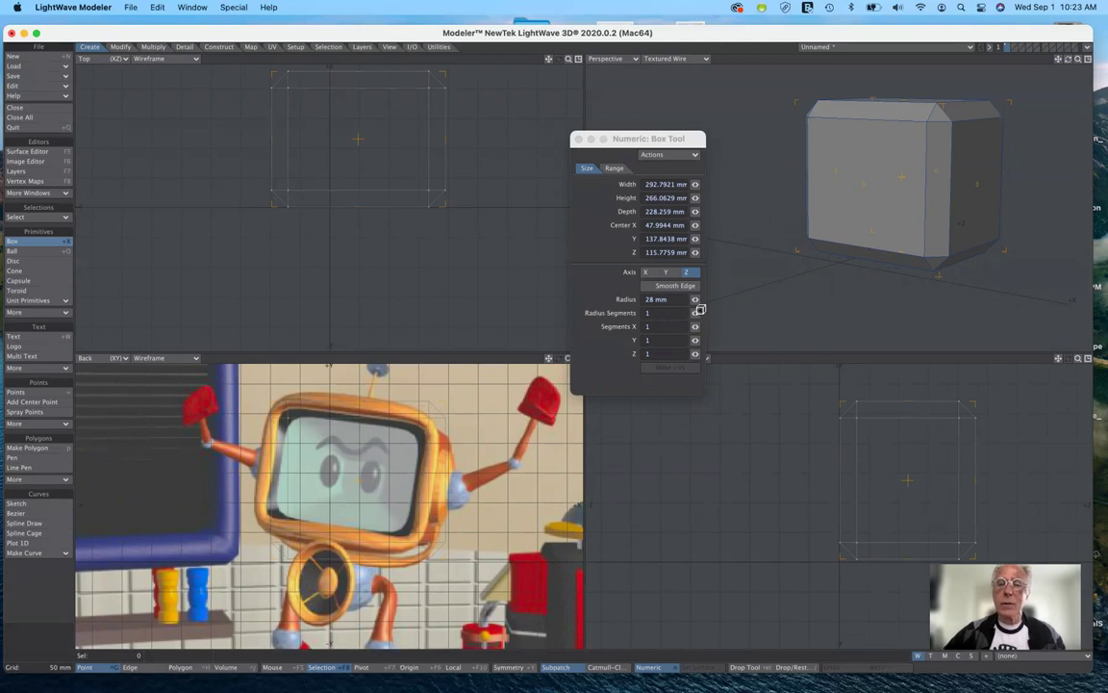
drag(695, 313, 696, 310)
drag(933, 116, 935, 116)
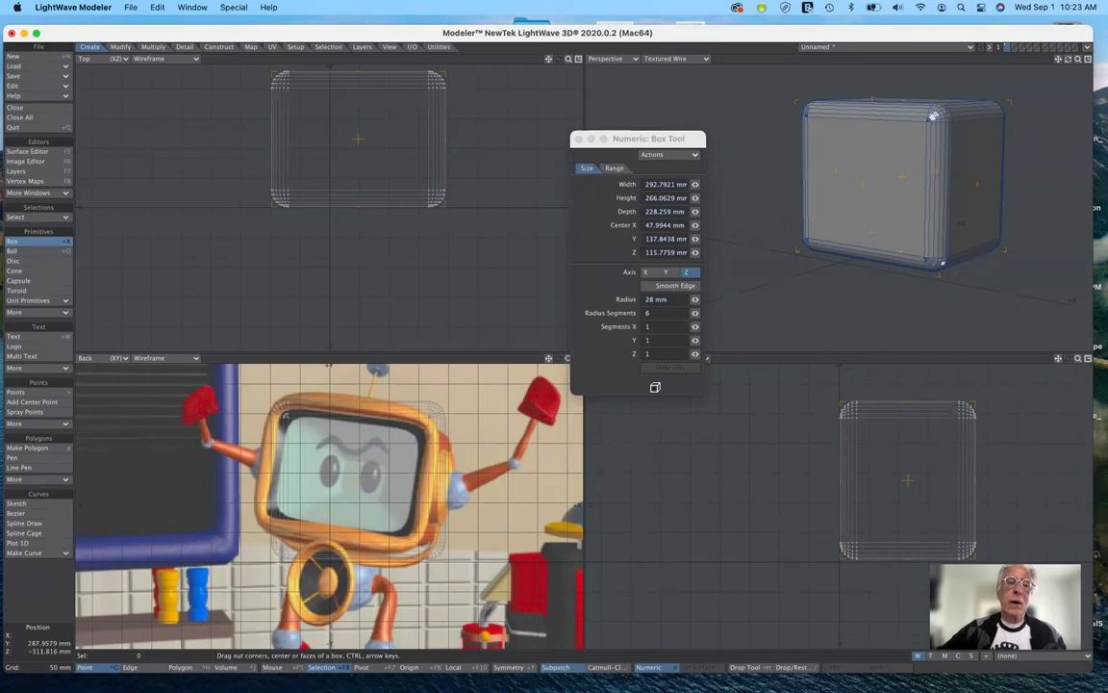
click(34, 242)
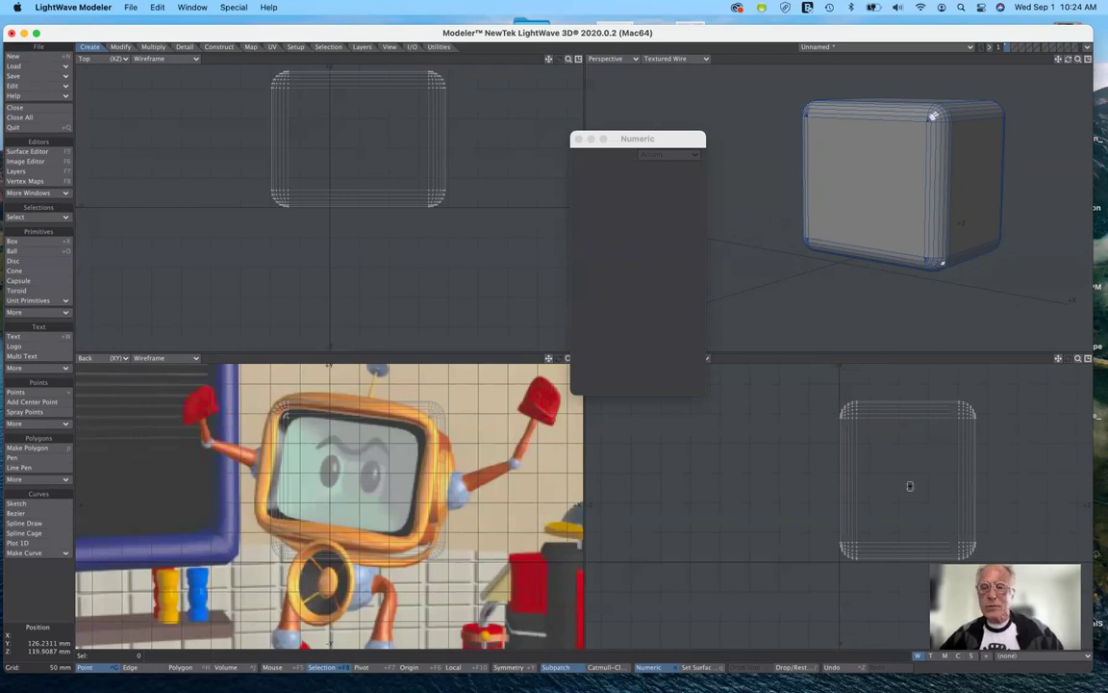
Step: Stretch the rounded box in the Right viewport by 110% horizontally and 101% vertically
key(h)
drag(911, 485, 938, 484)
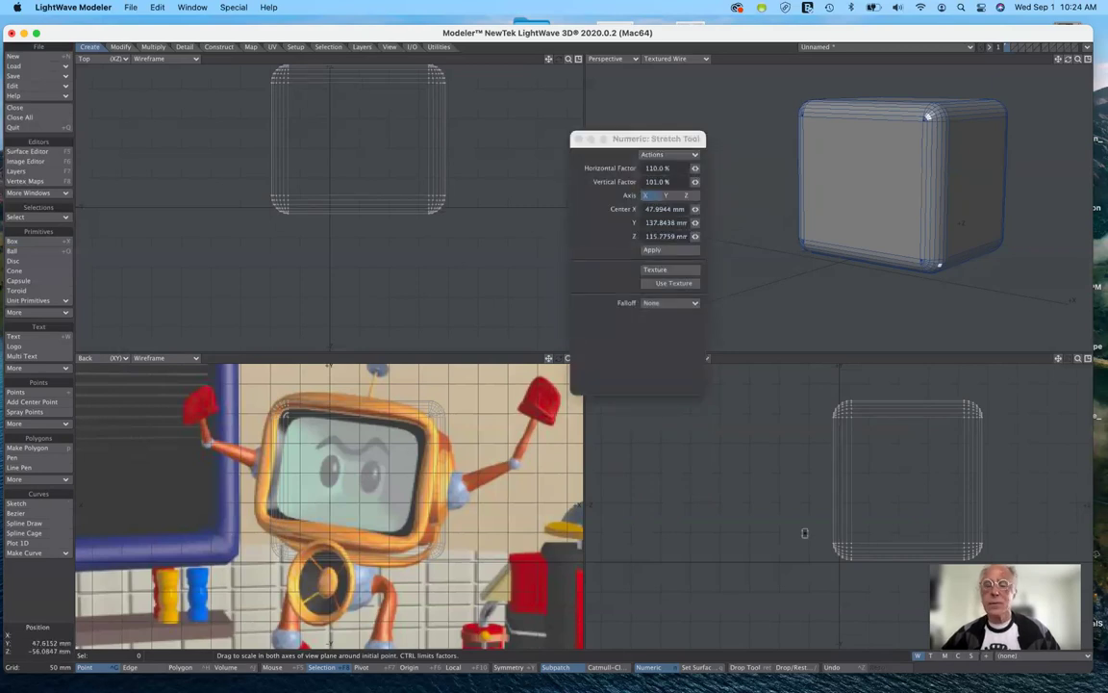
Step: Finish the Stretch tool and assign the box a new surface named gold
key(space)
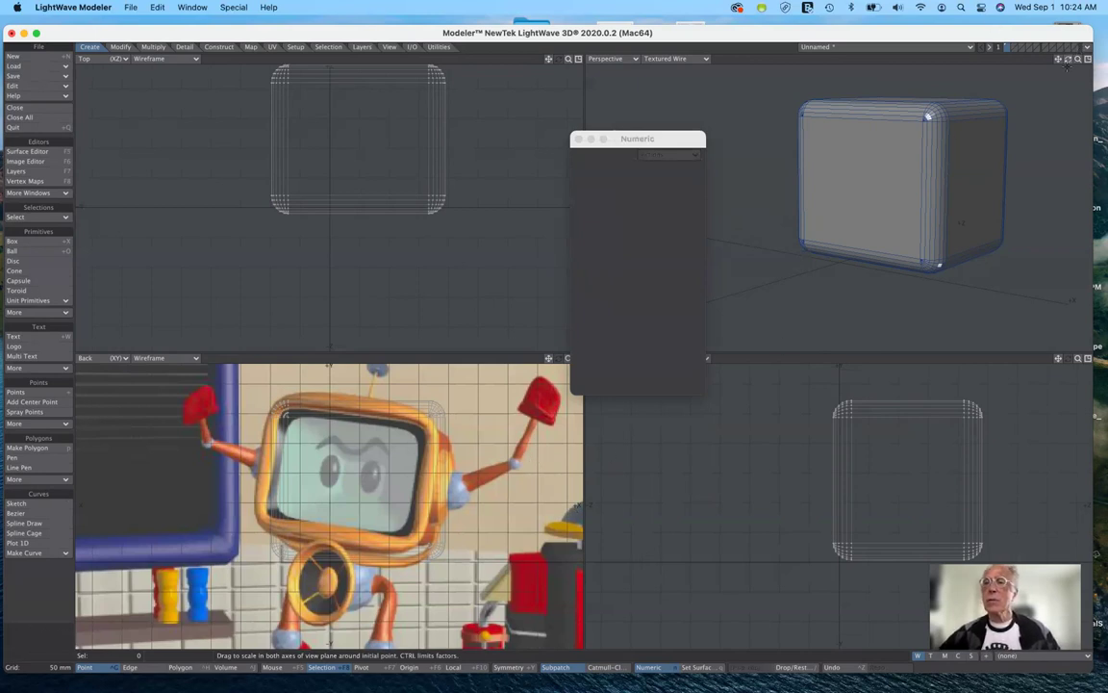
drag(1068, 59, 1001, 61)
alt+drag(765, 241, 929, 117)
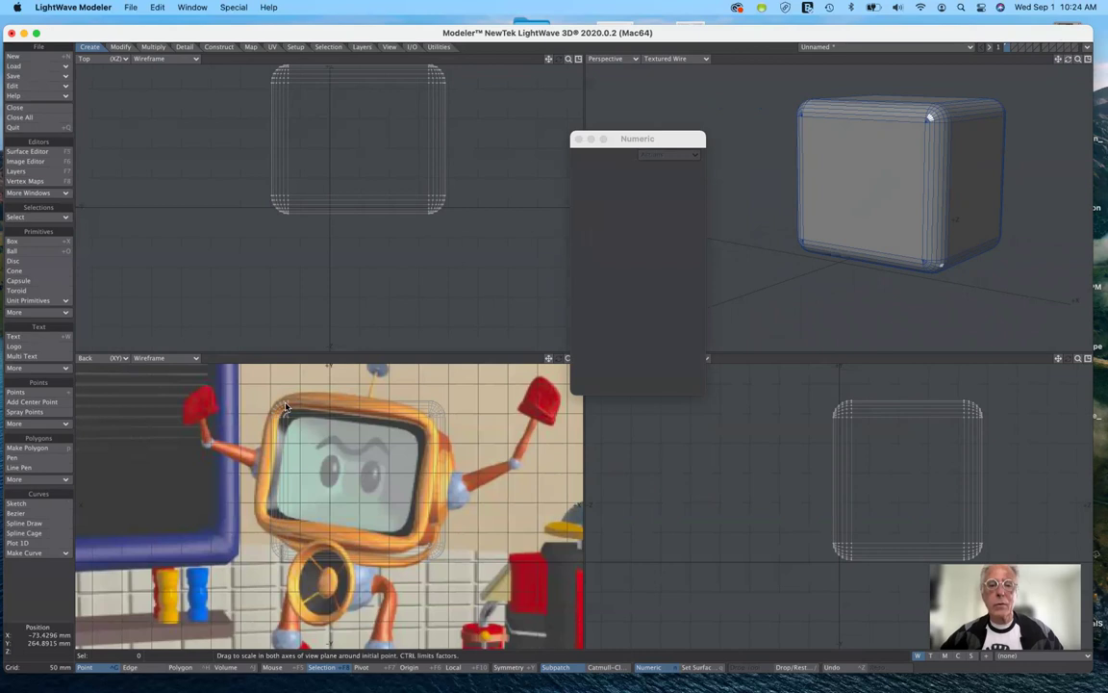
key(q)
click(436, 195)
click(553, 181)
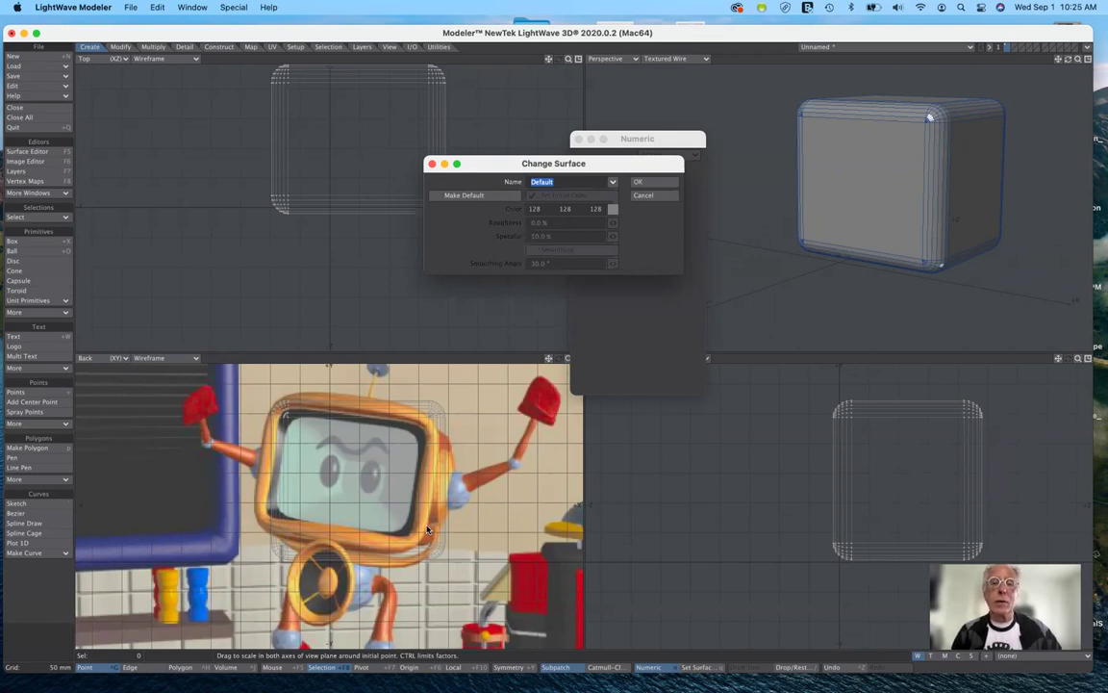
text(gold)
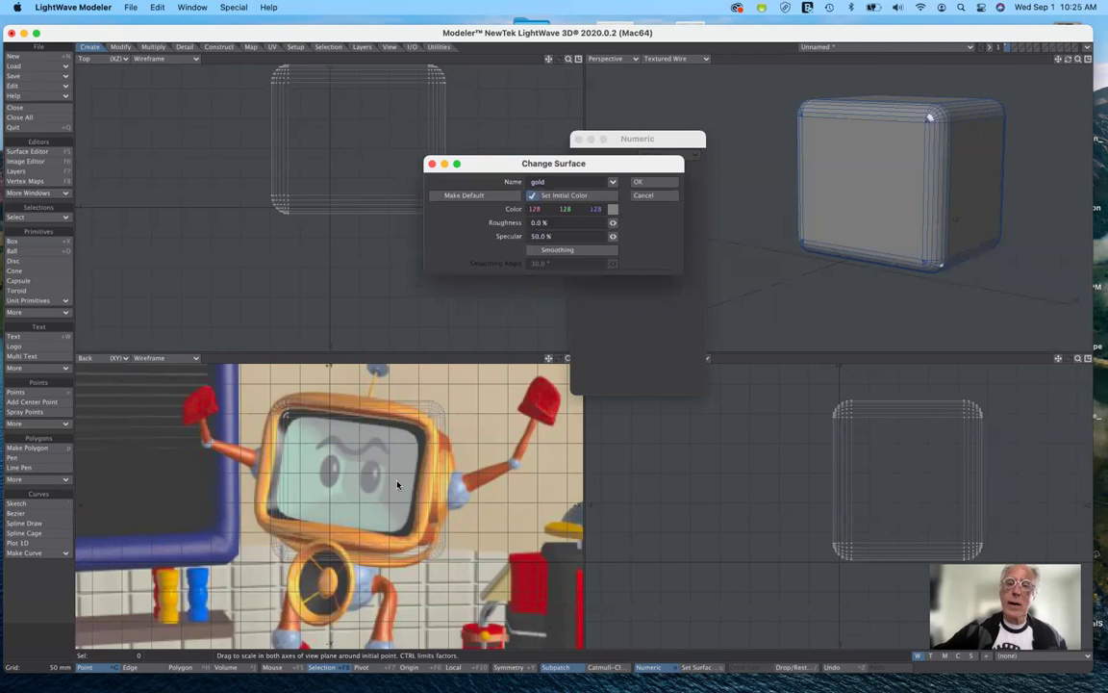
Step: Set the gold surface's colour to light yellow, RGB 255, 222, 125, and apply the surface to the box
click(613, 209)
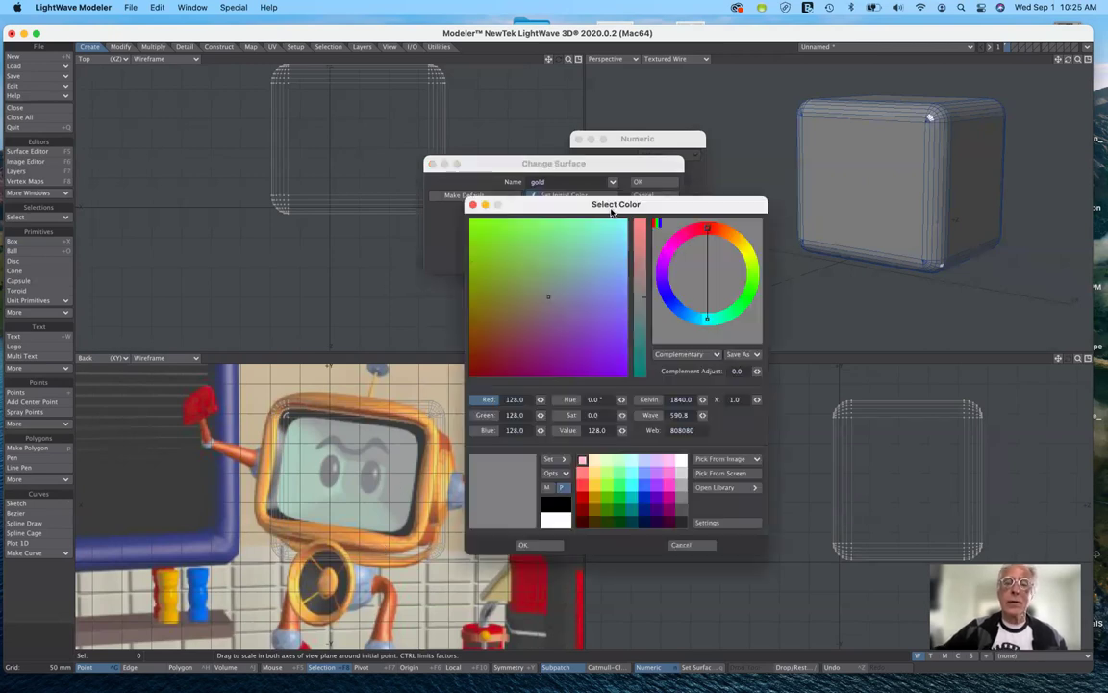
click(595, 486)
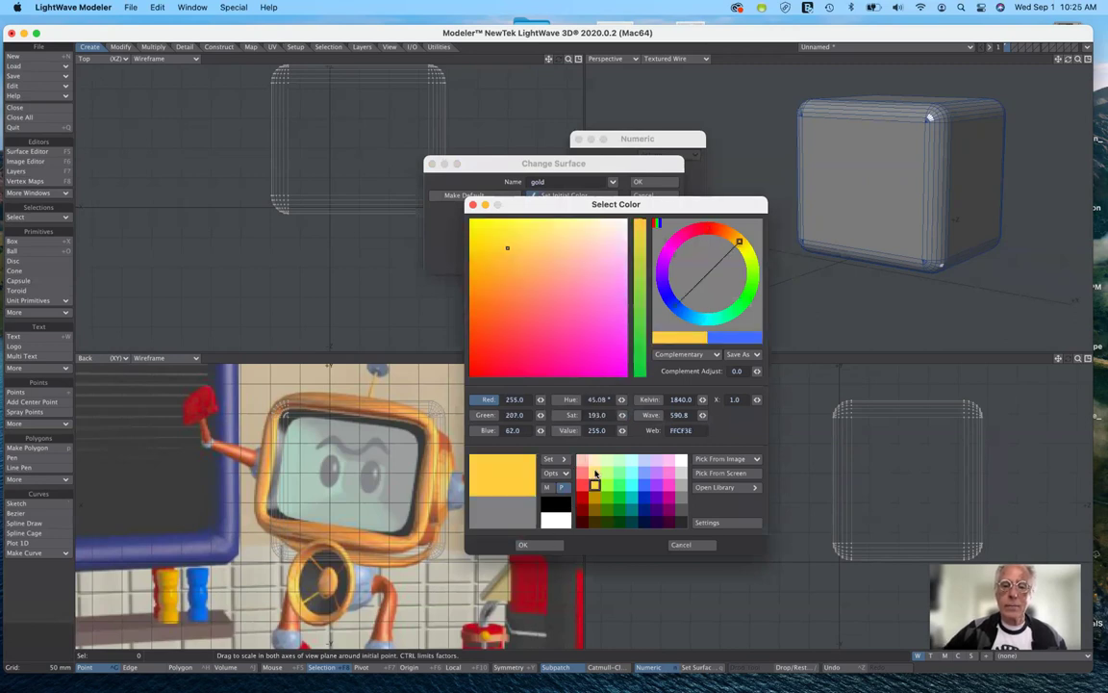
click(594, 473)
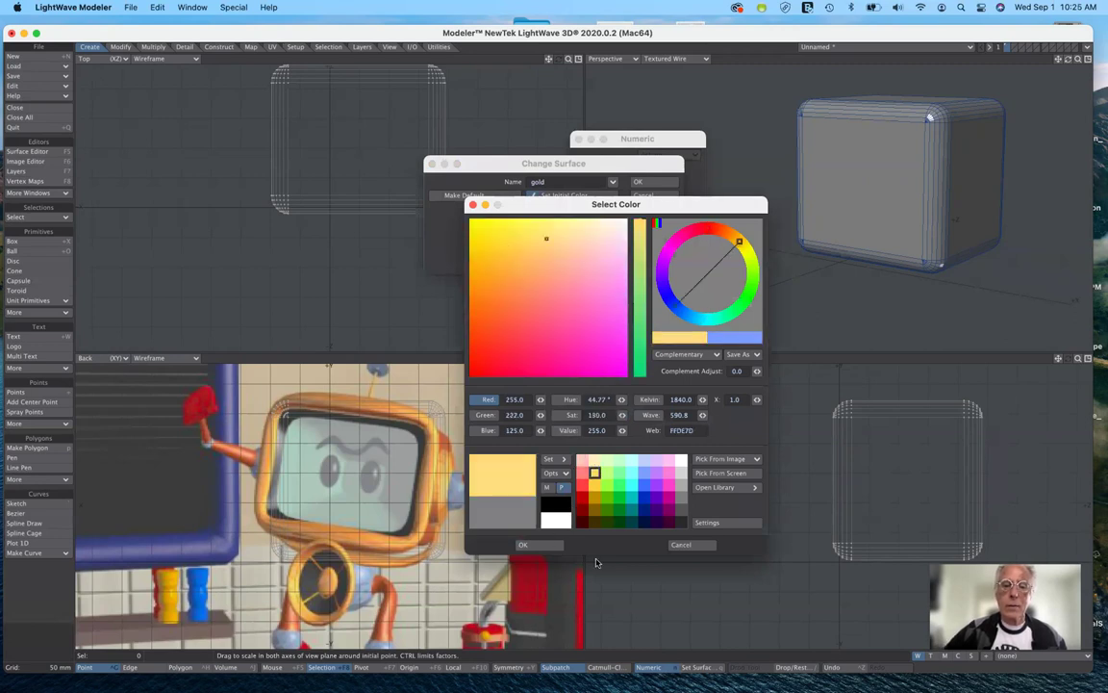
click(524, 546)
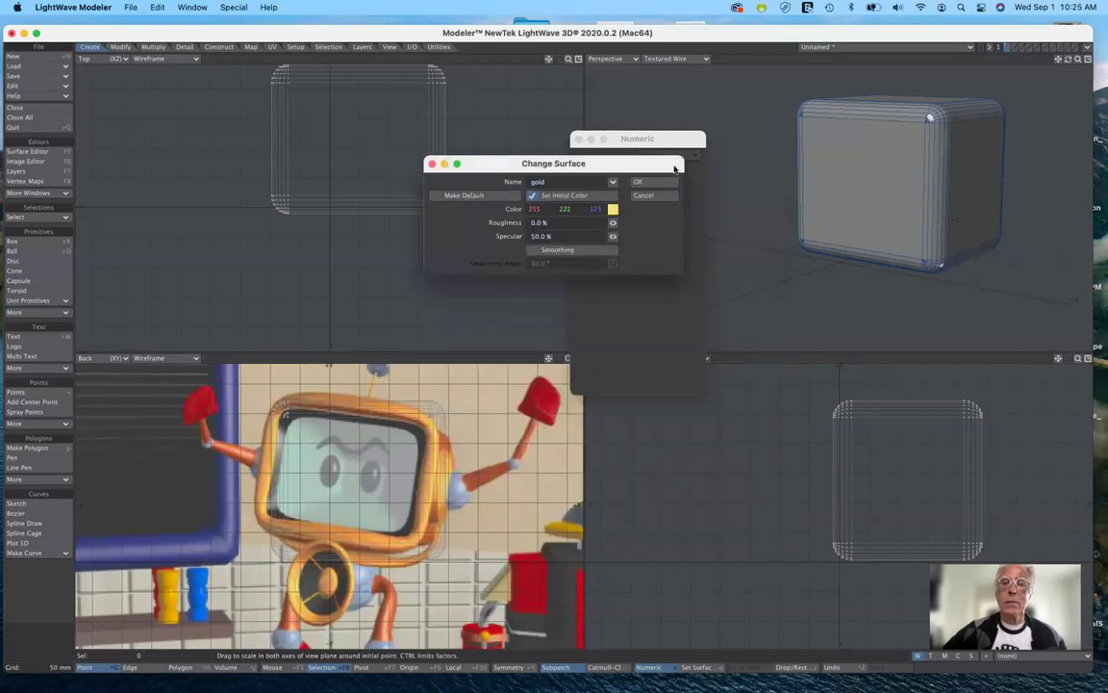
click(638, 183)
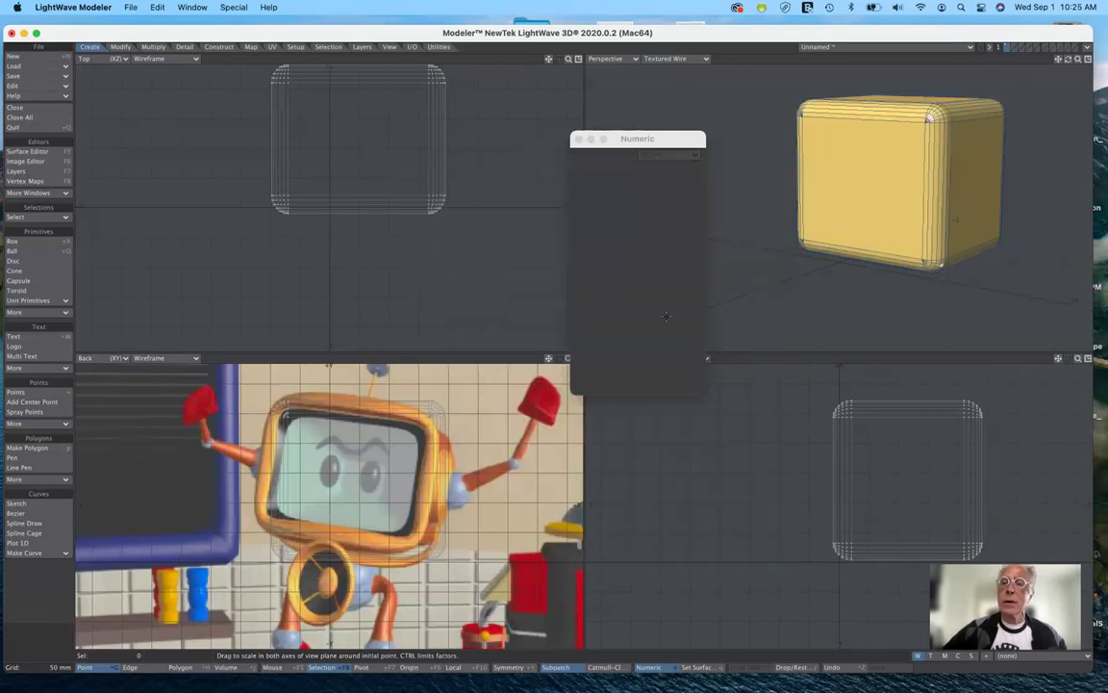
Step: Move the Numeric window out of the way, switch to polygon mode and select the box's front face
drag(676, 144, 716, 334)
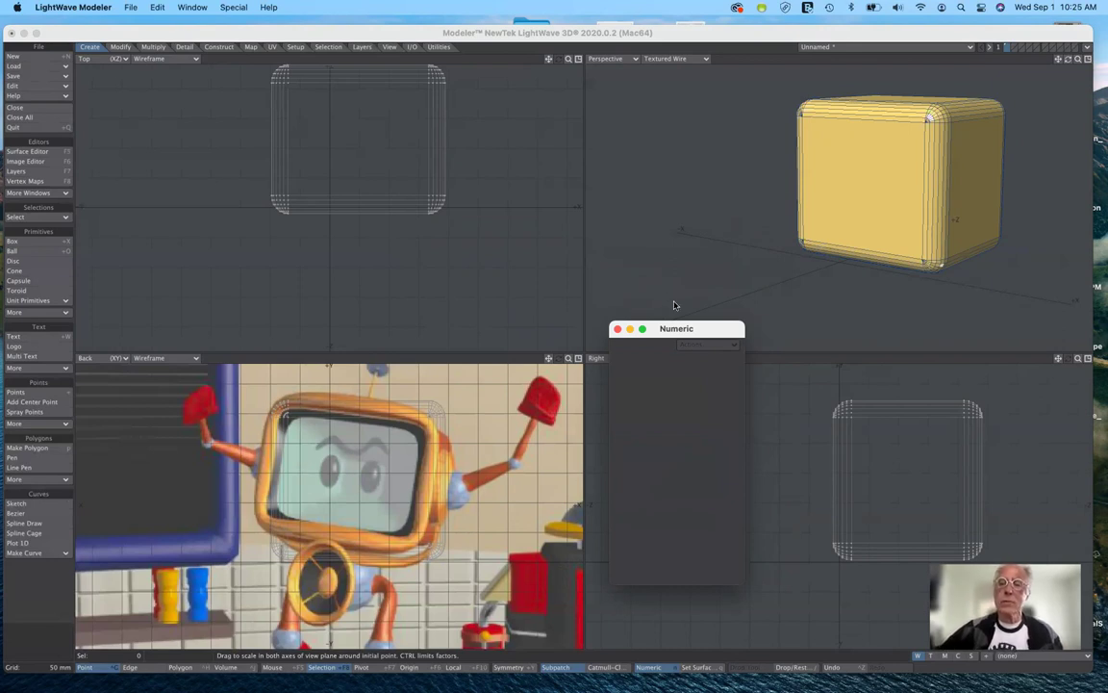
drag(705, 333, 647, 218)
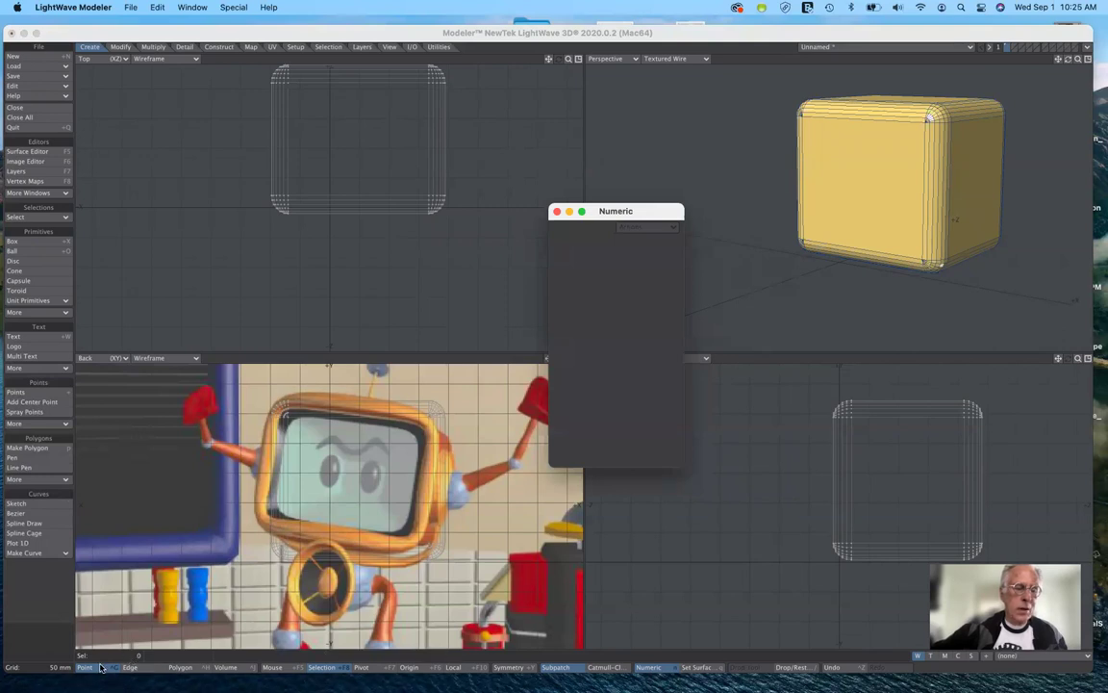
click(191, 673)
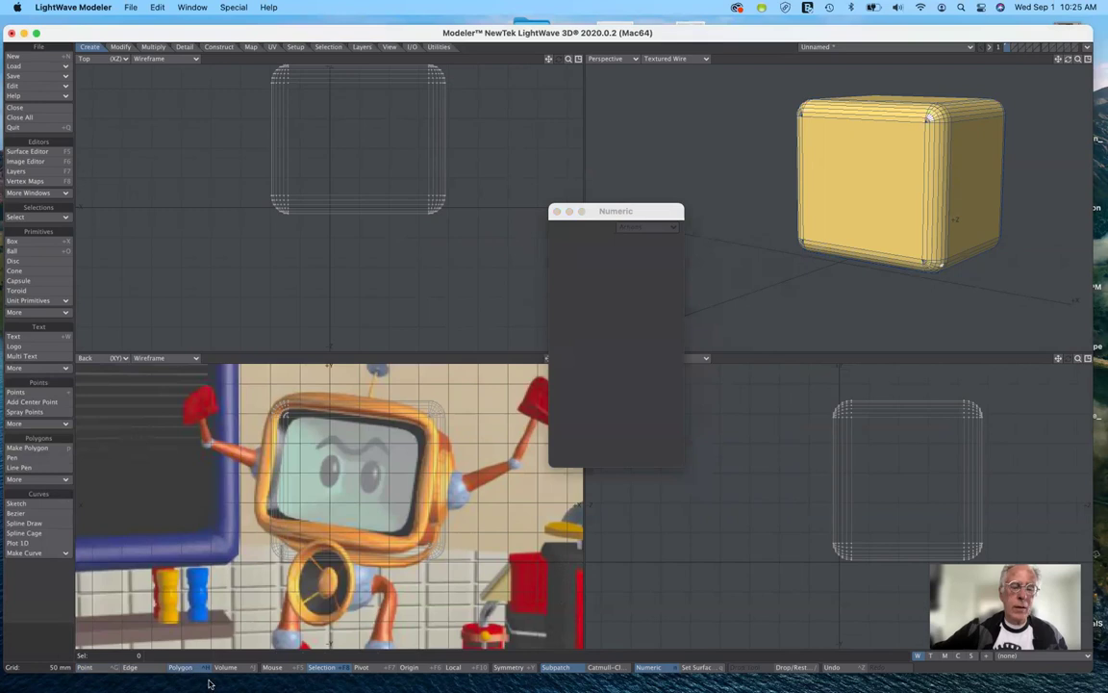
mouse_move(202, 689)
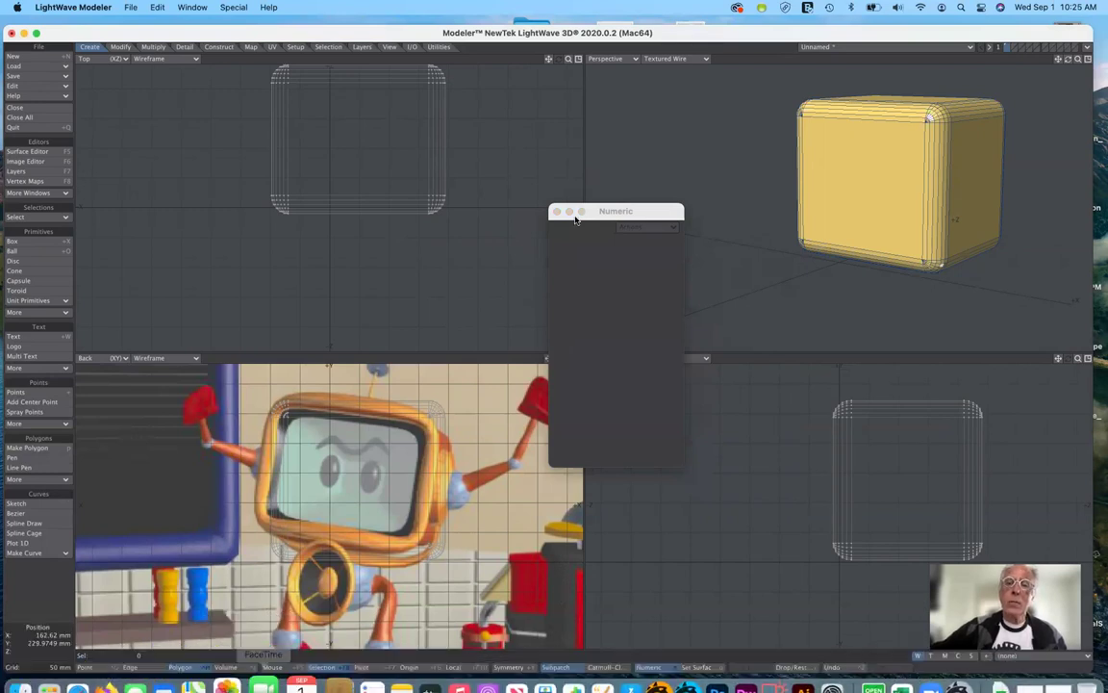
click(864, 178)
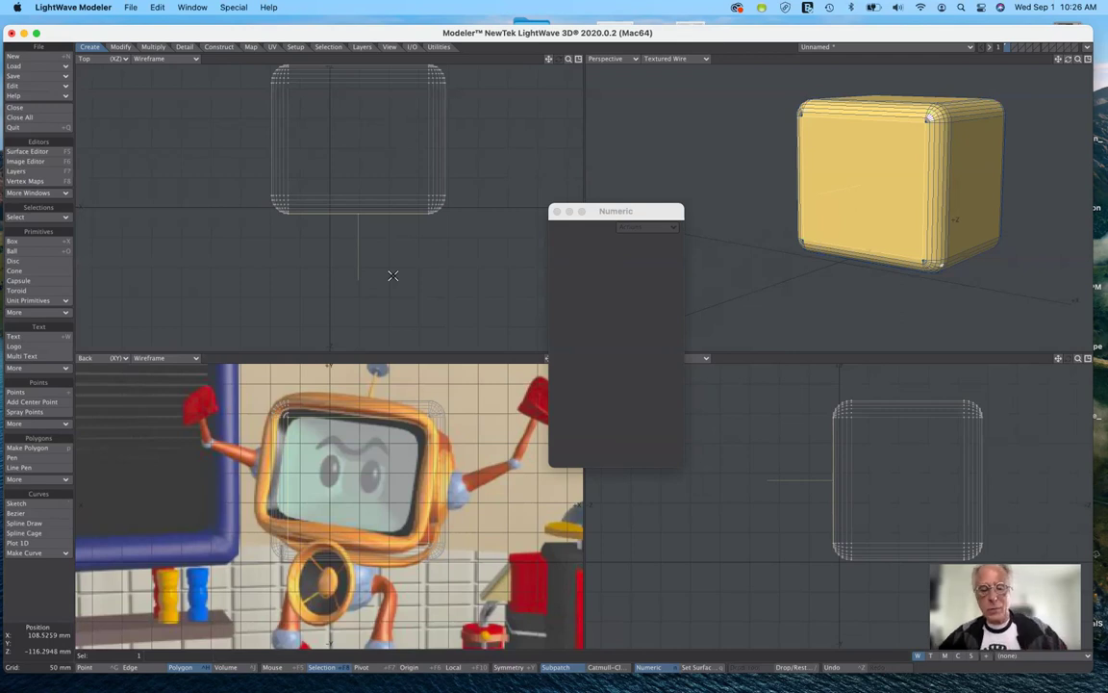
Step: Try pulling the front face forward about 72 mm in the Top viewport and undo the move
drag(396, 247, 396, 293)
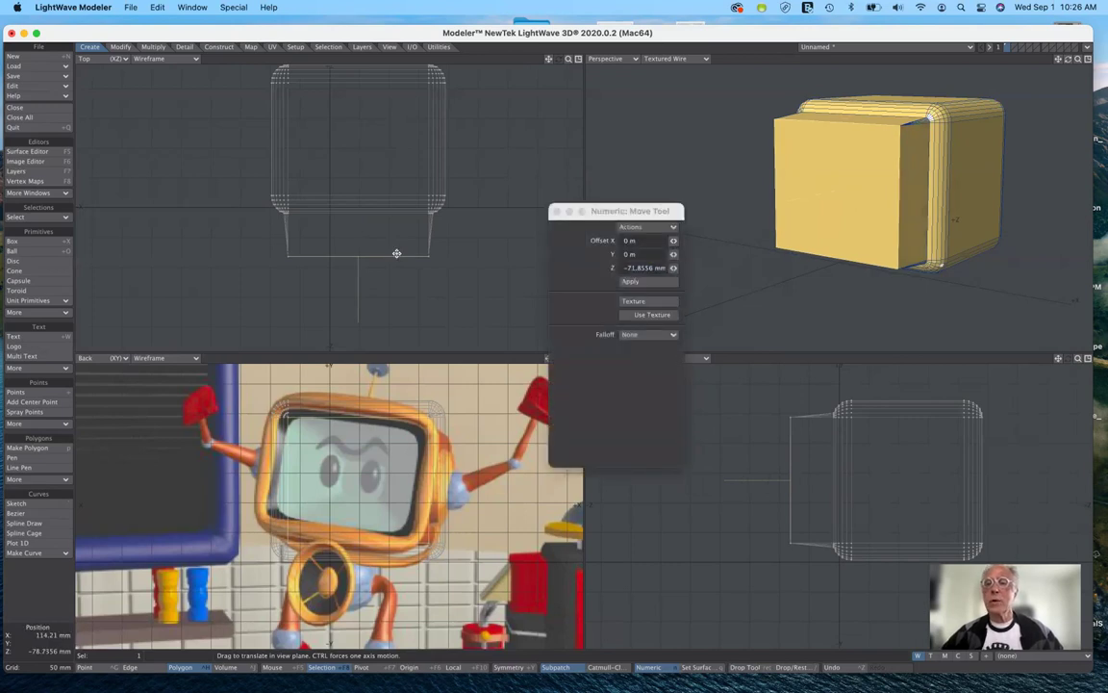
key(u)
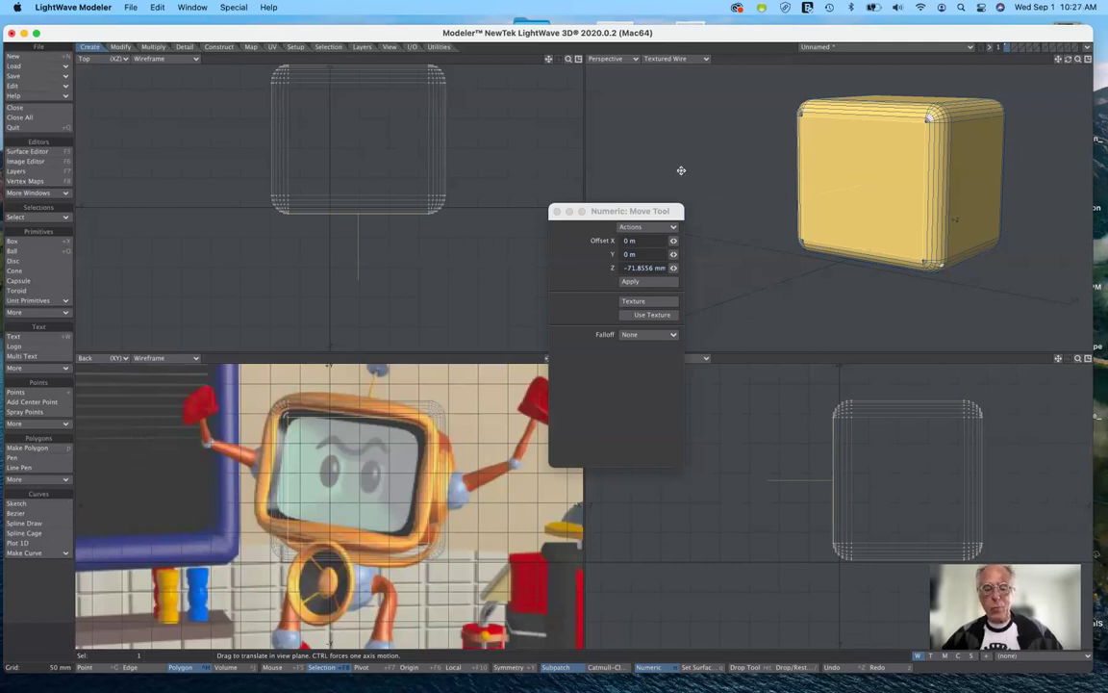
Step: Bevel the front face in place with 0 m shift and inset, and scale the new inner face to 75%
click(153, 46)
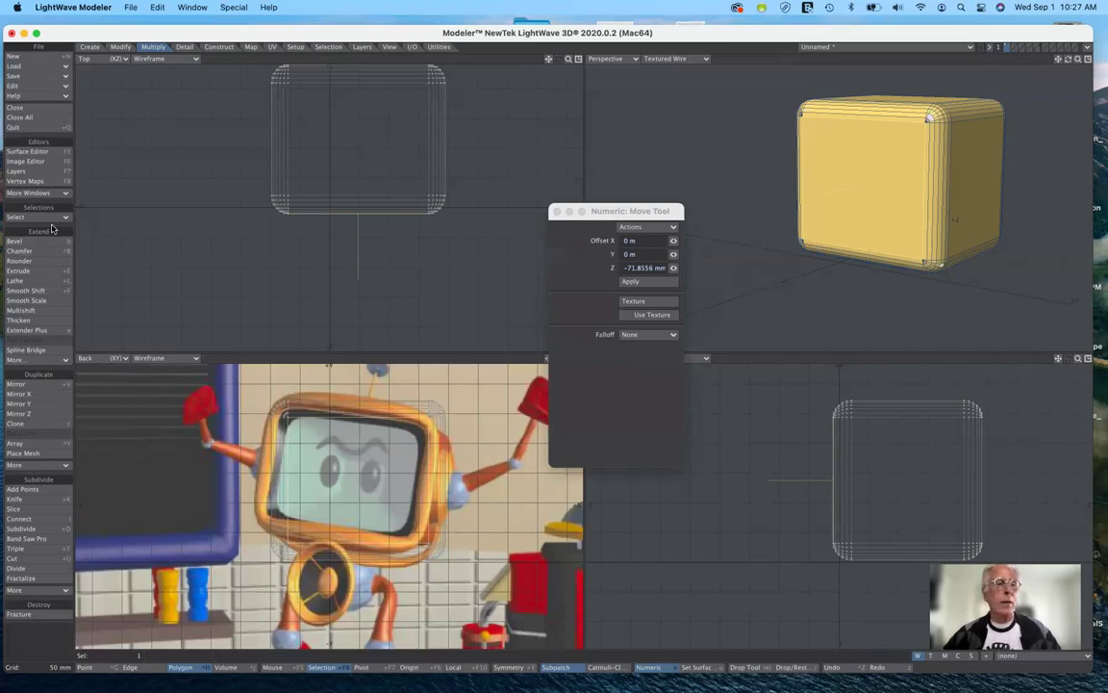
click(90, 47)
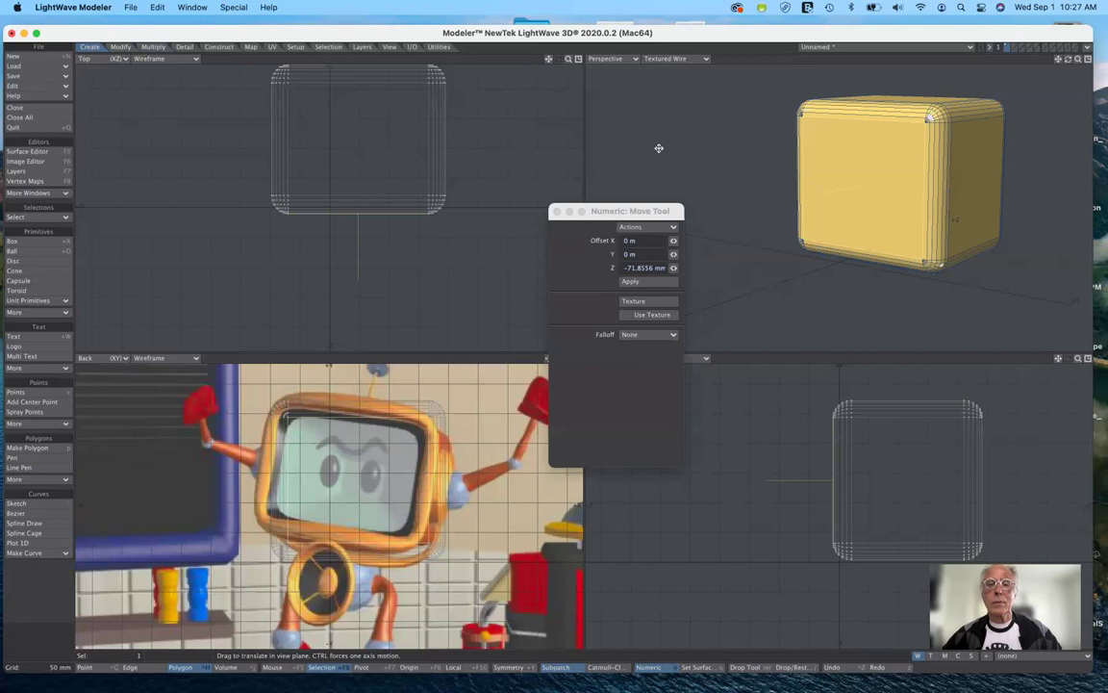
key(b)
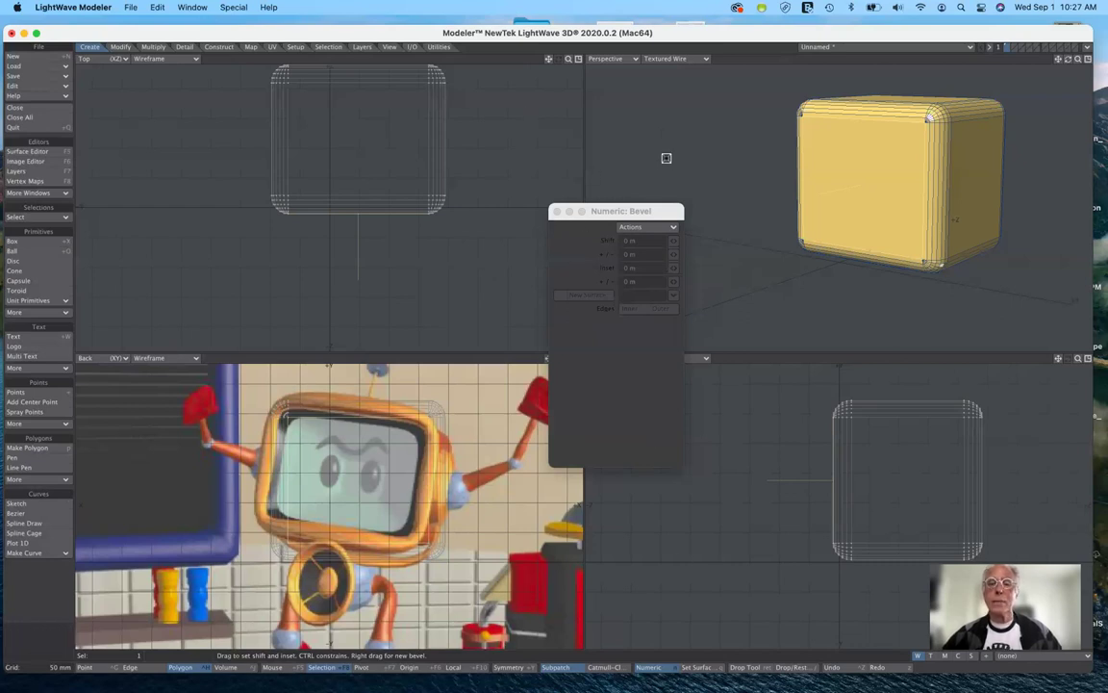
click(628, 334)
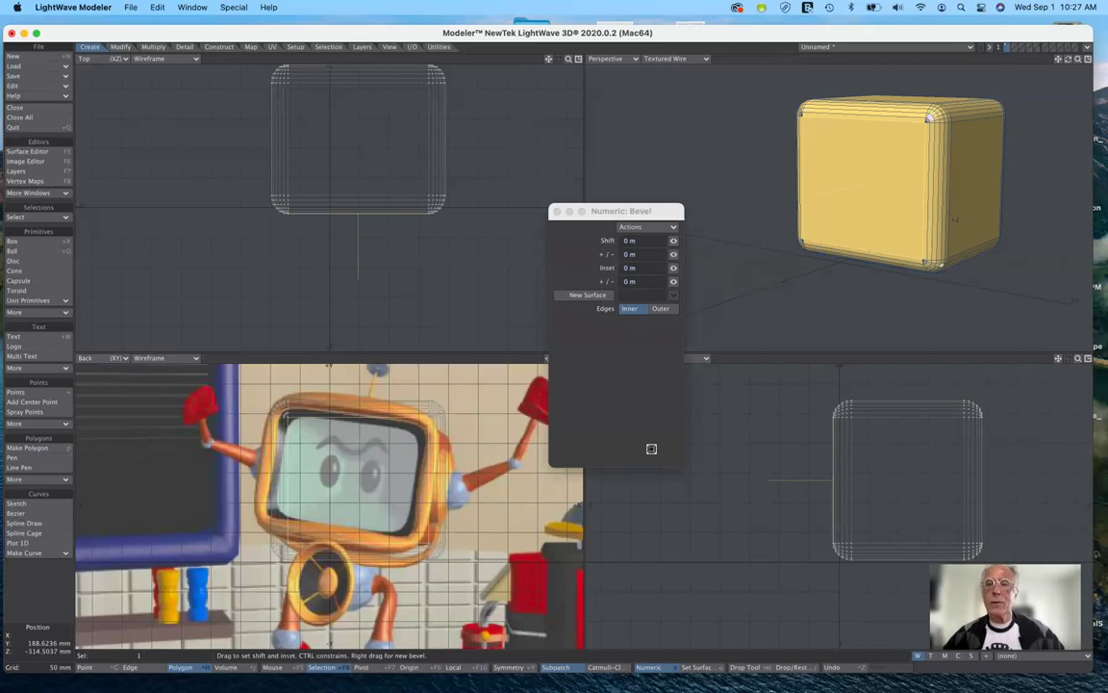
key(space)
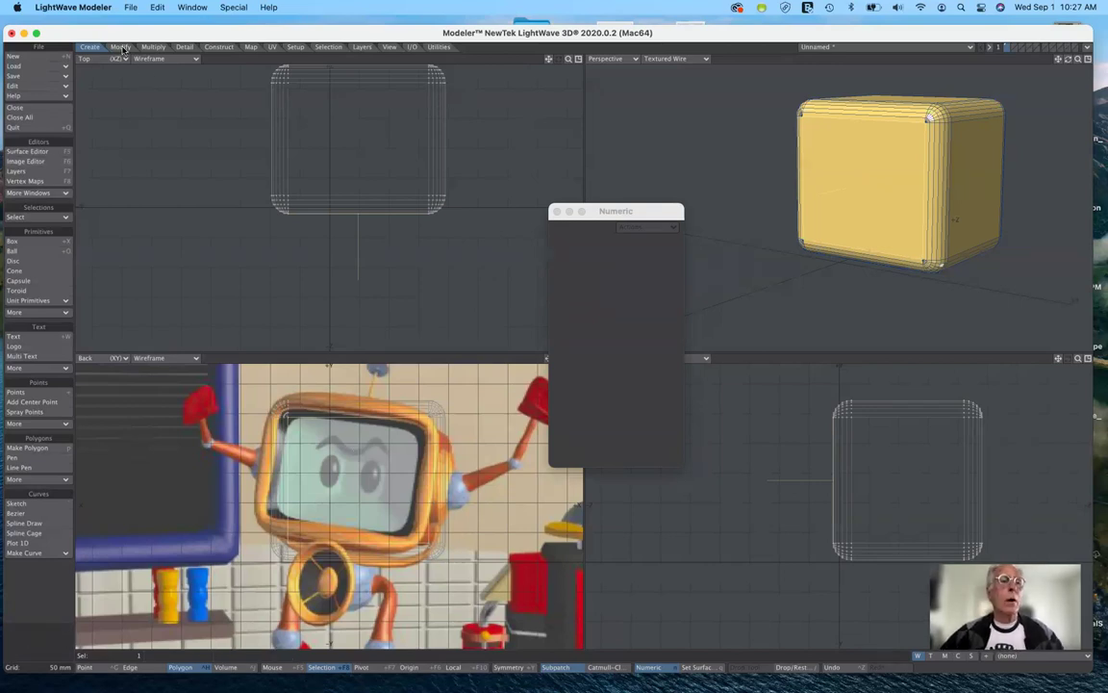
click(121, 48)
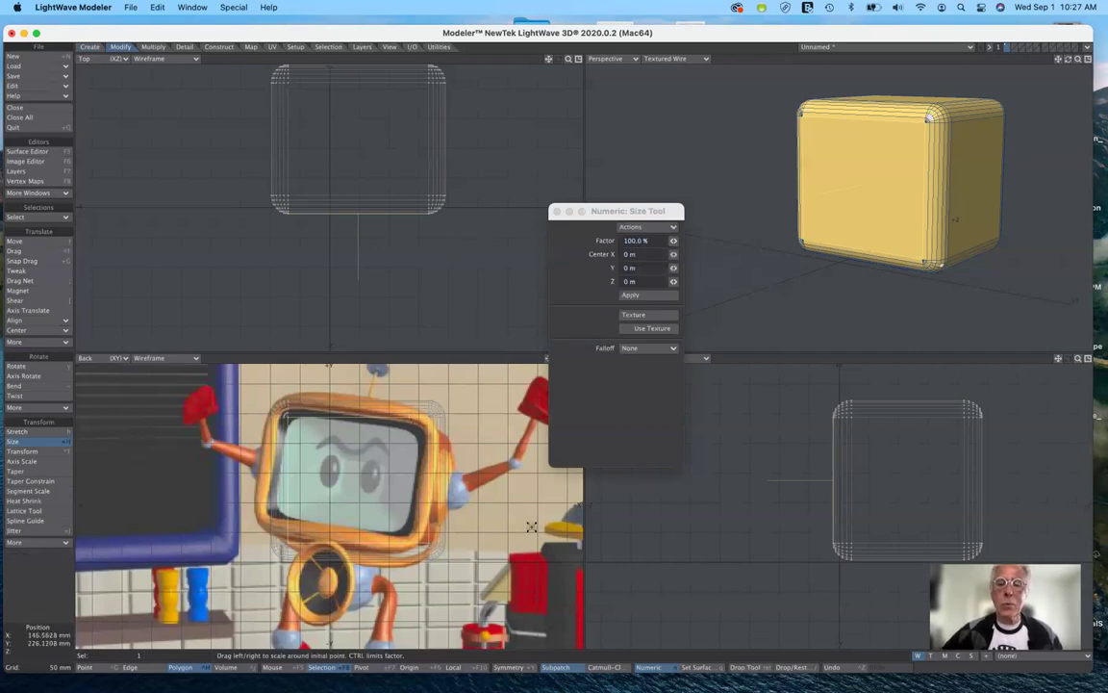
drag(752, 170, 354, 466)
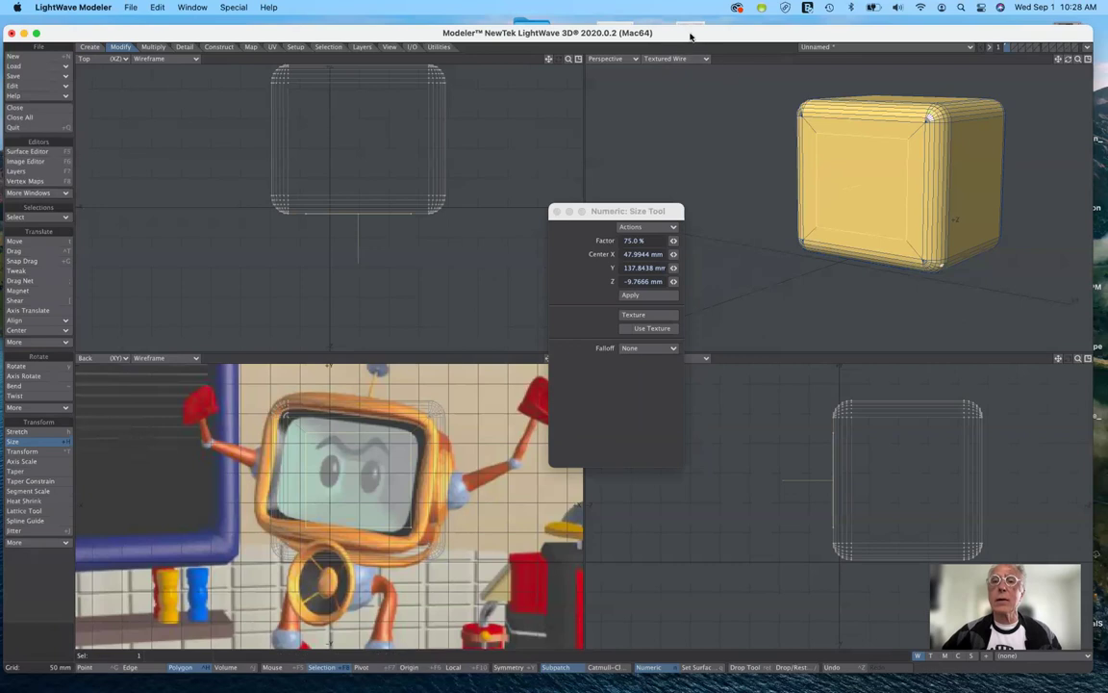
Step: Preview the box in Texture shading and return the Perspective viewport to Textured Wire
click(678, 58)
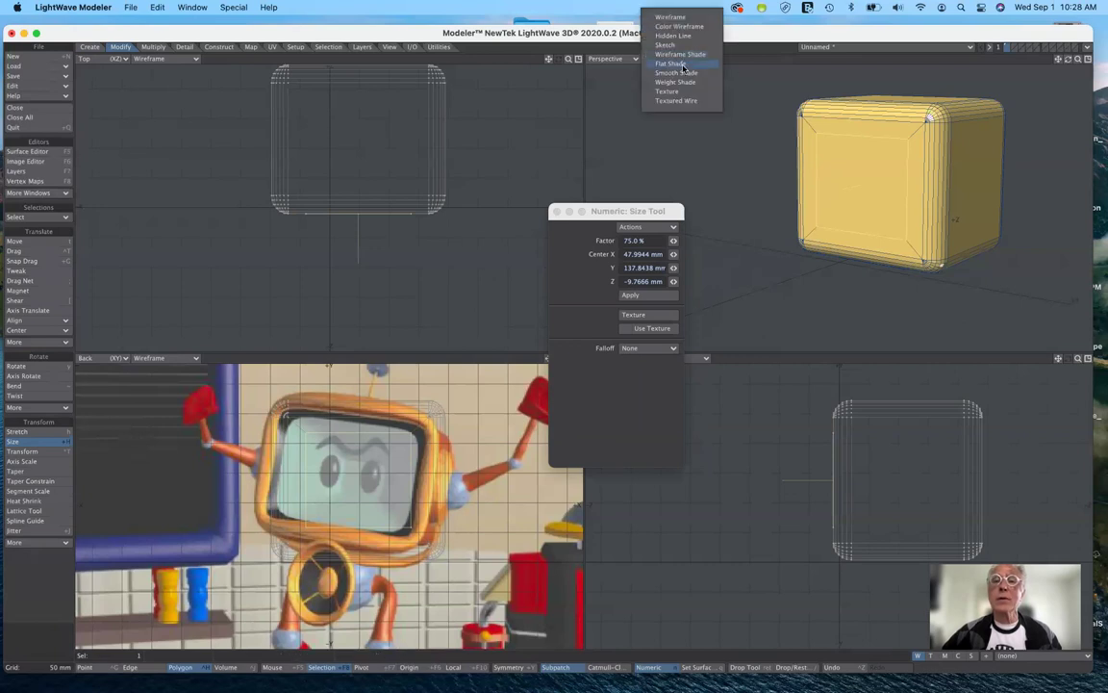
click(685, 90)
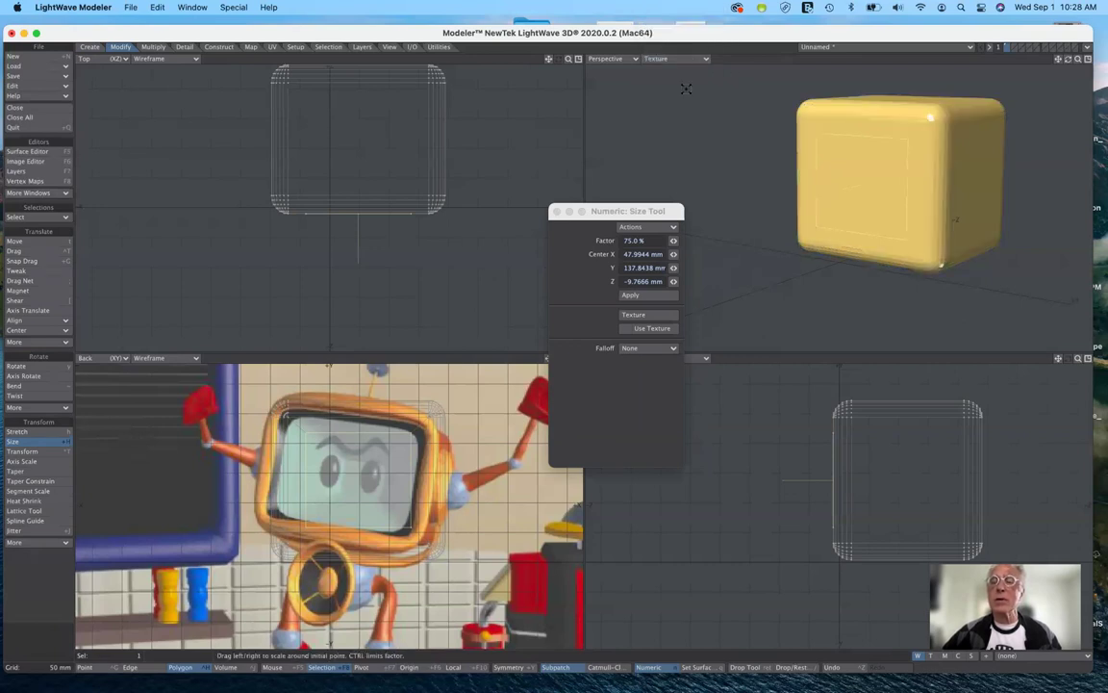
click(673, 59)
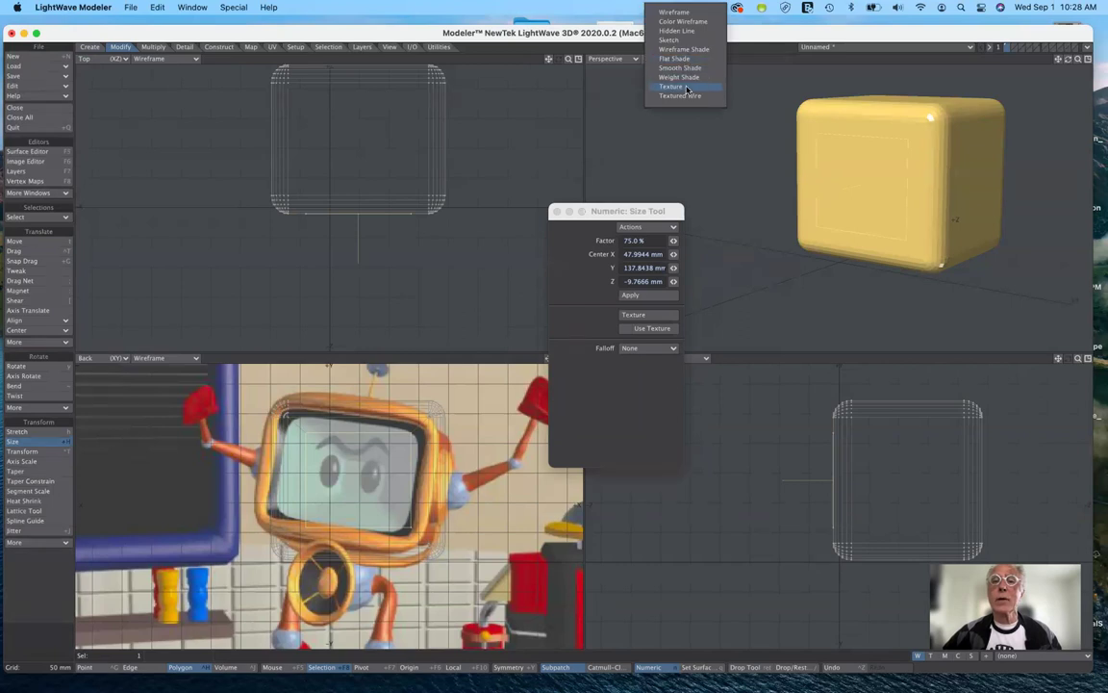
click(680, 95)
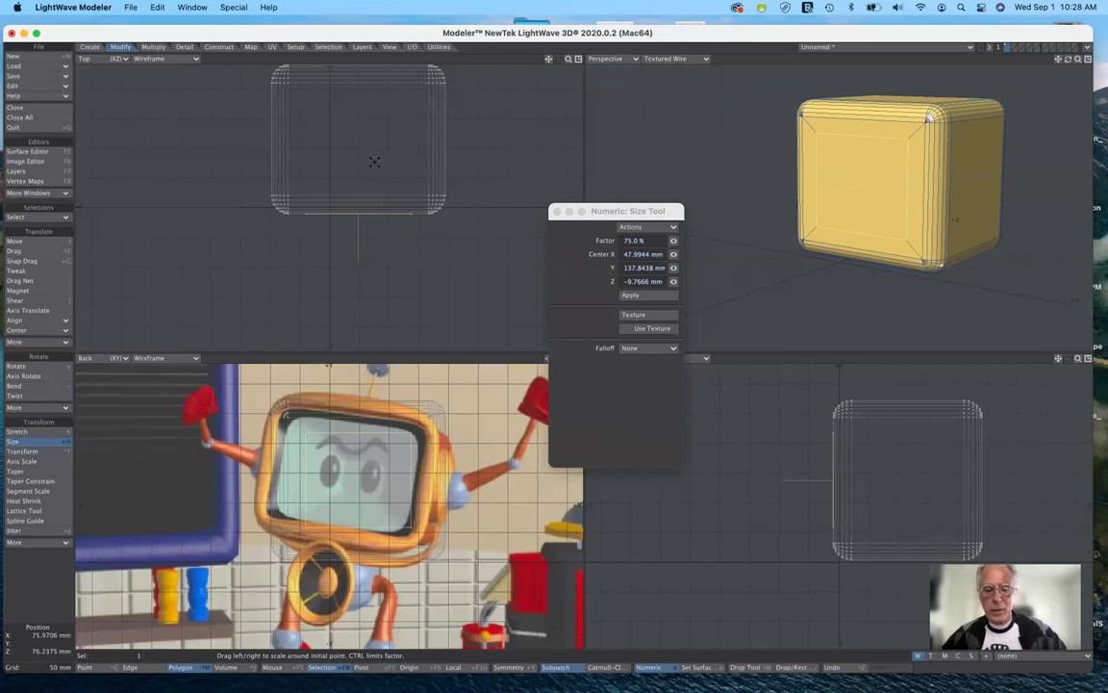
Step: Push the inner face about 20 mm into the box in the Top viewport, with about 5 mm X offset, after undoing a first try
key(t)
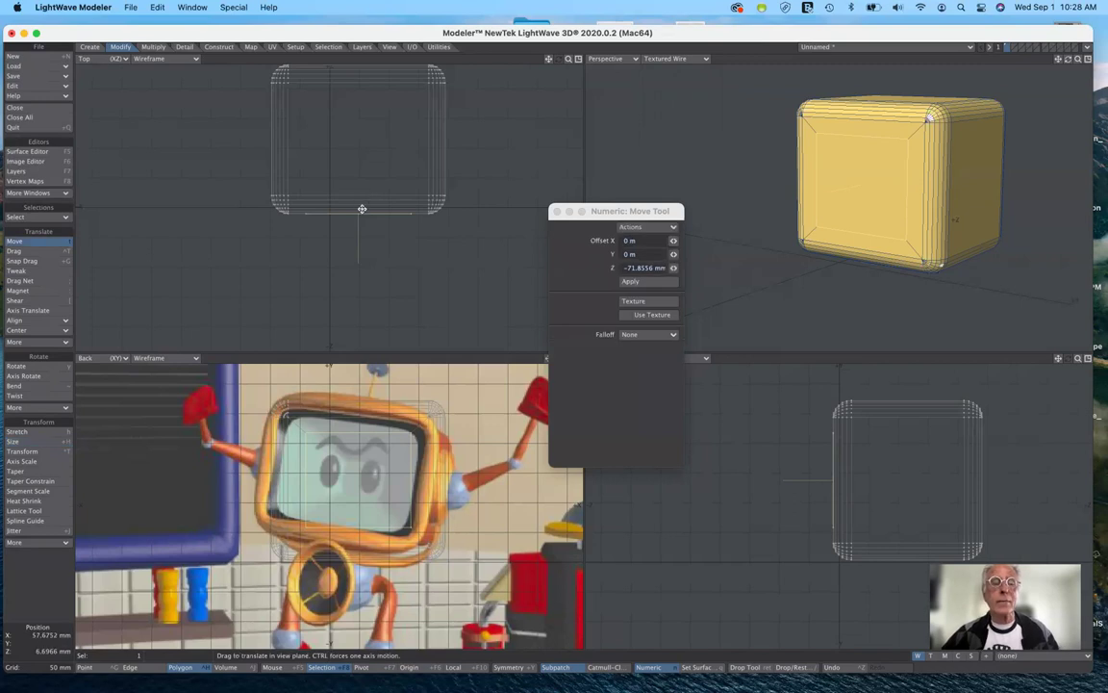
drag(358, 258, 360, 250)
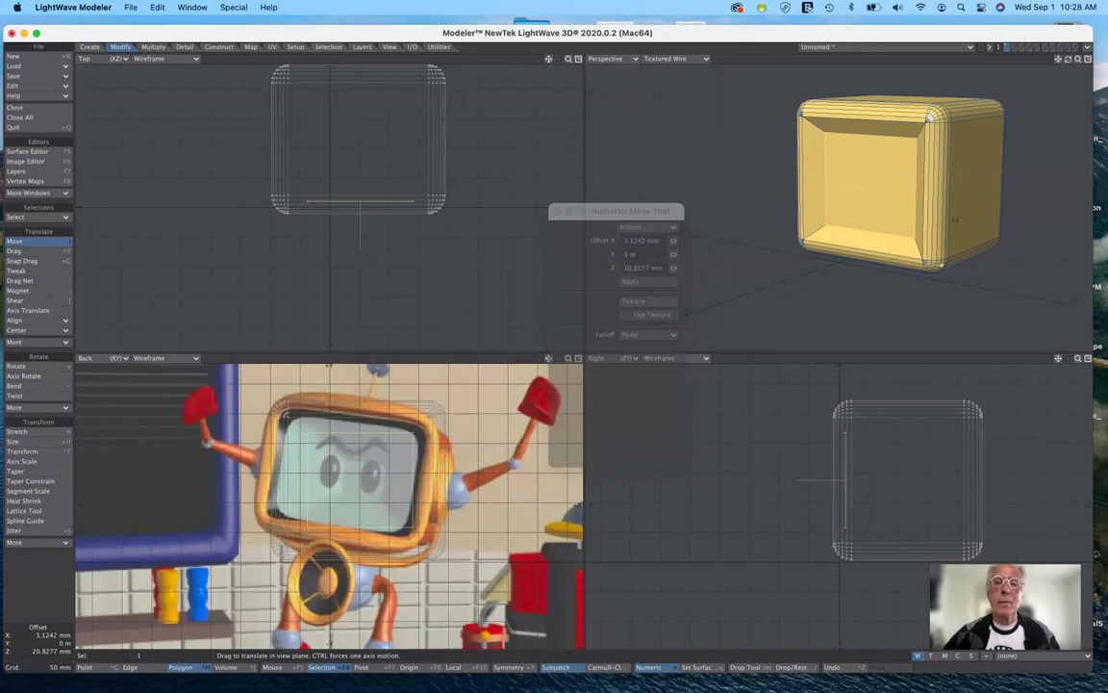
drag(360, 250, 360, 250)
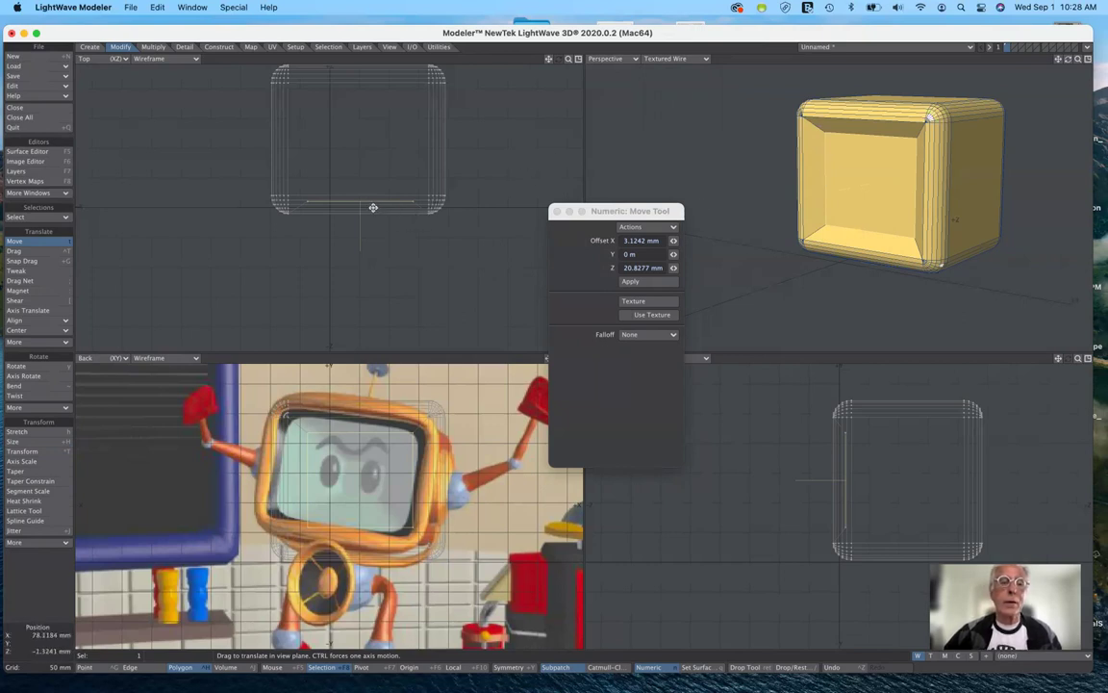
key(u)
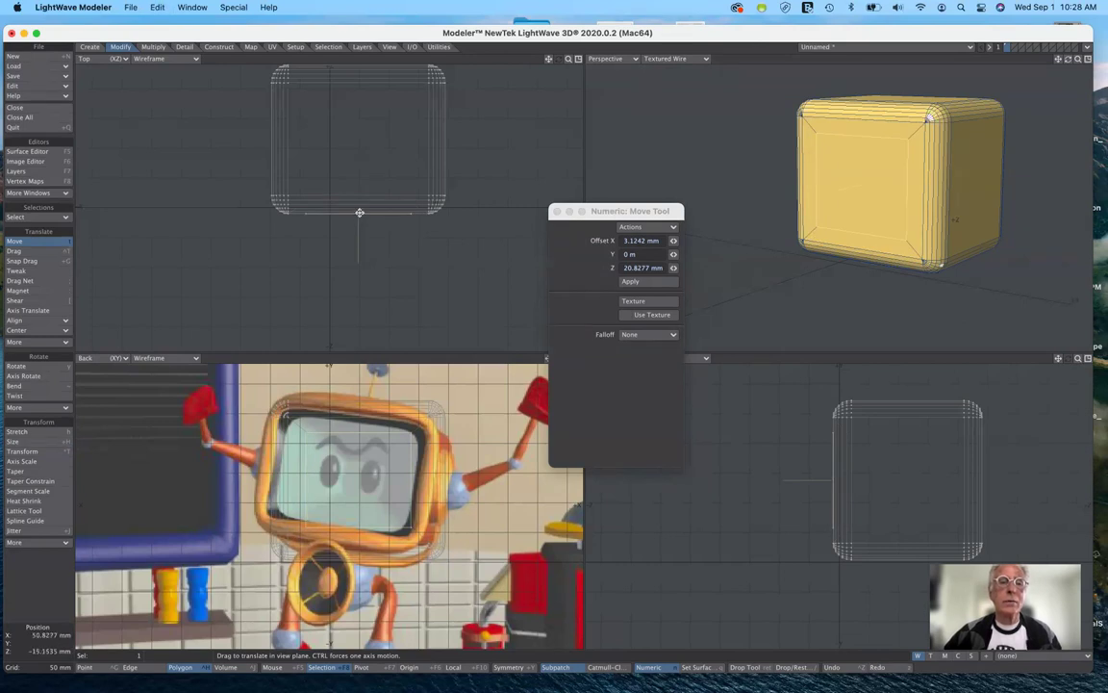
mouse_move(358, 214)
mouse_down()
mouse_move(362, 197)
mouse_move(360, 213)
mouse_up()
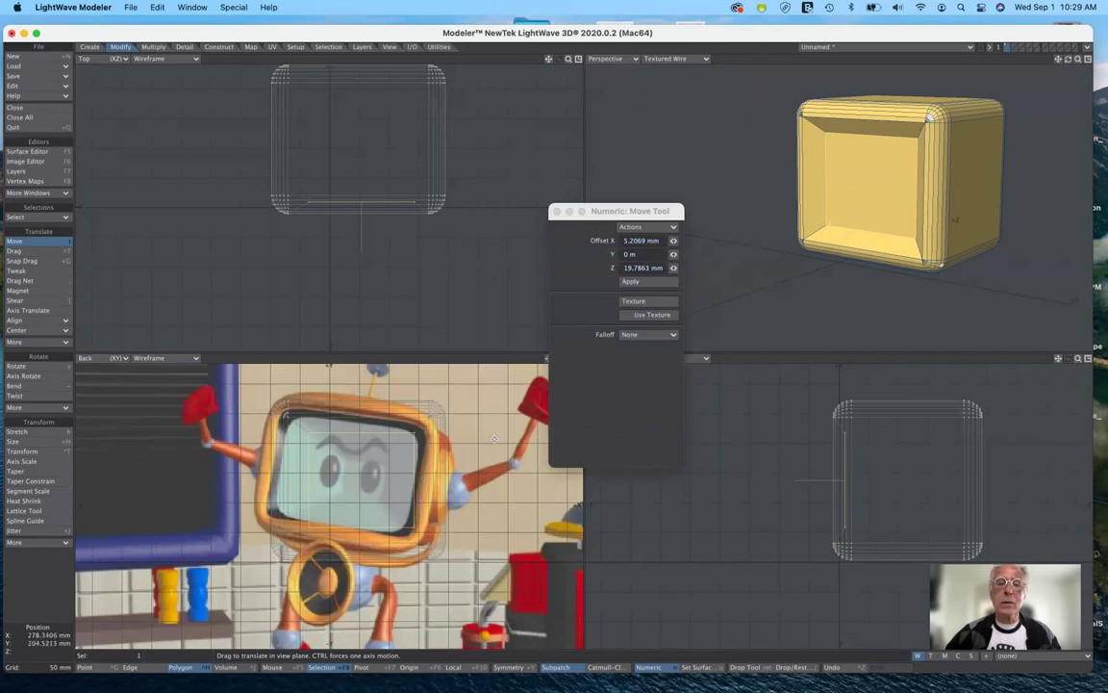
click(50, 244)
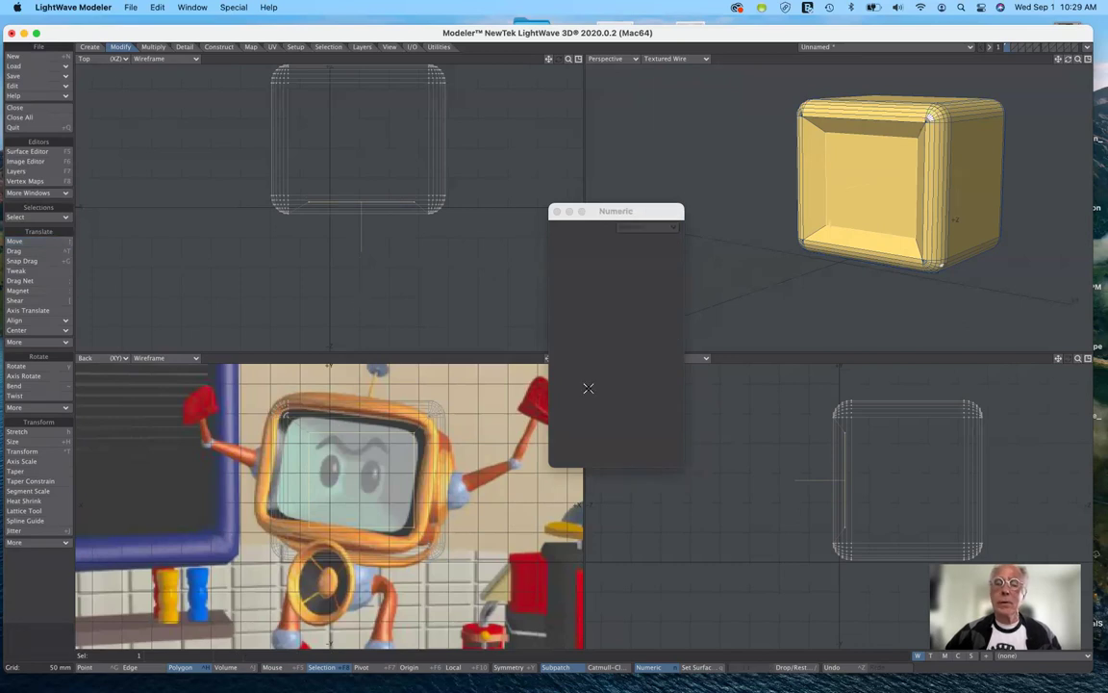
click(41, 619)
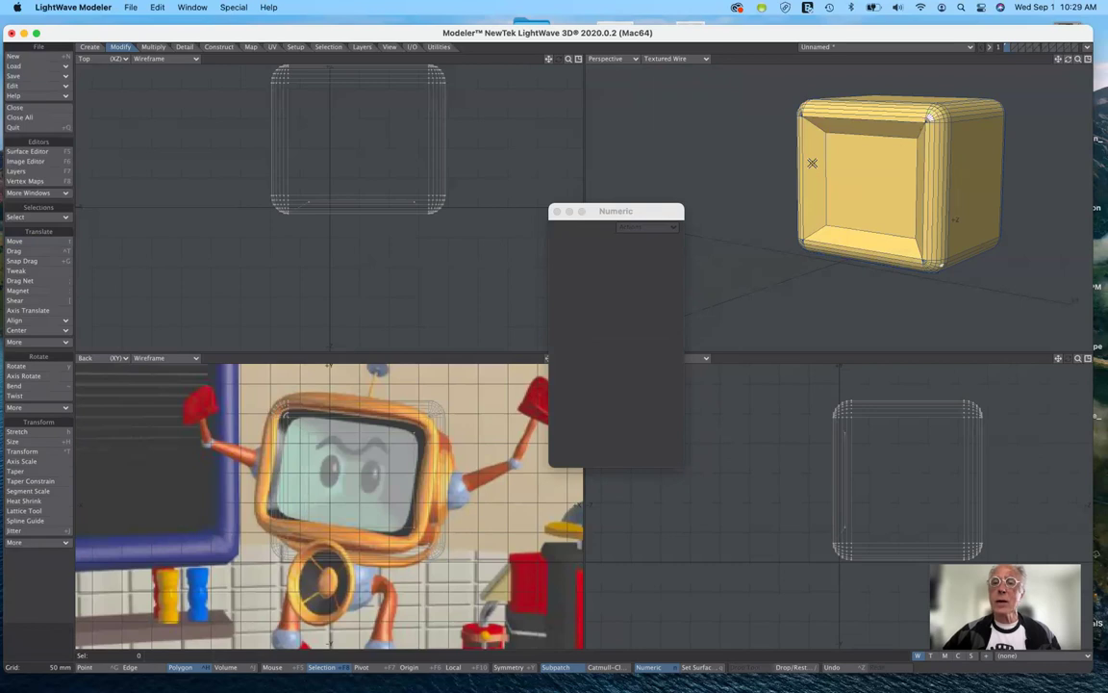
click(848, 125)
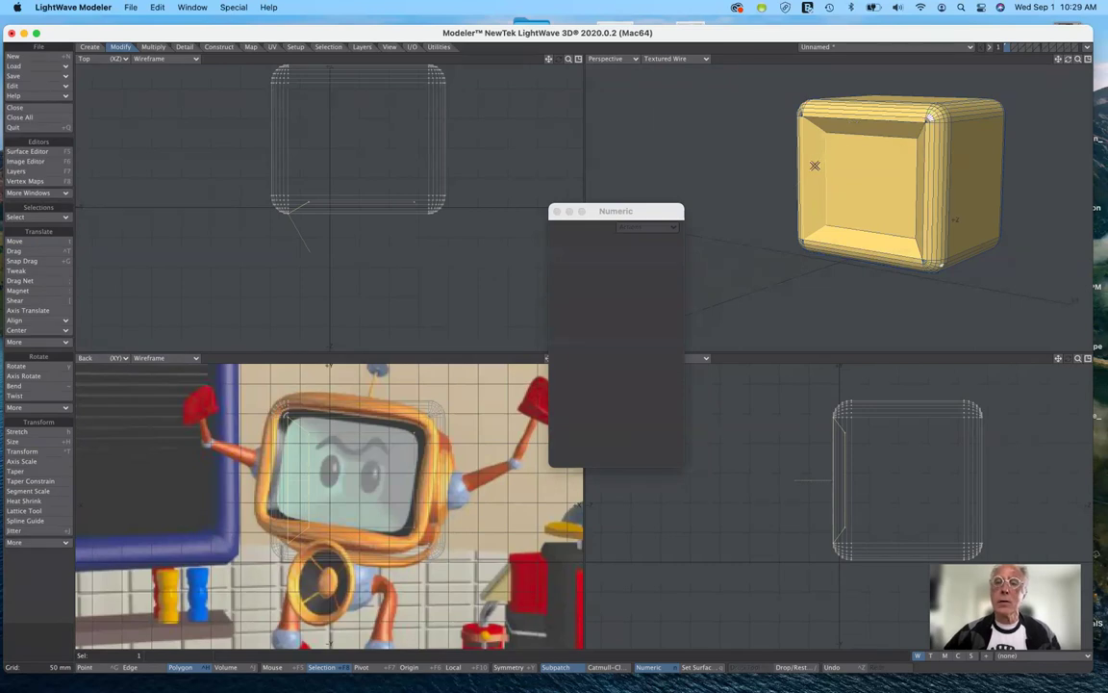
click(41, 638)
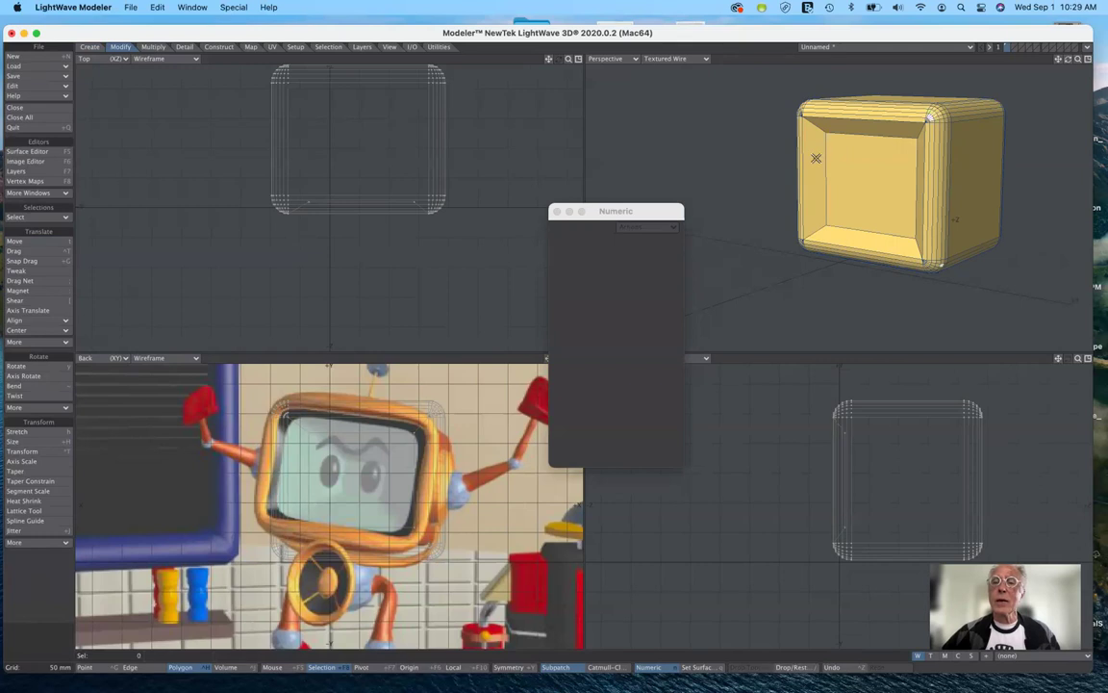
click(829, 125)
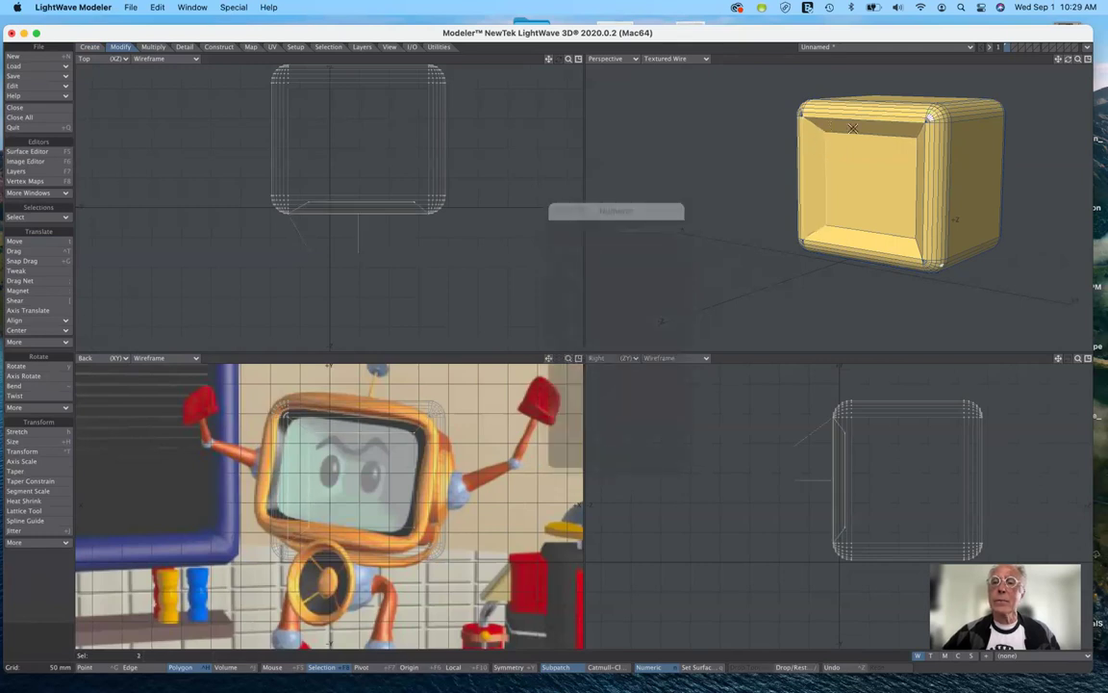
click(920, 139)
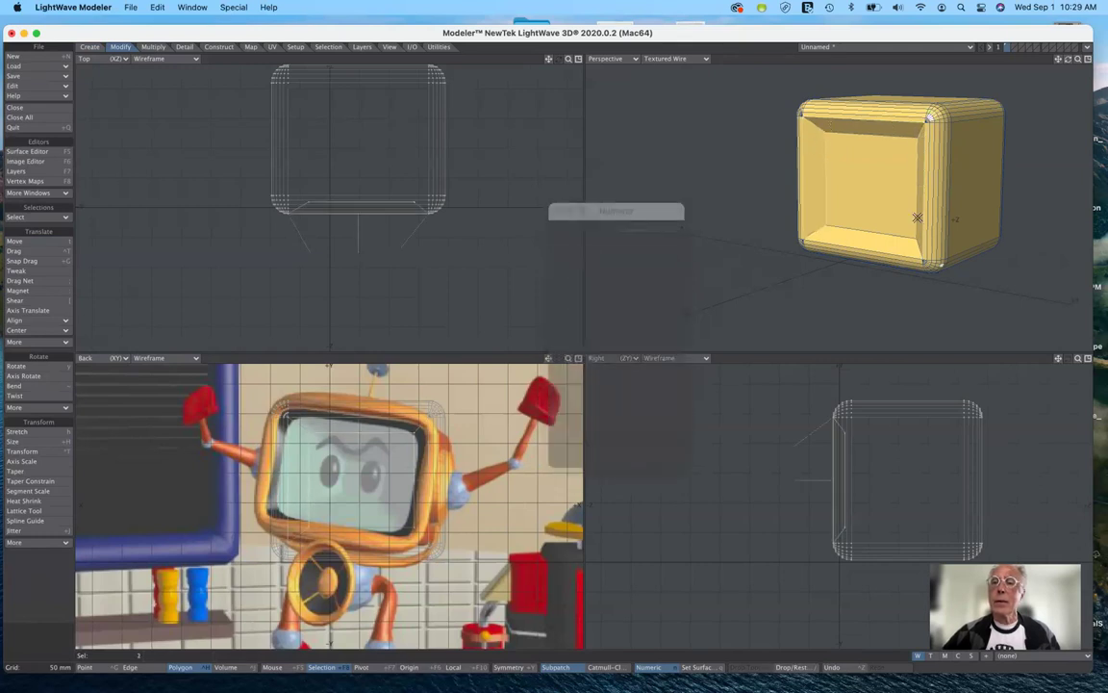
click(836, 268)
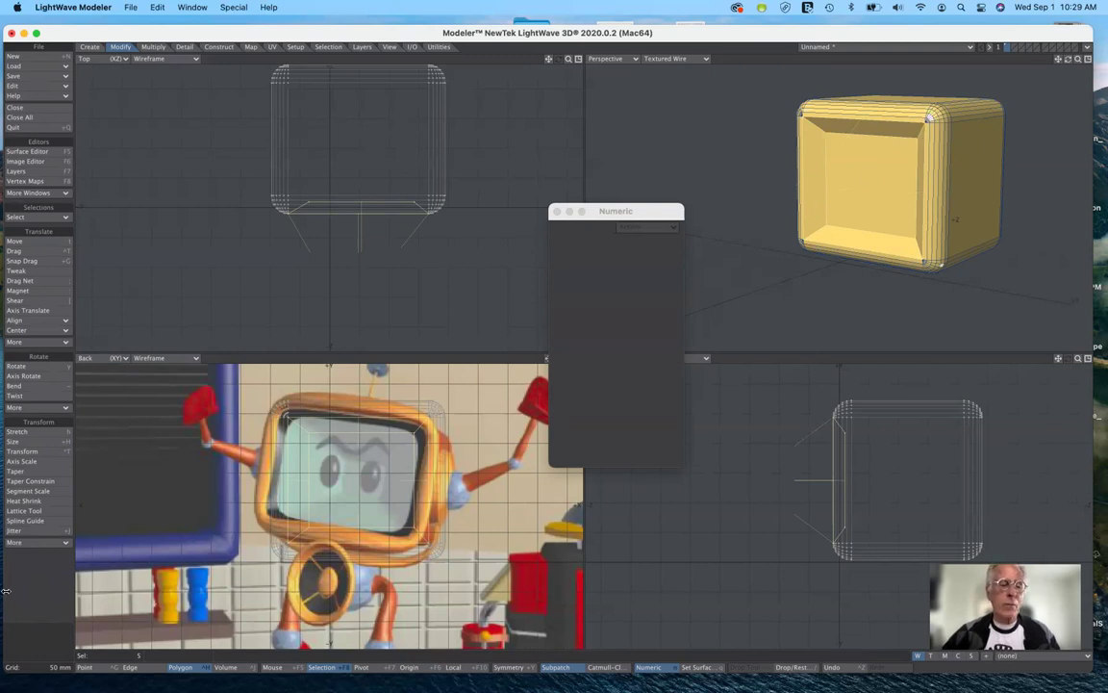
click(38, 659)
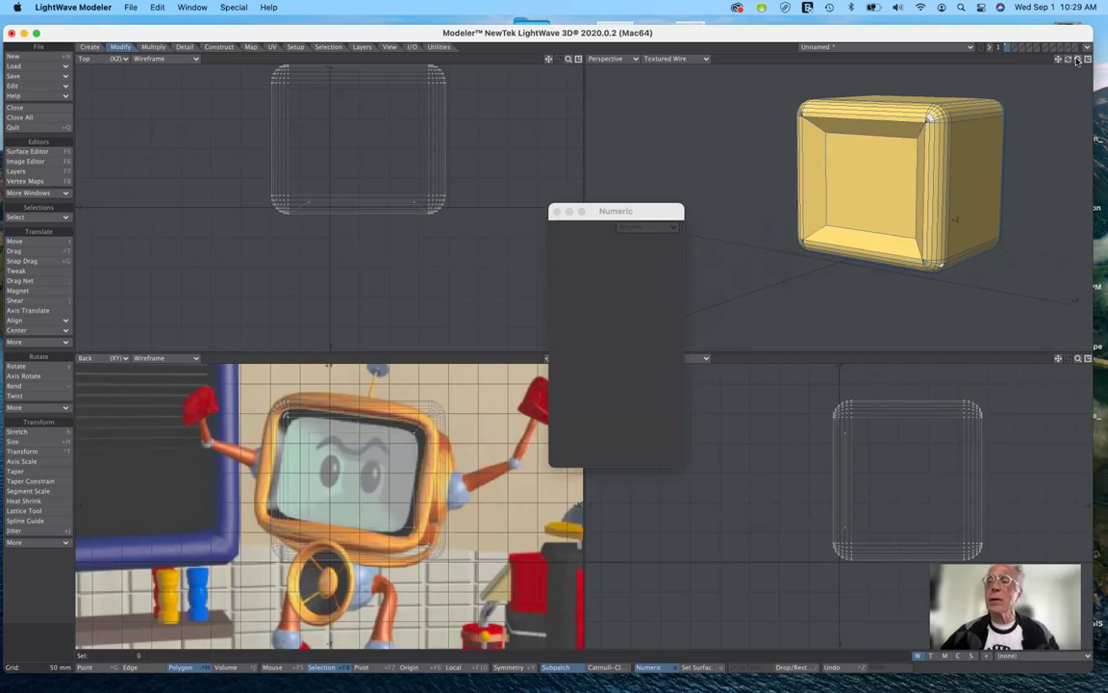
Step: Select the four sloped side faces around the recessed screen in the Perspective viewport
drag(1076, 60, 1075, 87)
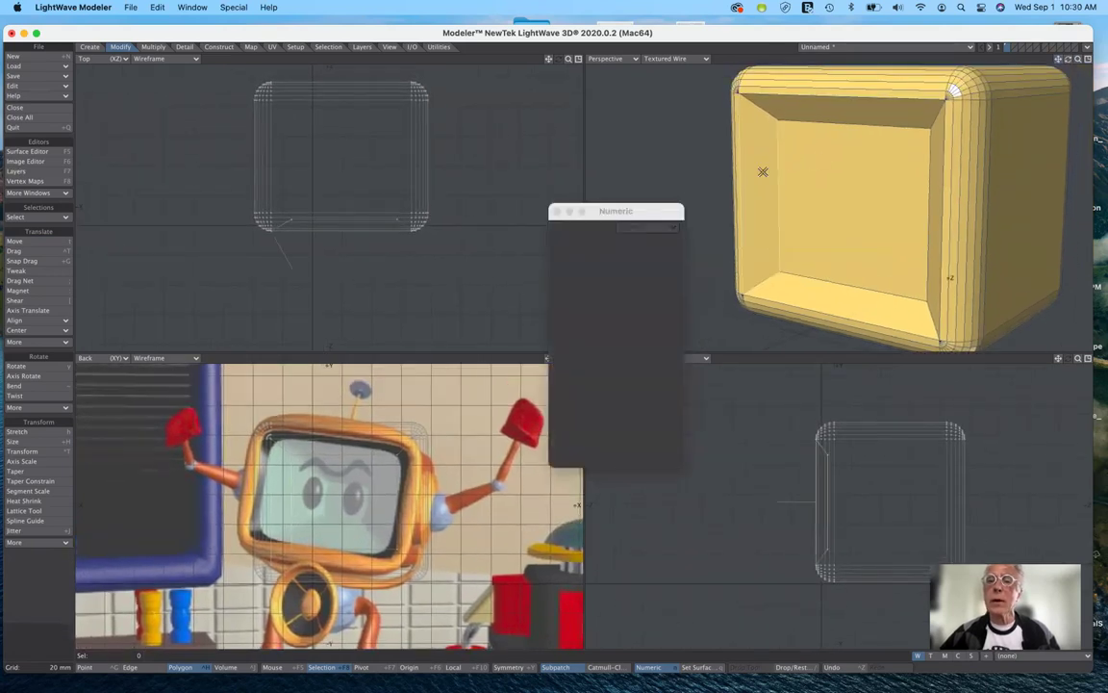
click(821, 128)
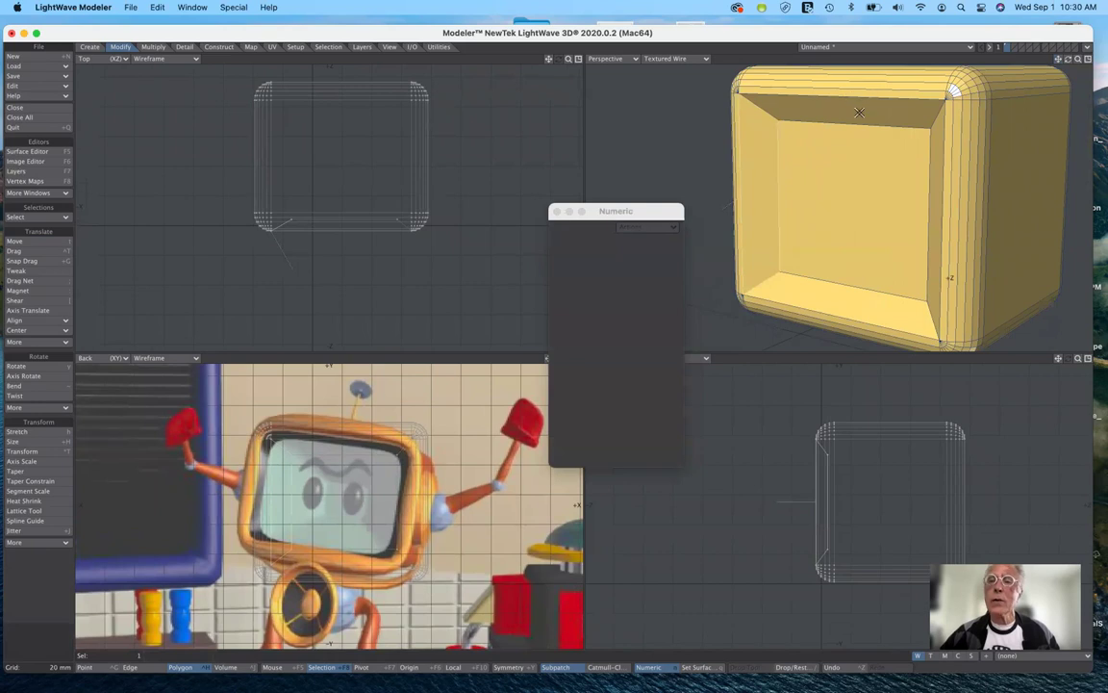
click(860, 112)
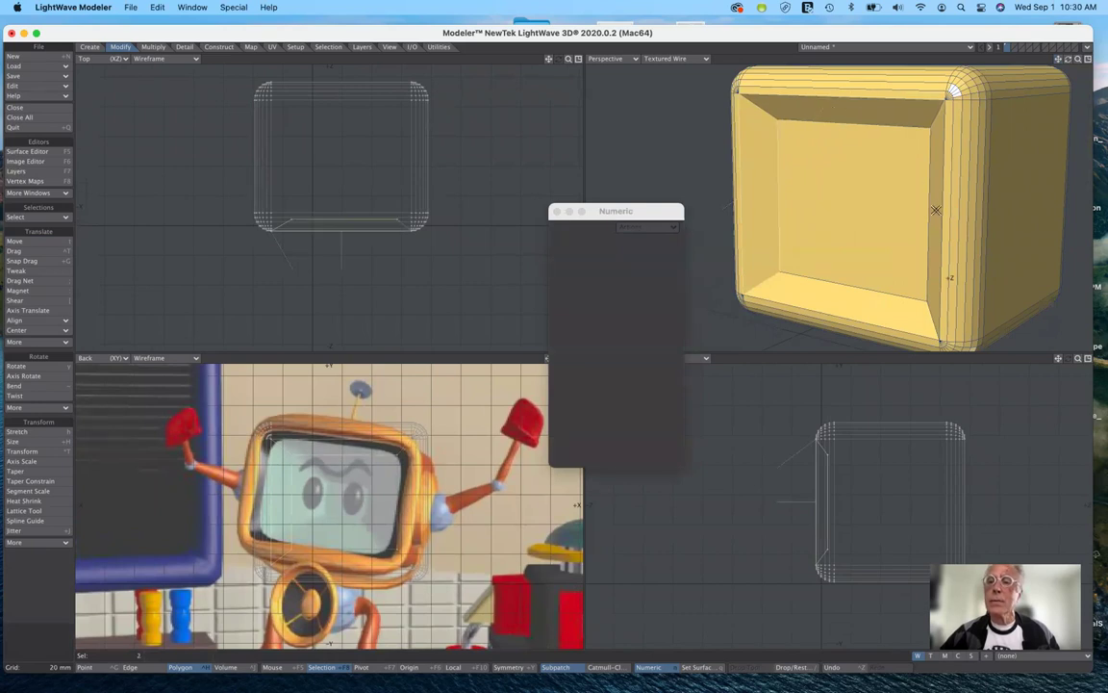
click(852, 304)
click(852, 304)
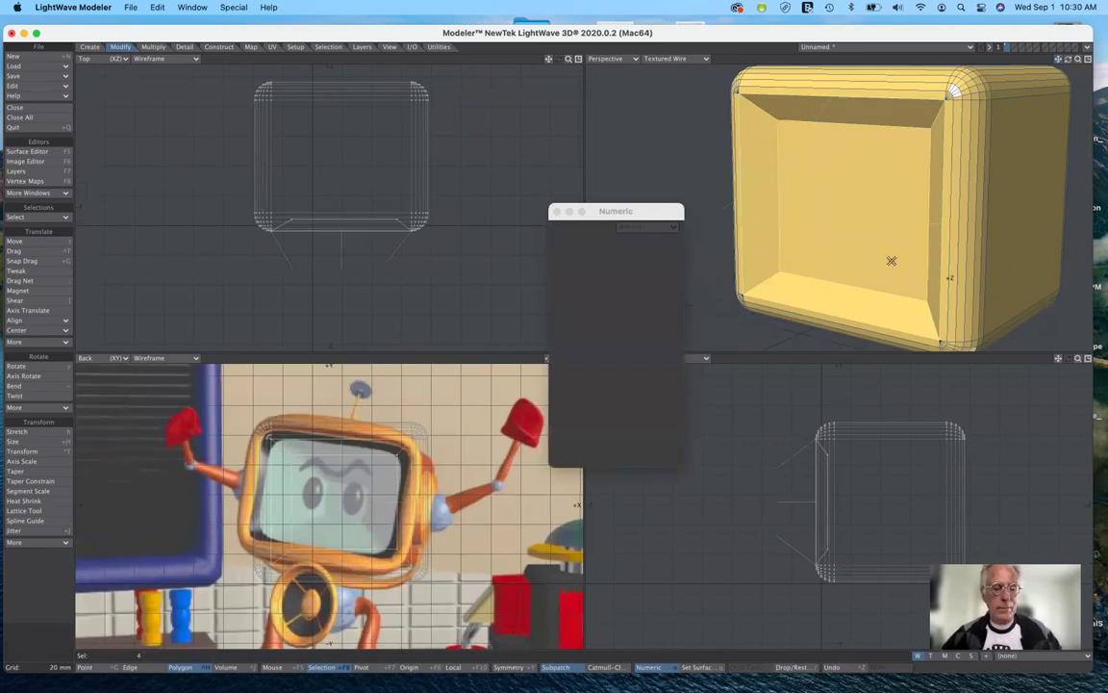
Step: Assign the selected recess side faces a new surface named black with colour 0, 0, 0, and clear the selection
key(q)
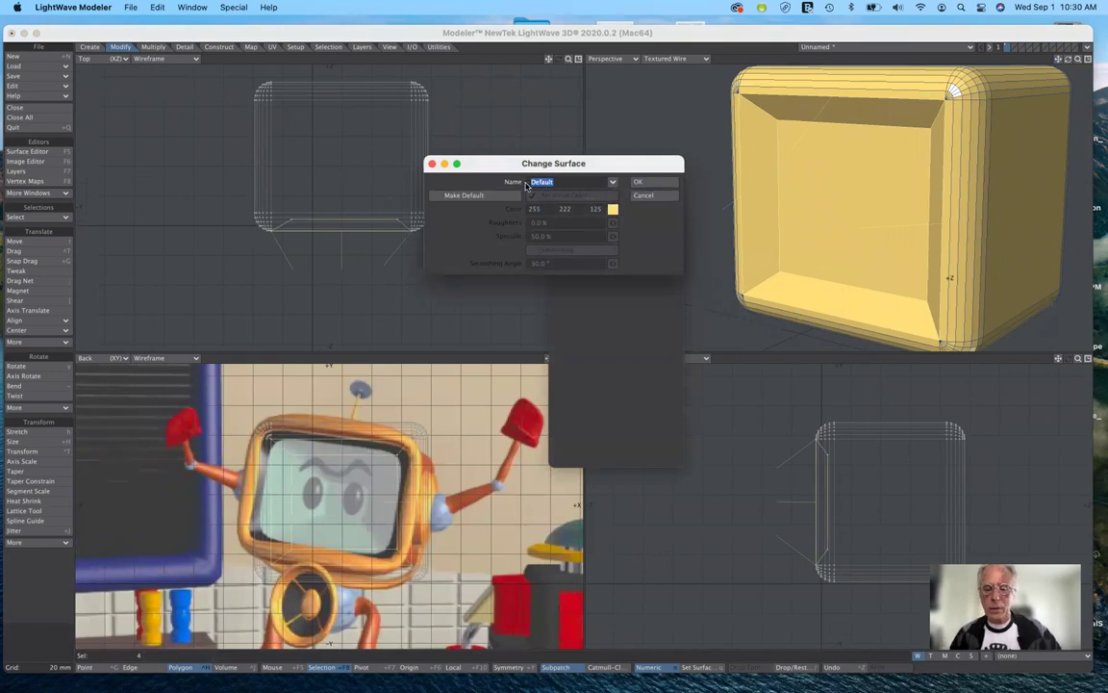
text(ba)
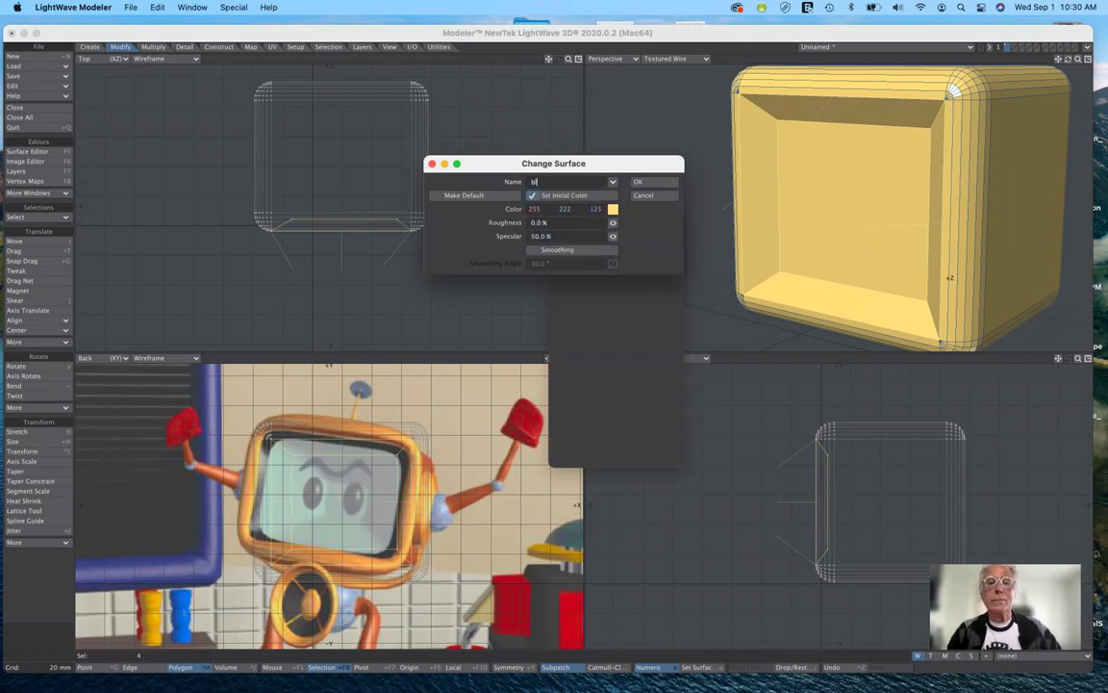
text(ack)
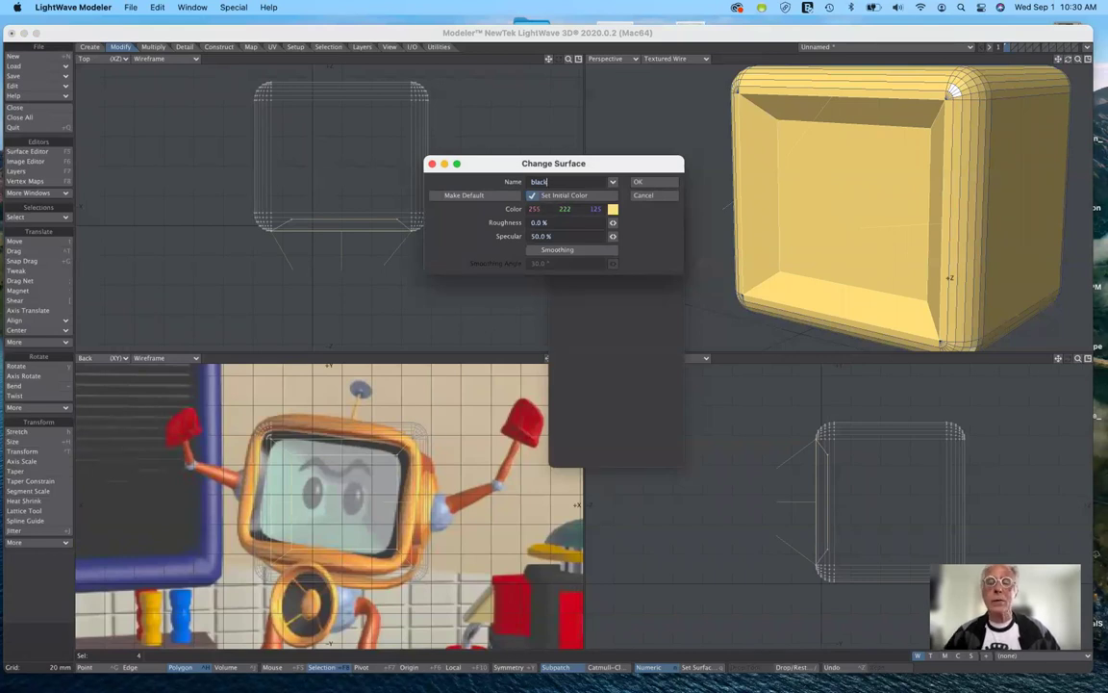
click(613, 210)
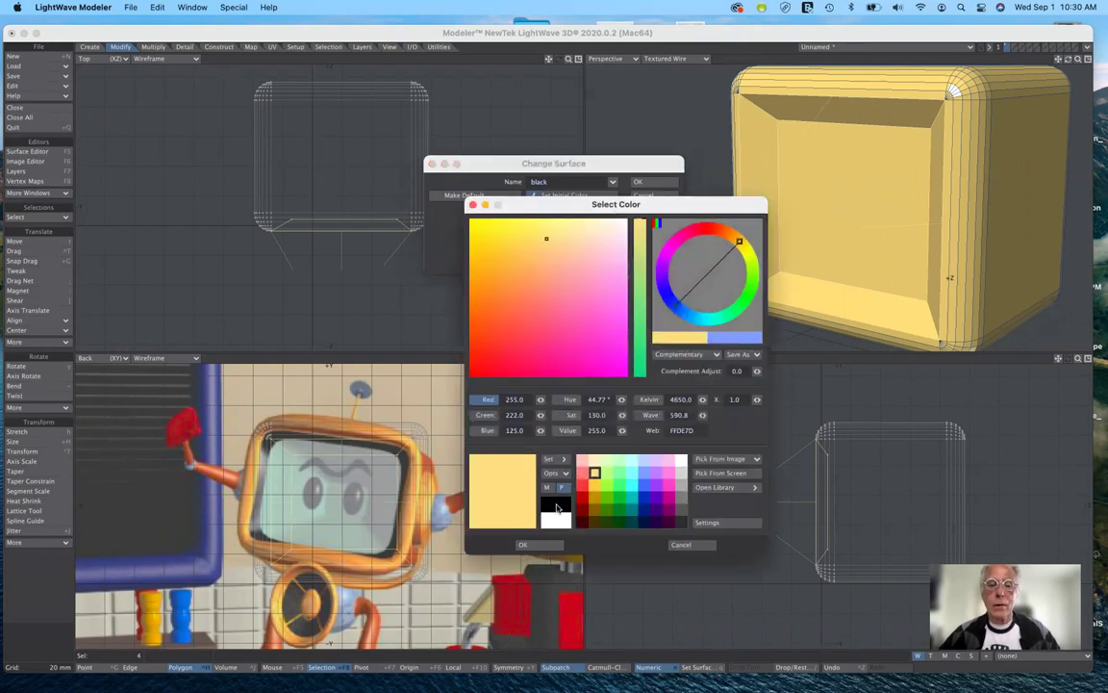
click(557, 508)
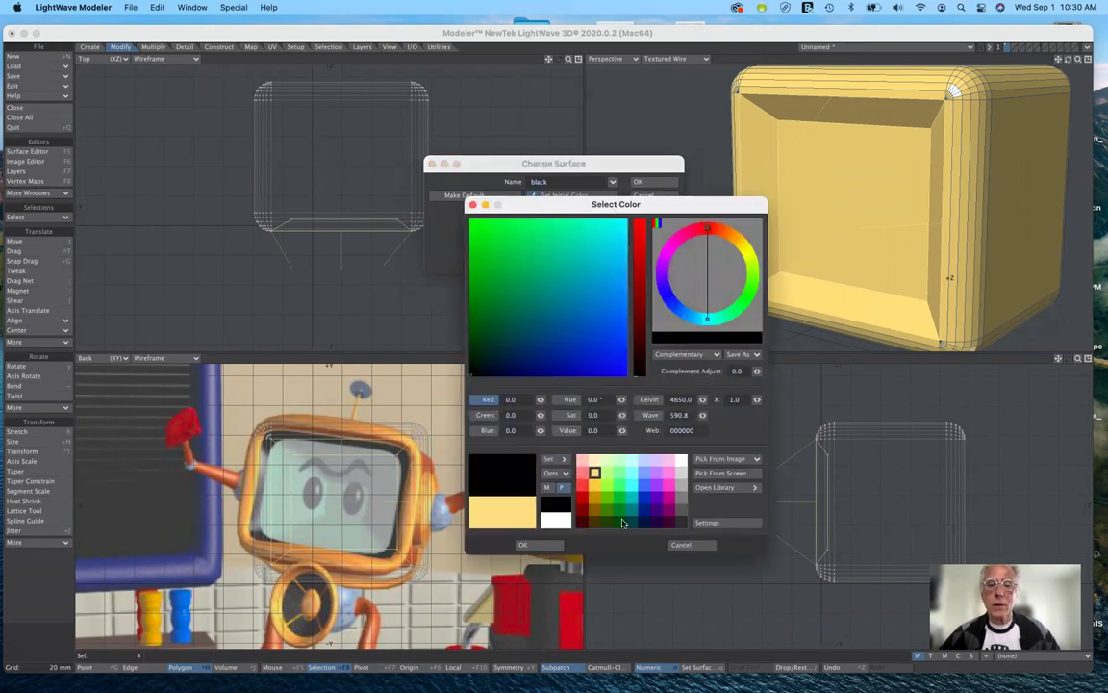
click(524, 546)
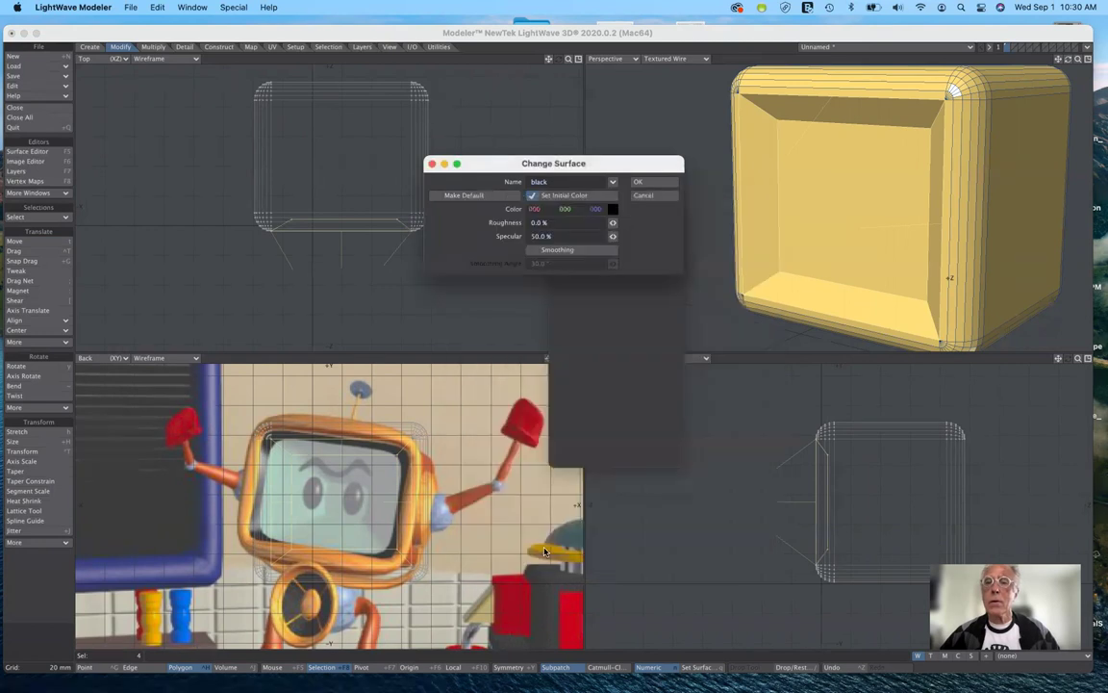
click(648, 184)
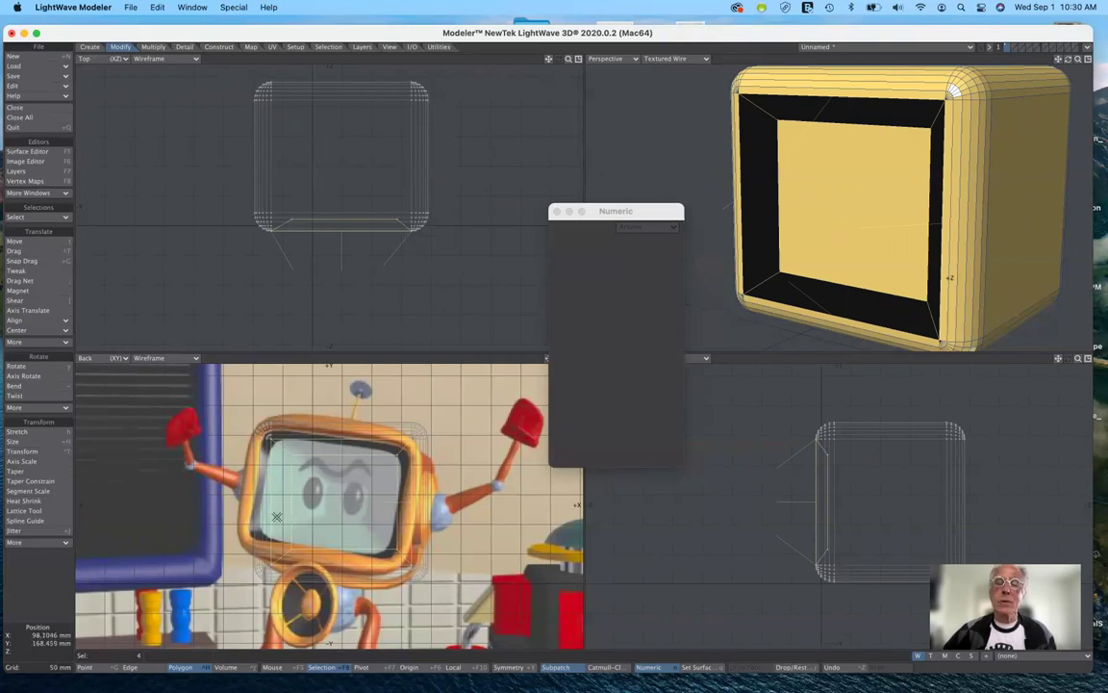
click(30, 640)
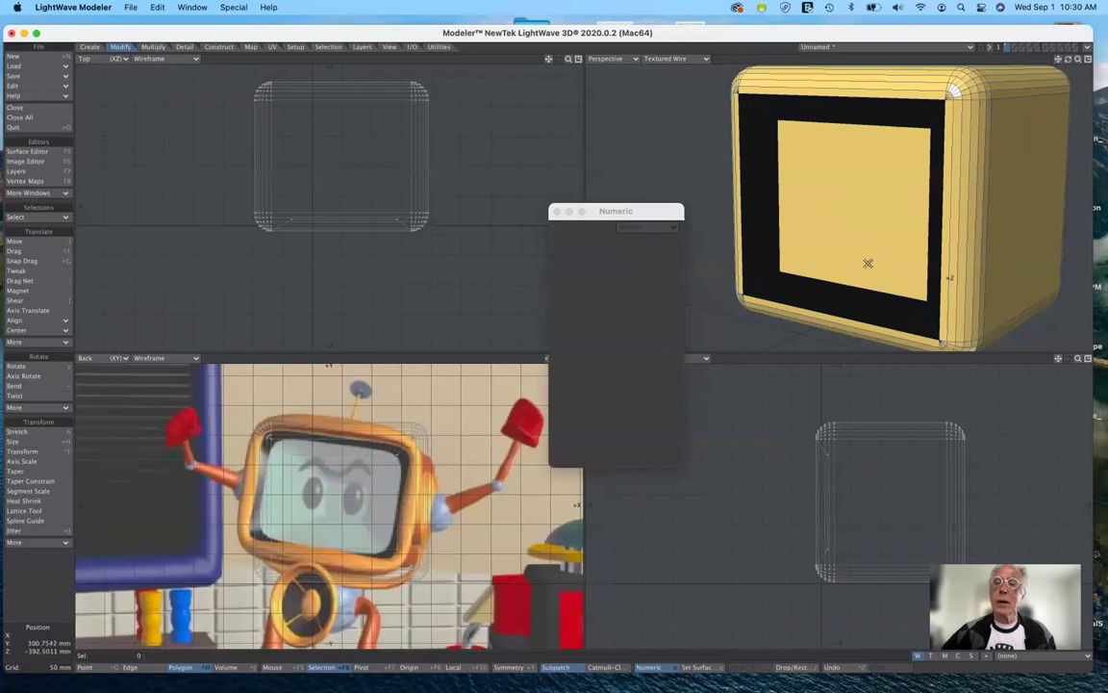
Step: Select the flat screen face inside the black frame and subdivide it once with the Faceted method
click(851, 200)
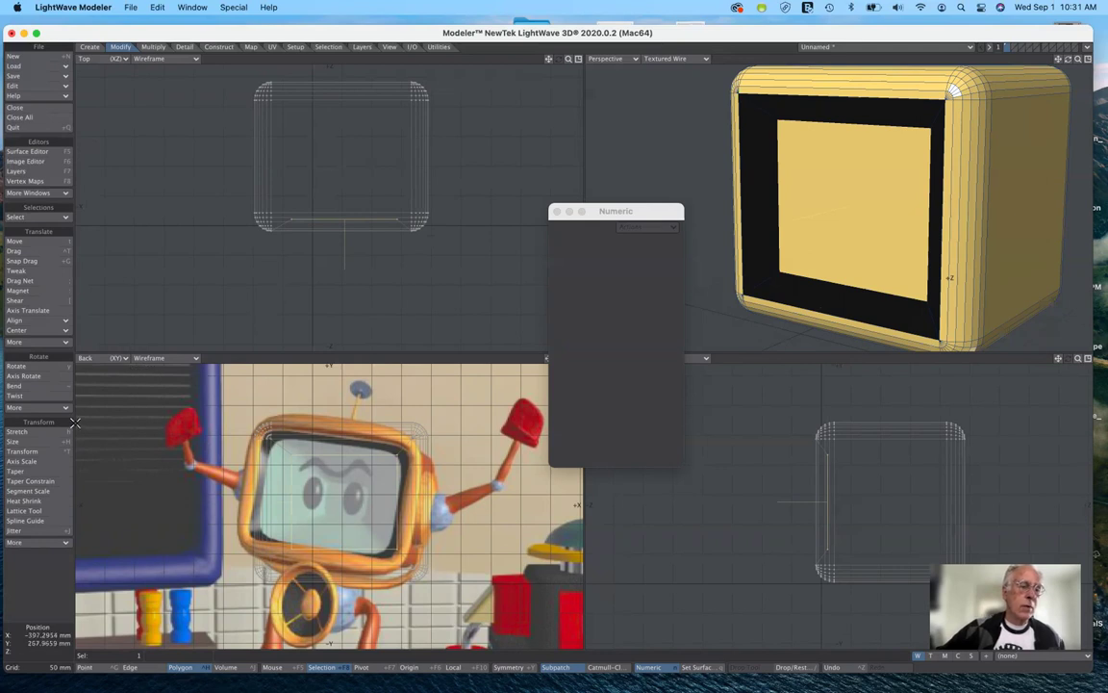
click(151, 48)
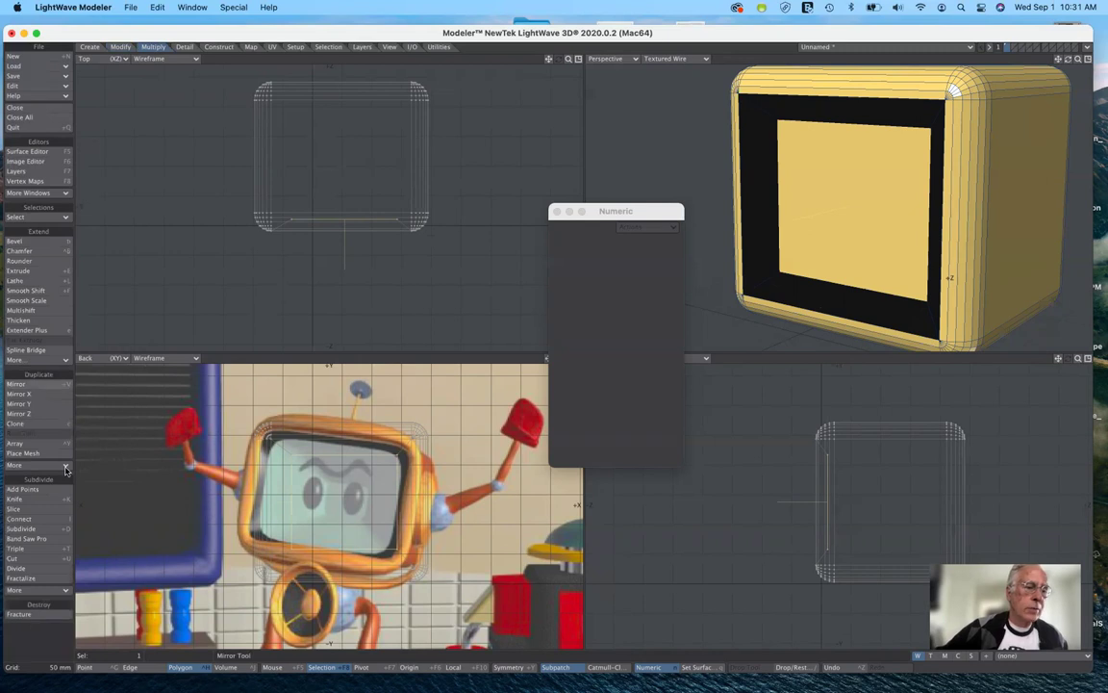
click(55, 530)
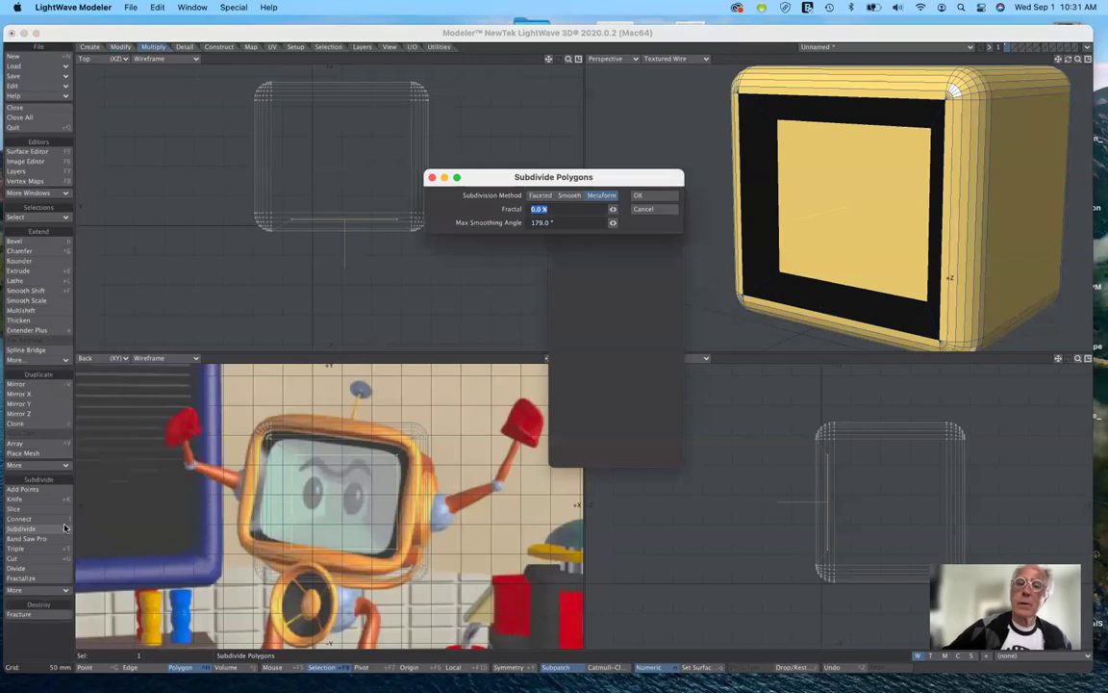
click(541, 197)
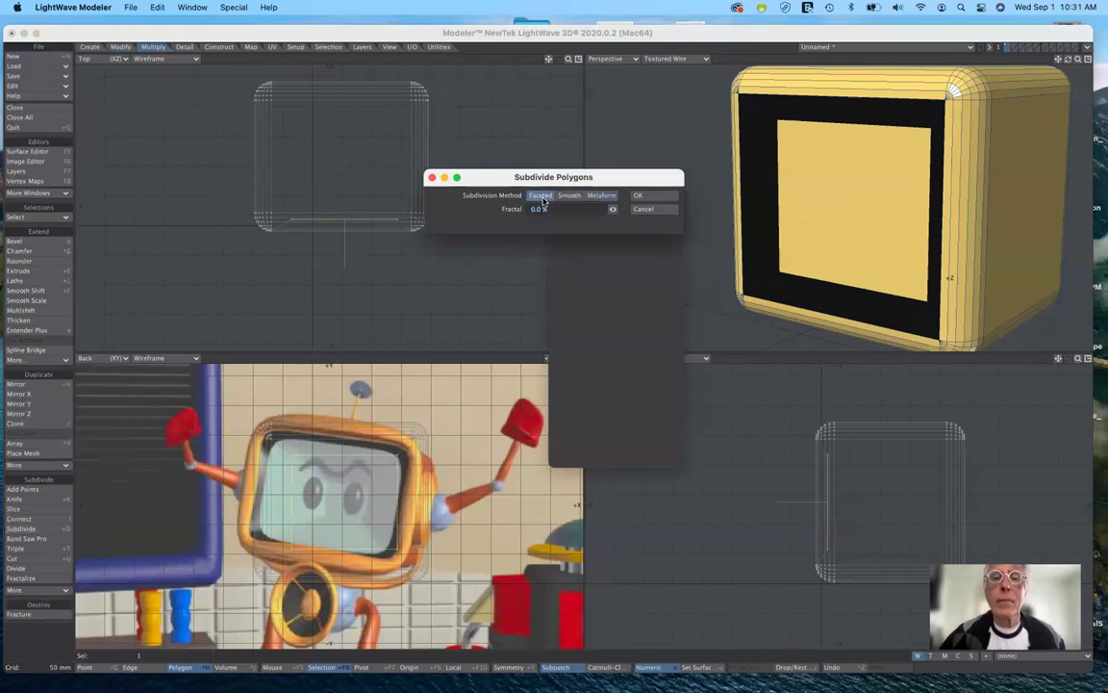
click(647, 197)
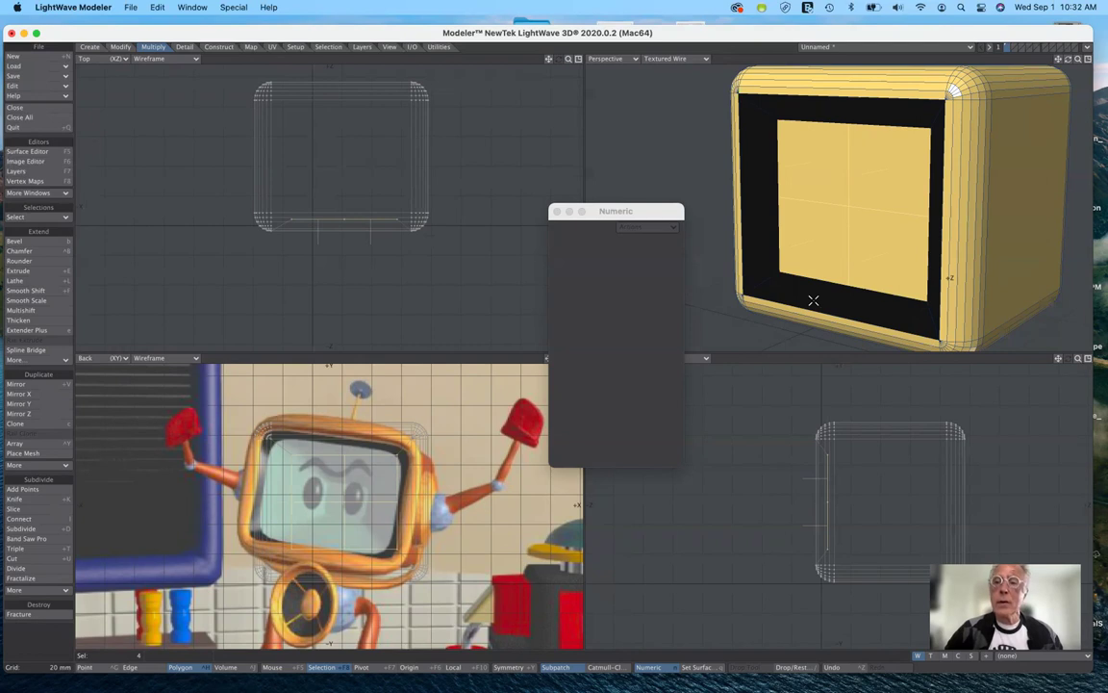
Step: Subdivide the selected screen polygons three more times with the Faceted method and 0.0 % fractal
key(shift+d)
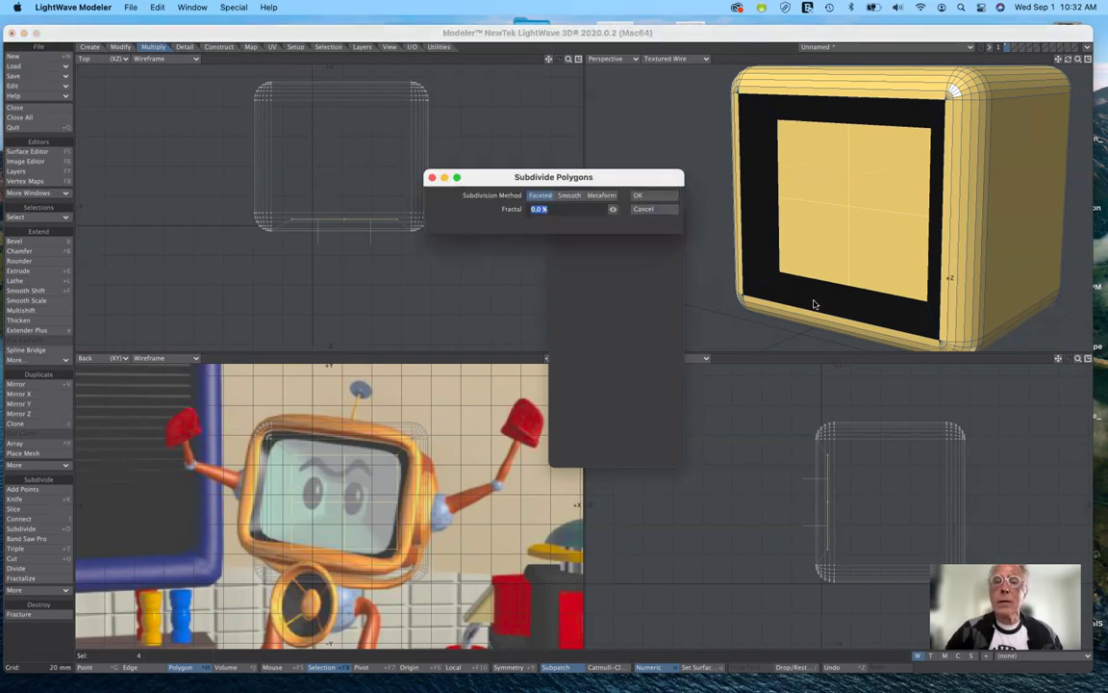
click(654, 197)
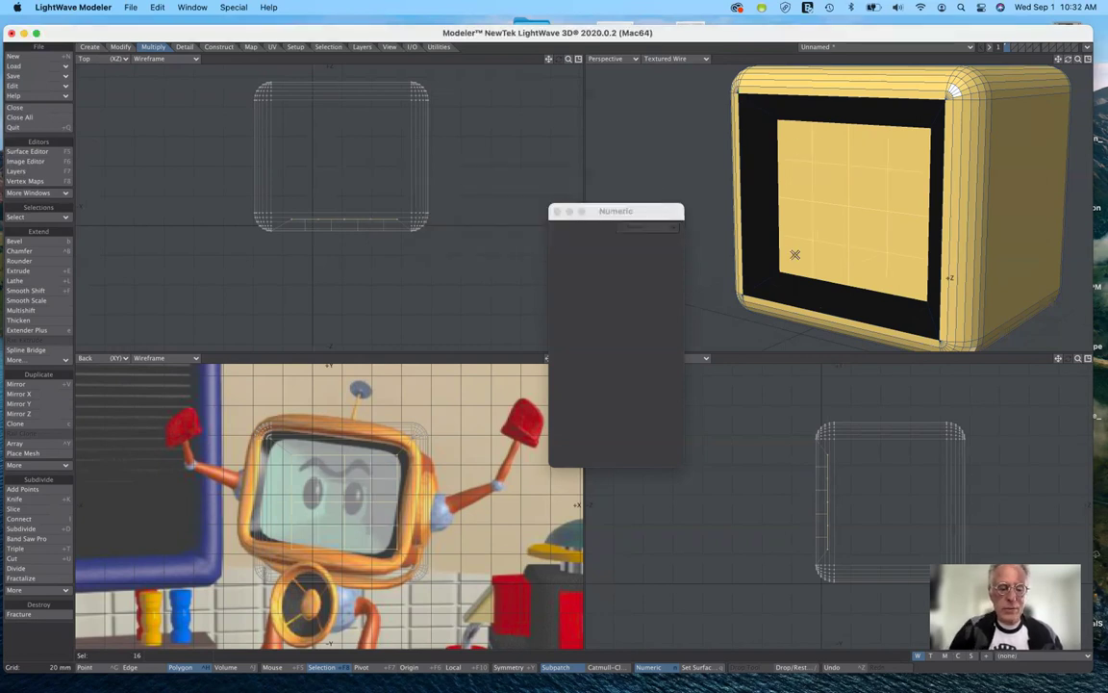
key(shift+d)
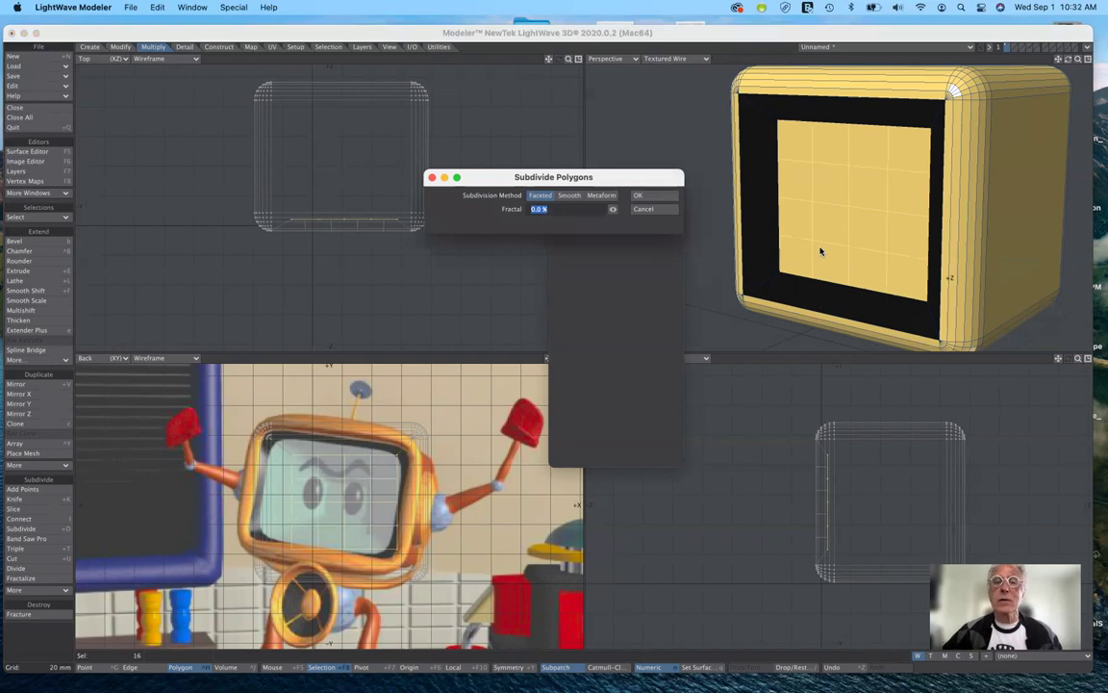
click(663, 198)
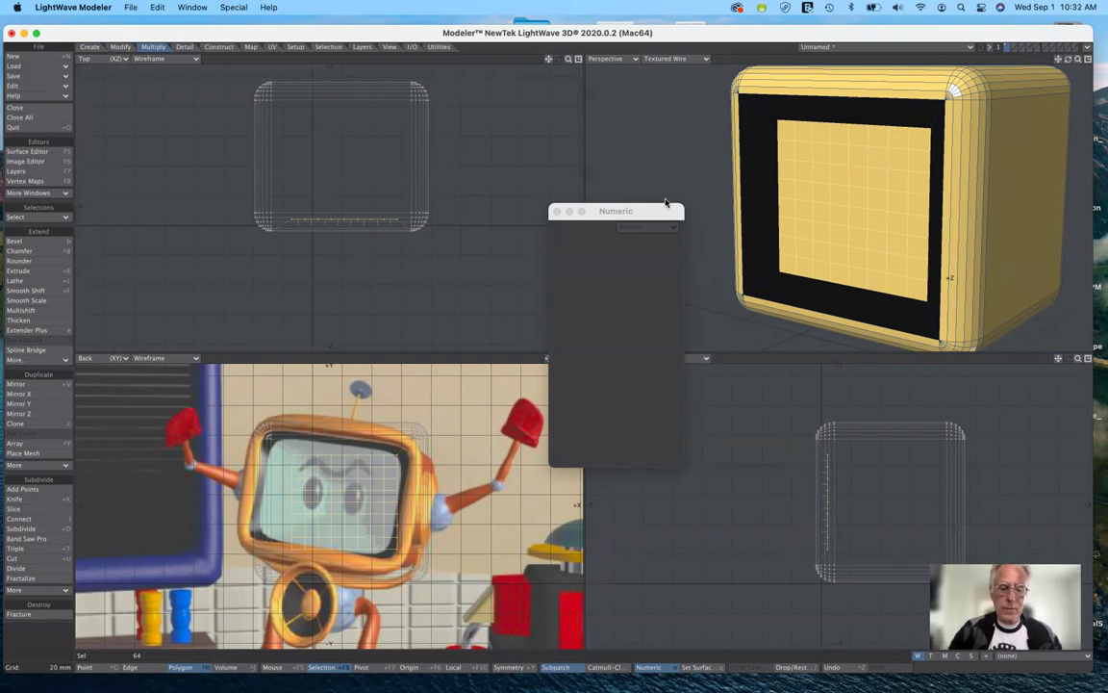
key(shift+d)
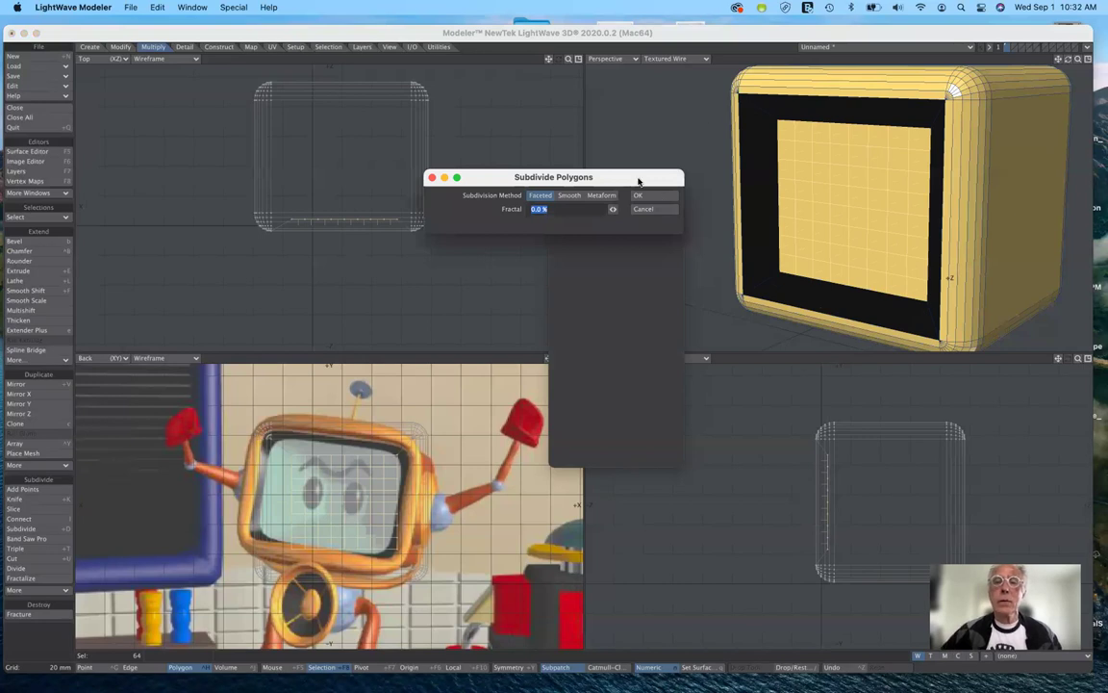
key(Return)
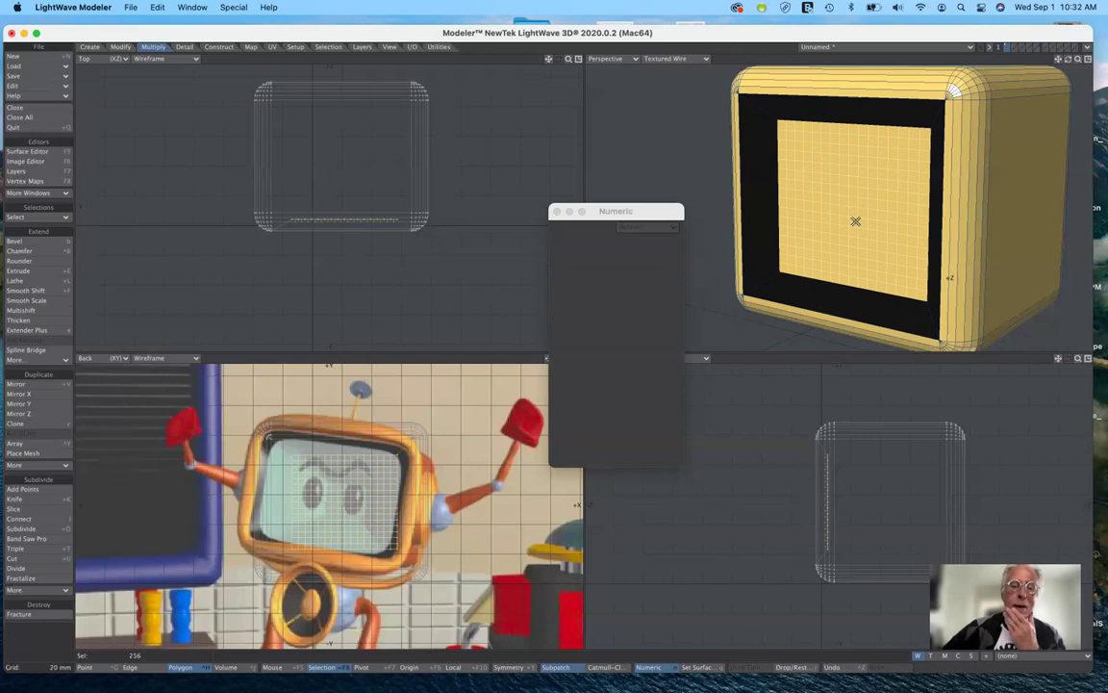
Step: Move the Numeric window up, clear of the Back and Right viewports
drag(656, 211, 619, 120)
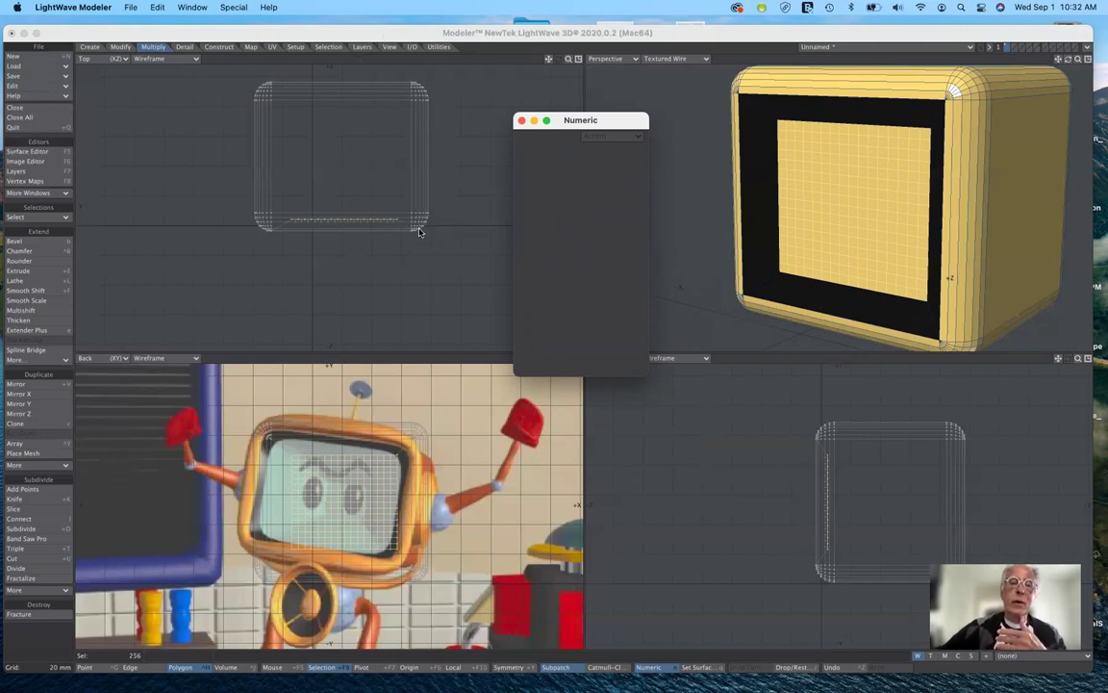
drag(626, 116, 605, 100)
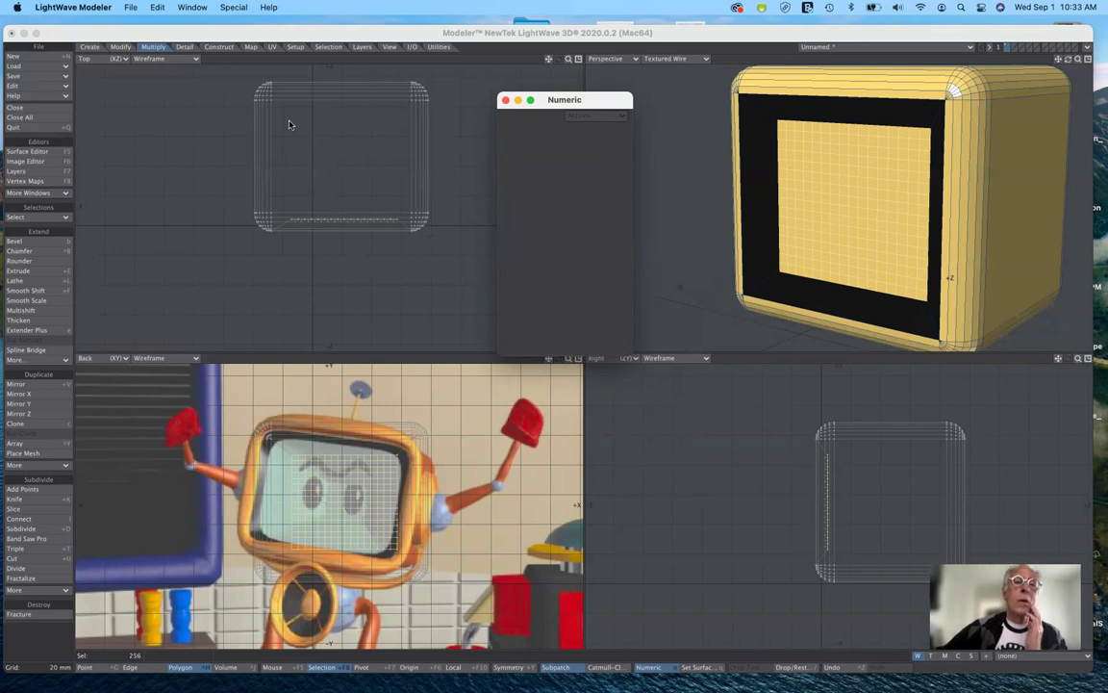
click(327, 46)
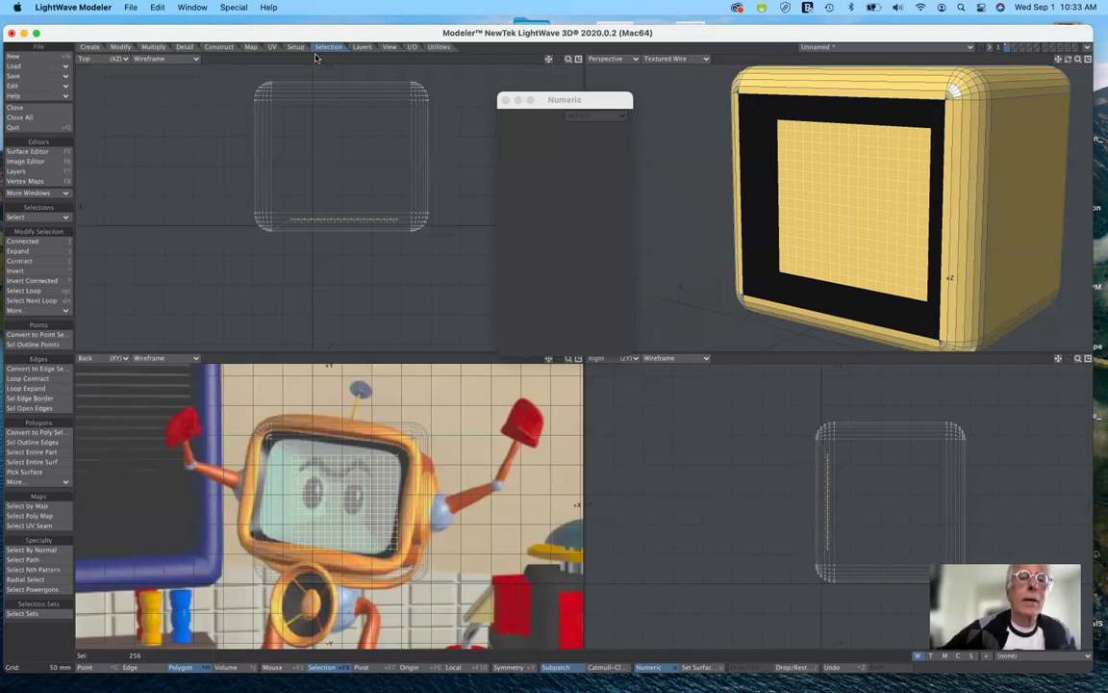
click(189, 48)
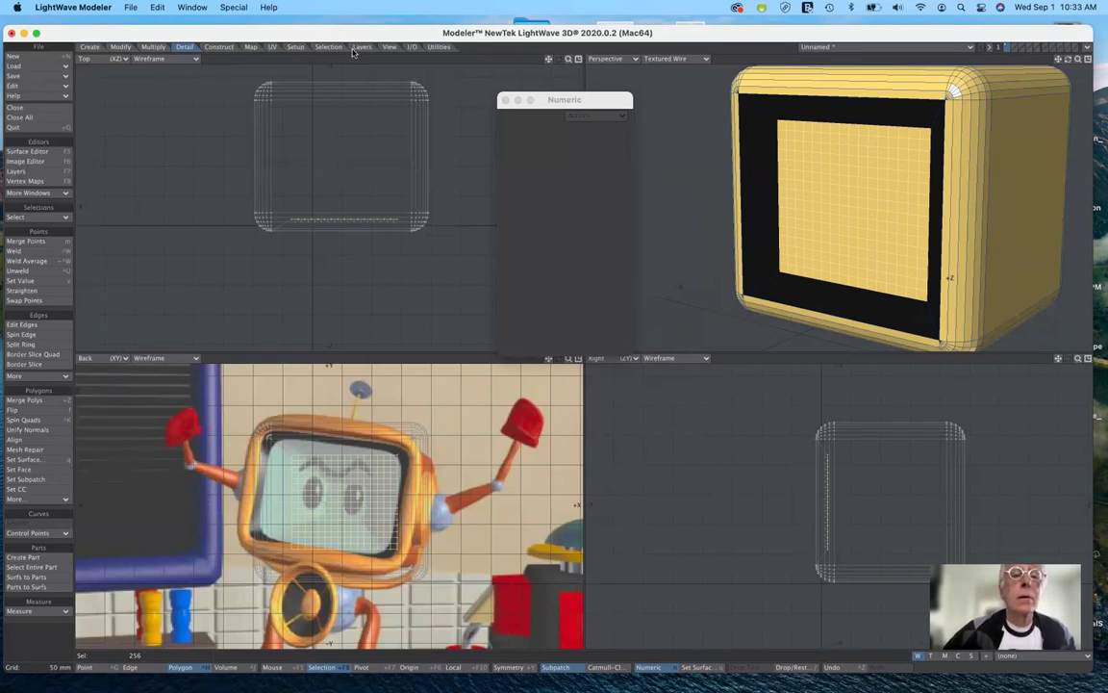
click(321, 46)
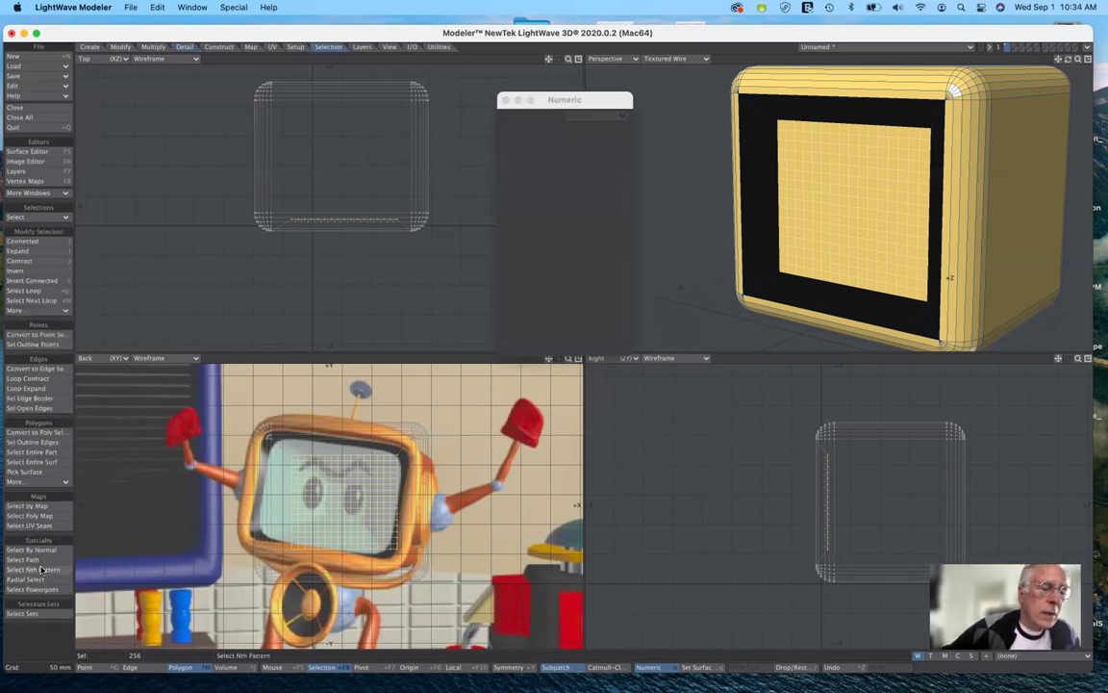
click(40, 614)
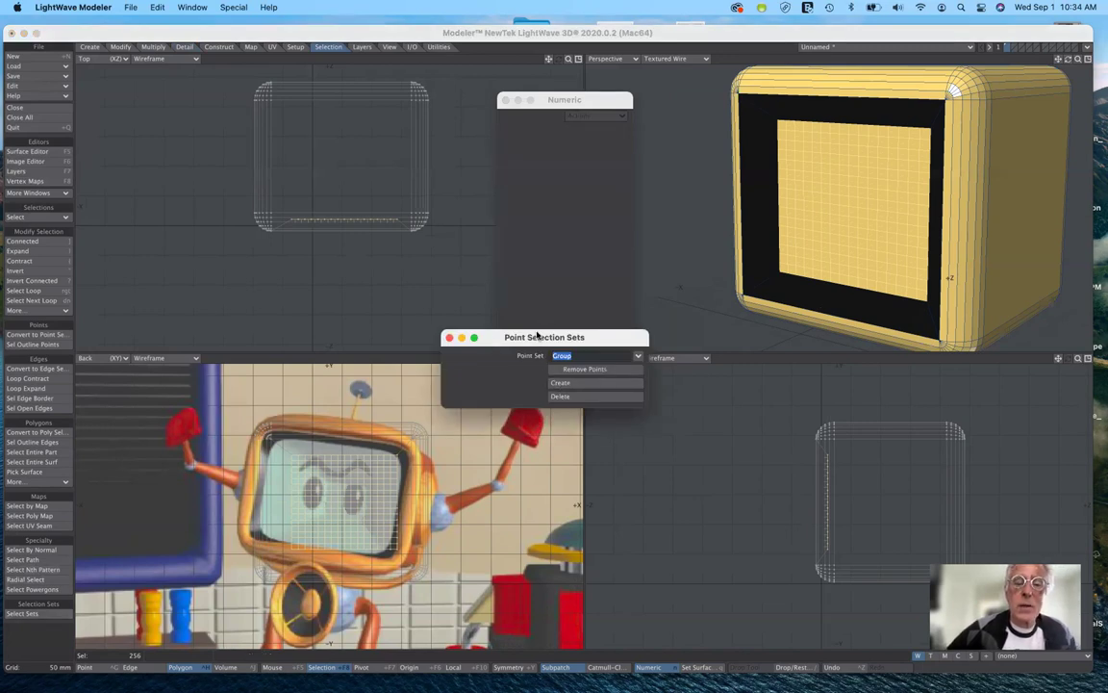
click(449, 339)
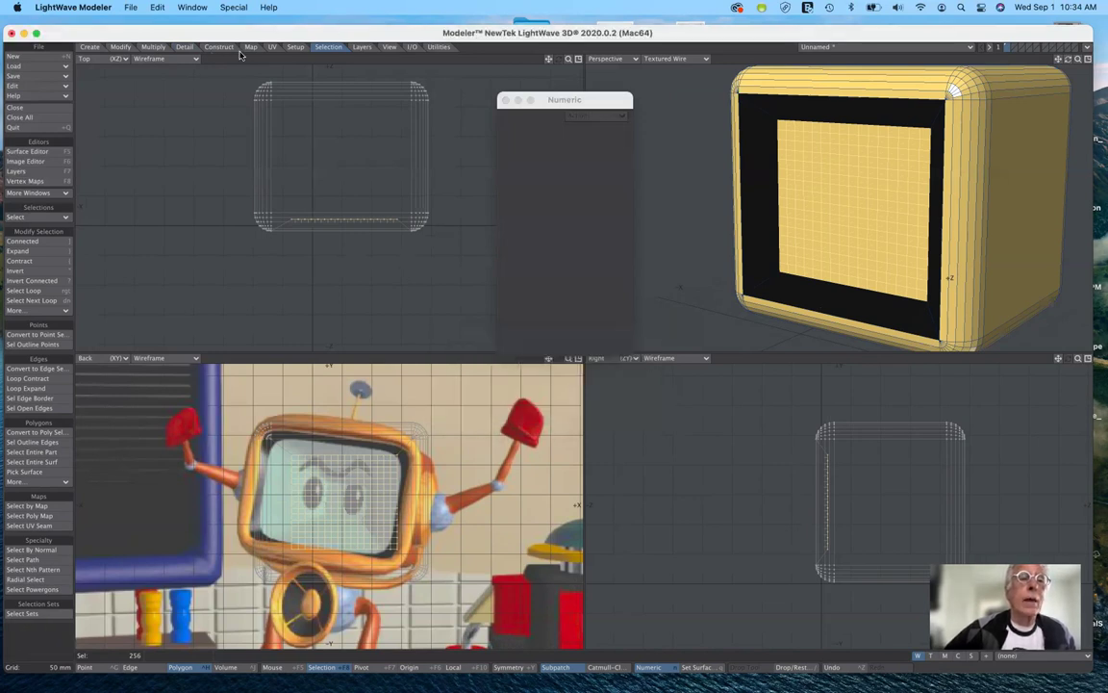
Step: Create a part named screen from the selected subdivided screen polygons and clear the selection
click(182, 47)
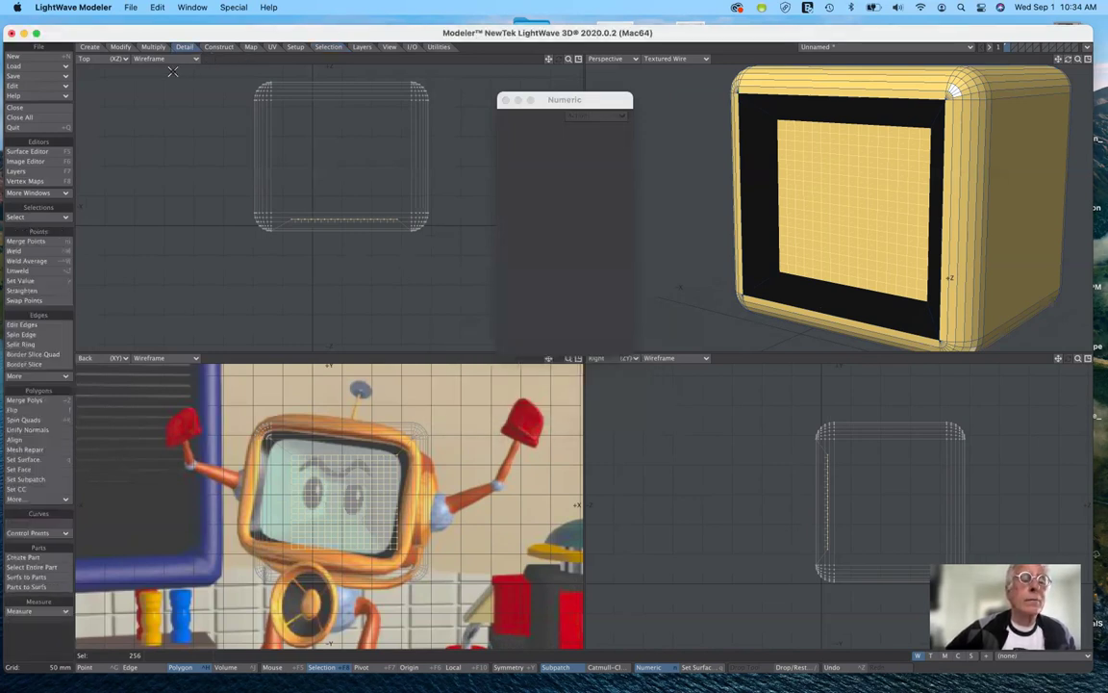
click(35, 560)
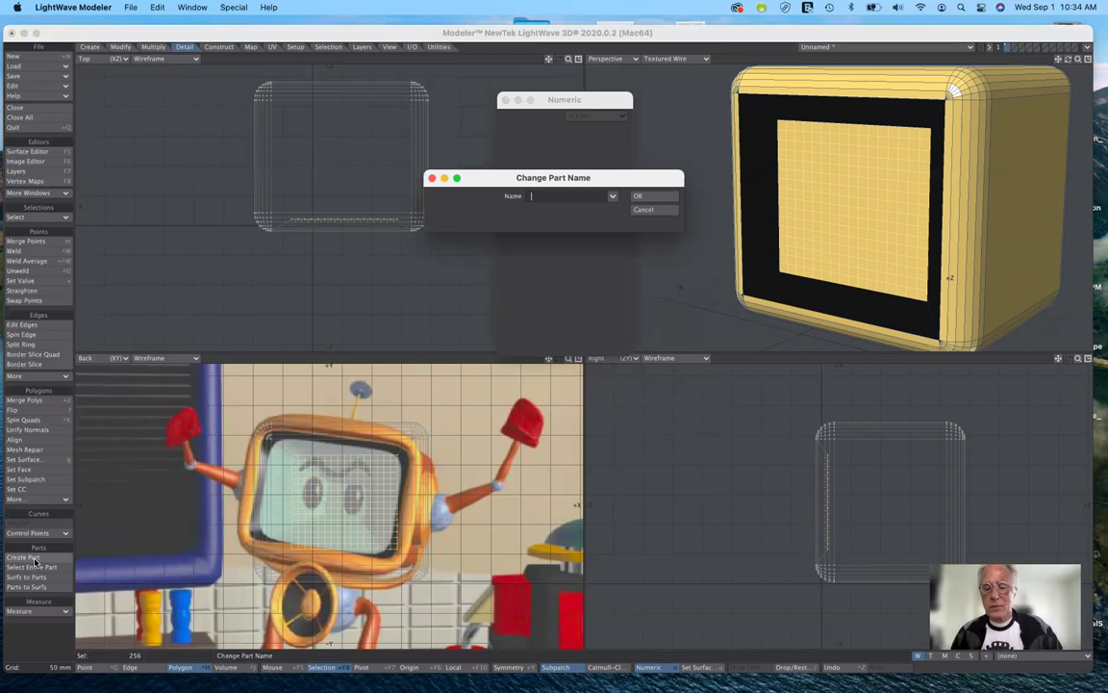
text(screen)
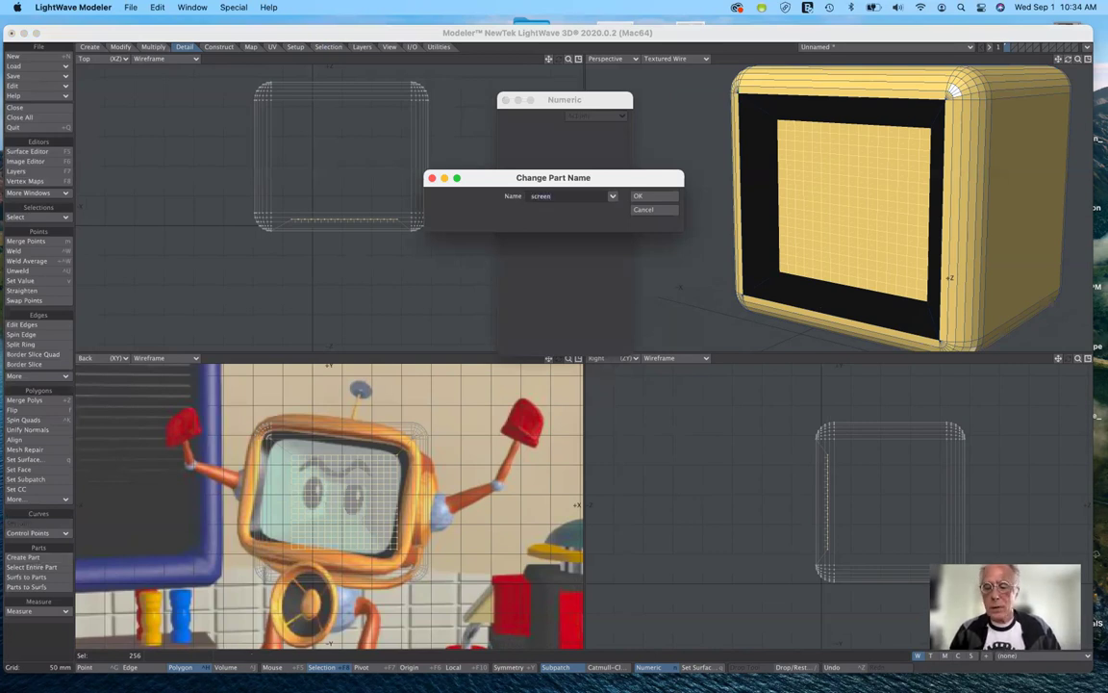
key(Return)
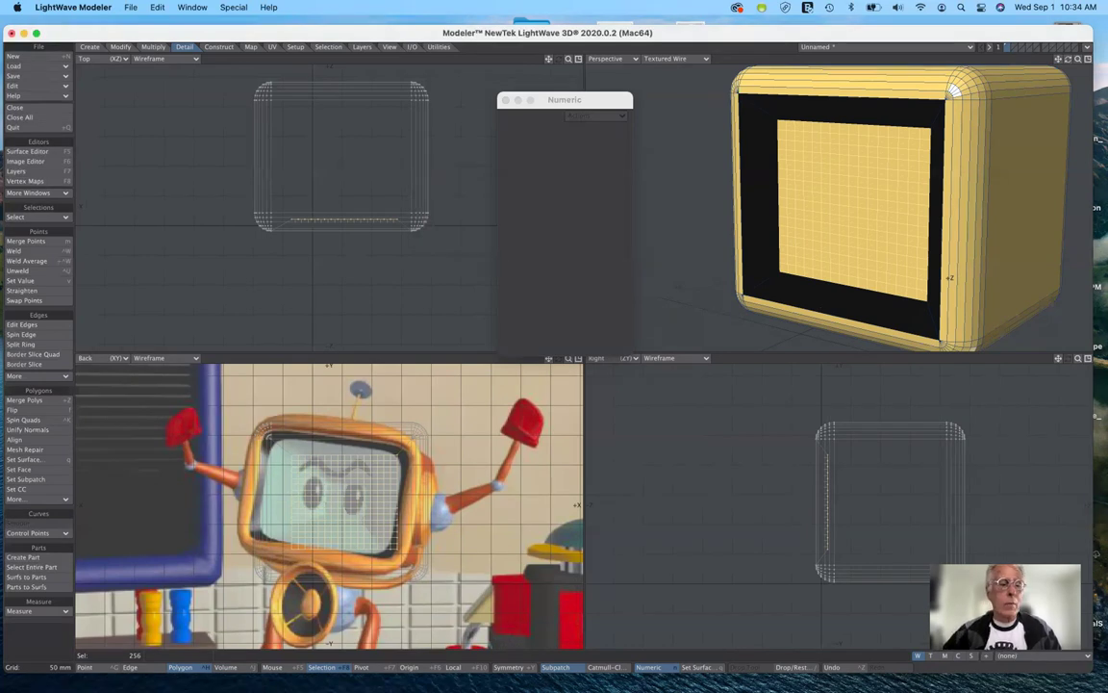
click(39, 648)
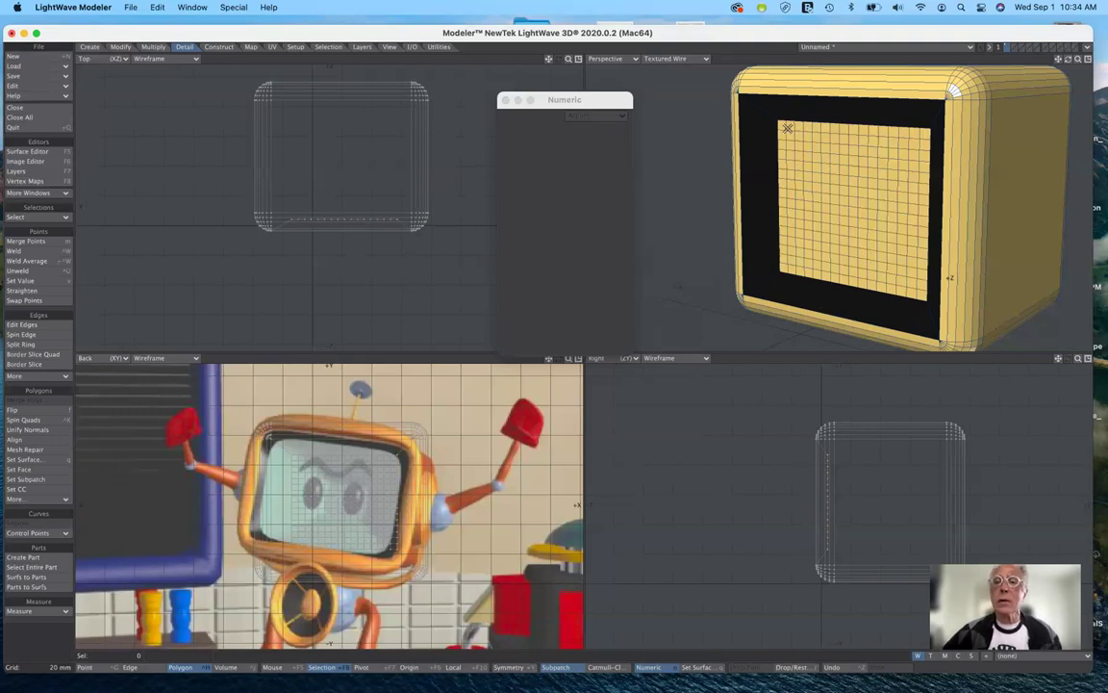
Step: Select all polygons of the part screen through Polygon Statistics and move that window down, clear of the model
mouse_move(708, 112)
mouse_down()
mouse_move(773, 115)
mouse_move(829, 183)
mouse_up()
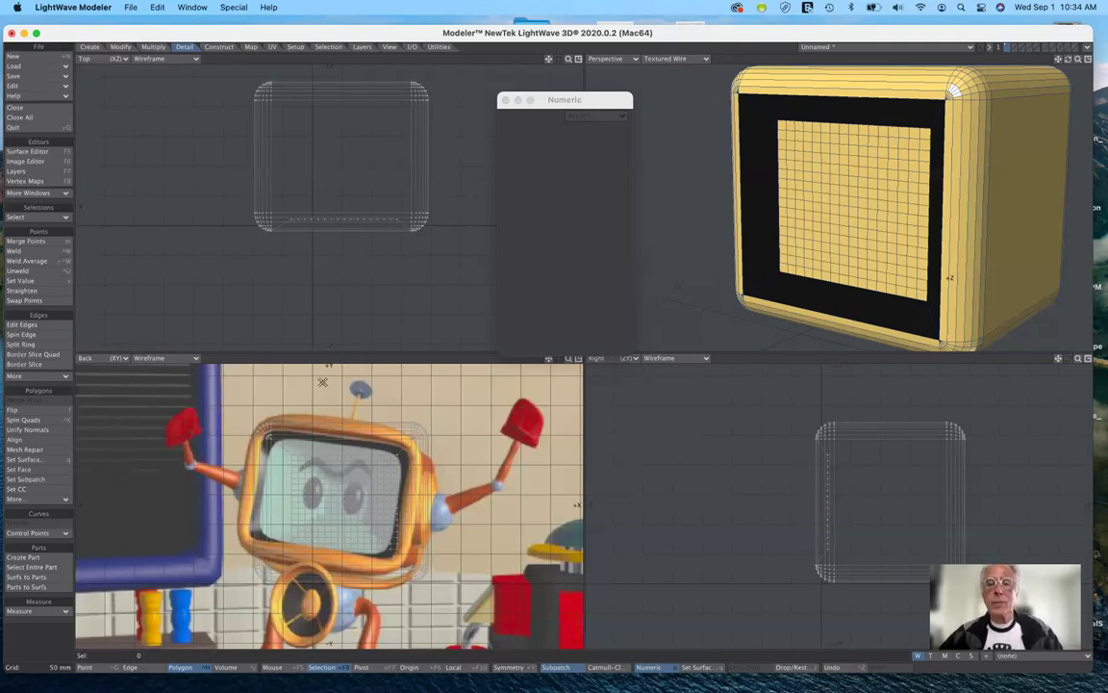
key(w)
drag(563, 147, 684, 315)
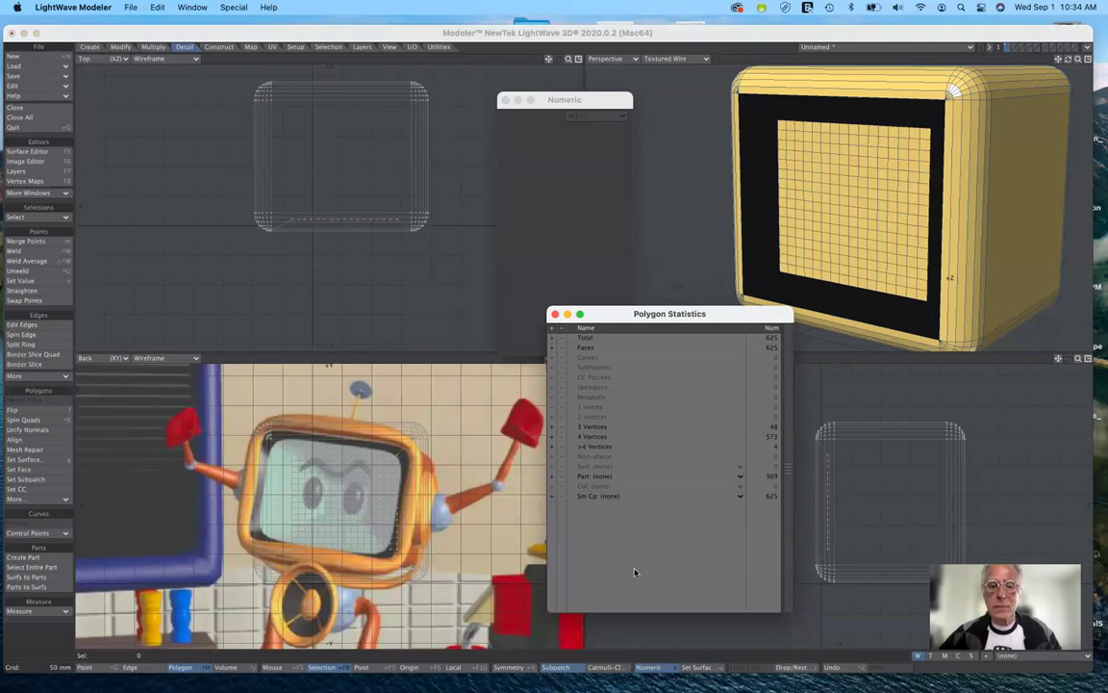
click(604, 477)
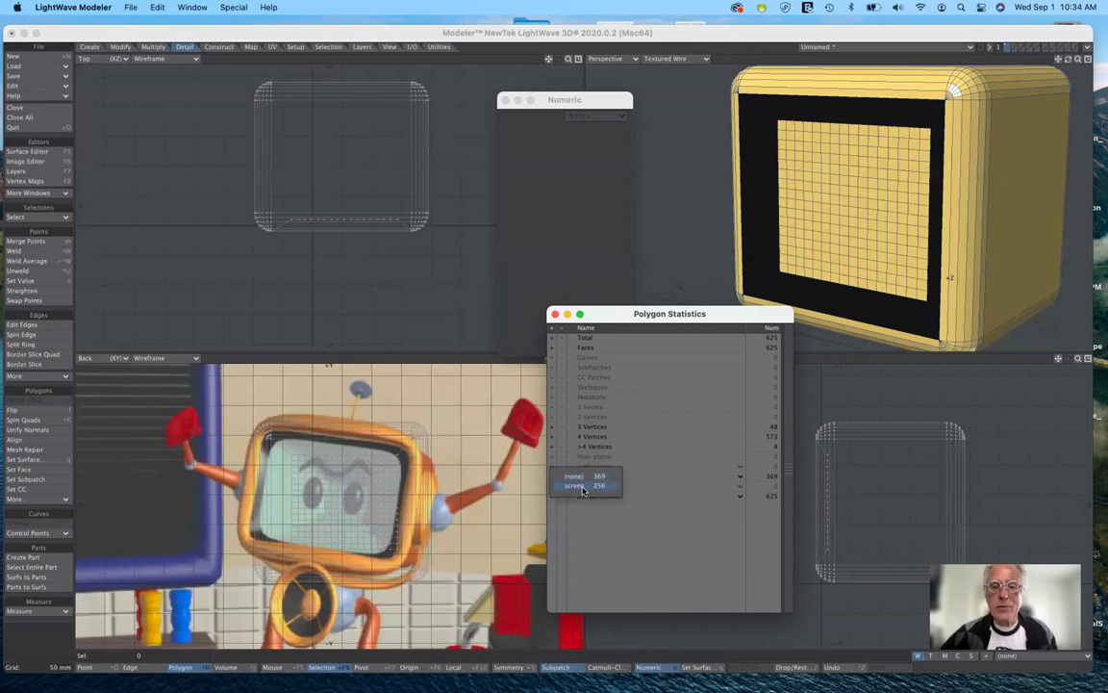
click(583, 487)
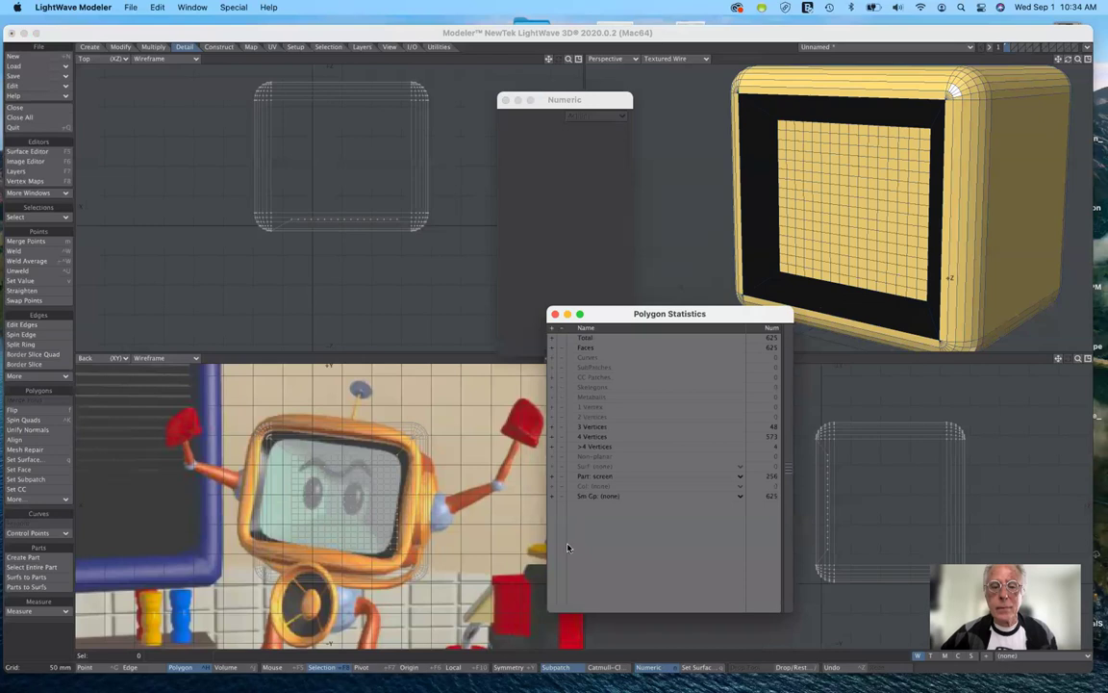
click(553, 477)
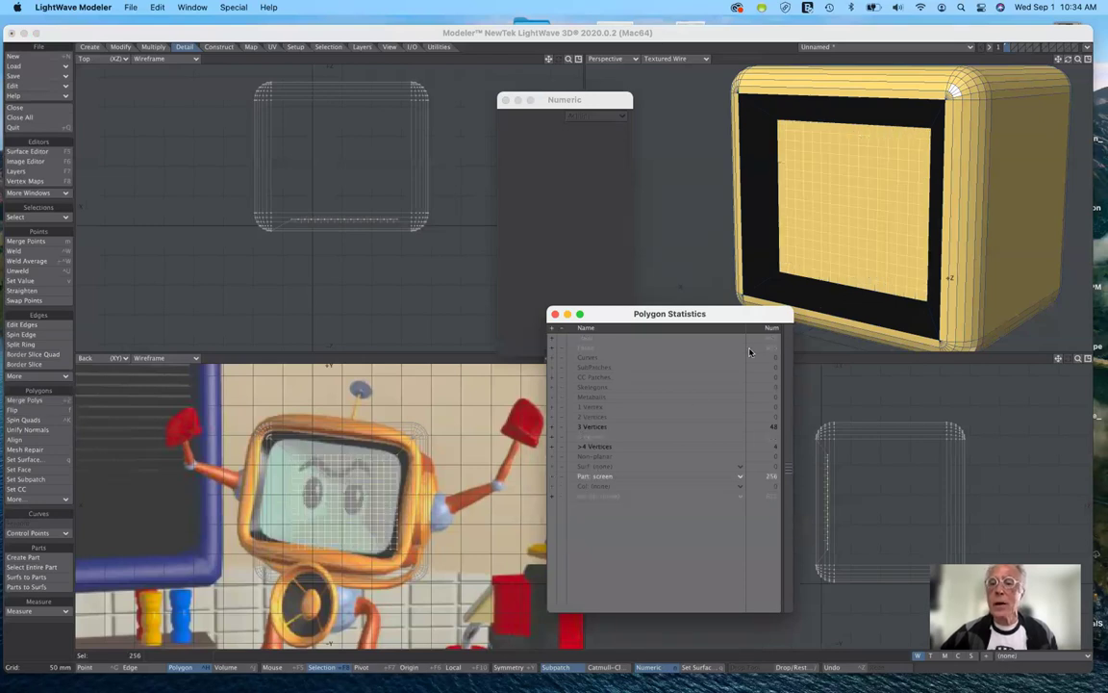
drag(712, 317, 715, 514)
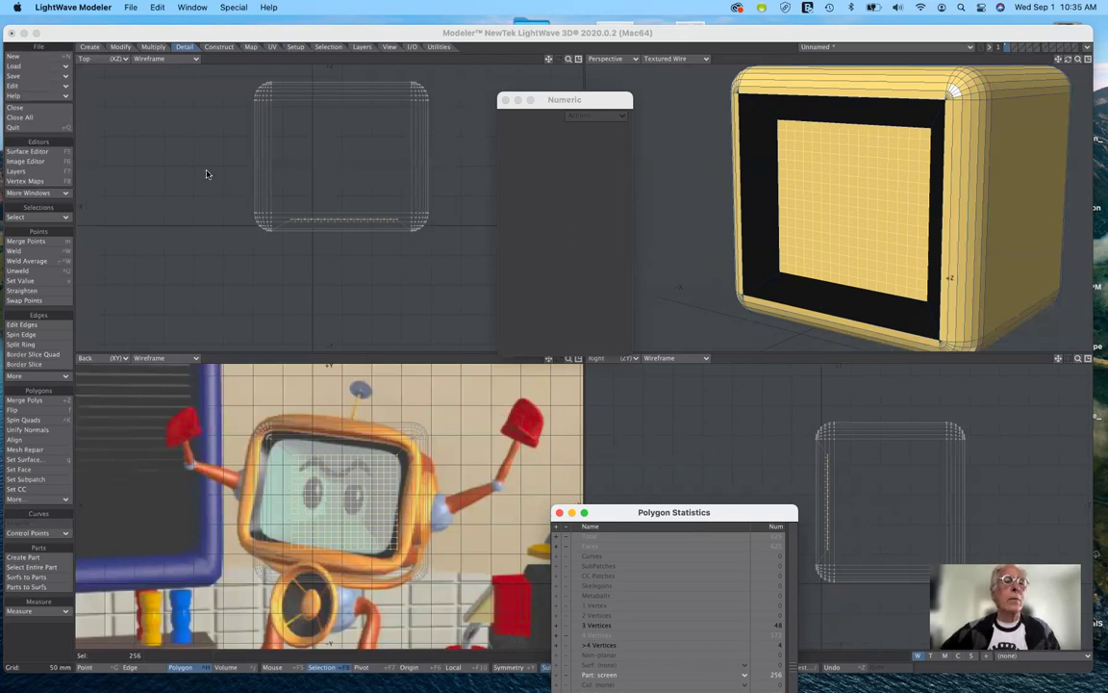
Step: Start the Magnet tool with Radial falloff and reshape the falloff curve into a broad, rounded dome
click(113, 46)
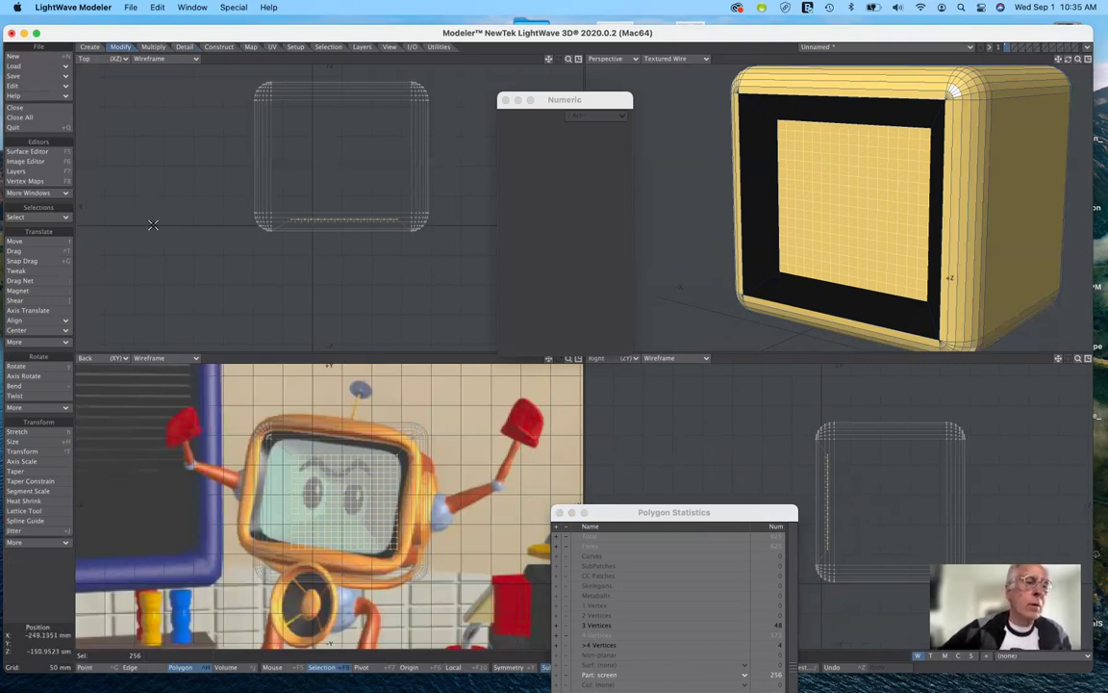
click(38, 292)
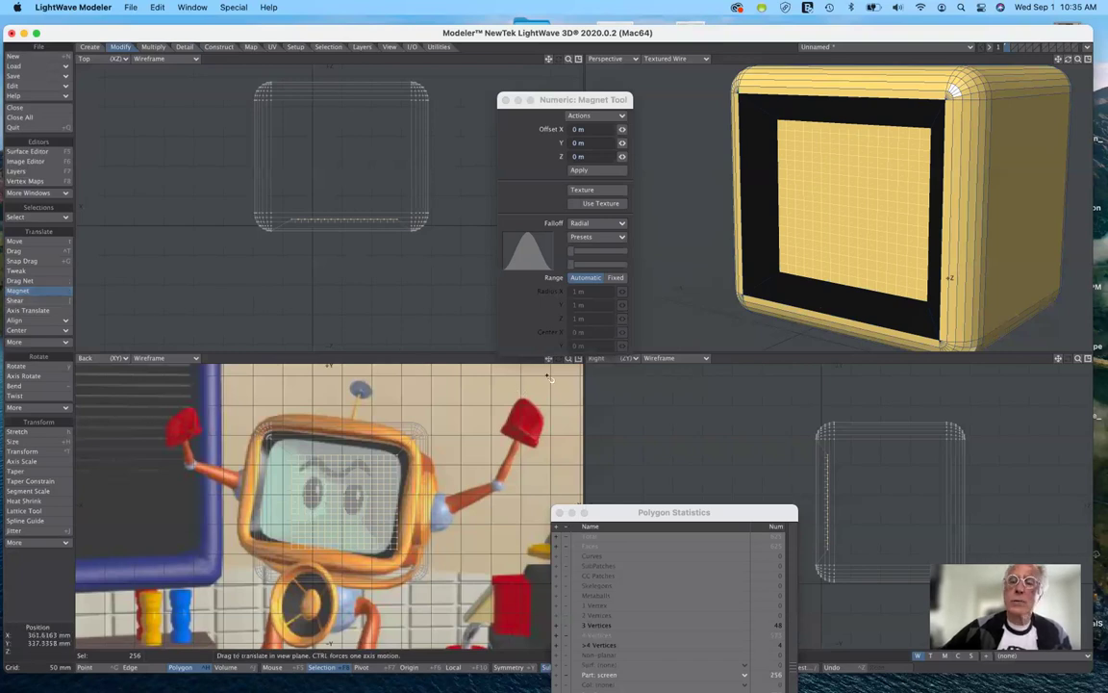
click(582, 222)
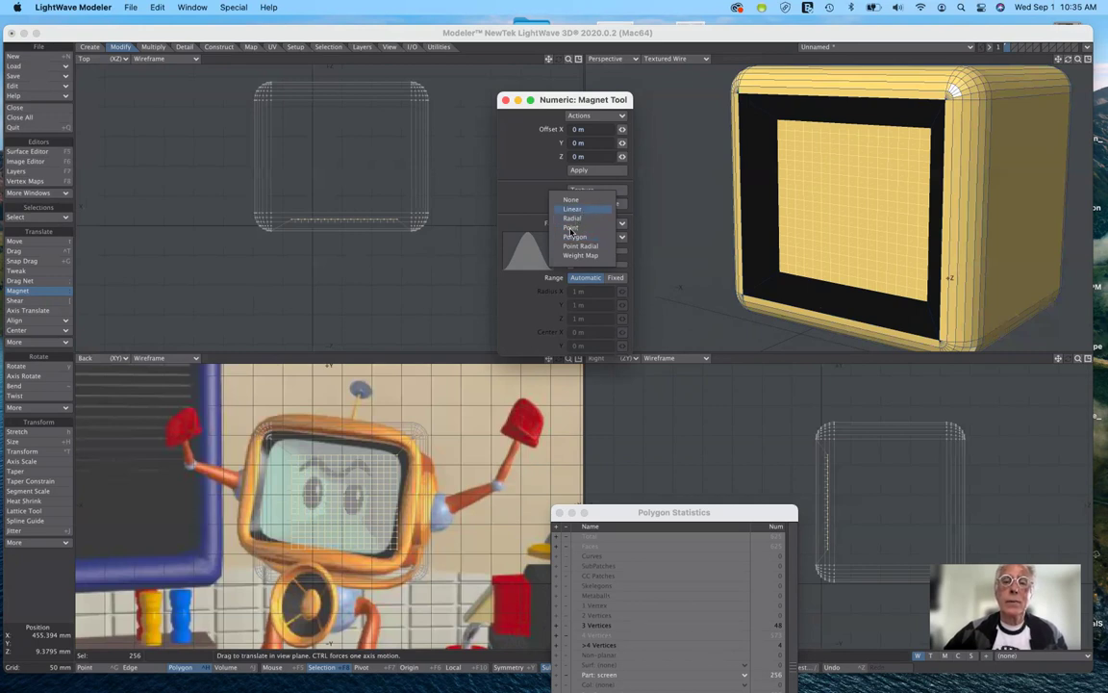
click(575, 220)
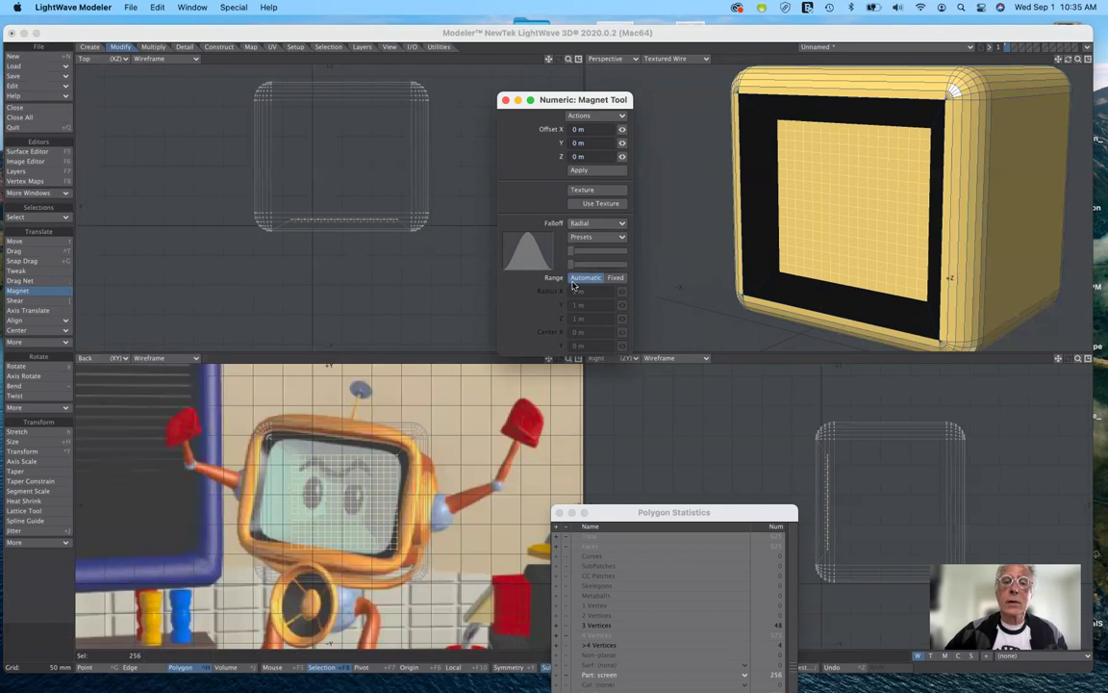
drag(572, 254, 632, 254)
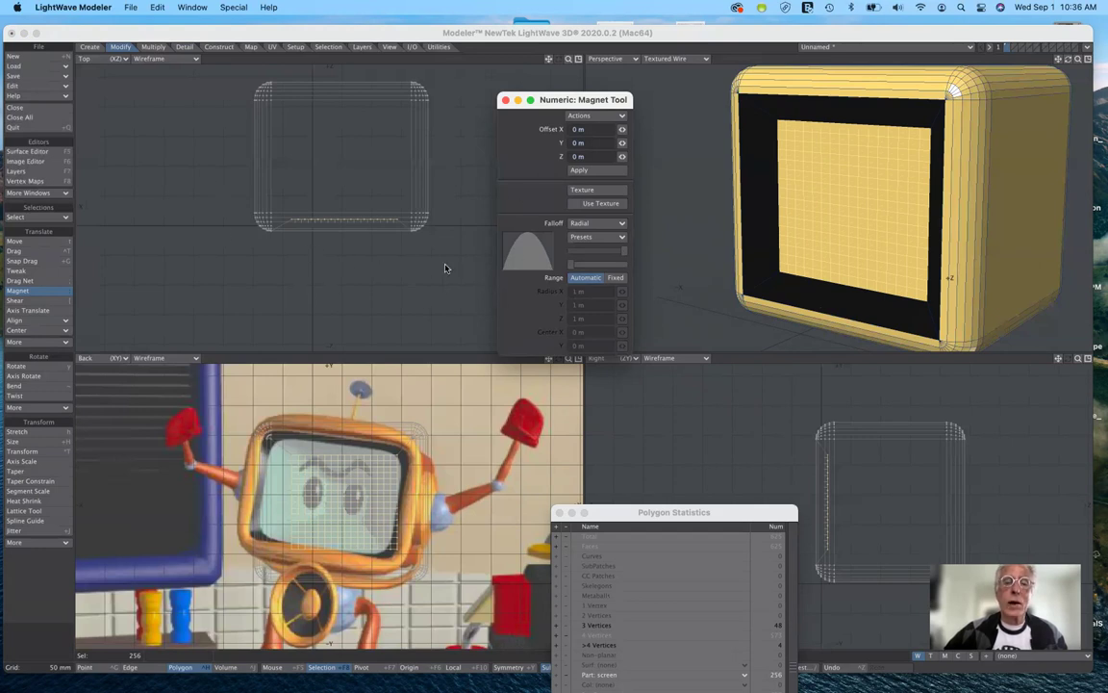
Step: Fit a radial falloff of about 210 x 176 x 96 mm radius around the screen and push its centre about 16 mm into the head
click(346, 223)
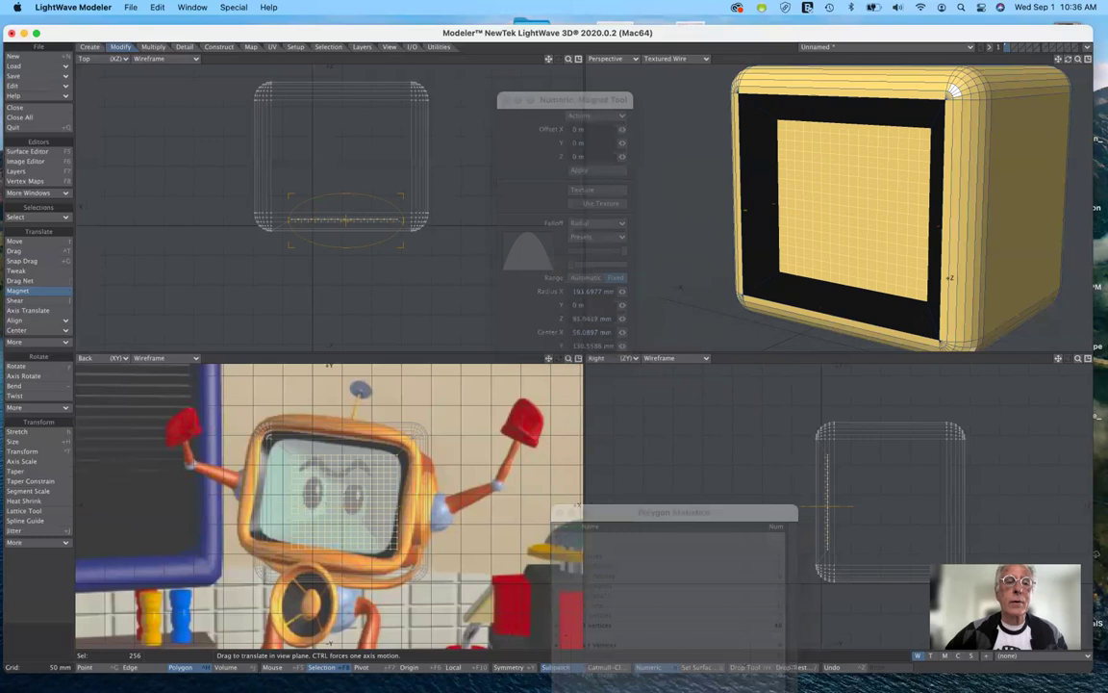
drag(350, 223, 348, 221)
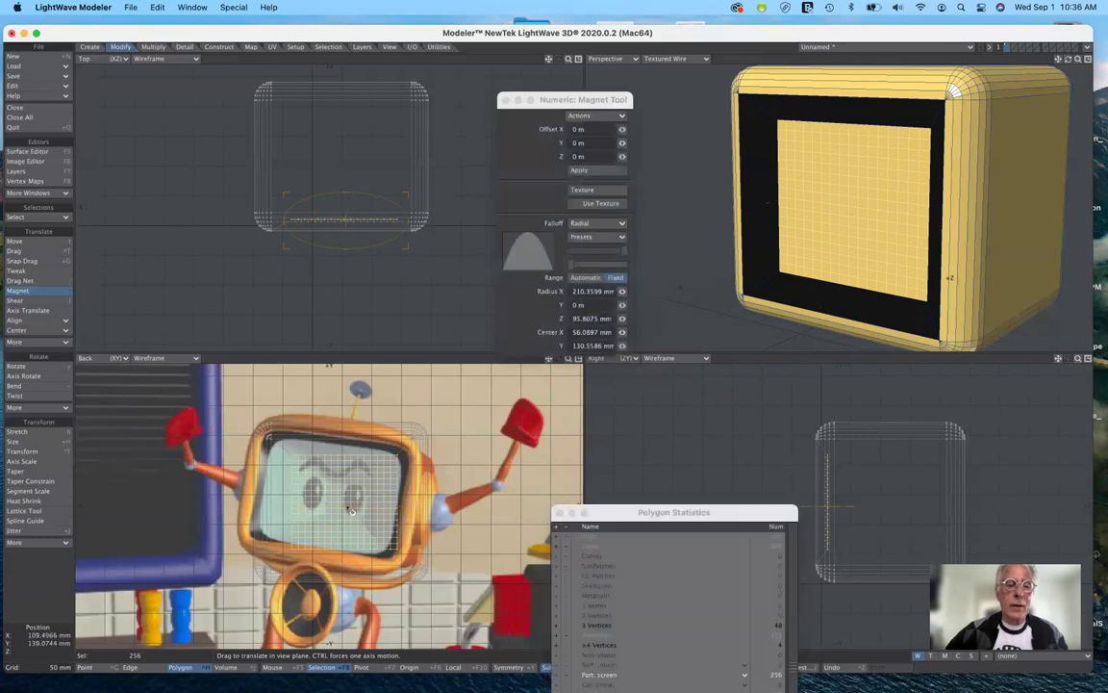
right_drag(310, 455, 591, 504)
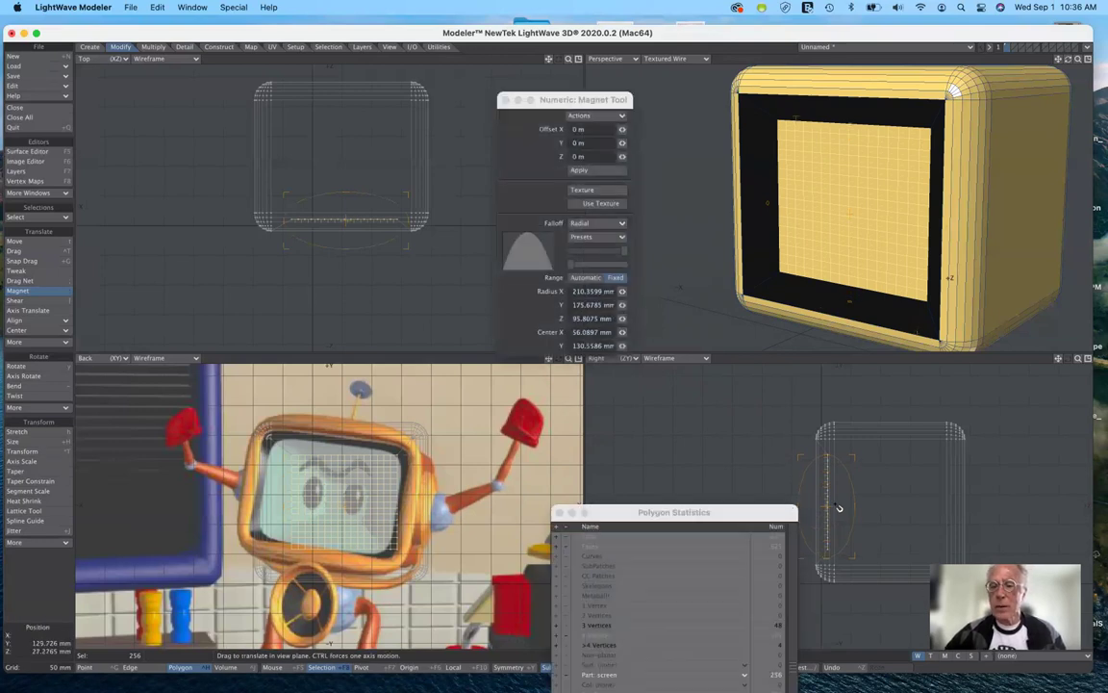
drag(833, 507, 833, 505)
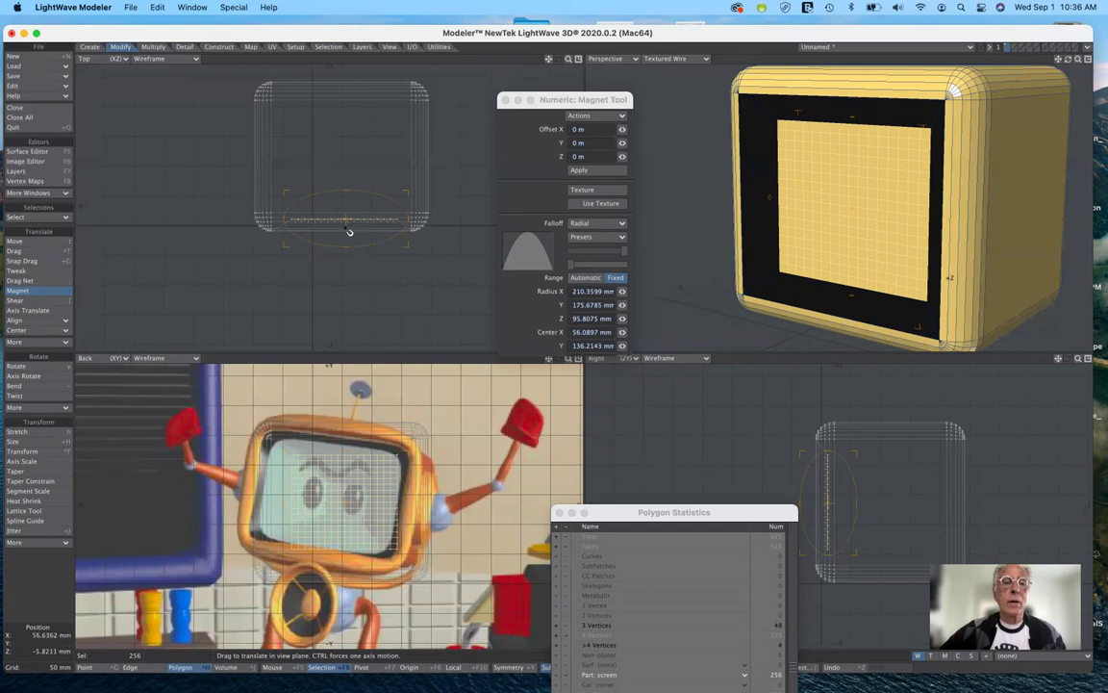
drag(349, 220, 349, 206)
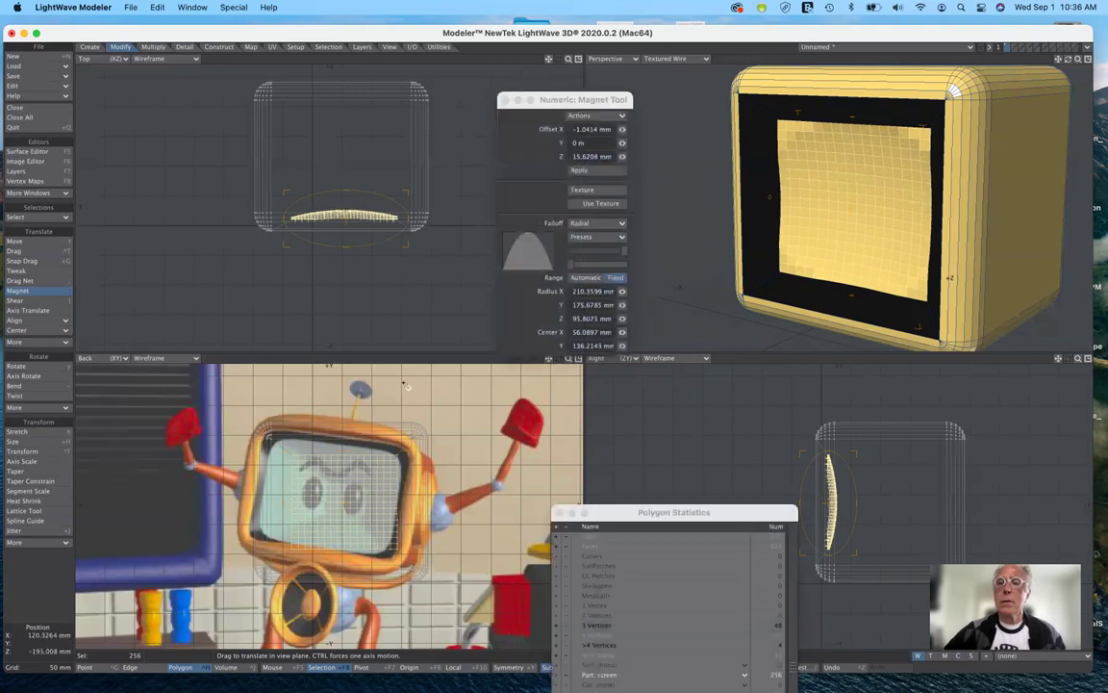
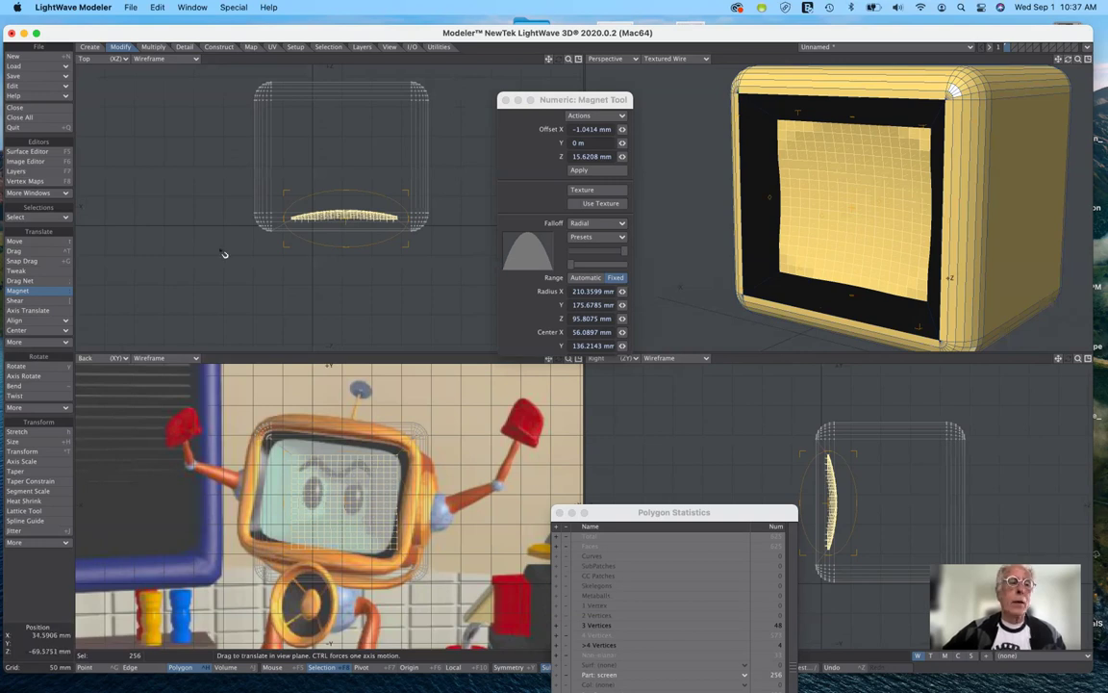
Step: Assign the selected screen polygons a new surface named "screen" with a cyan color of 62, 255, 255
click(43, 291)
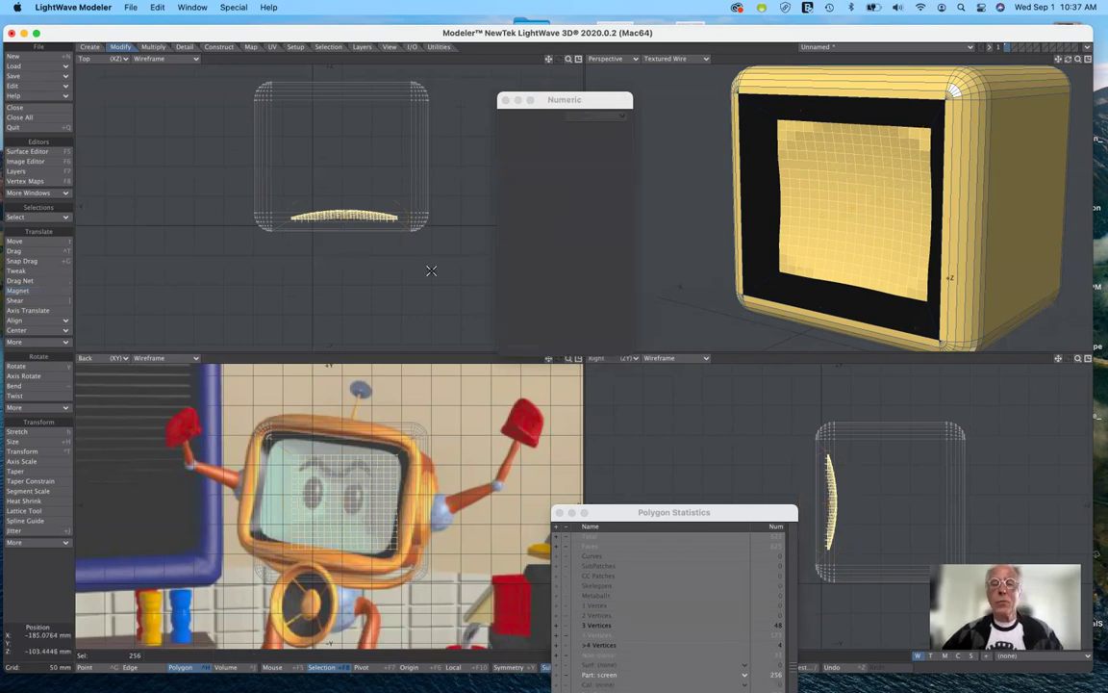
key(q)
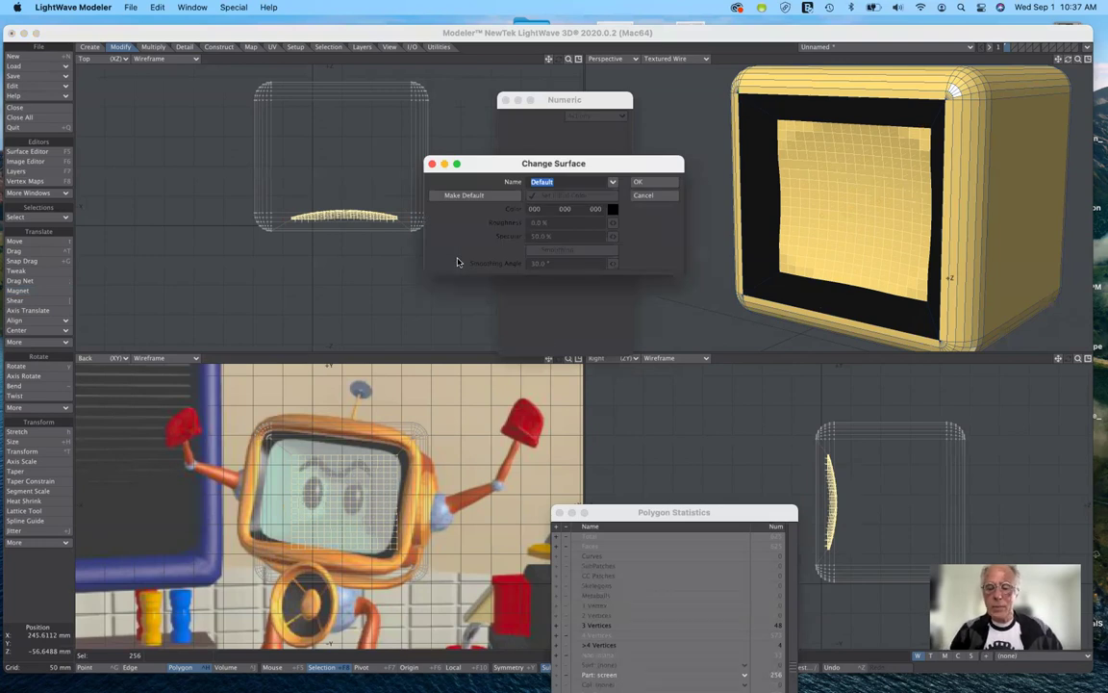
text(screen)
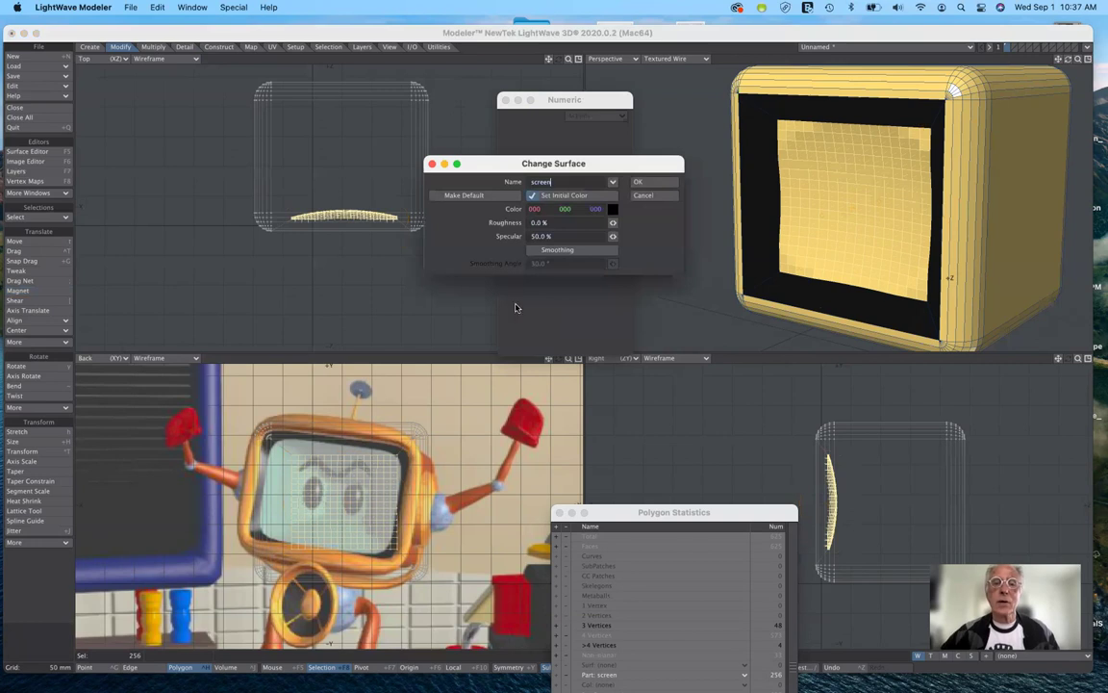
click(612, 209)
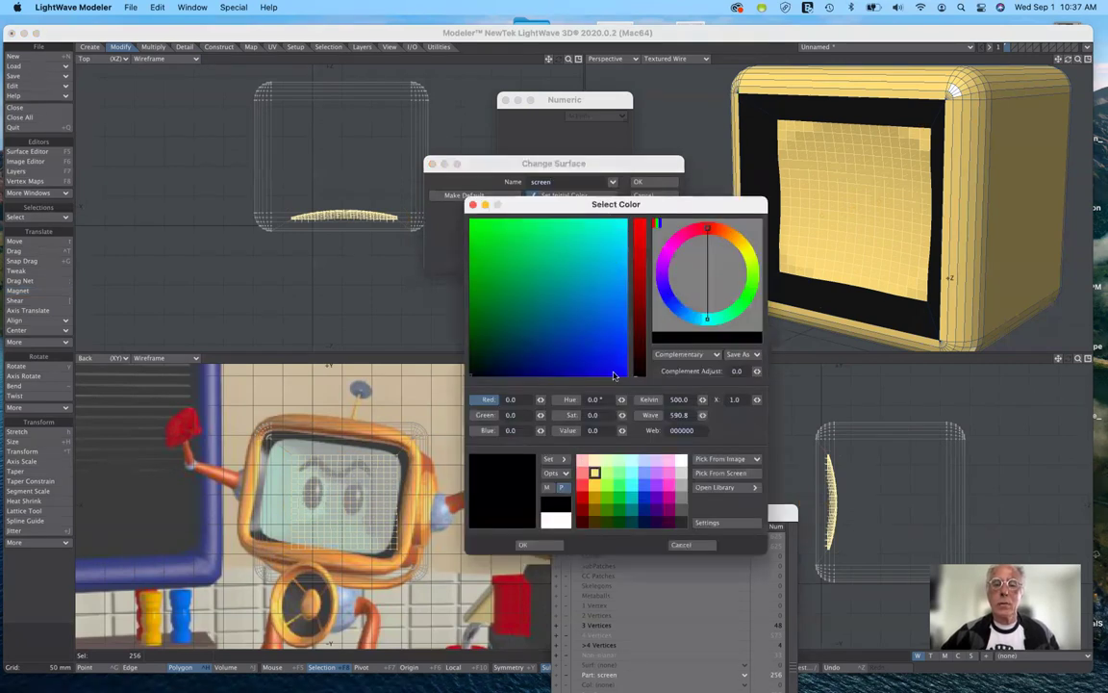
click(631, 485)
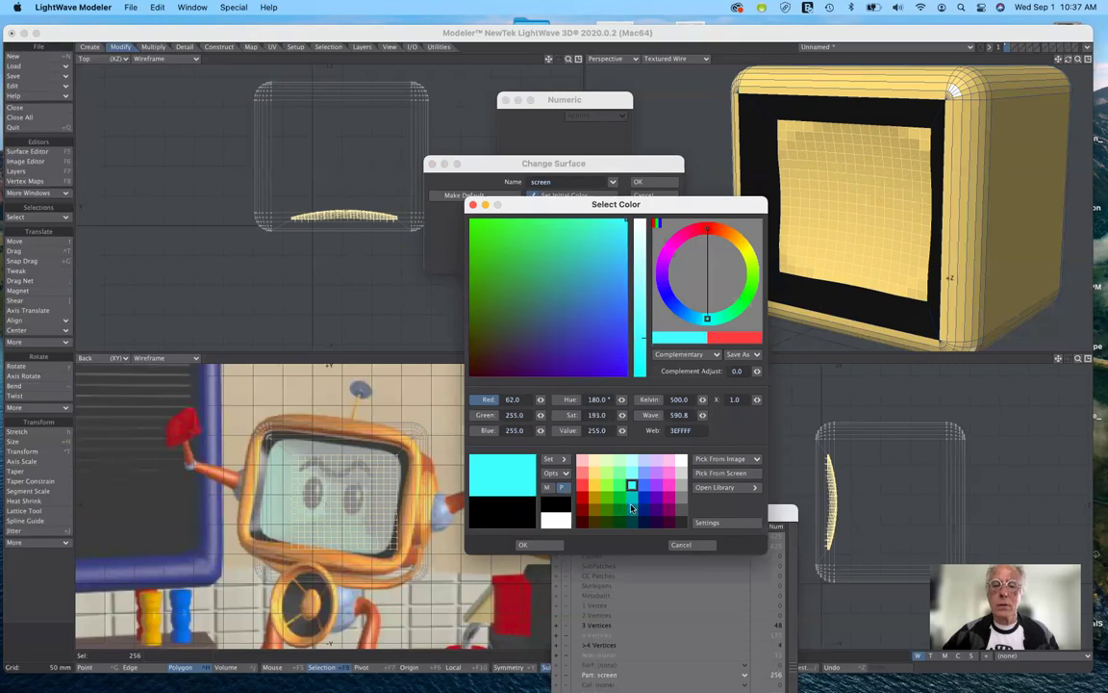
click(555, 546)
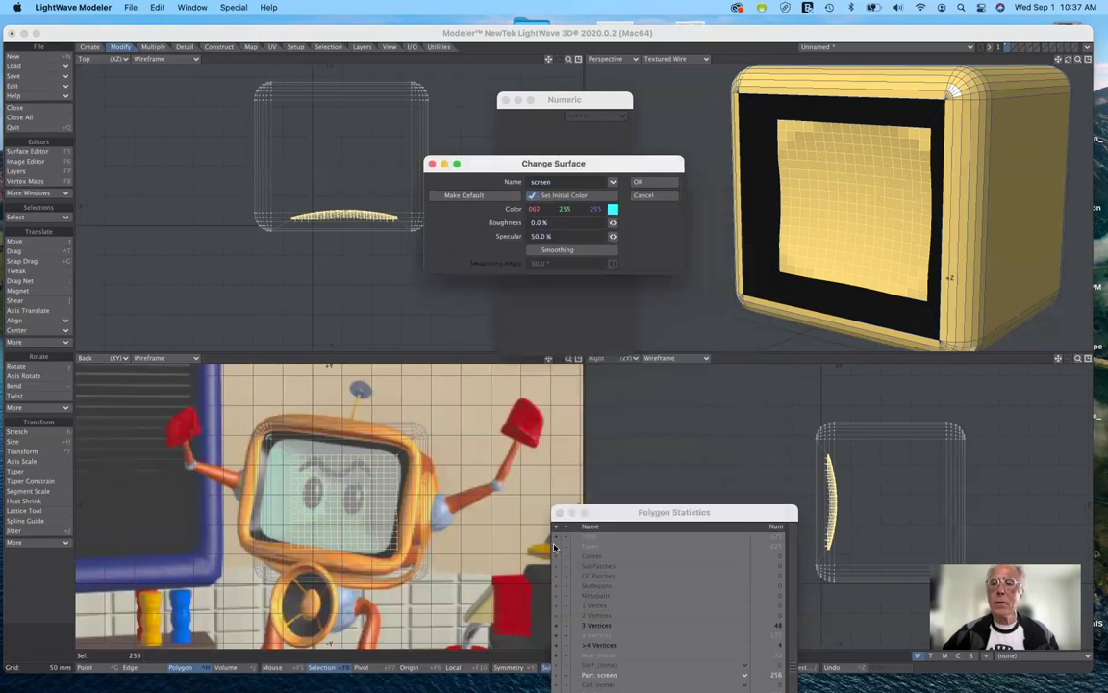
click(639, 182)
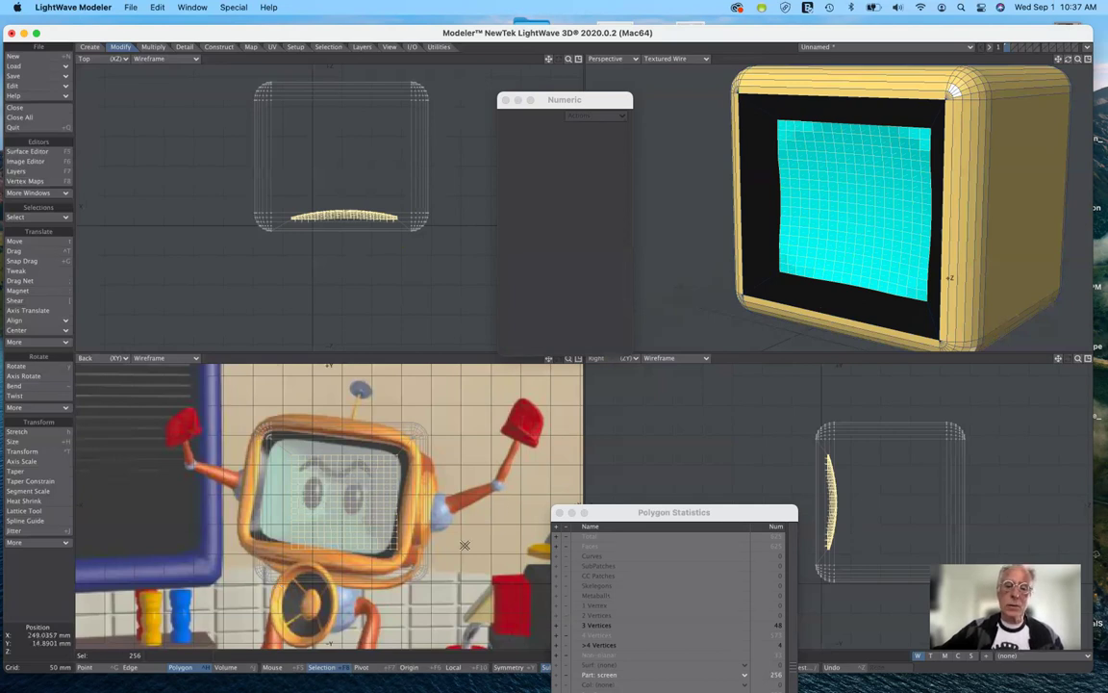
Step: Deselect the screen polygons and set the perspective view's display style to Texture
drag(663, 519, 641, 393)
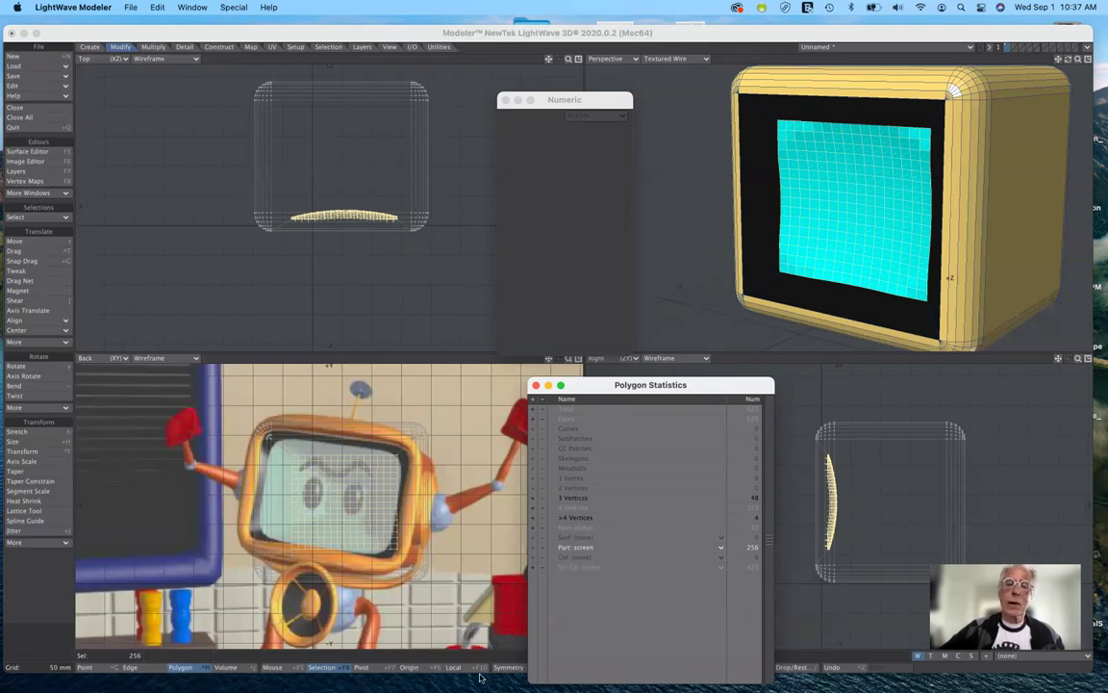
drag(618, 386, 621, 342)
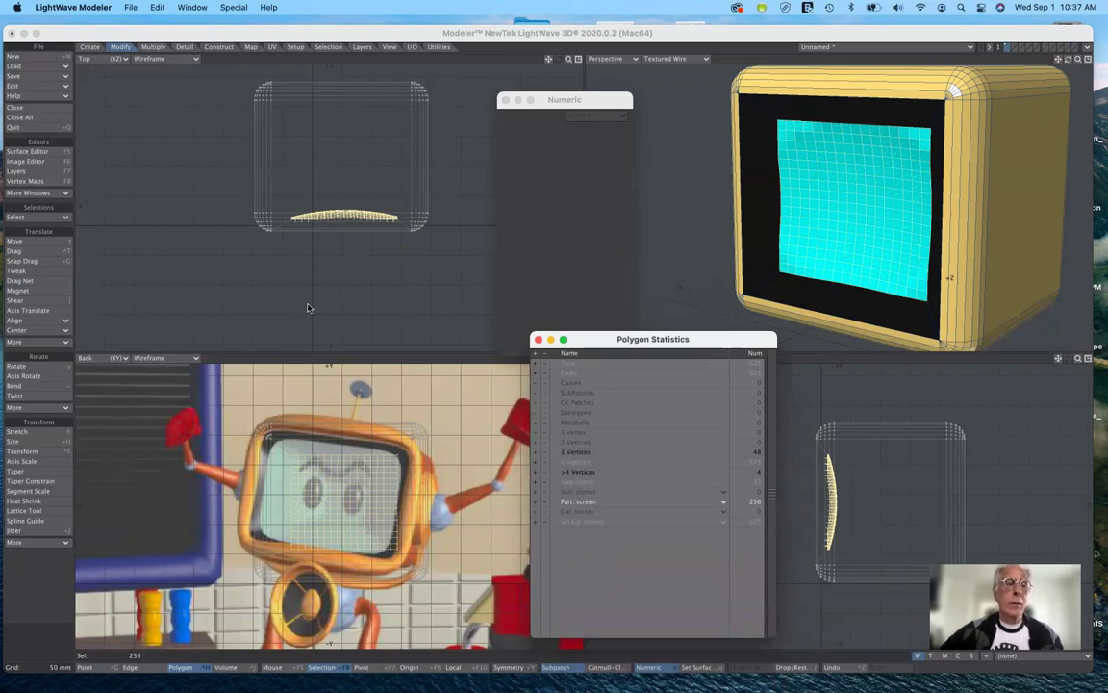
click(31, 650)
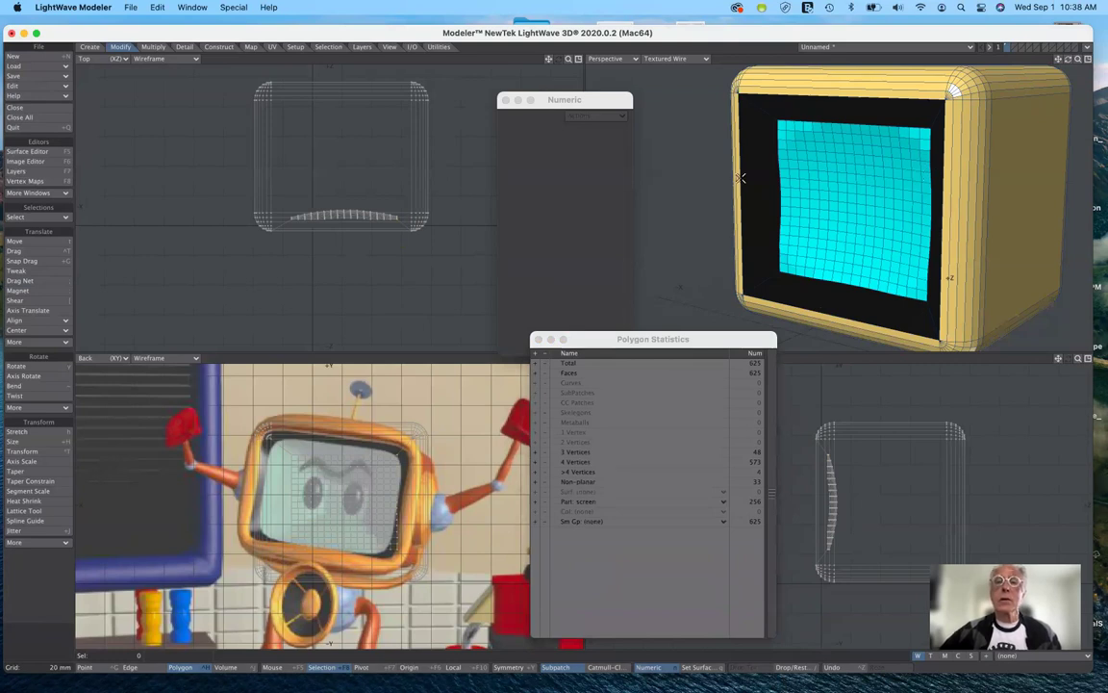
click(677, 59)
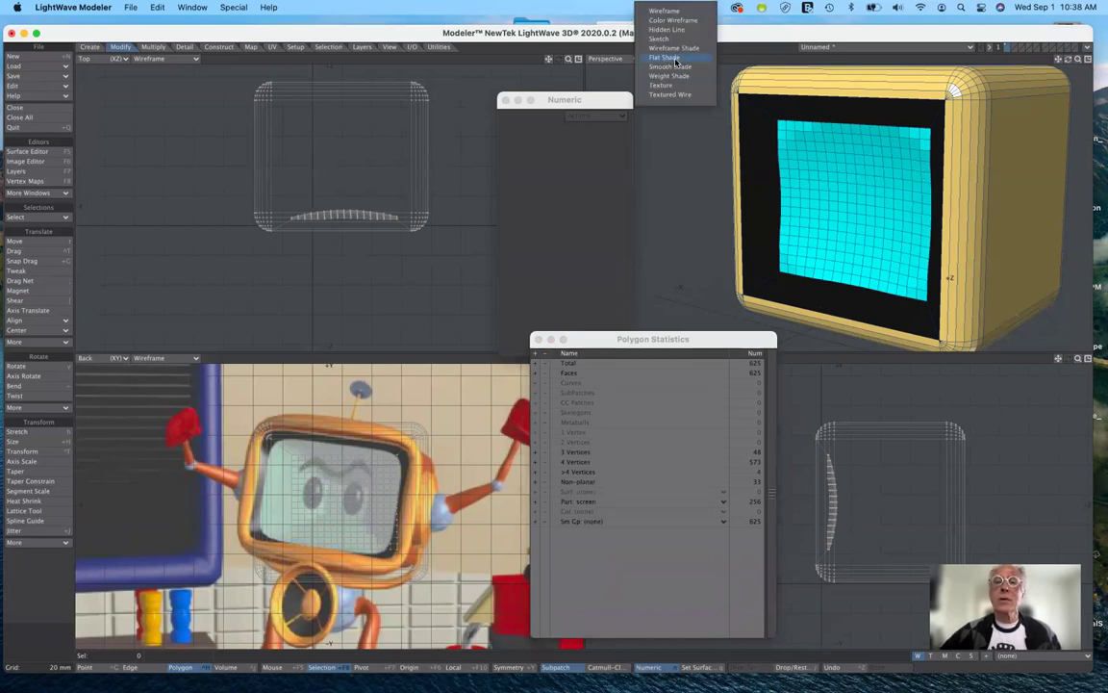
click(676, 85)
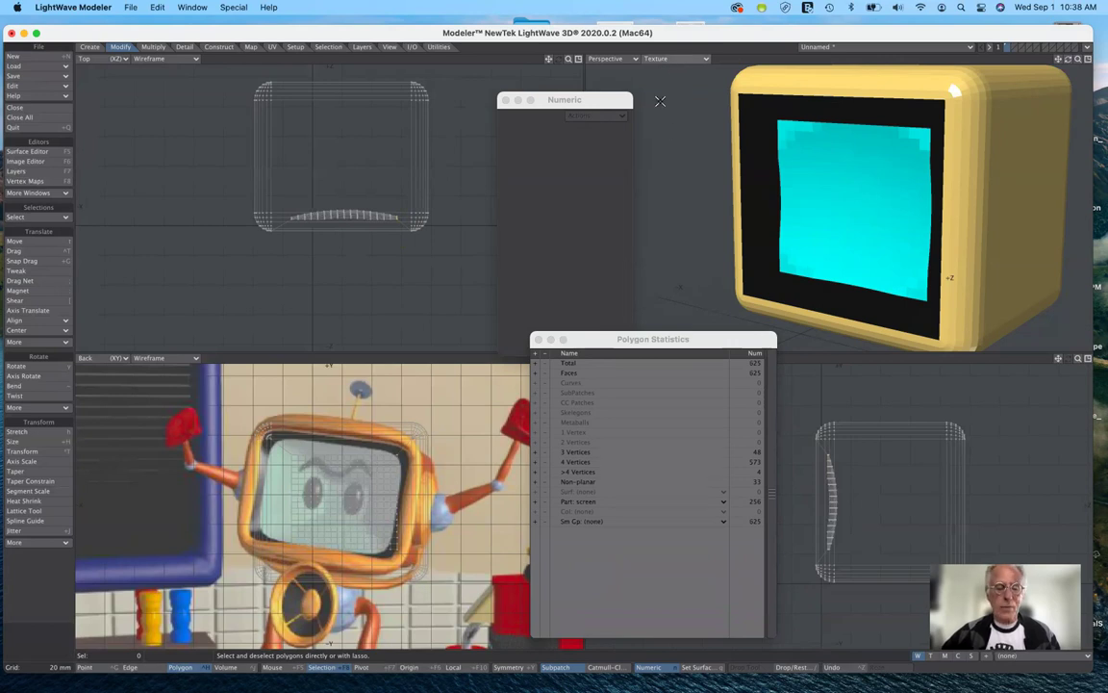
Step: Try converting the model to SubPatches and switch it back to regular faces
key(Tab)
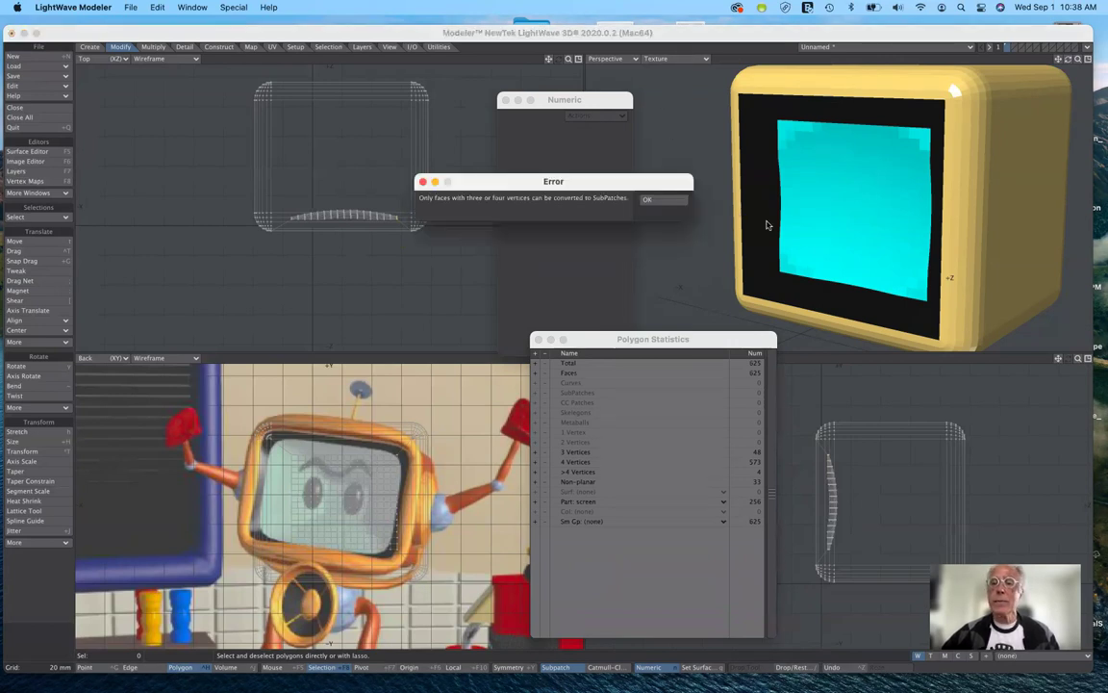
click(671, 200)
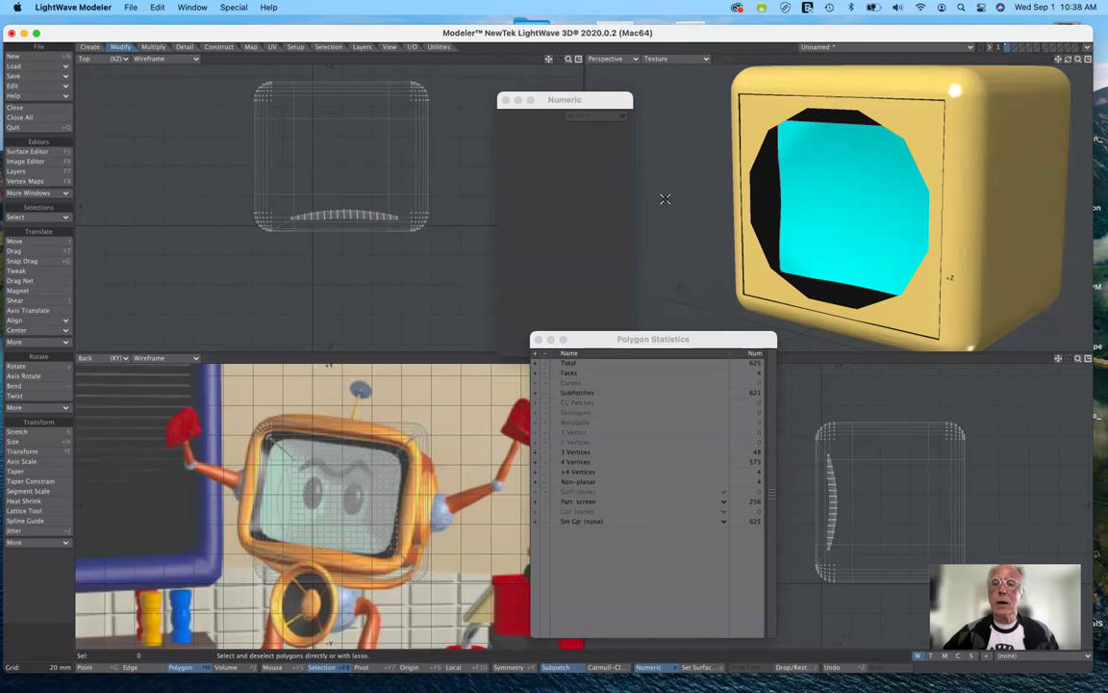
key(Tab)
click(663, 198)
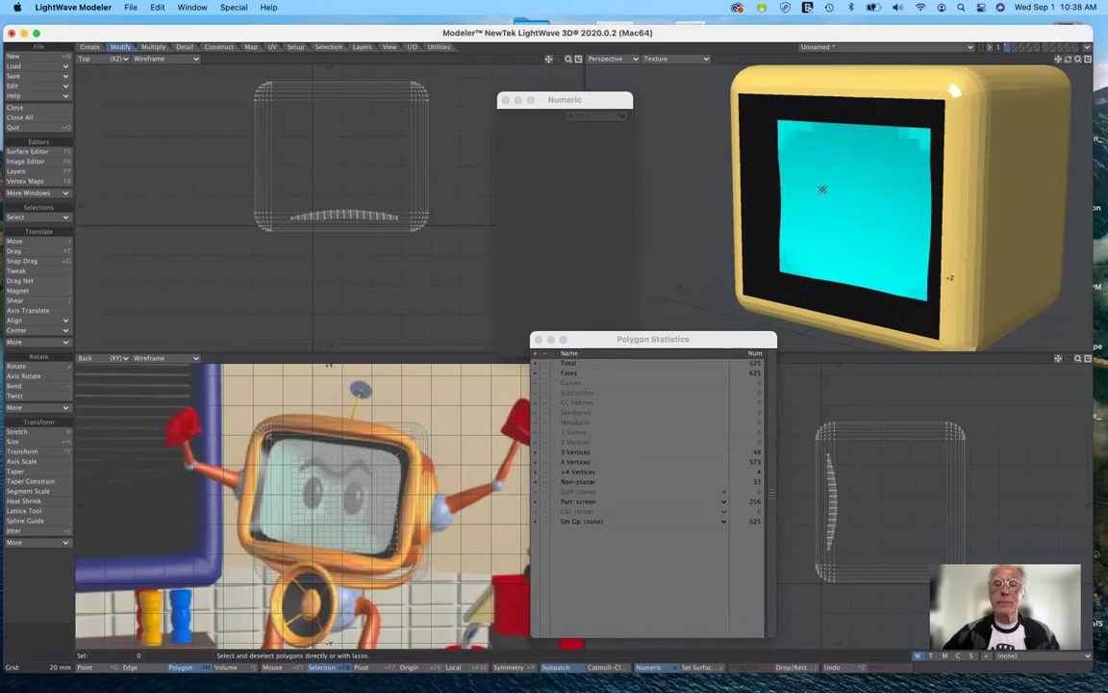
Step: Save the object as rebootFall2021 in the objects folder
drag(732, 341, 680, 389)
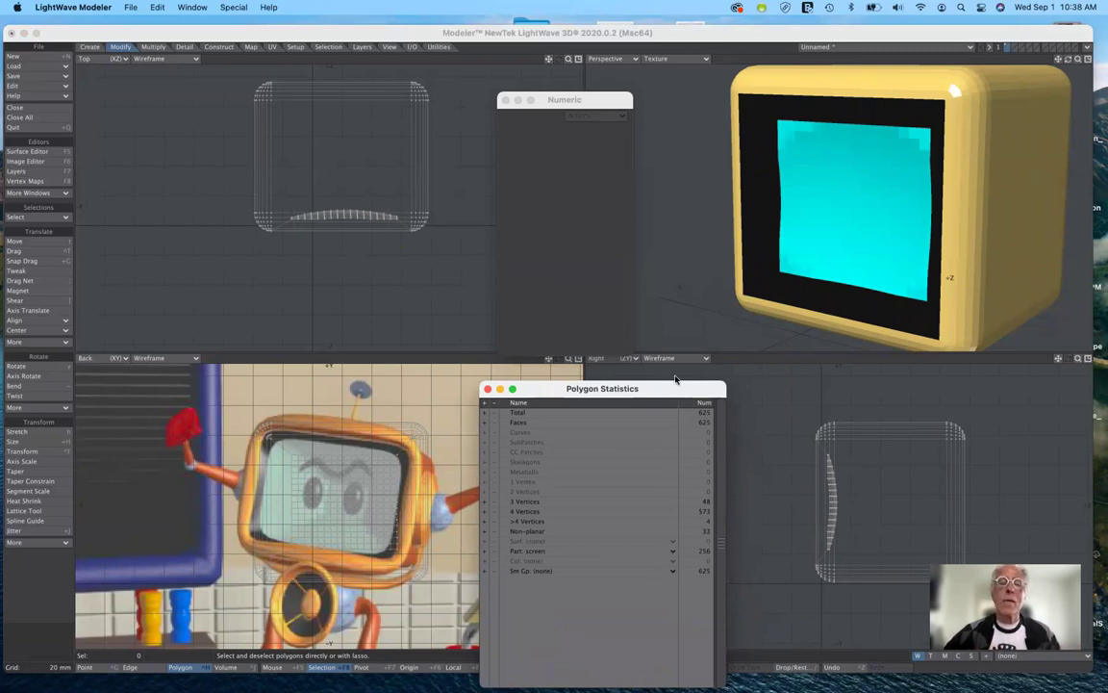
click(44, 77)
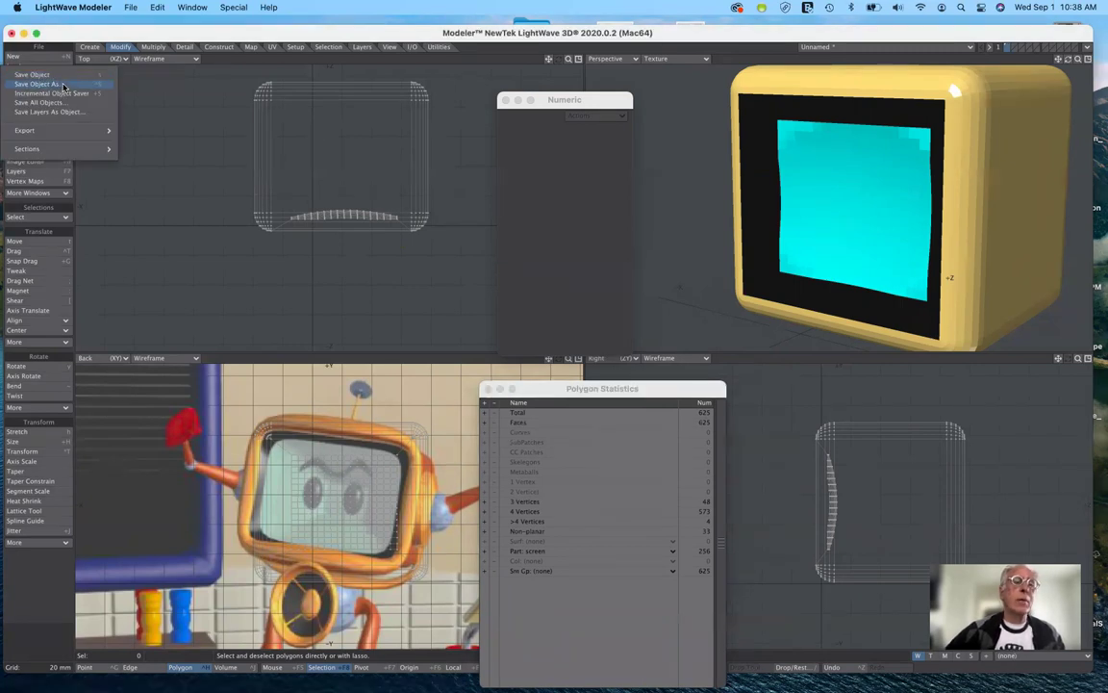
click(62, 84)
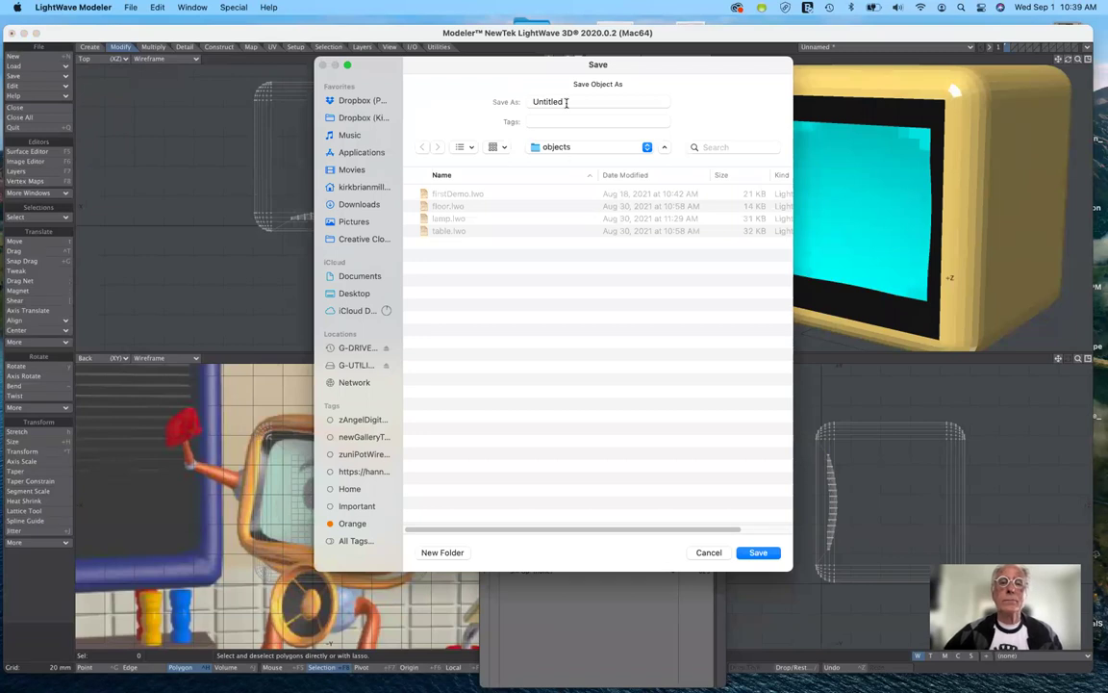
click(499, 102)
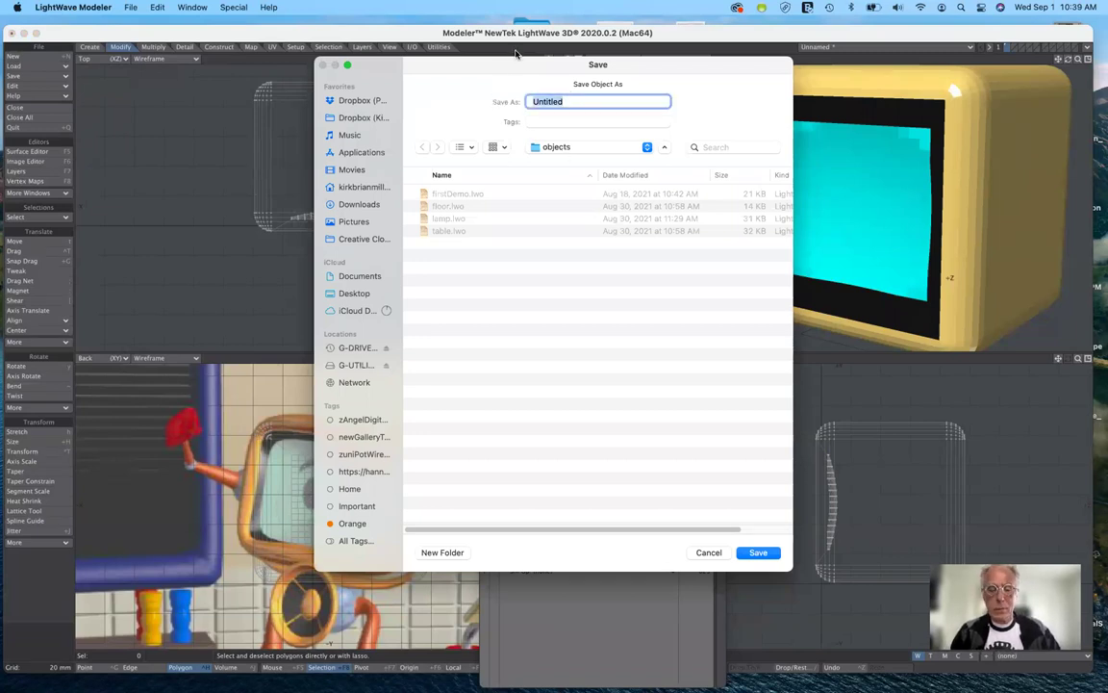
text(t)
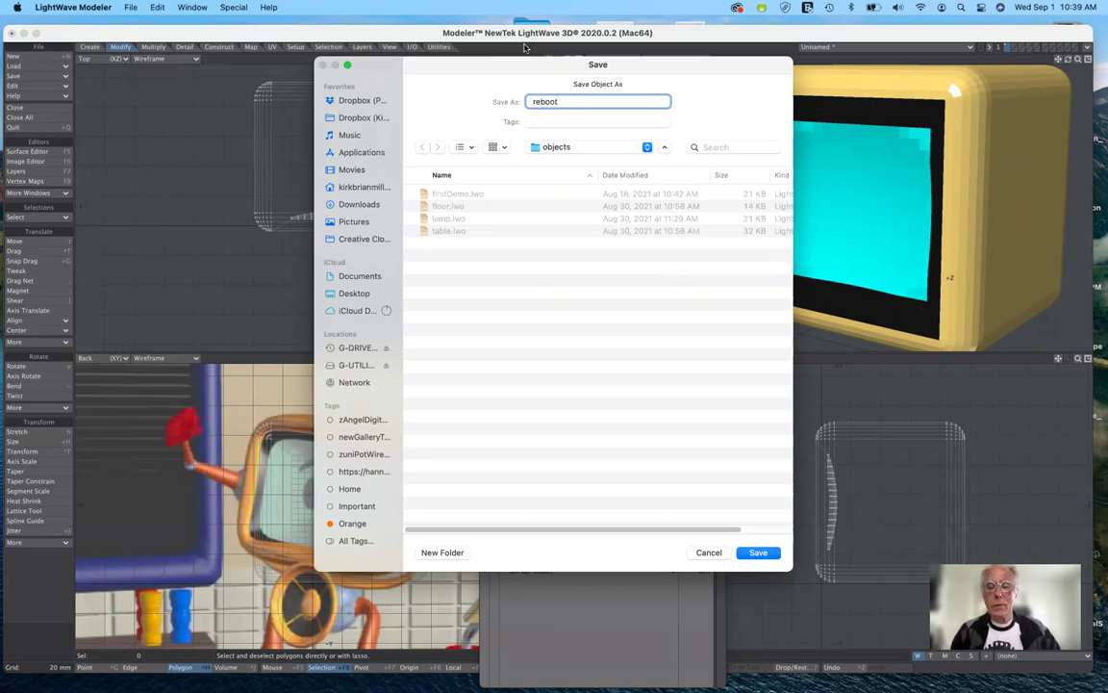
text(ebootFall2021)
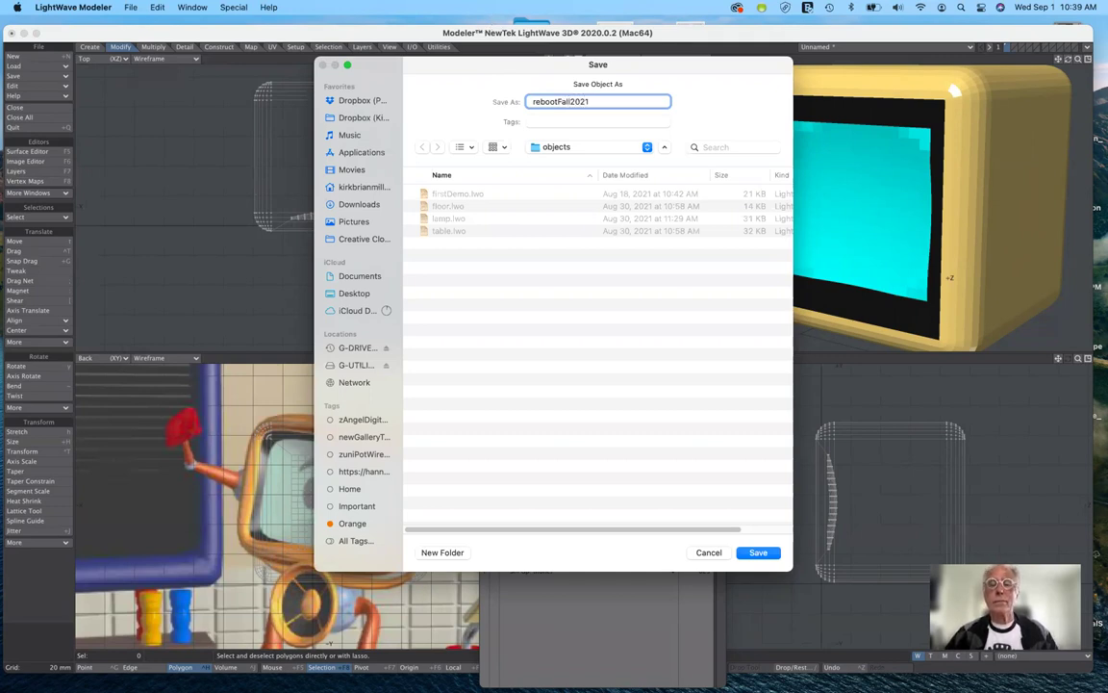
click(766, 553)
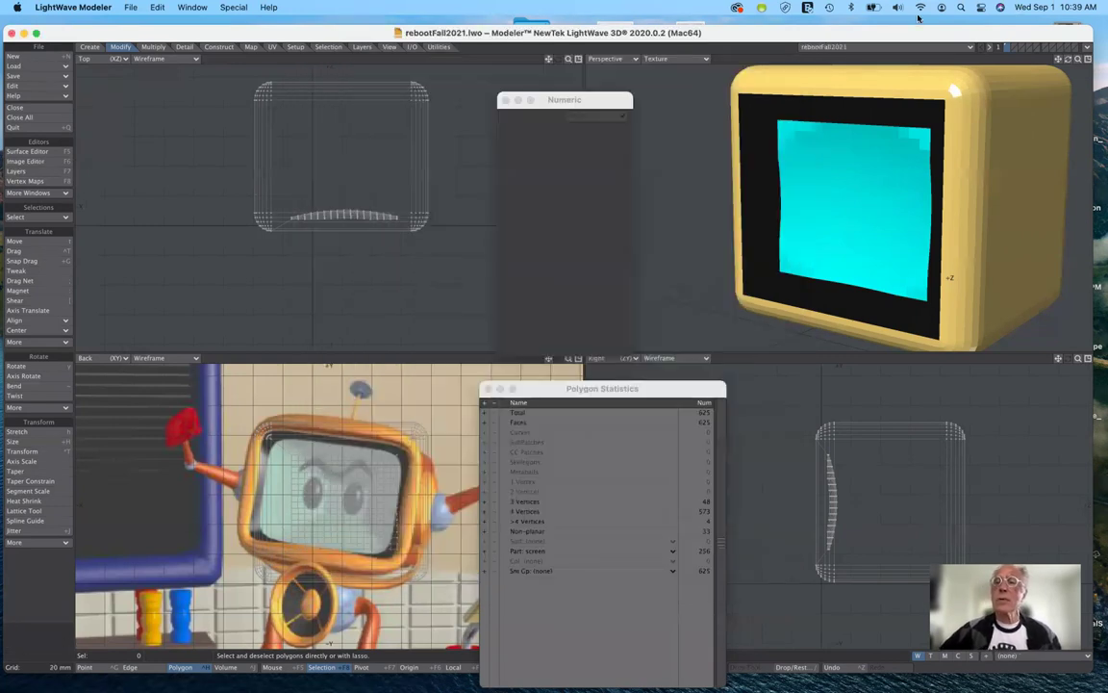
Step: Switch to the empty second layer and move the Polygon Statistics window clear of the back view
click(1013, 45)
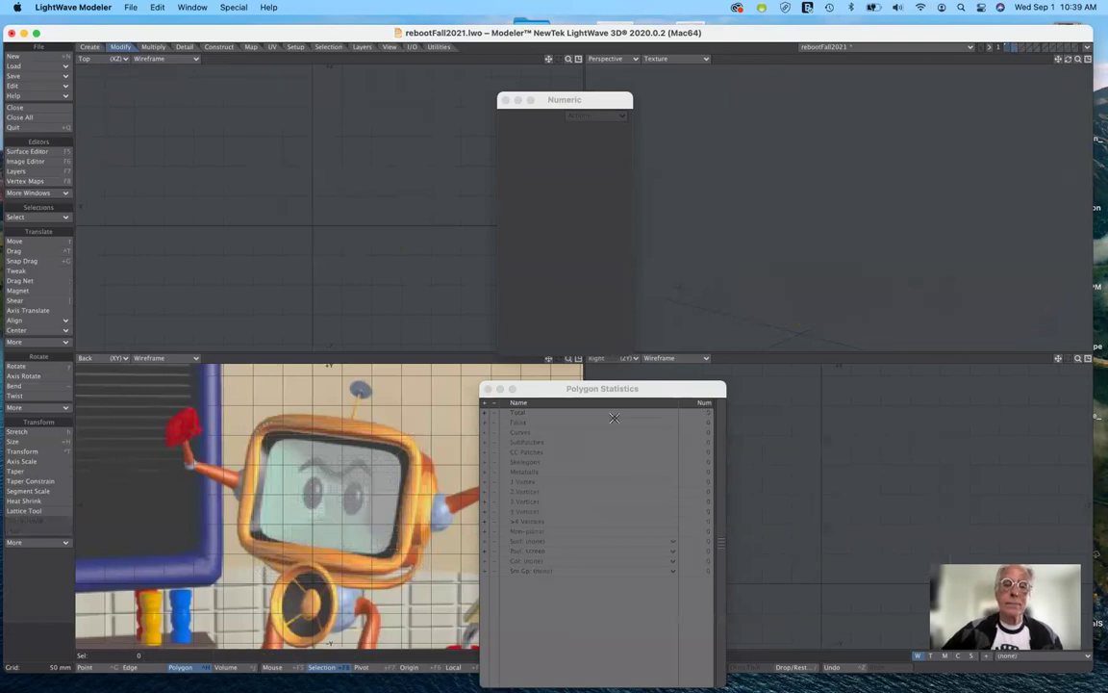
drag(627, 388, 743, 388)
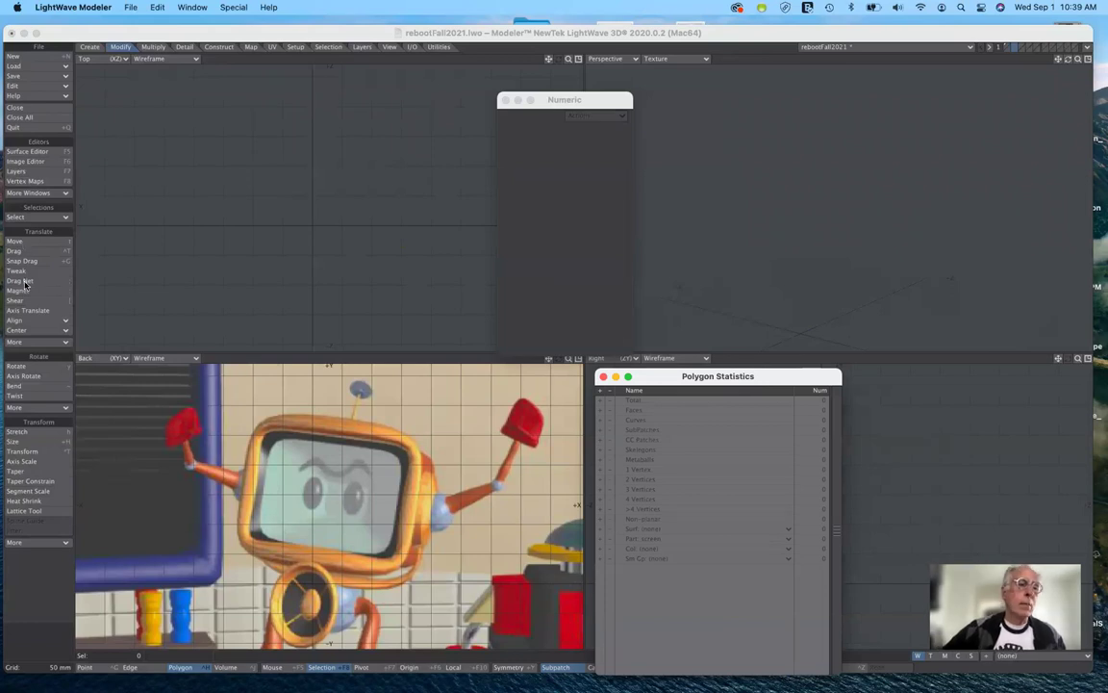
Step: Try a box over the robot's head in the back view and reset the Box tool's numeric settings
click(88, 47)
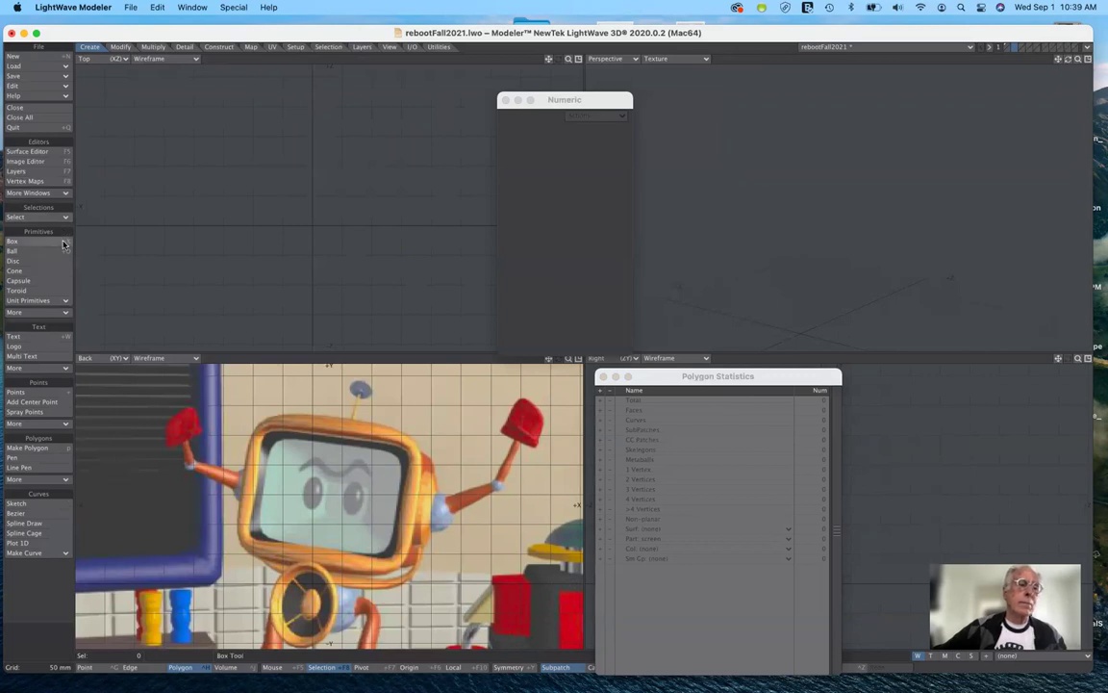
click(54, 241)
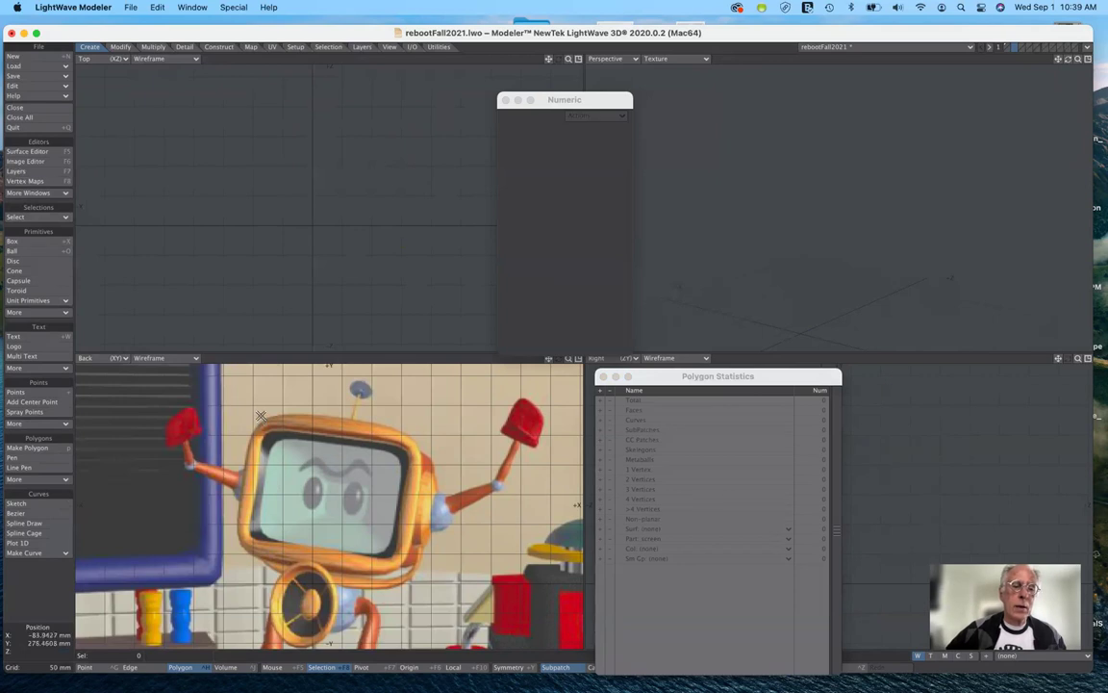
drag(261, 416, 402, 574)
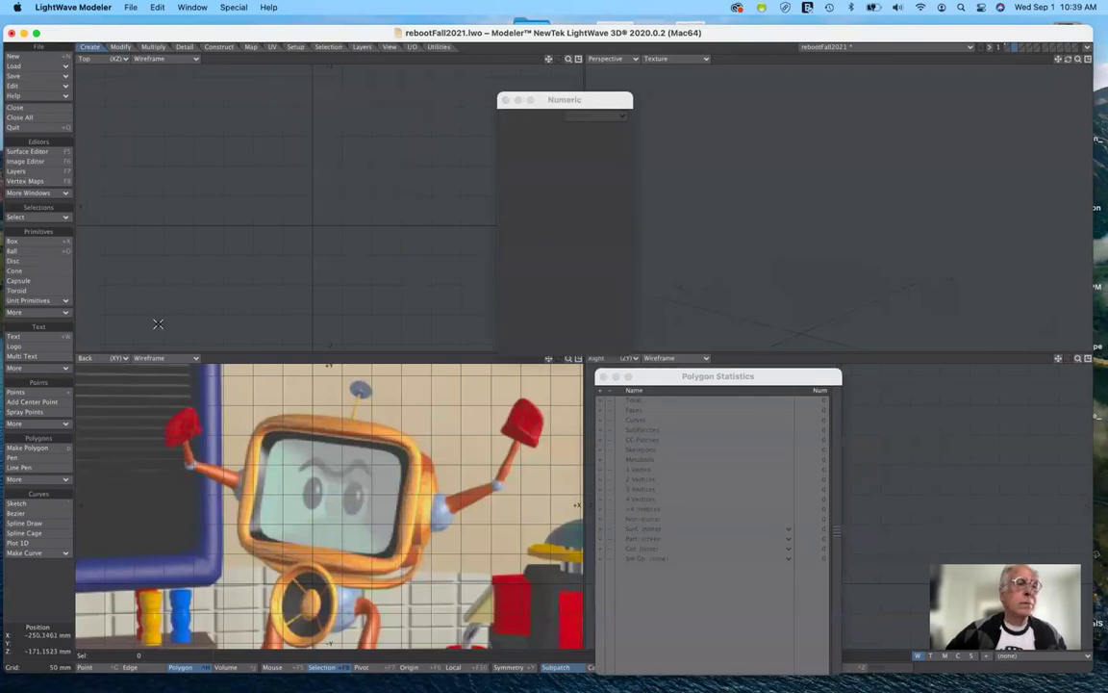
click(12, 241)
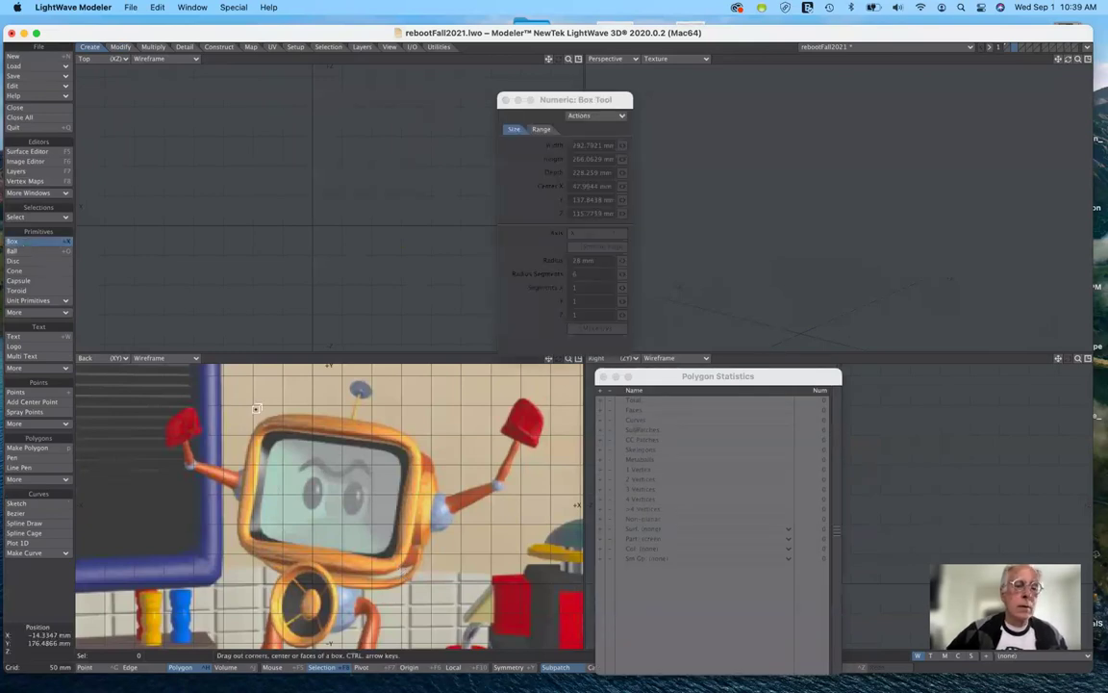
drag(261, 419, 409, 577)
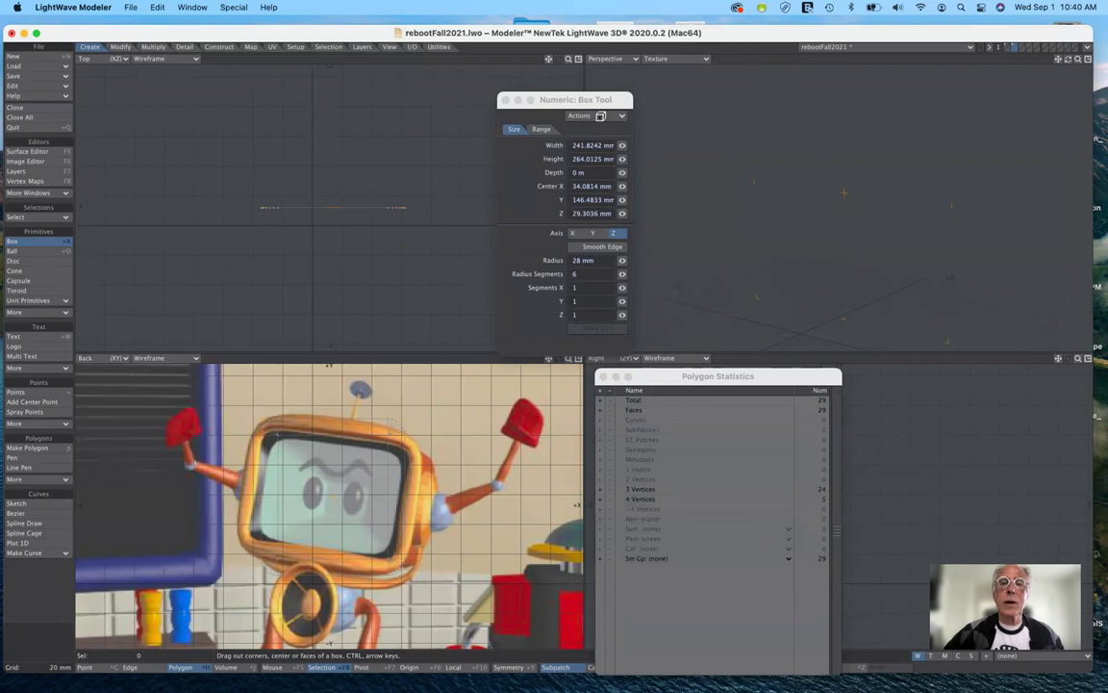
click(597, 117)
click(595, 128)
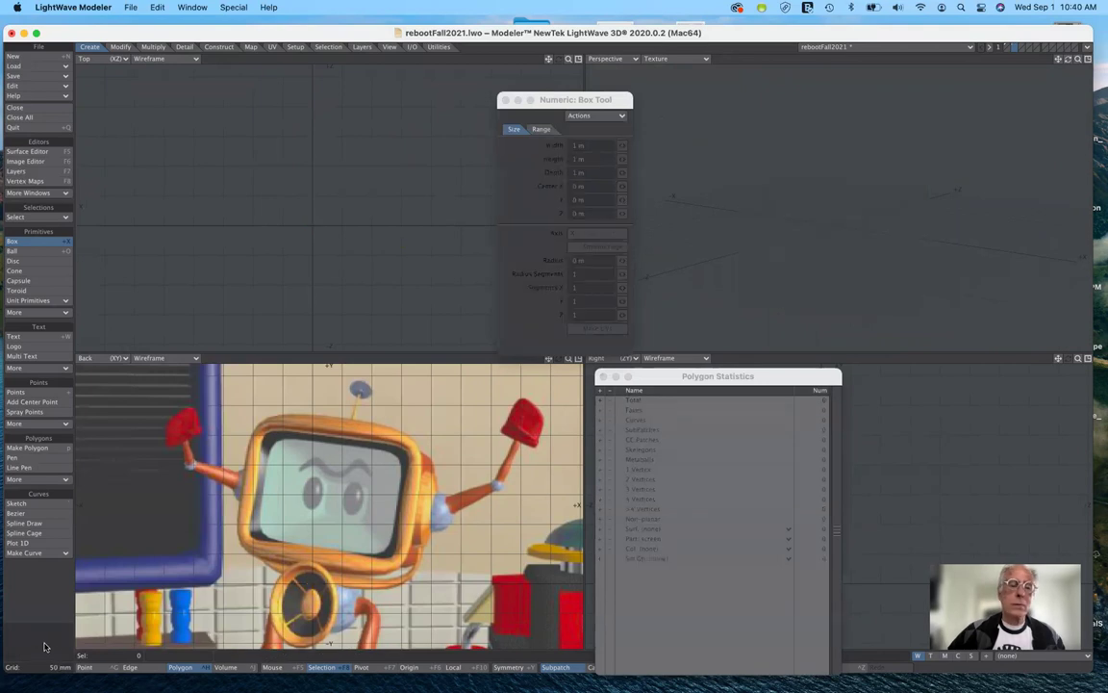
Step: Draw a sharp-edged box over the robot's head about 345 mm wide, 258 mm high and 242 mm deep
drag(261, 417, 389, 507)
drag(333, 205, 334, 107)
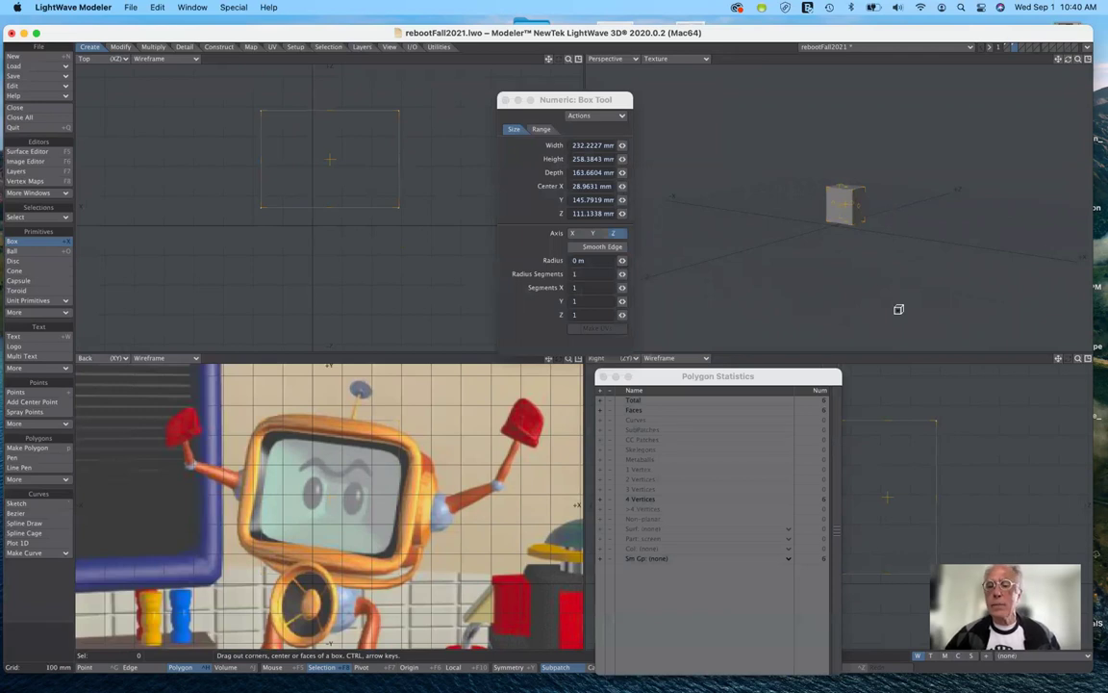
drag(787, 379, 719, 420)
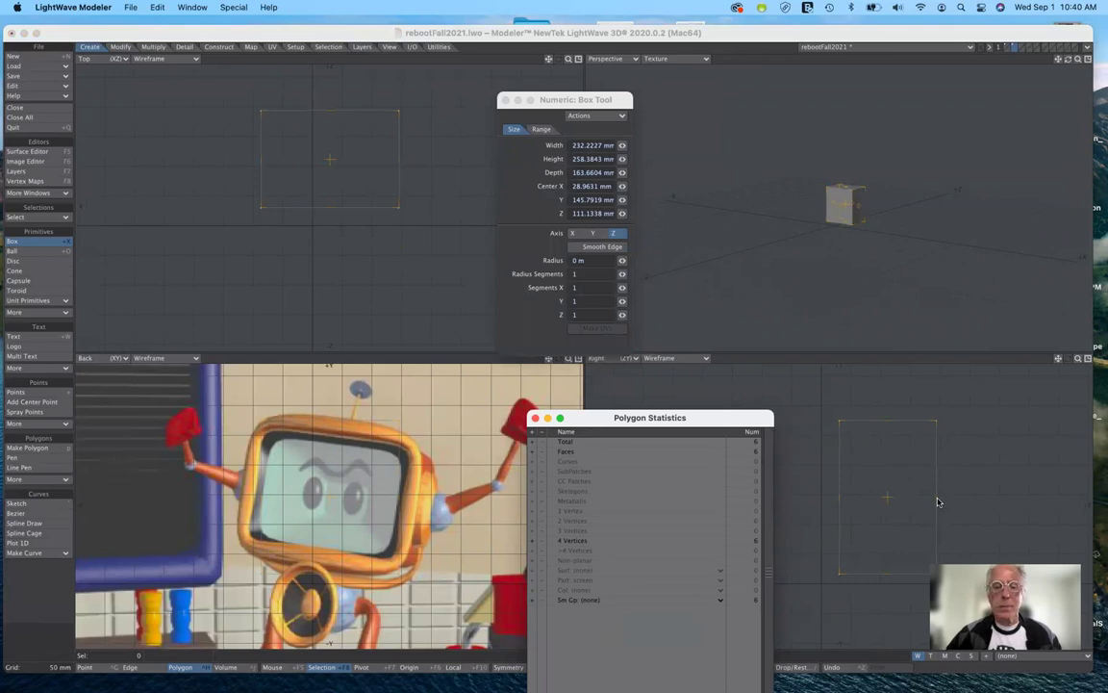
drag(939, 502, 983, 494)
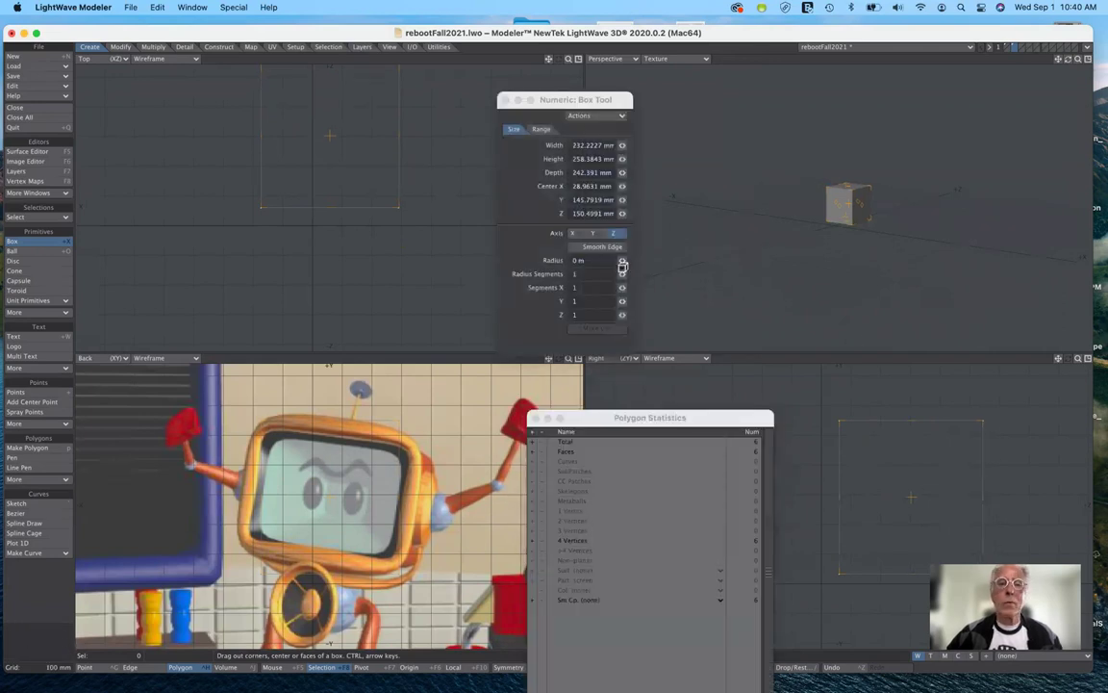
drag(399, 139, 467, 141)
drag(361, 133, 329, 136)
drag(561, 99, 583, 173)
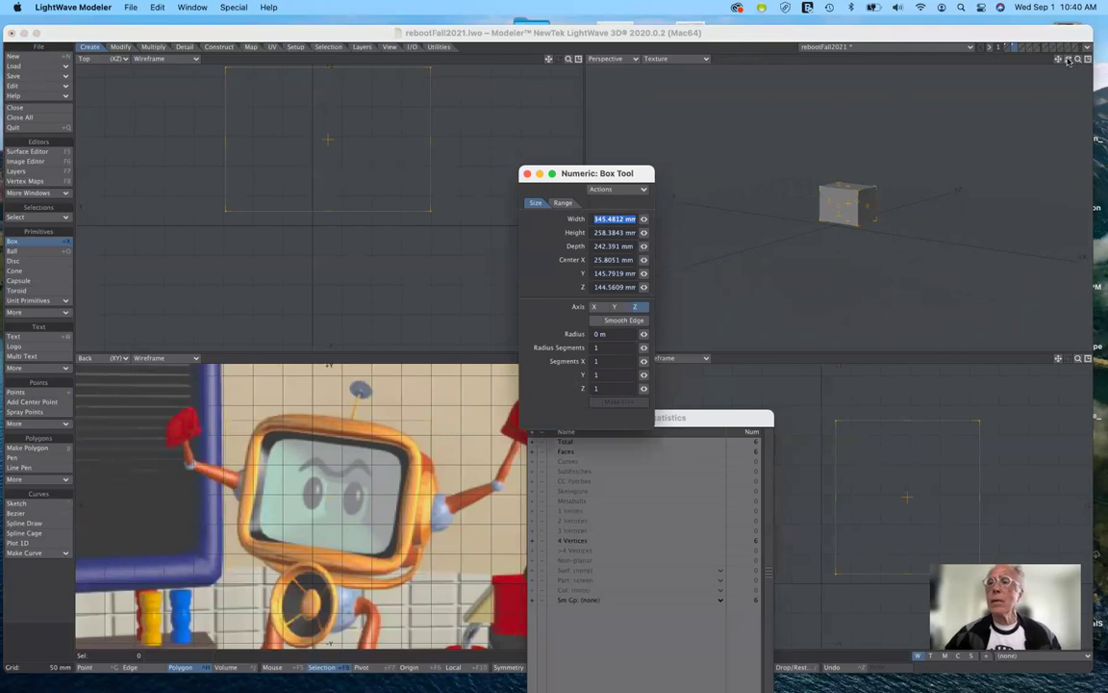
Step: Divide the box into 6 segments in X, 4 in Y and 4 in Z
drag(1068, 59, 1079, 59)
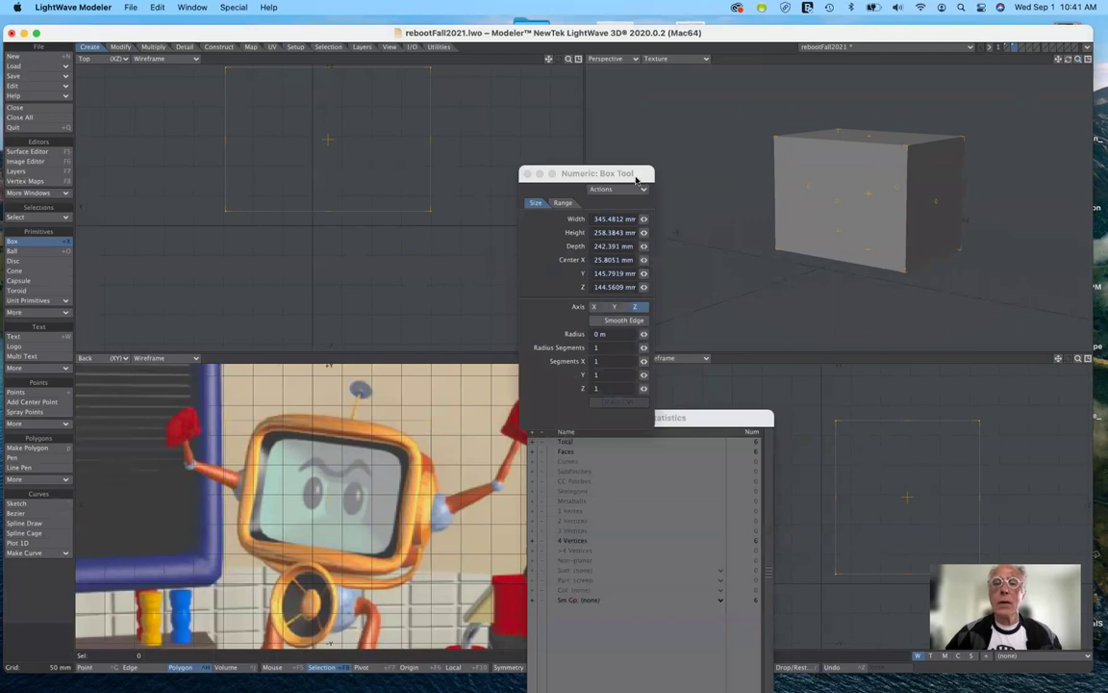
drag(632, 173, 633, 150)
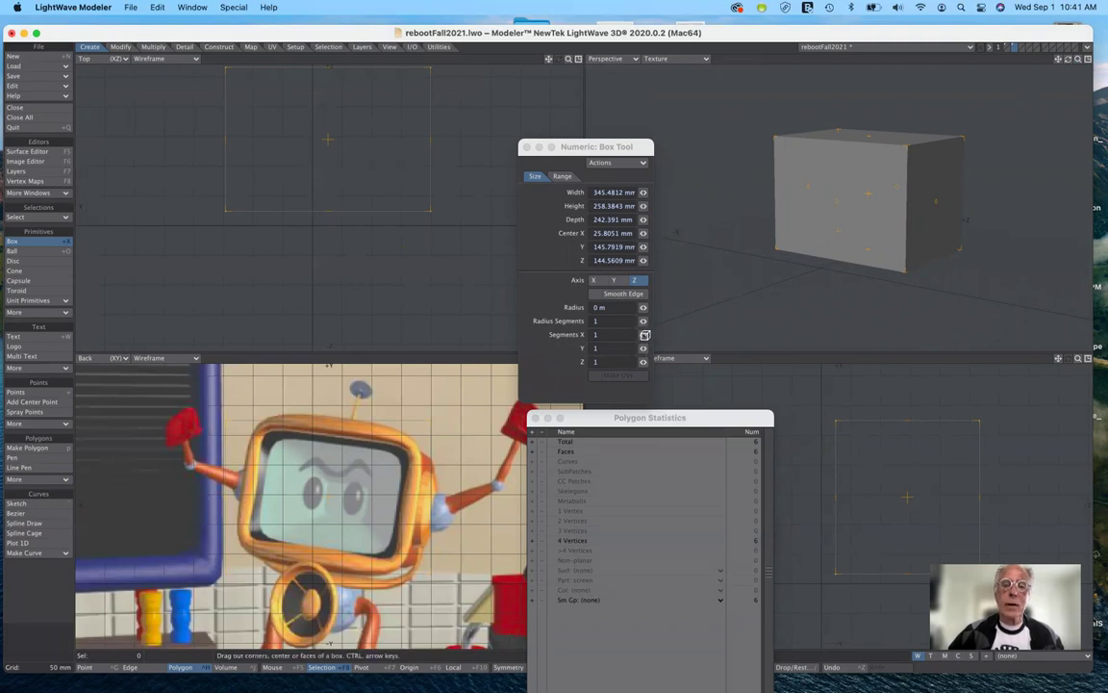
drag(643, 334, 647, 334)
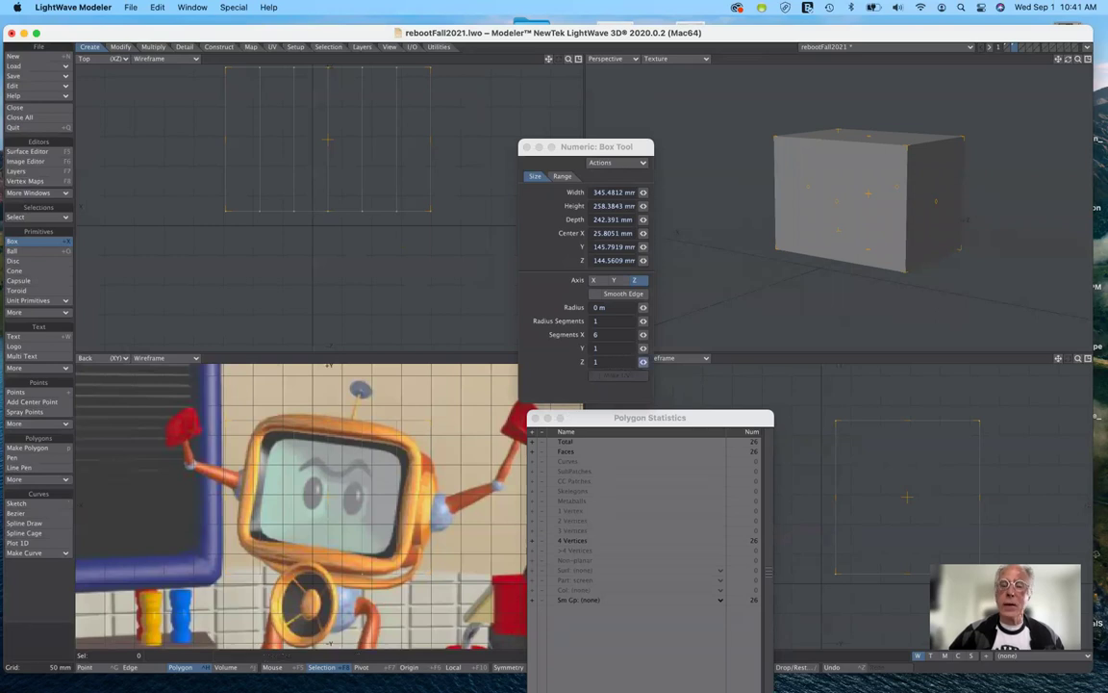
mouse_move(643, 361)
mouse_down()
mouse_move(654, 361)
mouse_move(643, 348)
mouse_up()
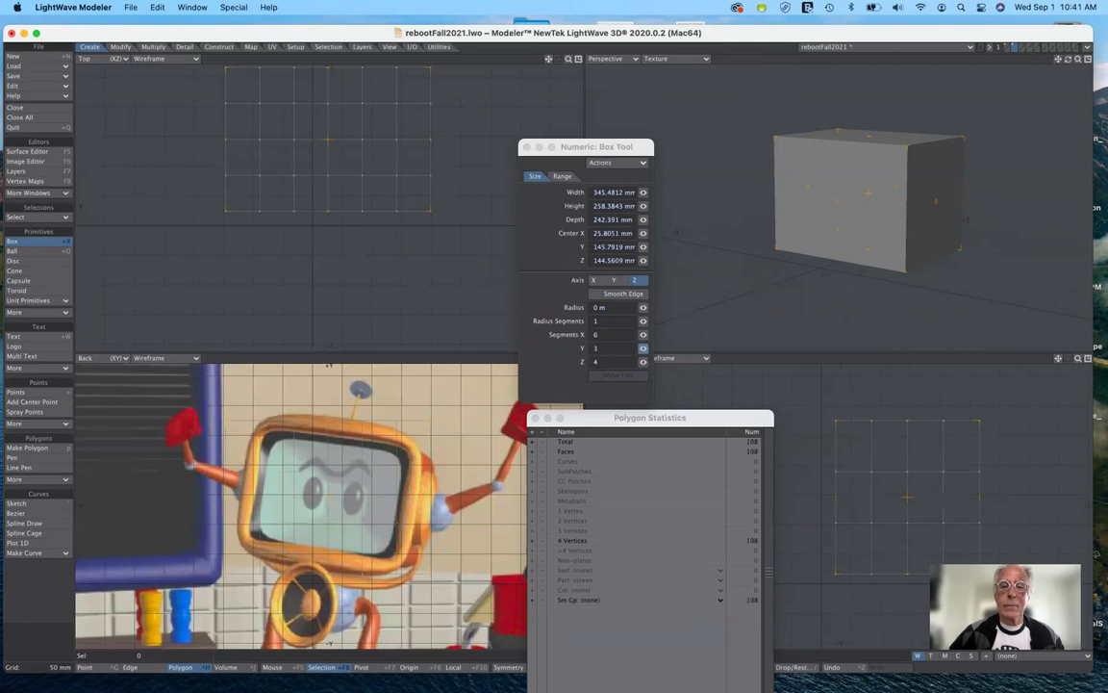
drag(643, 348, 643, 348)
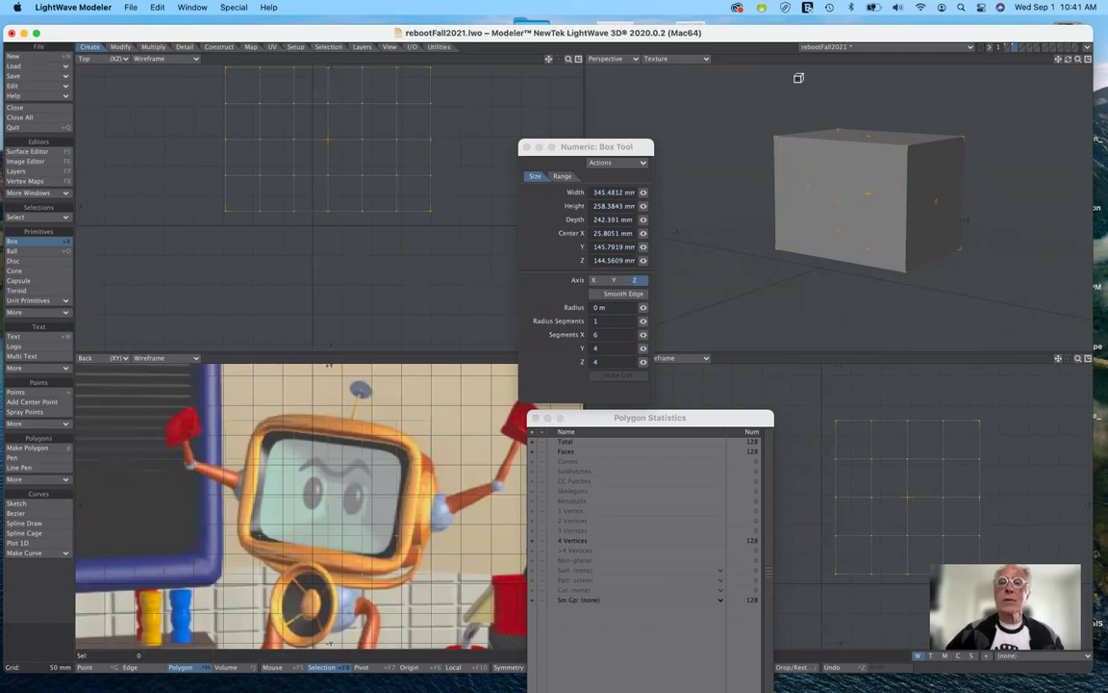
Step: Set the perspective view's display style to Textured Wire and move the Box tool's numeric window aside
click(678, 58)
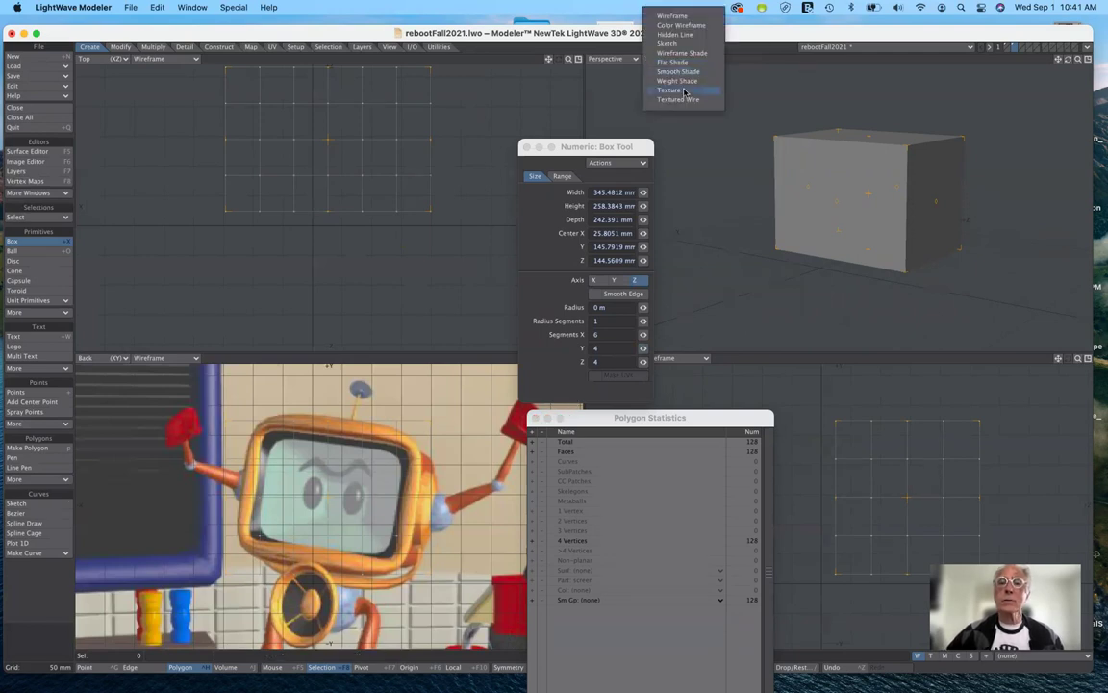
click(685, 99)
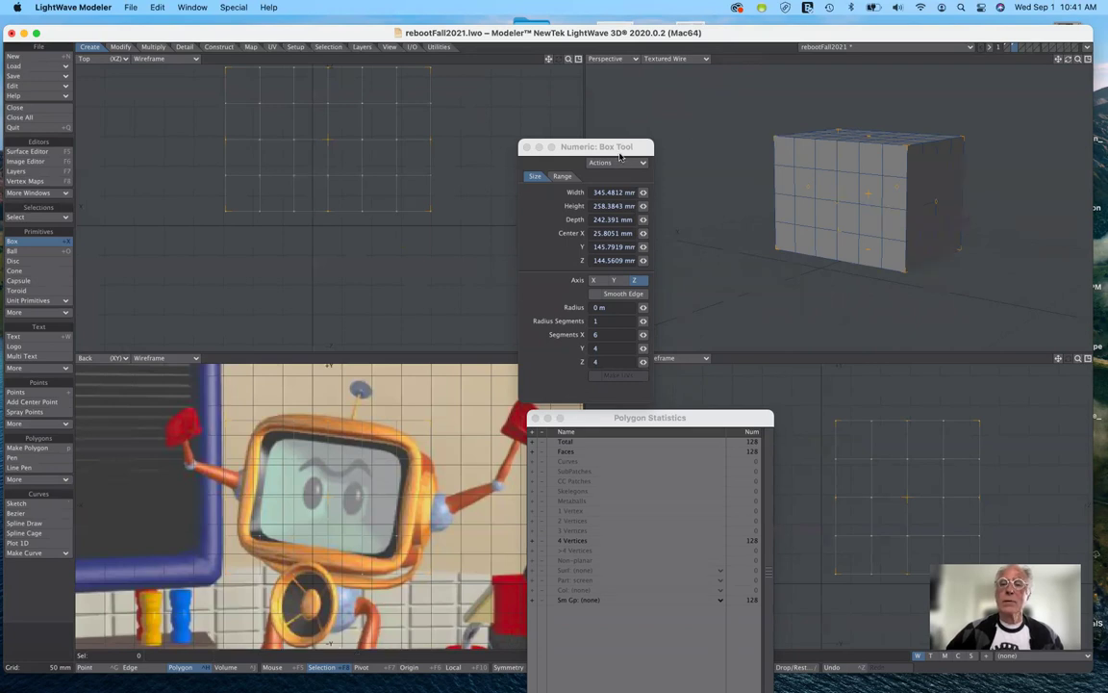
drag(622, 152, 628, 134)
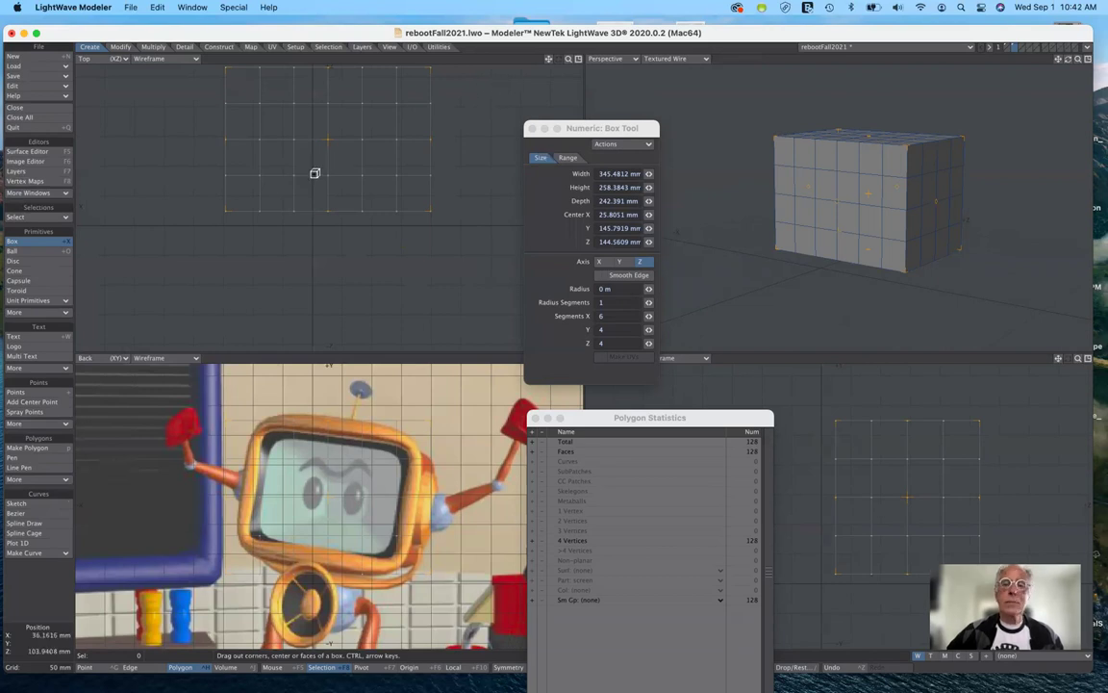
Step: Finish the segmented box and convert it to subpatches, moving the numeric window out of the way
click(43, 245)
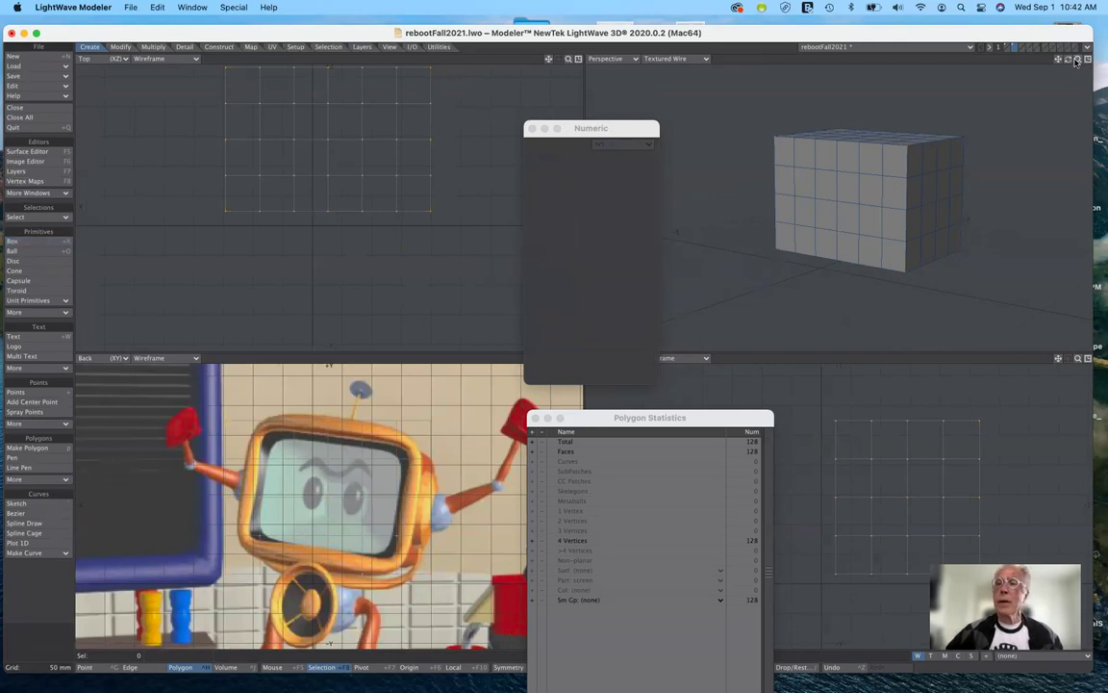
scroll(866, 202, up, 3)
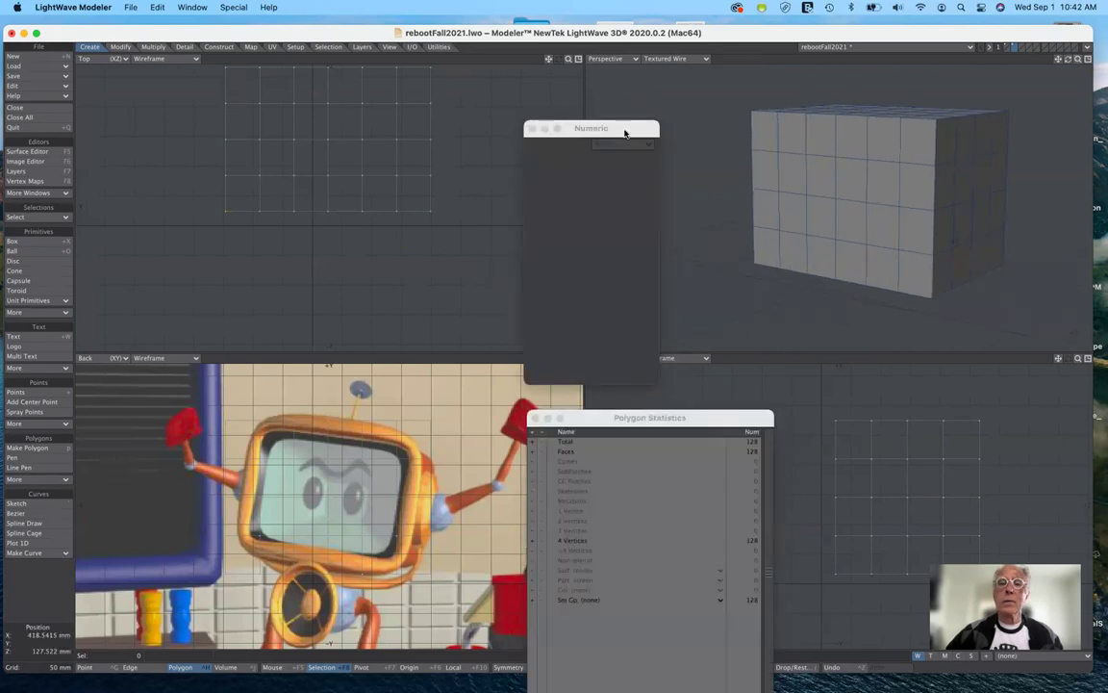
drag(618, 128, 604, 103)
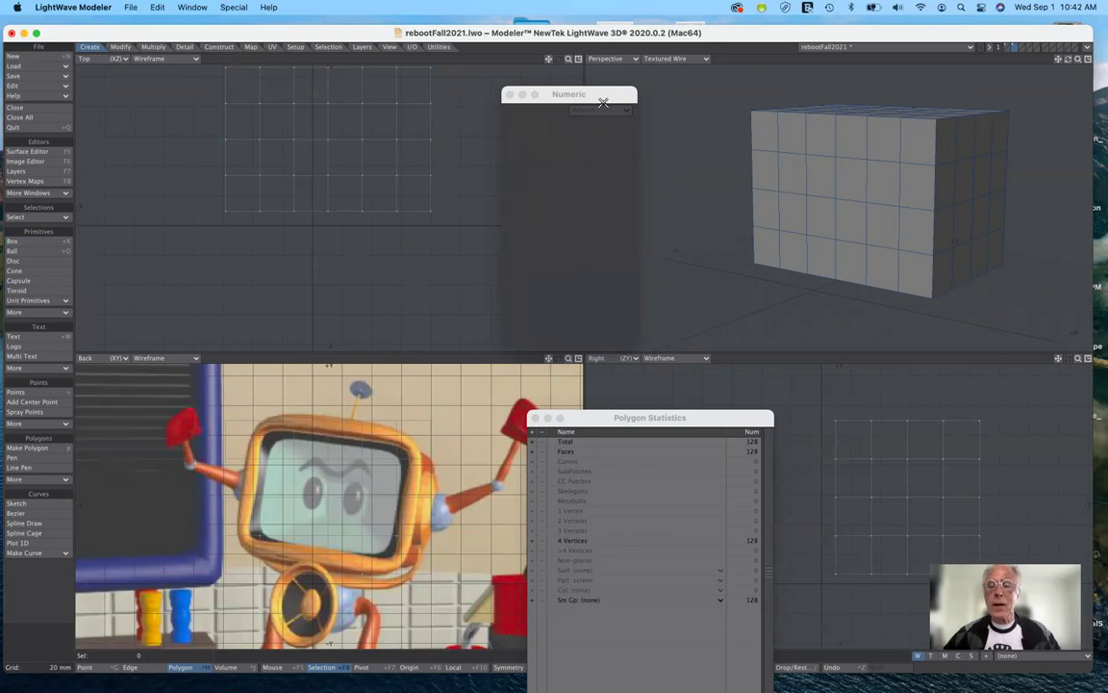
key(Tab)
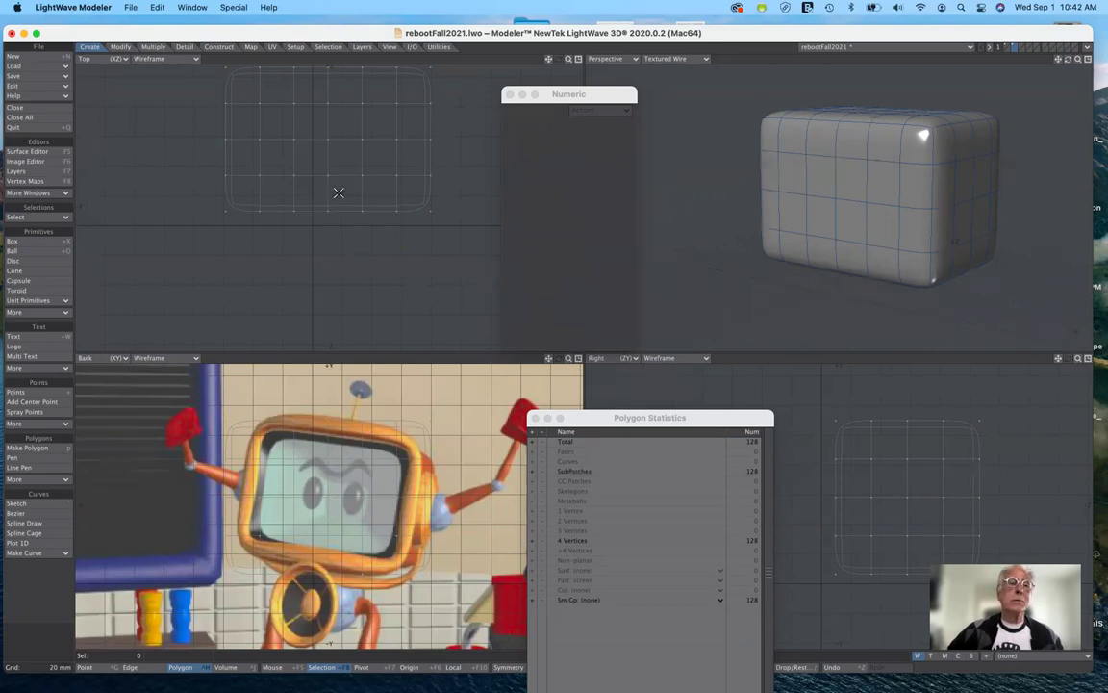
drag(593, 100, 621, 94)
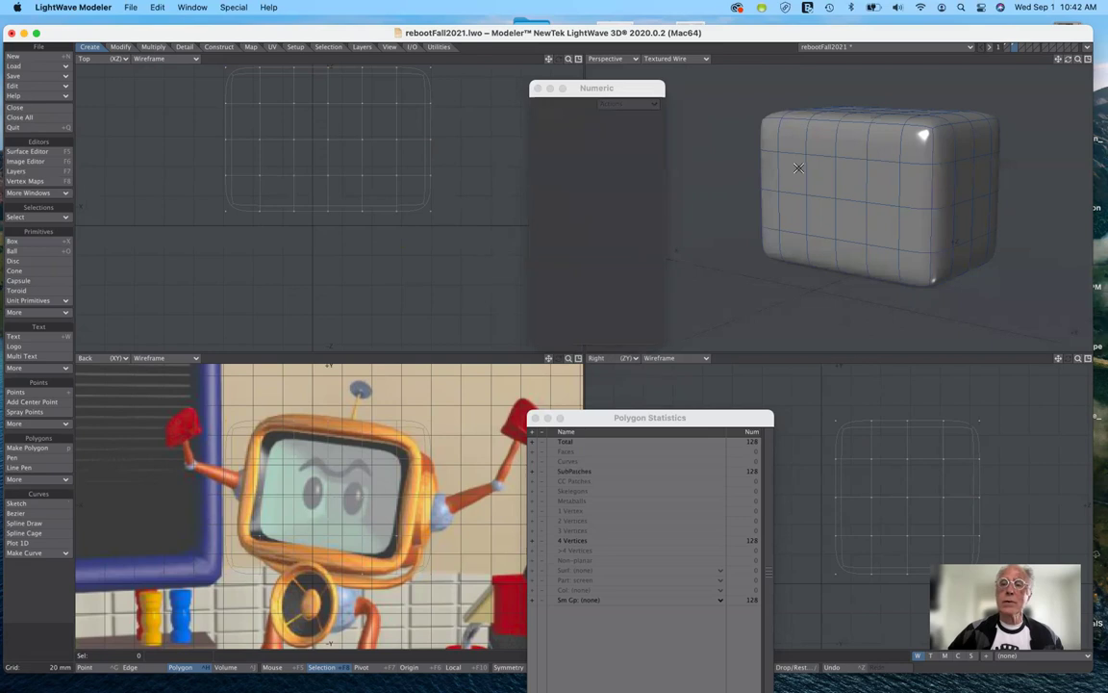
Step: Select the eight central front polygons and stretch them about their centre to 103% by 165%, and then 115% horizontally
mouse_move(785, 164)
mouse_down()
mouse_move(866, 168)
mouse_move(869, 178)
mouse_move(871, 211)
mouse_move(798, 214)
mouse_up()
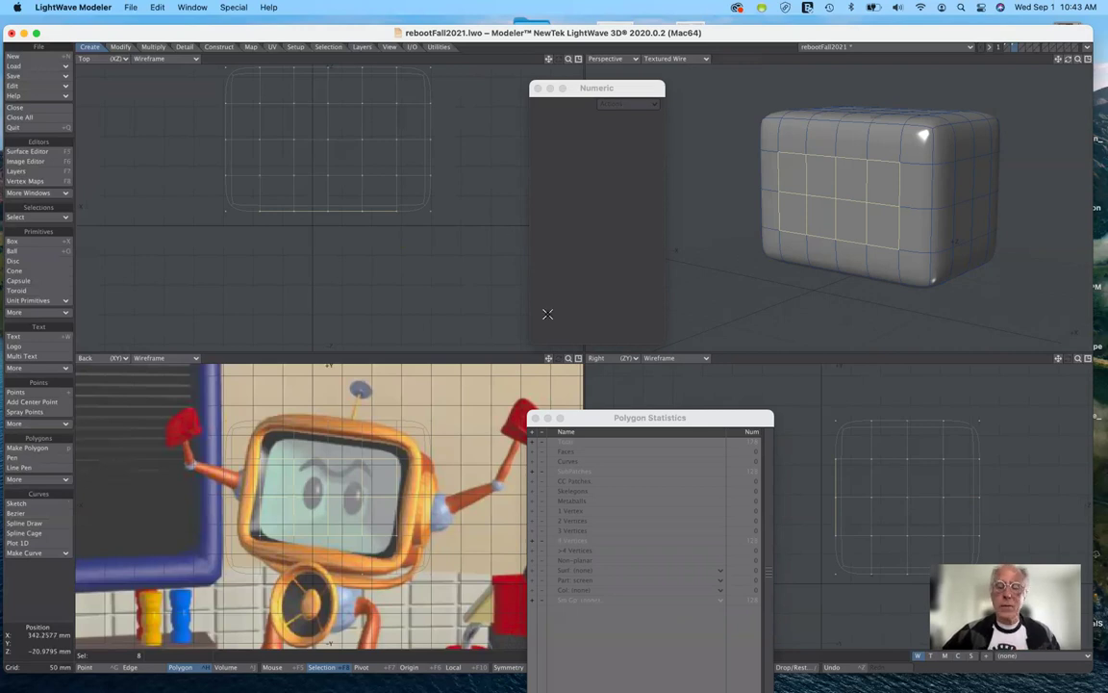
drag(682, 428, 674, 525)
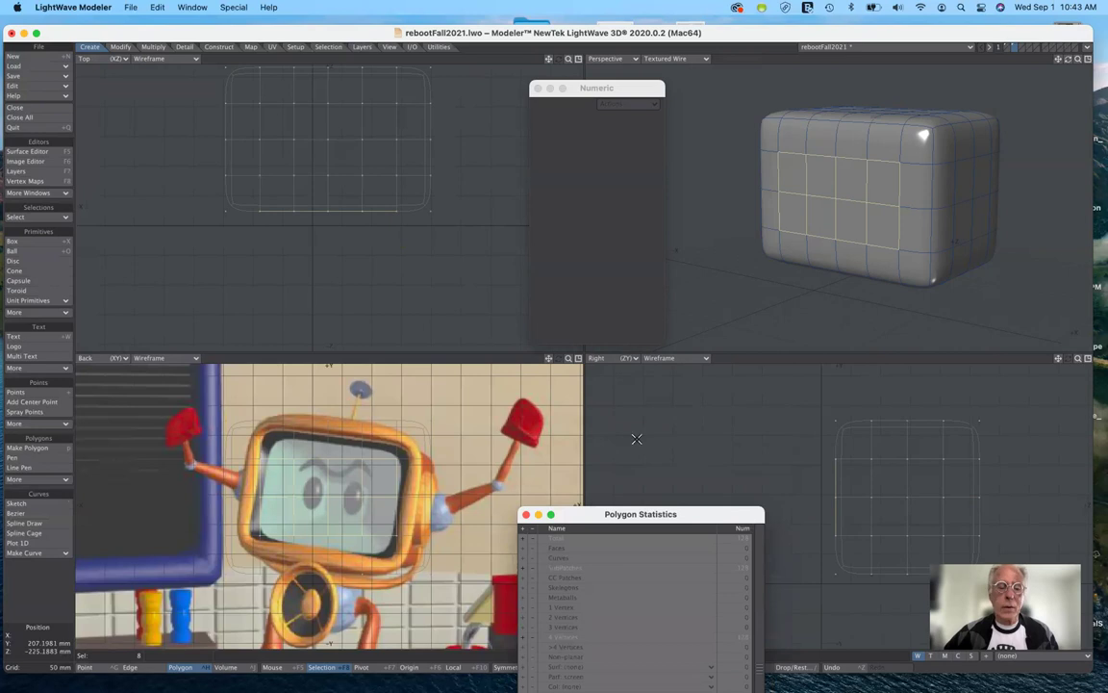
key(h)
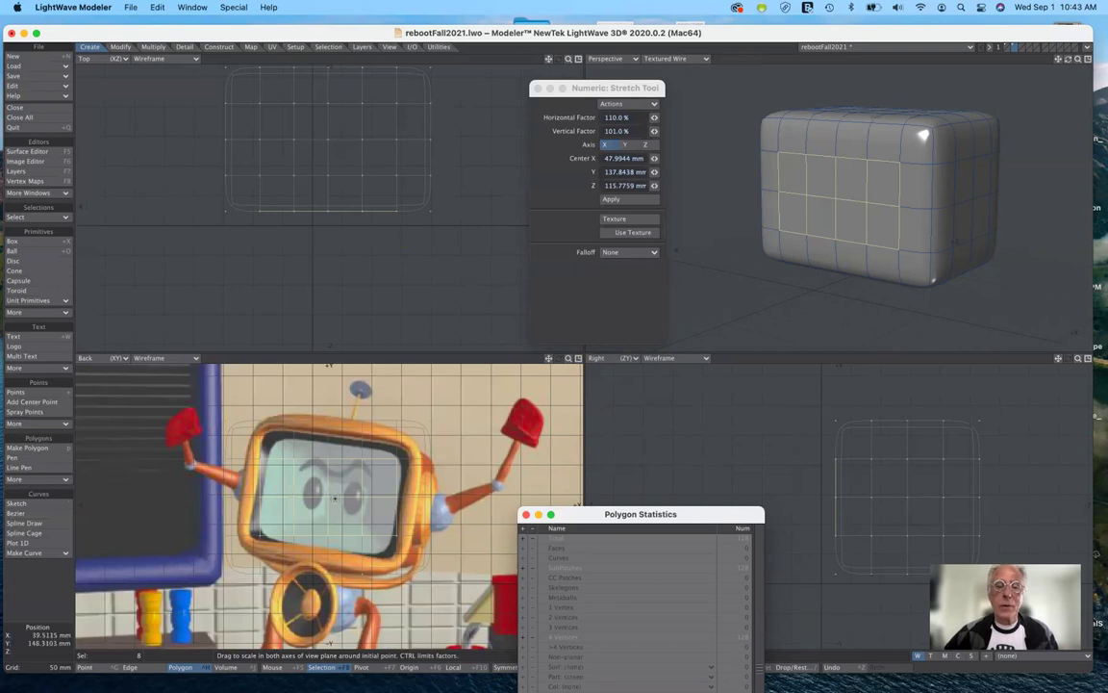
drag(333, 497, 329, 362)
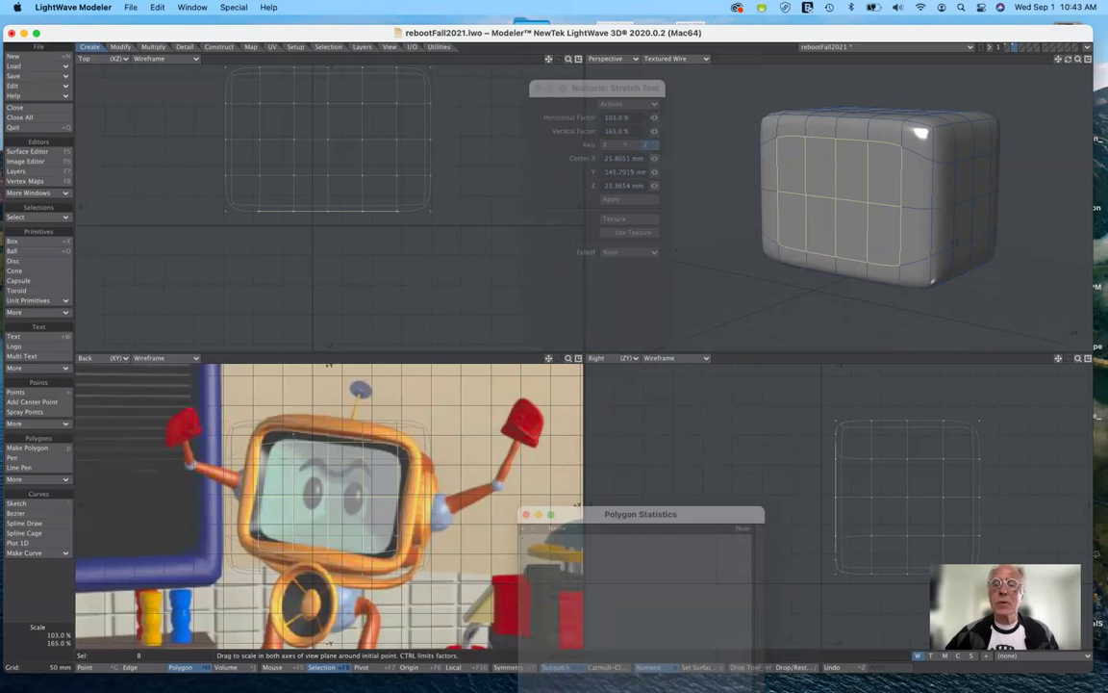
drag(329, 364, 329, 365)
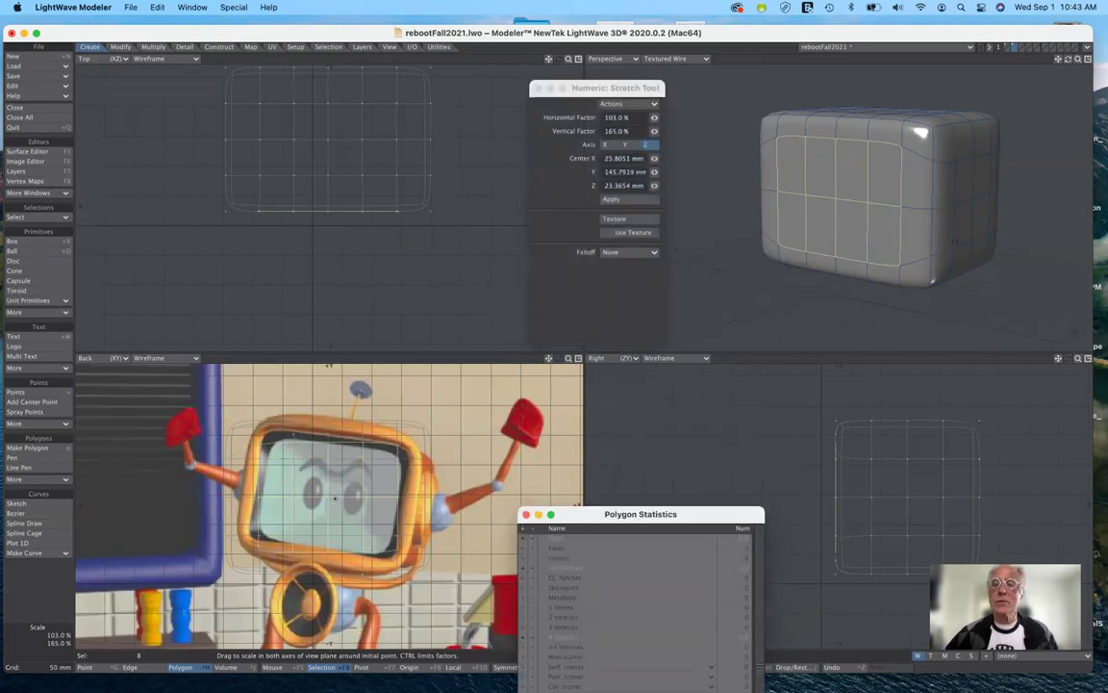
drag(334, 497, 371, 498)
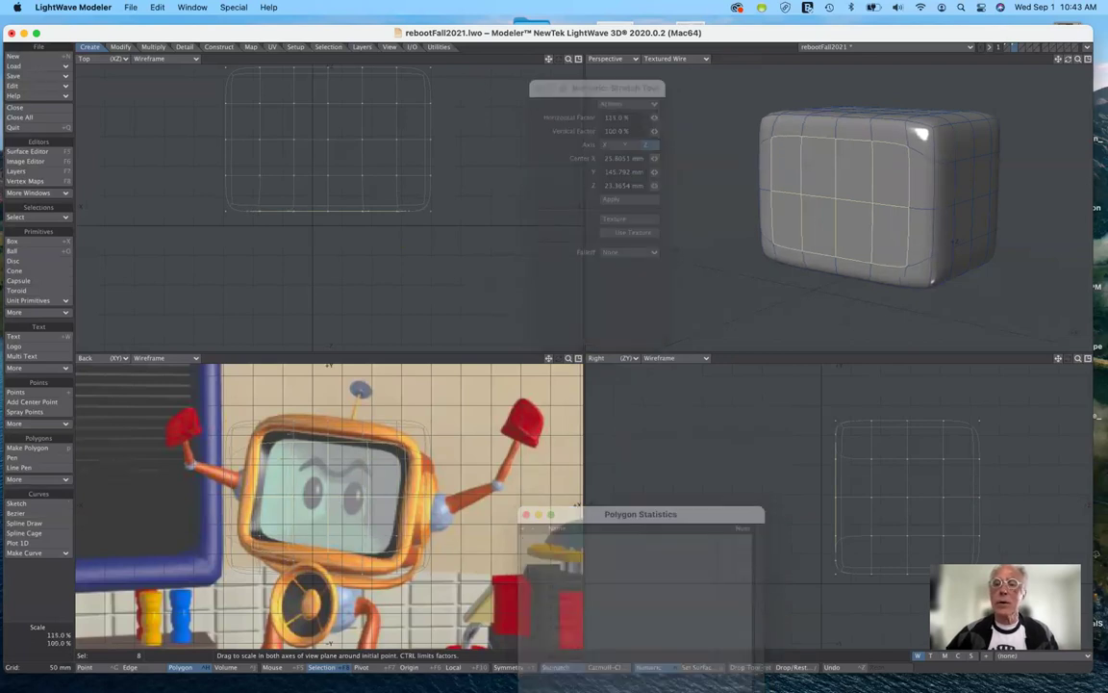
drag(334, 497, 333, 498)
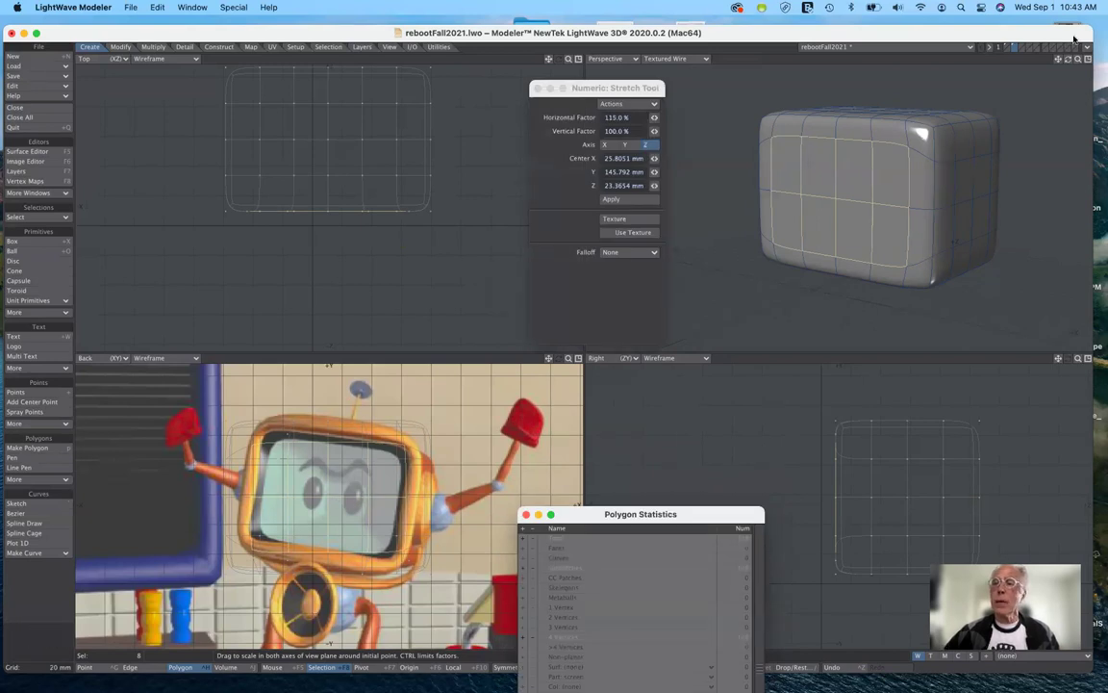
Step: Smooth Shift the eight front polygons with zero offset and move the new face about 10.4 mm into the box along Z
mouse_move(953, 241)
alt+mouse_down()
mouse_move(838, 260)
mouse_move(932, 235)
alt+mouse_up()
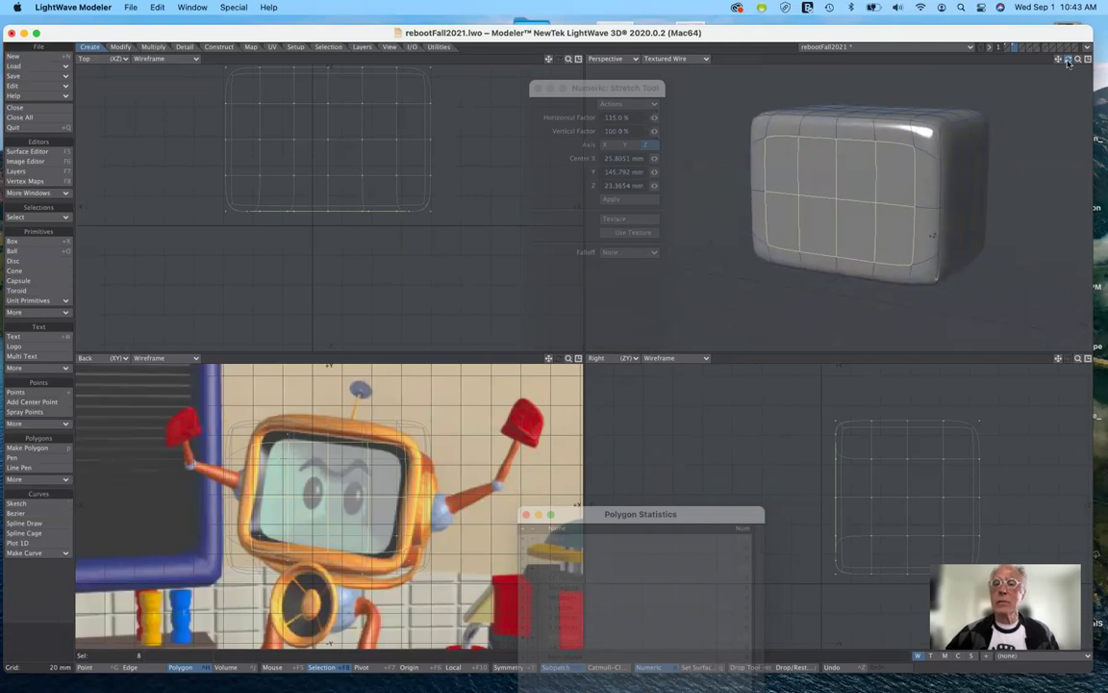
alt+drag(1068, 62, 1068, 61)
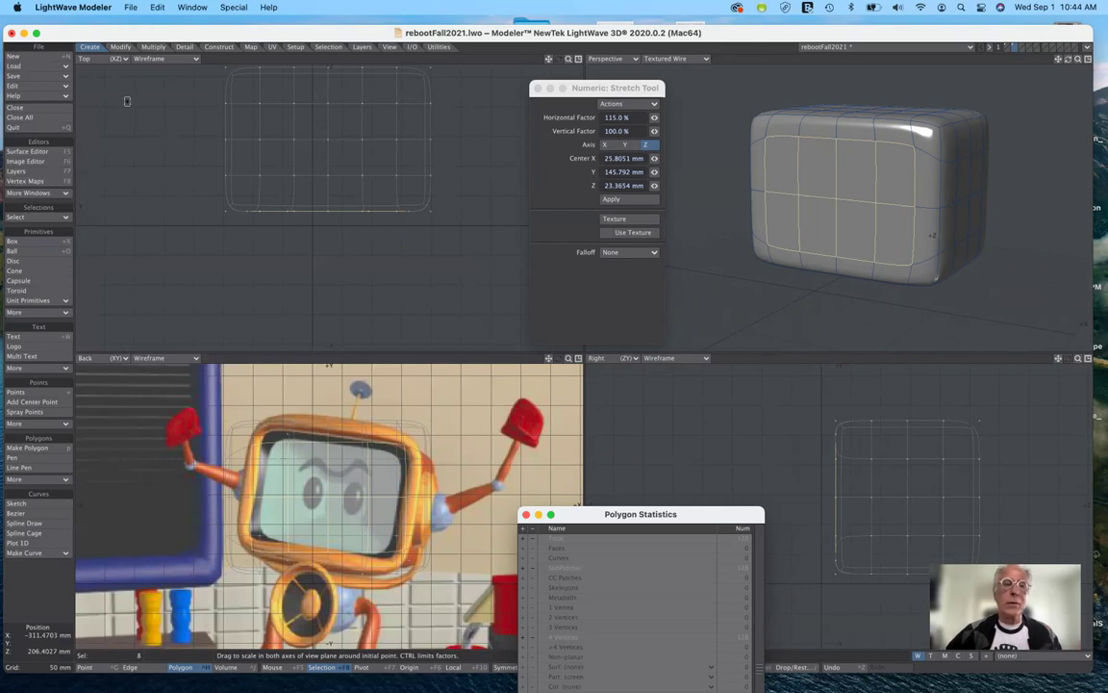
click(146, 47)
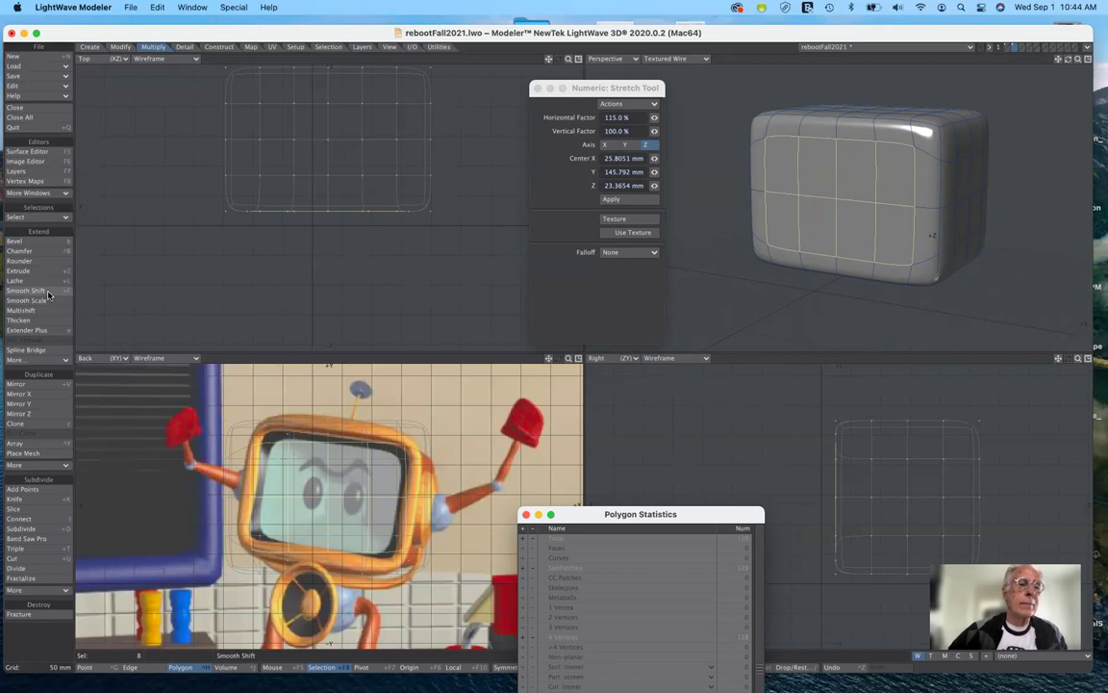
click(47, 292)
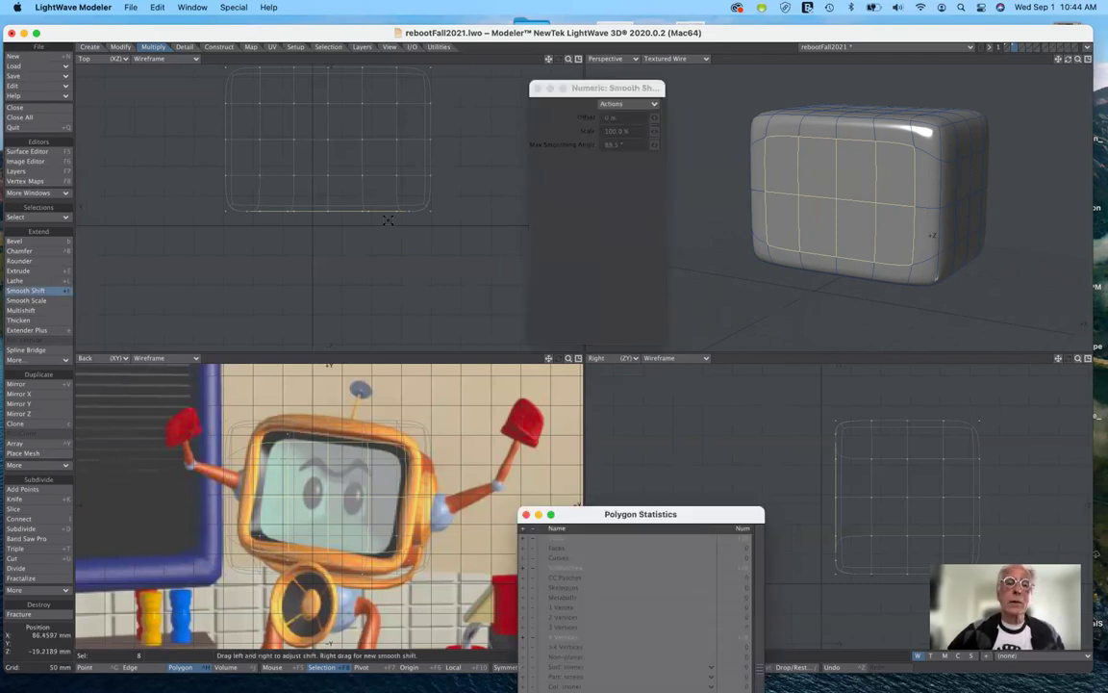
click(710, 281)
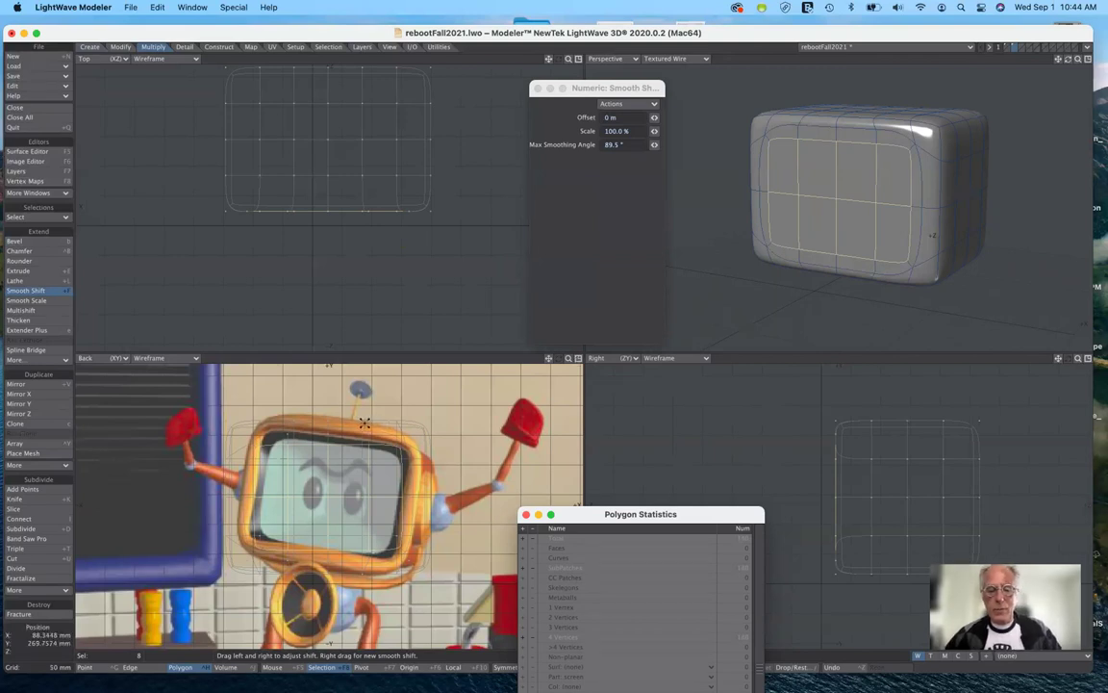
key(t)
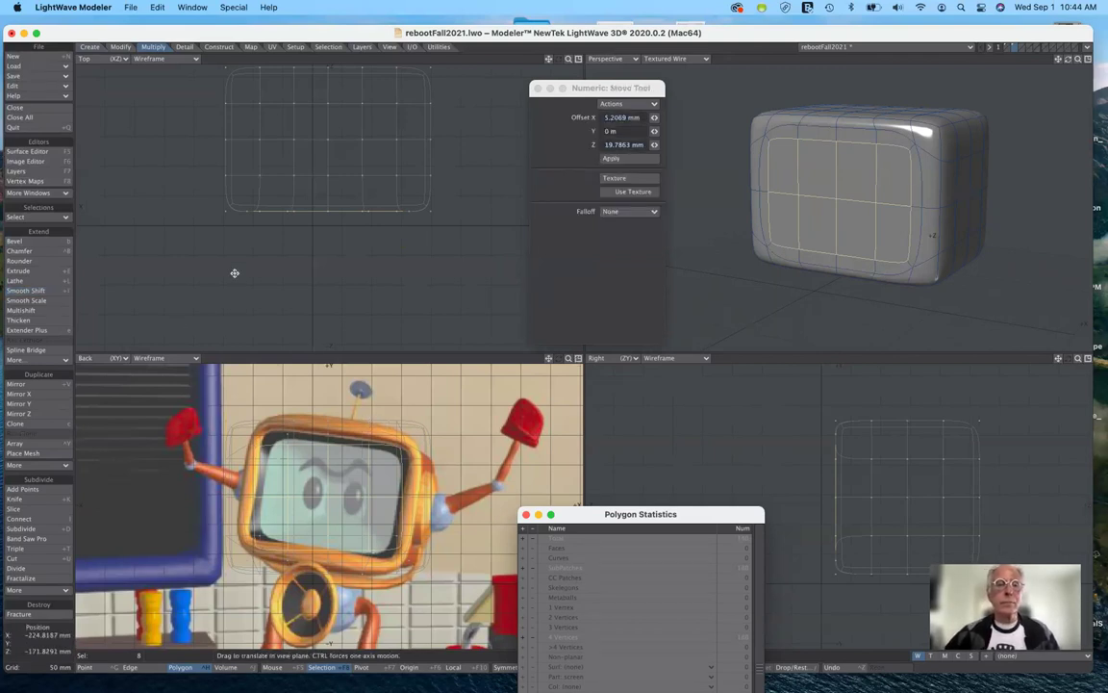
drag(287, 208, 287, 218)
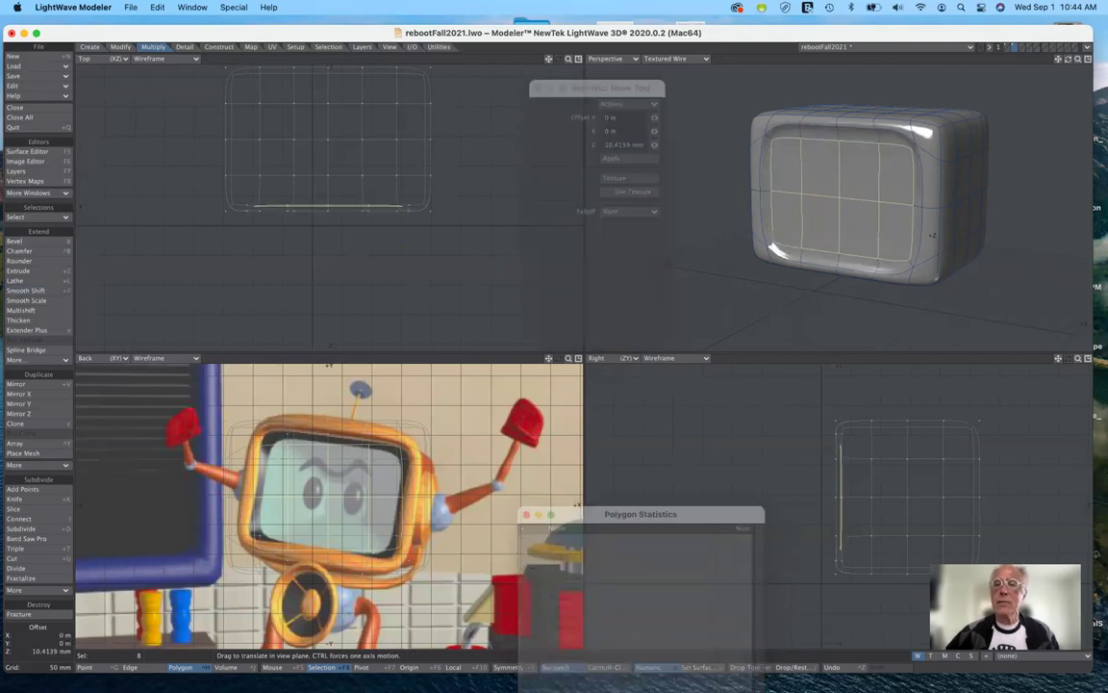
drag(286, 217, 287, 217)
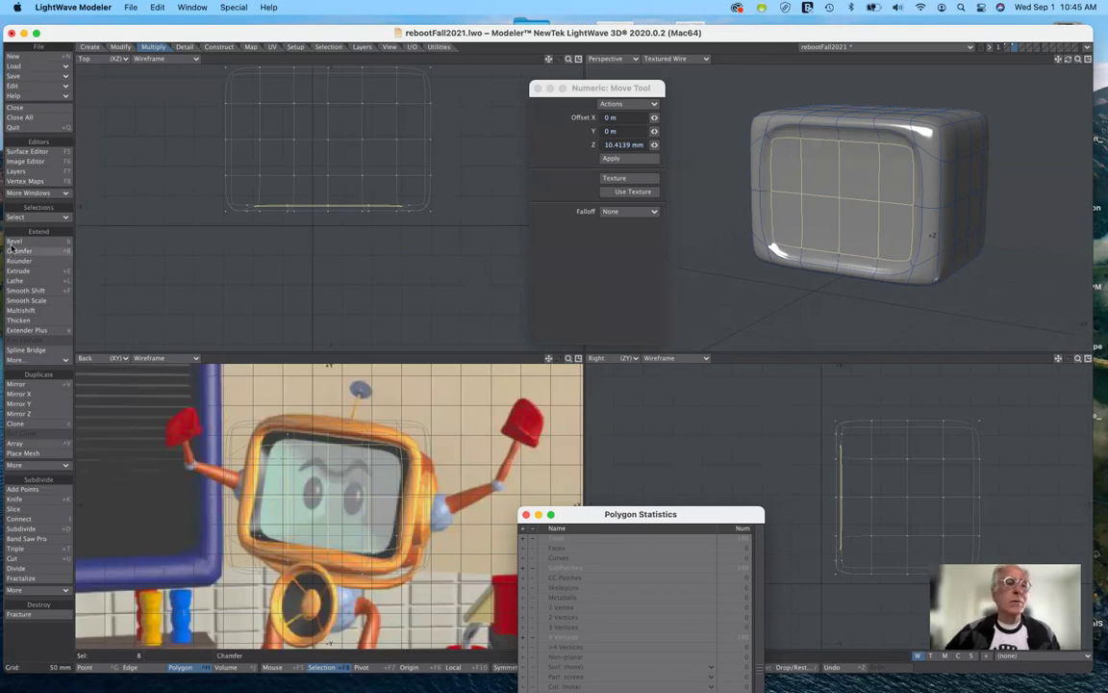
Step: Smooth Shift the recessed face again with zero offset and shrink it with stretches of 72% by 82% and 57% by 43%
click(36, 290)
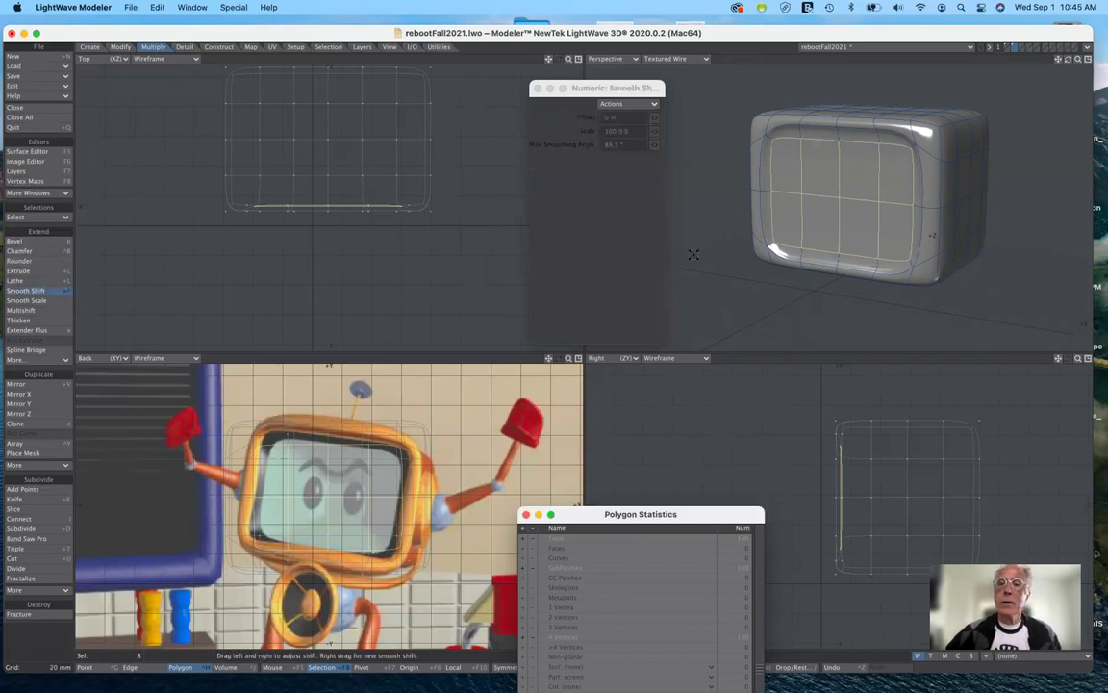
click(855, 205)
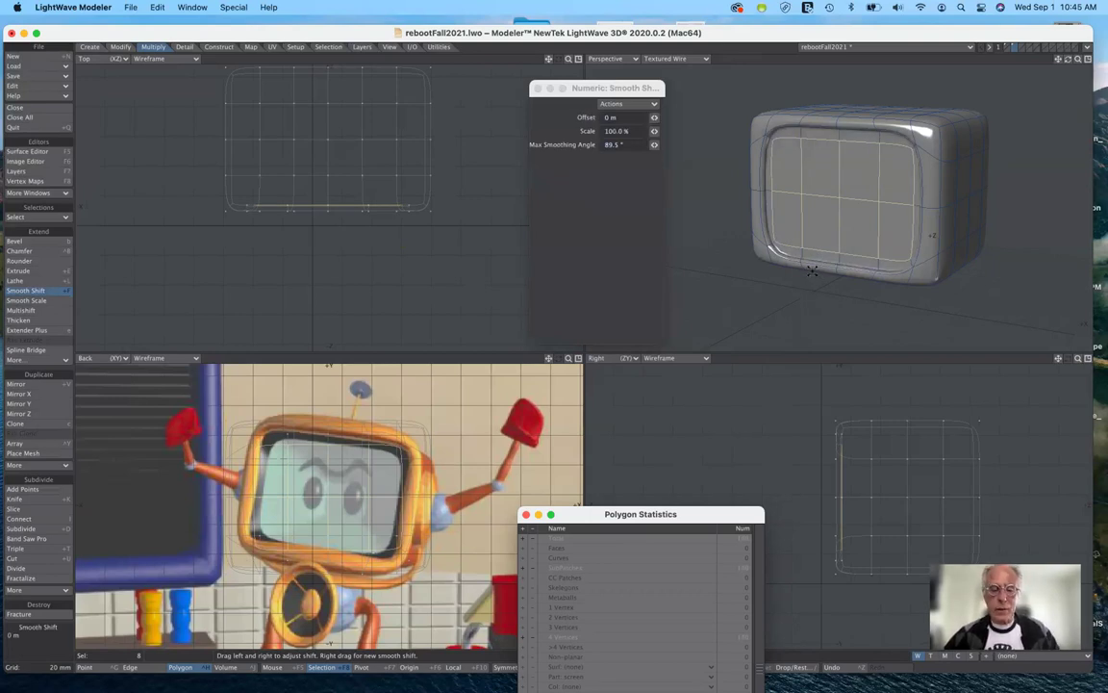
key(h)
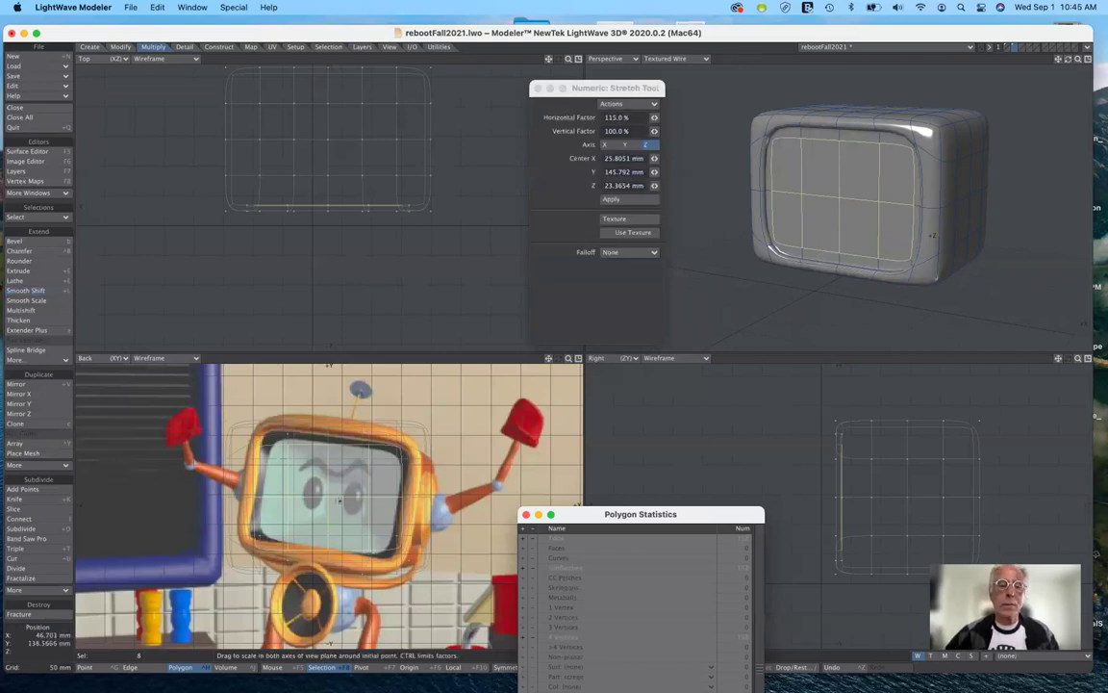
drag(305, 450, 273, 461)
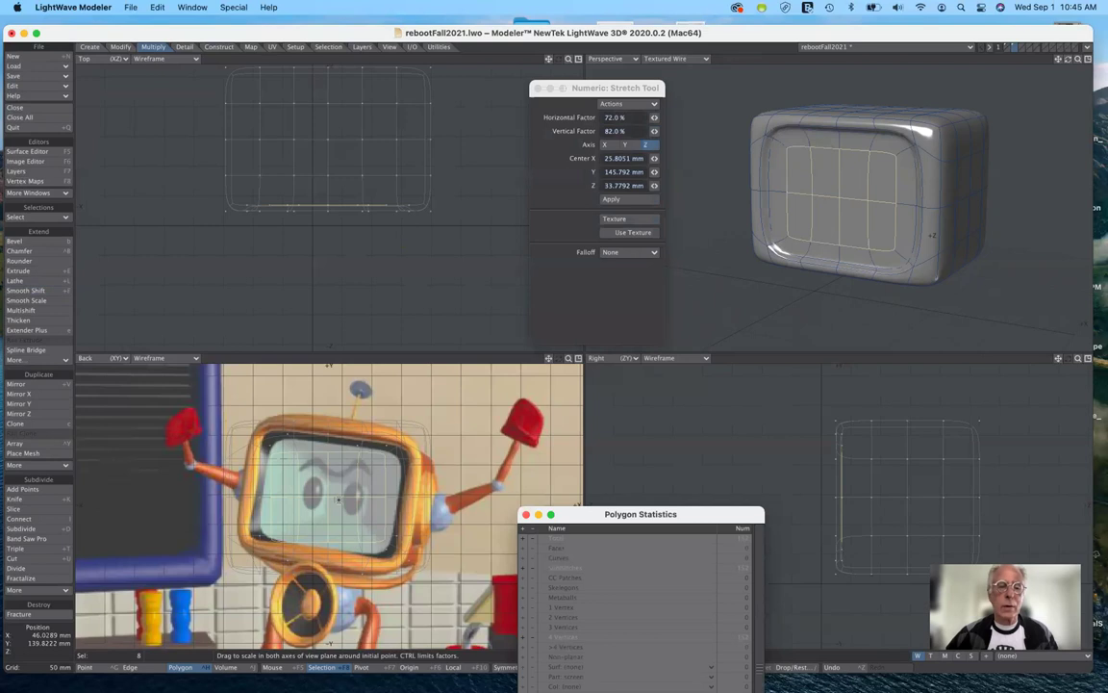
drag(336, 500, 579, 504)
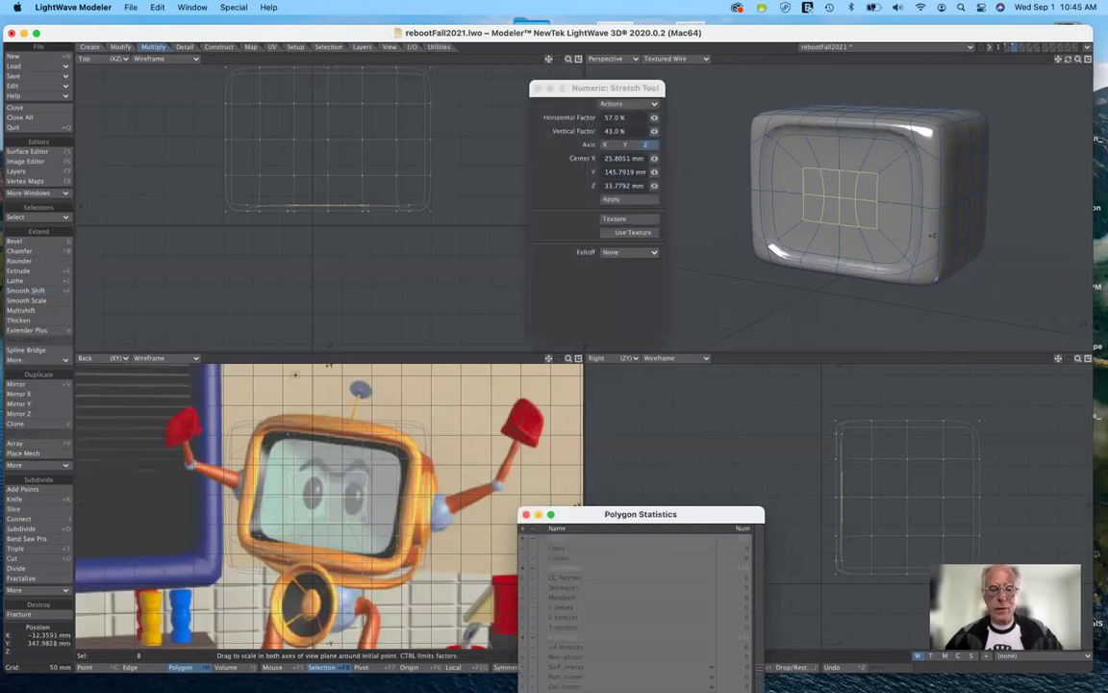
Step: Push the shrunken central face about 15.6 mm deeper into the box along Z to curve the screen recess
key(t)
drag(332, 205, 332, 198)
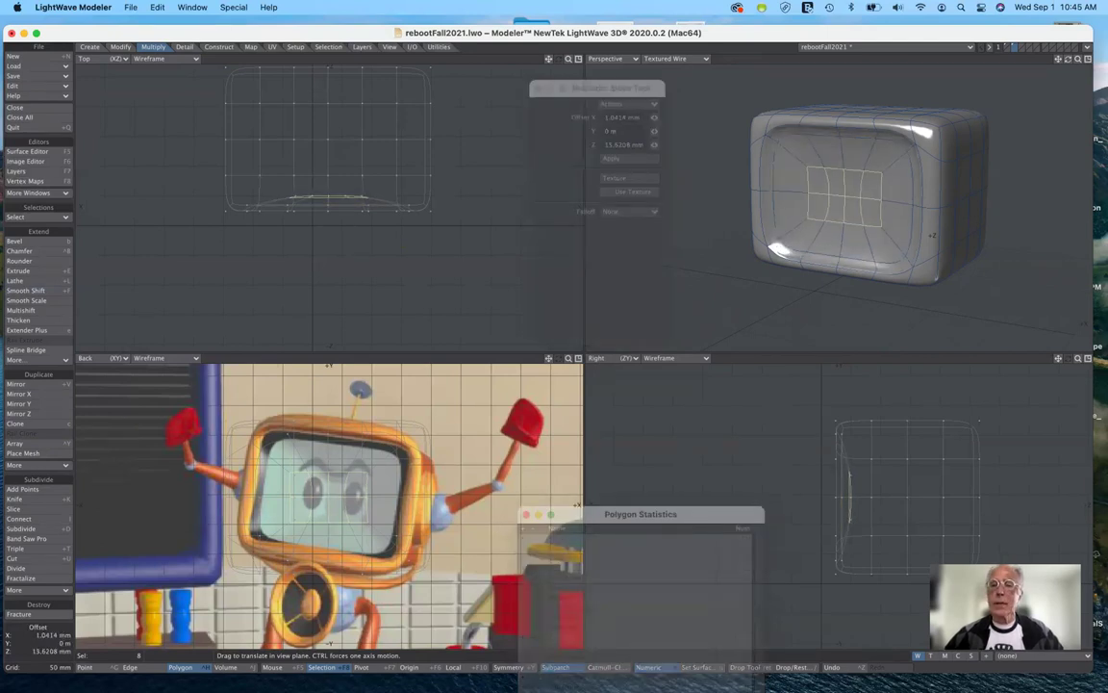
drag(333, 198, 333, 196)
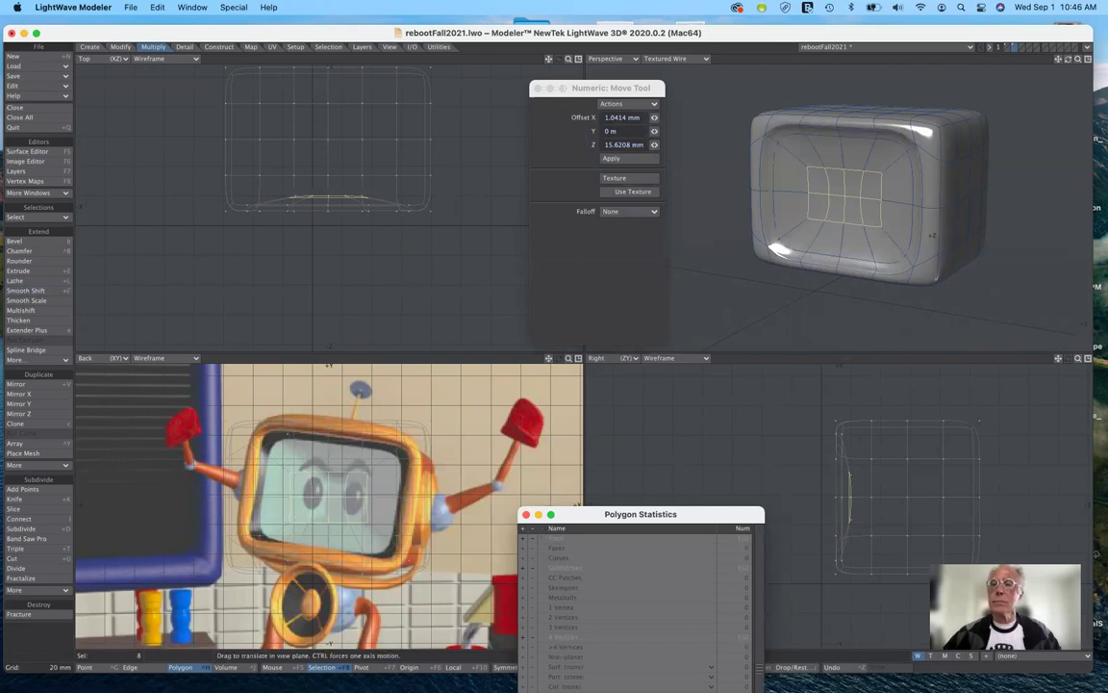
Step: Undo the screen recess edits back to the flat front face with its eight central polygons selected, before the Smooth Shifts
mouse_move(931, 235)
mouse_down()
mouse_move(952, 236)
mouse_move(883, 229)
mouse_up()
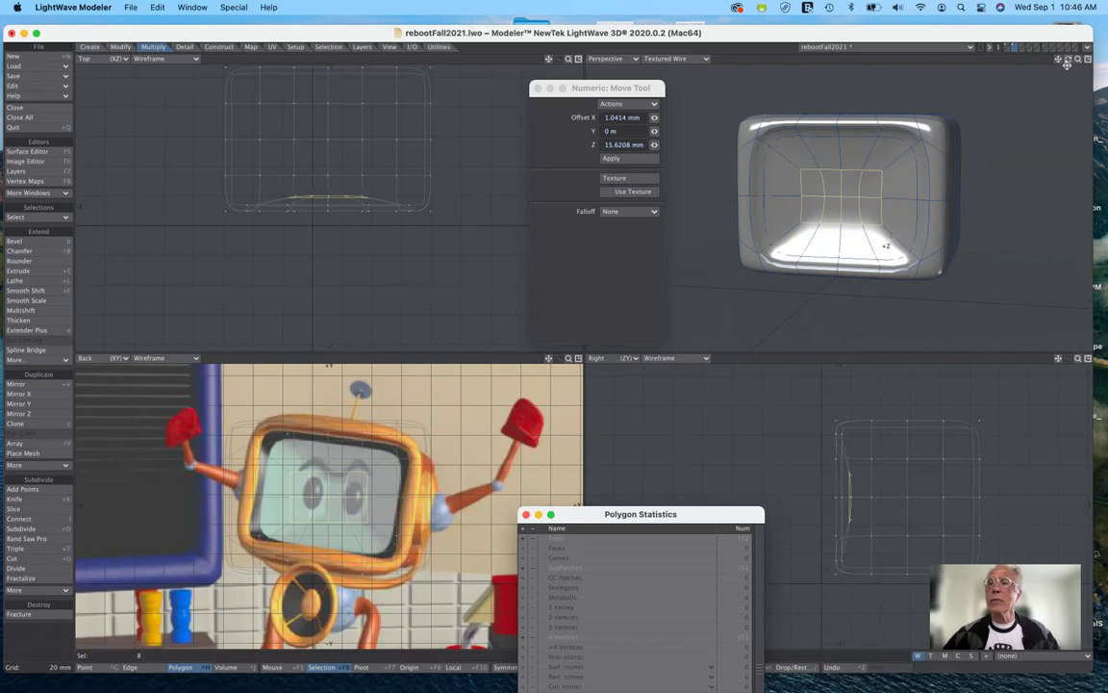
drag(1066, 63, 1070, 60)
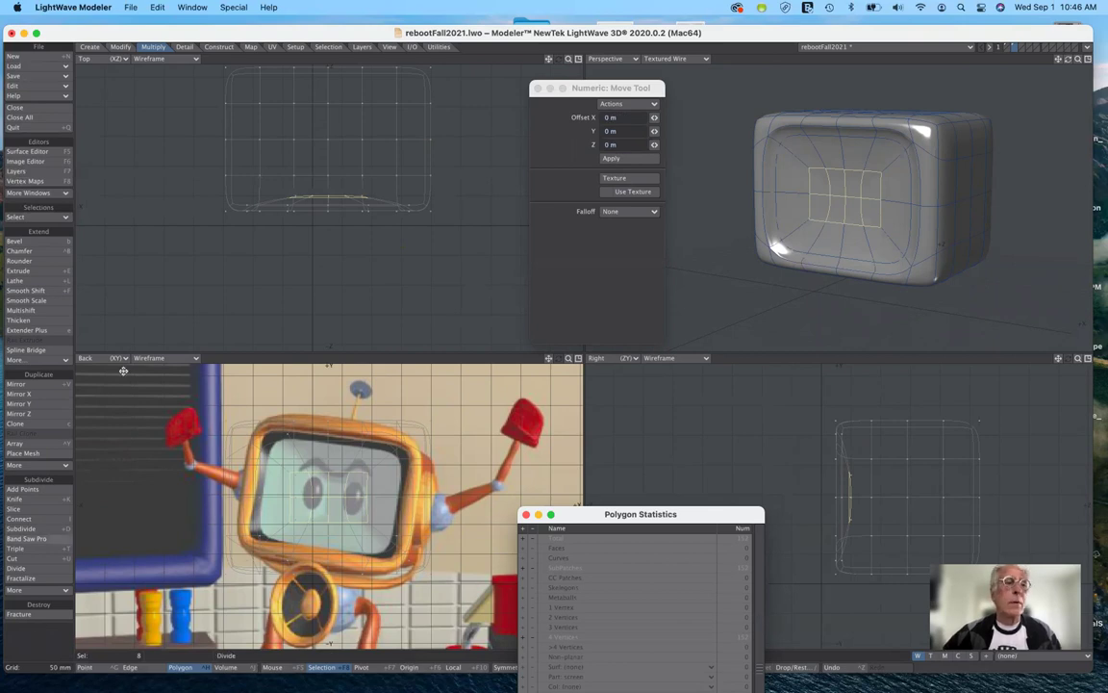
key(space)
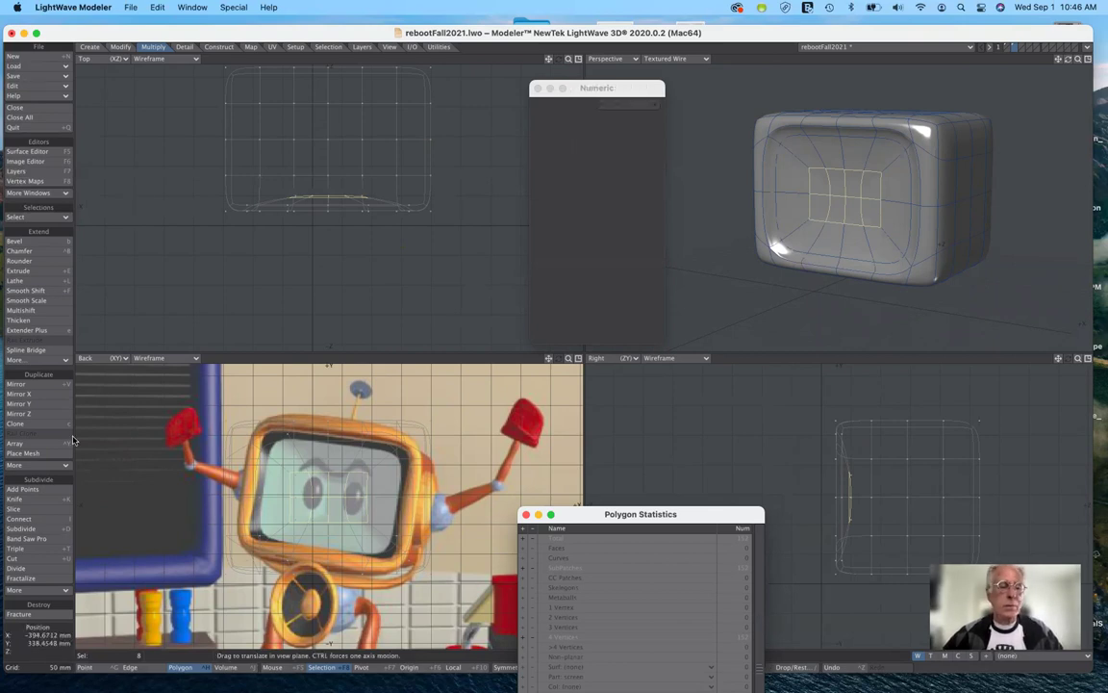
click(44, 635)
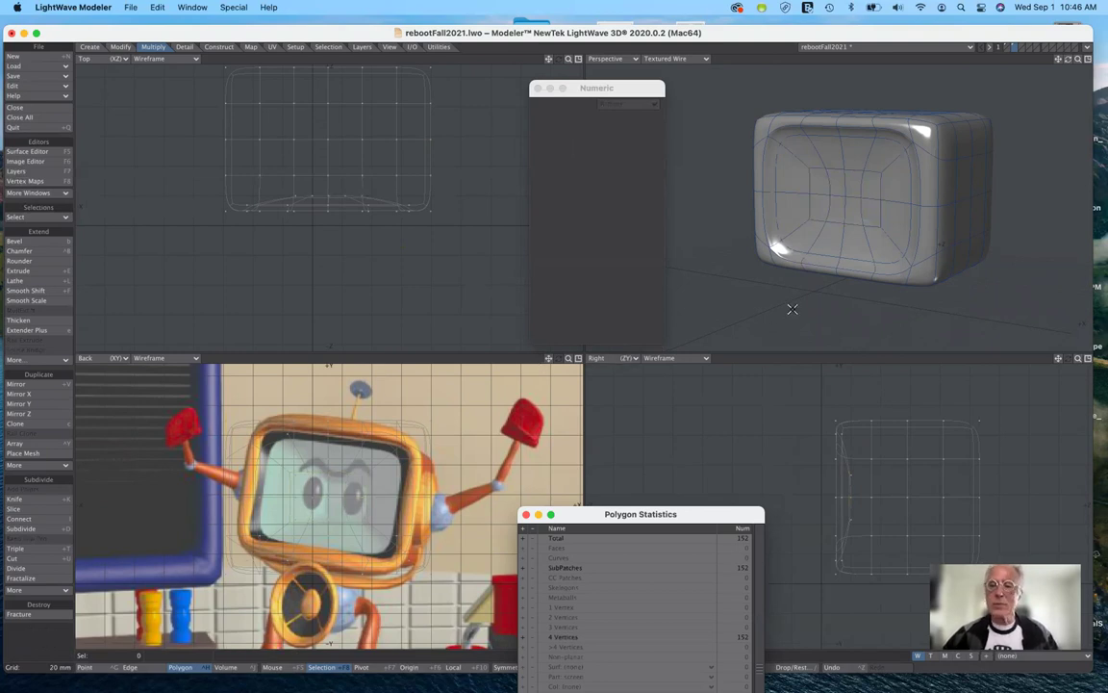
key(ctrl+z)
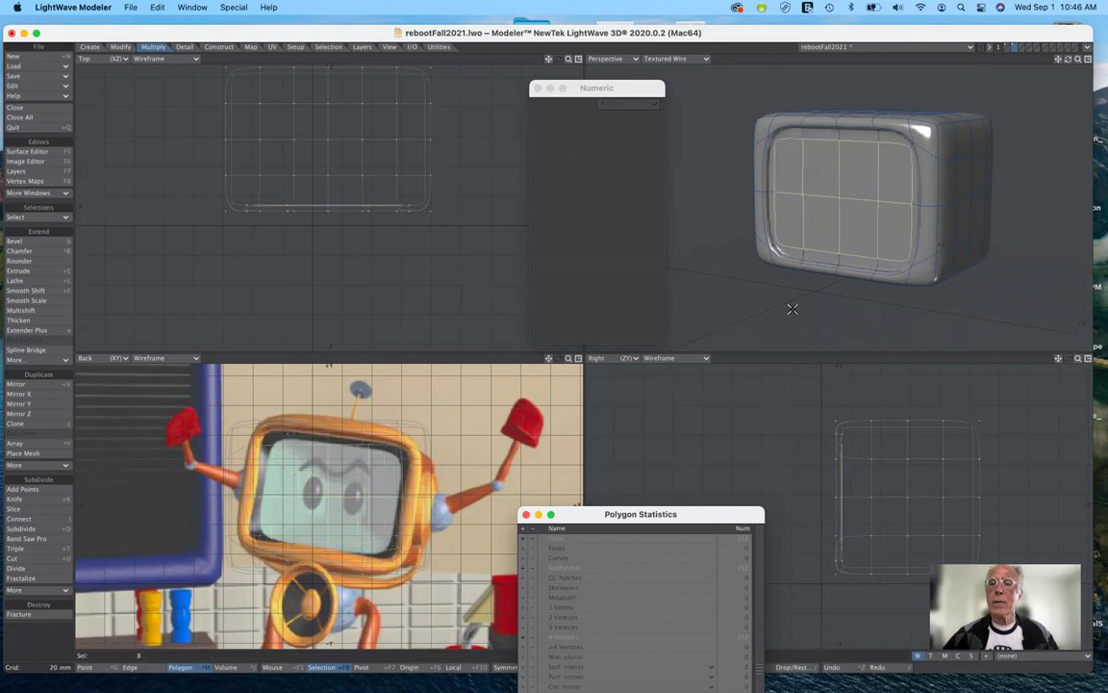
key(ctrl+z)
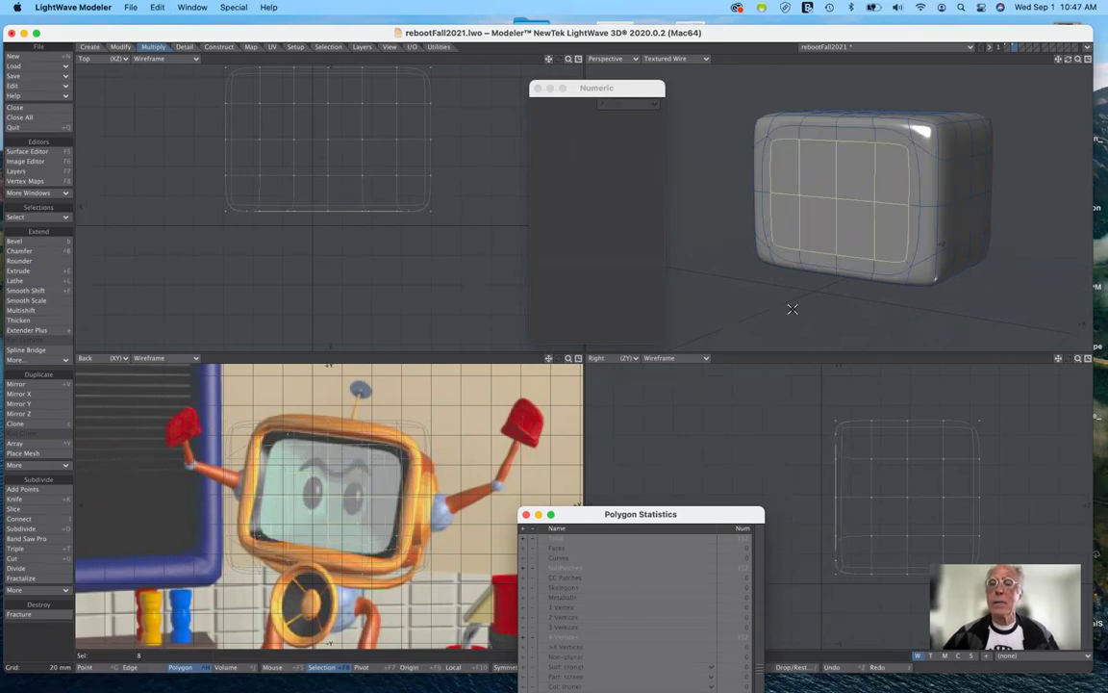
key(ctrl+z)
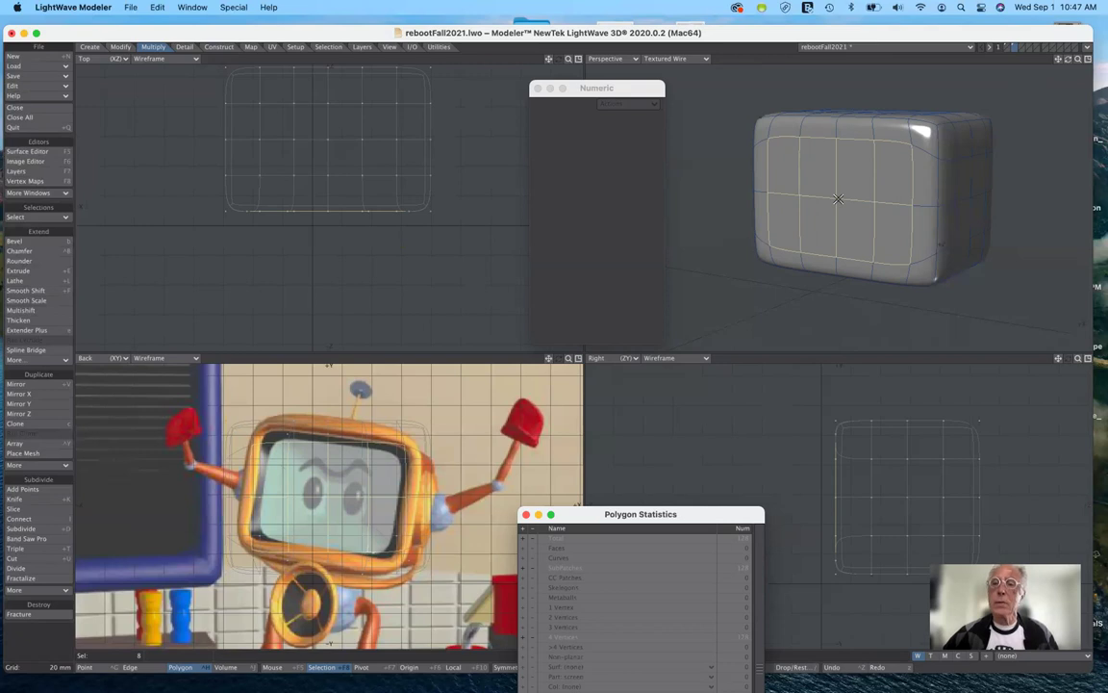
Step: Stretch the eight selected front polygons about their centre to 88% horizontally and 78% vertically
key(h)
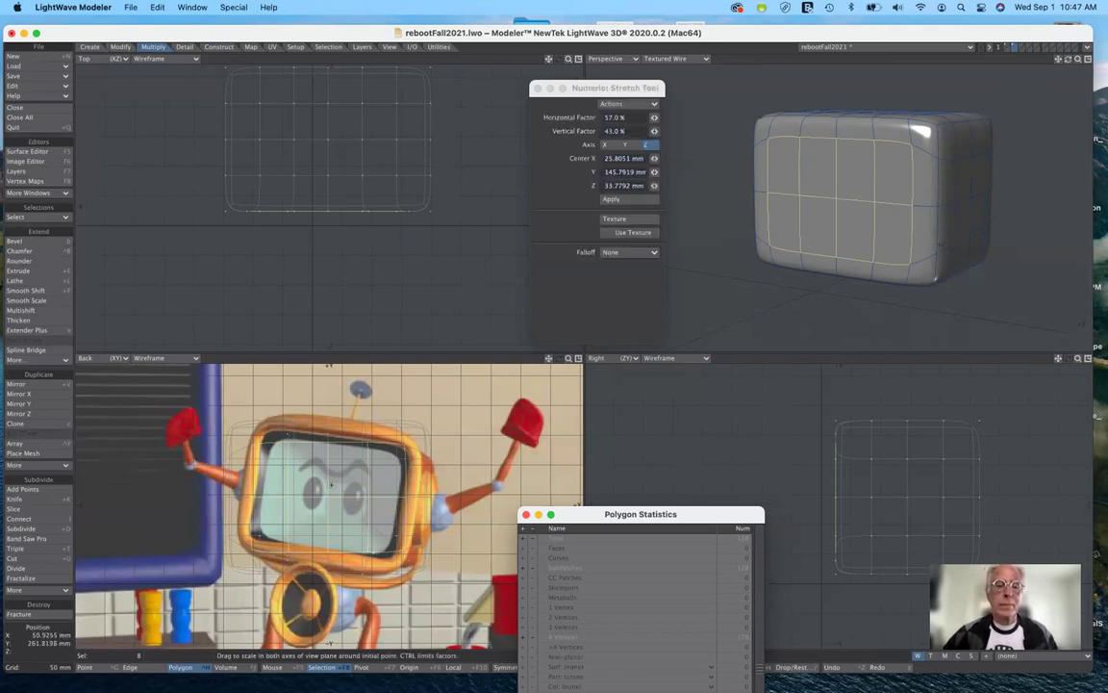
mouse_move(348, 496)
mouse_down()
mouse_move(333, 495)
mouse_move(339, 515)
mouse_move(337, 501)
mouse_up()
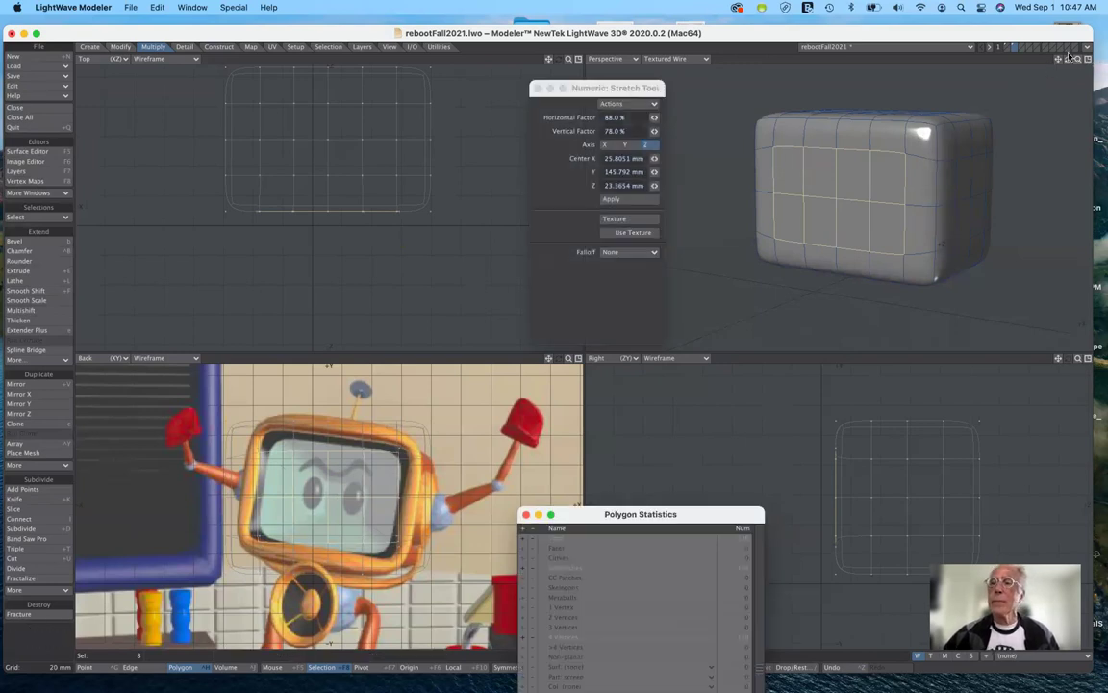
drag(1068, 61, 963, 57)
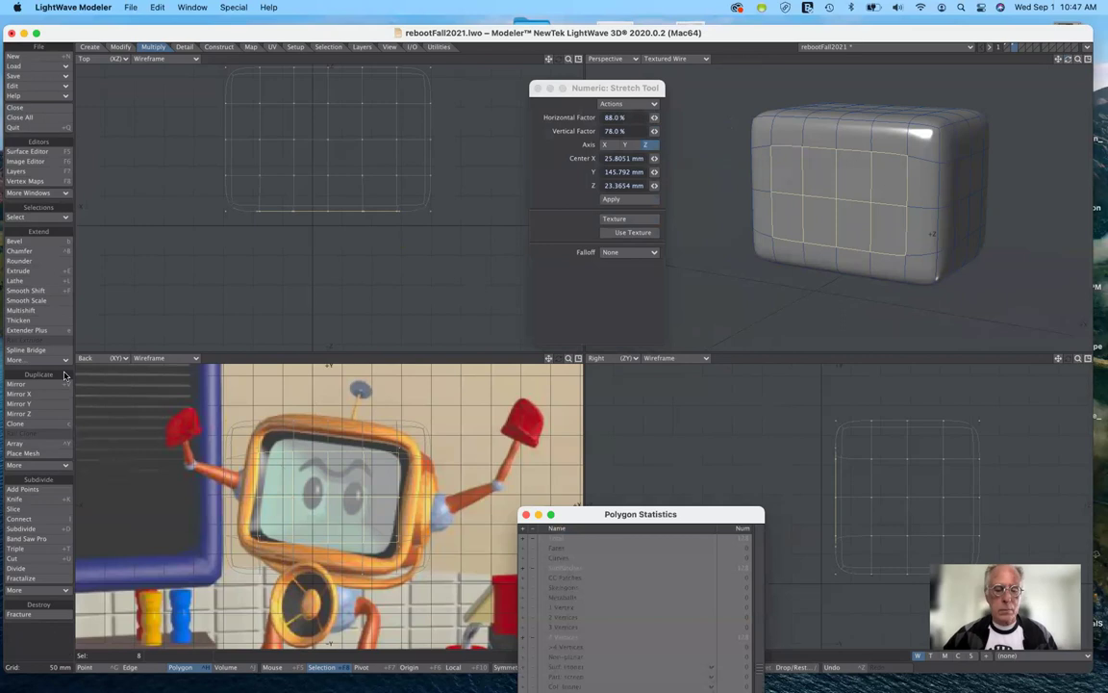
key(space)
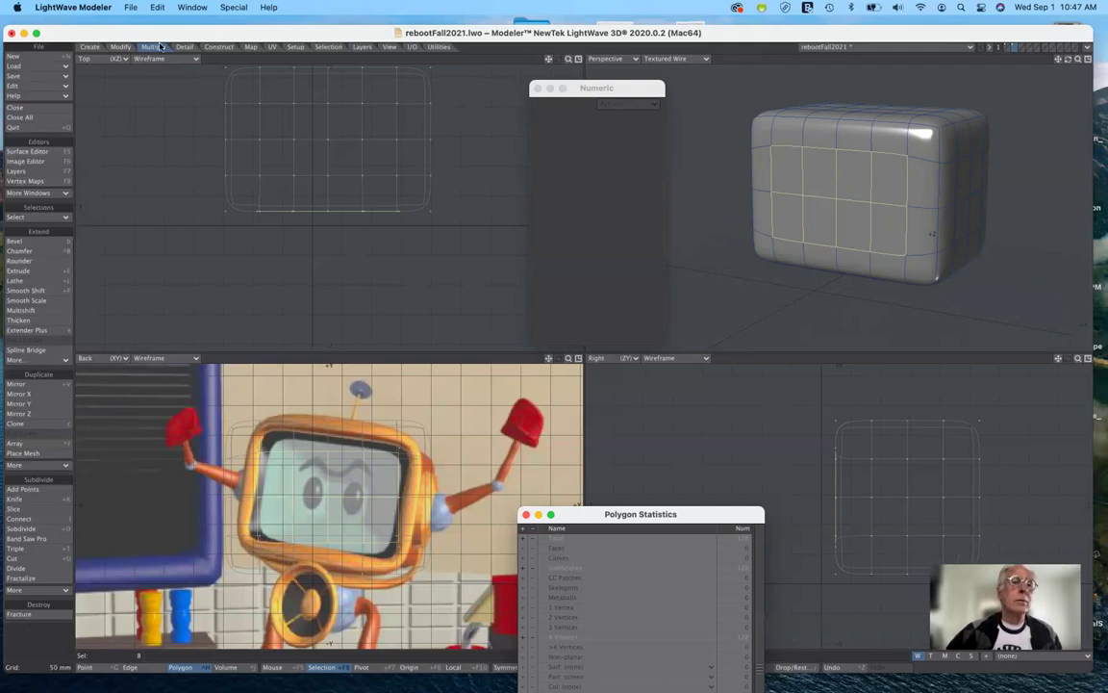
Step: Smooth Shift the eight front polygons with zero offset and move the new face about 19.8 mm into the box along Z
click(45, 292)
click(829, 241)
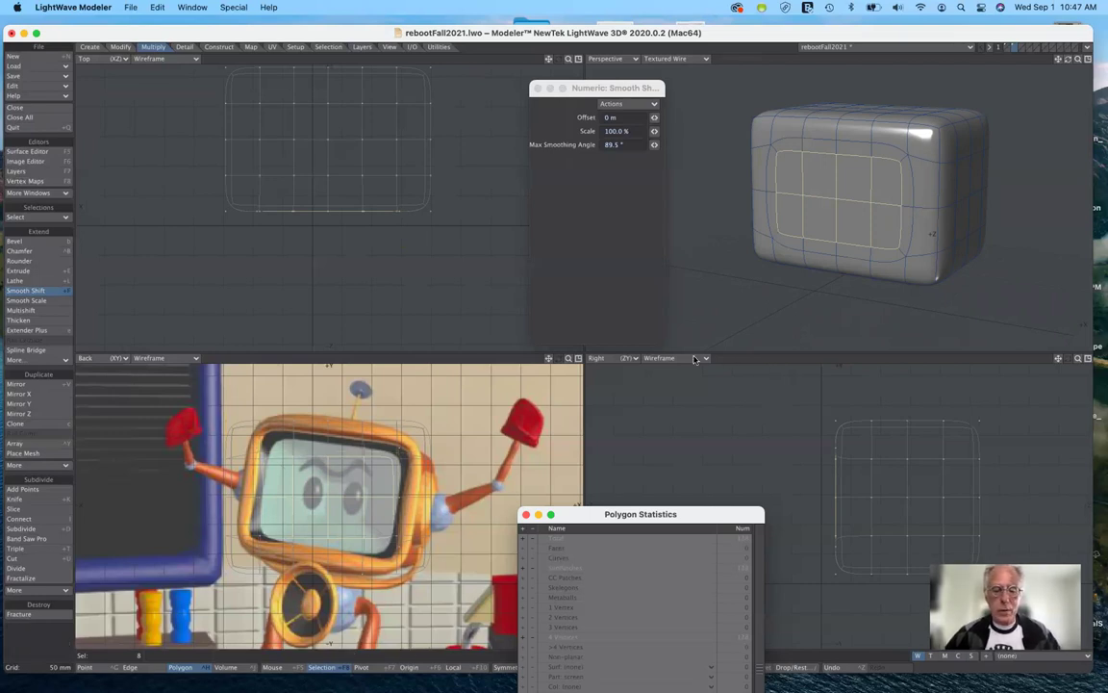
key(t)
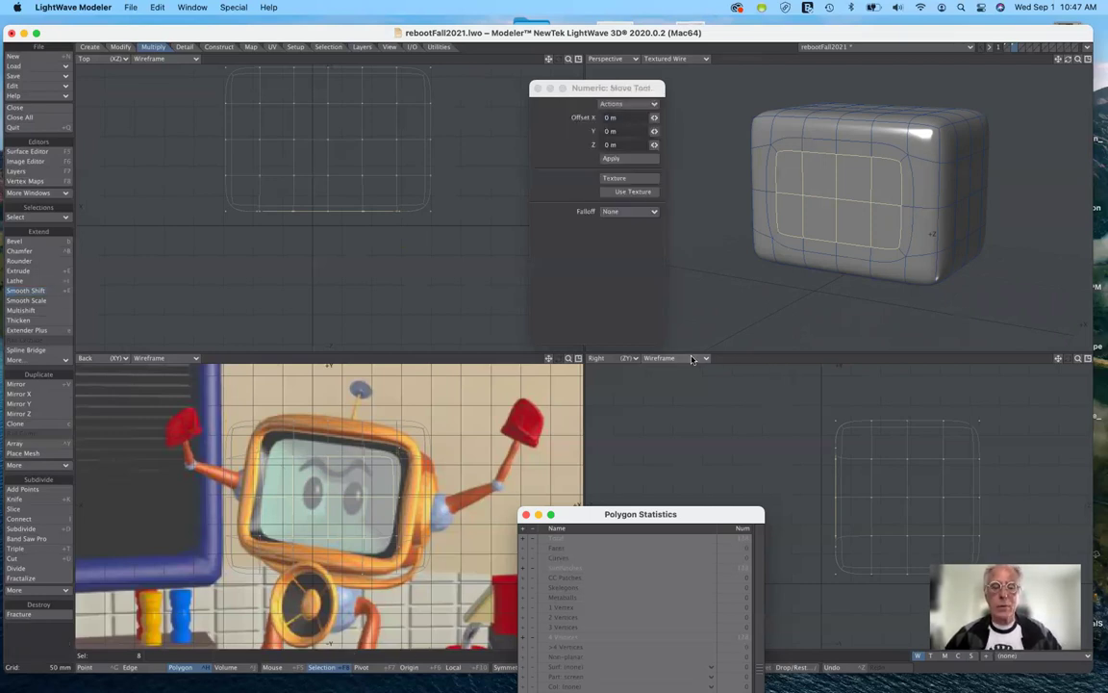
drag(332, 208, 333, 196)
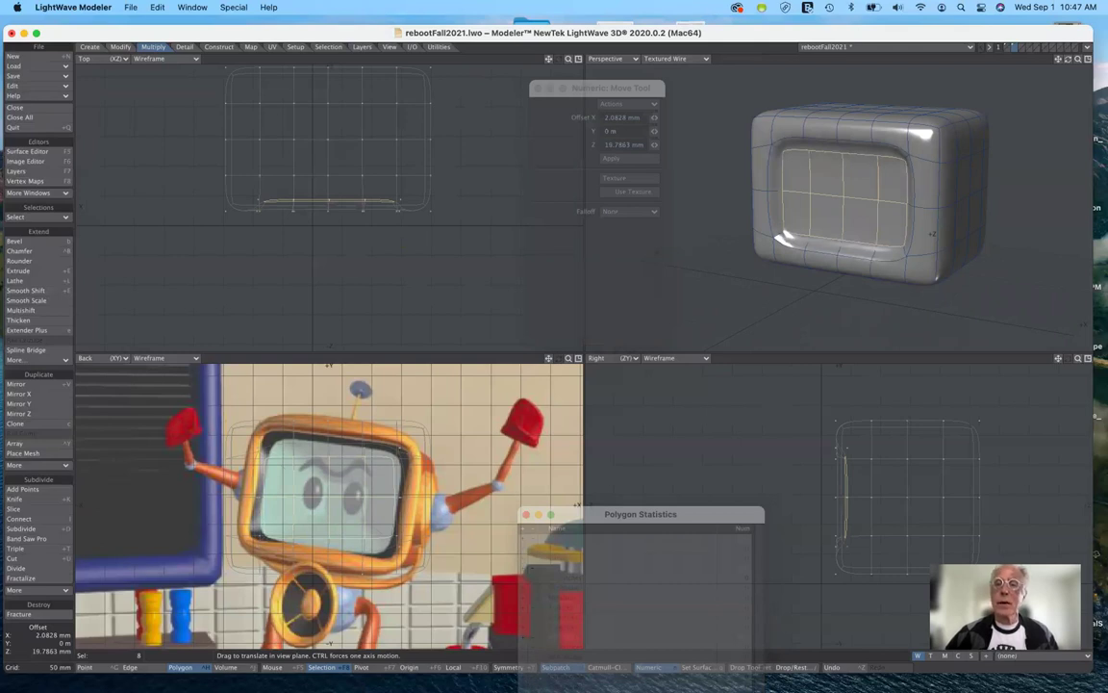
drag(333, 196, 333, 195)
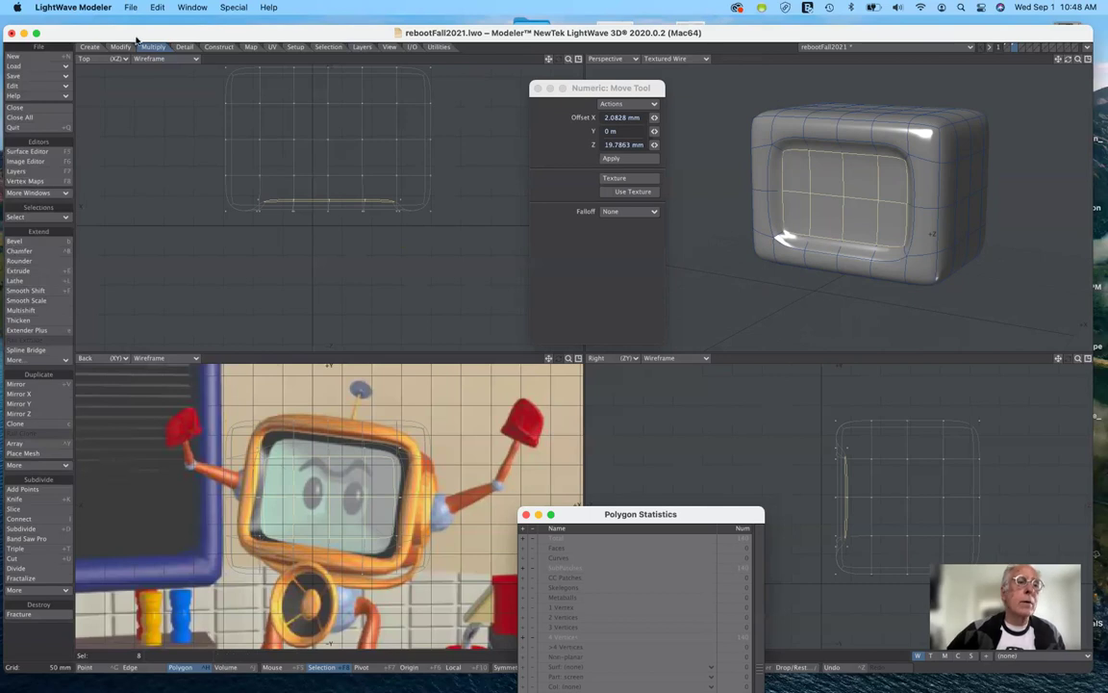
Step: Smooth Shift the recessed face again with zero offset and stretch it to 47% by 47% about its centre
click(44, 292)
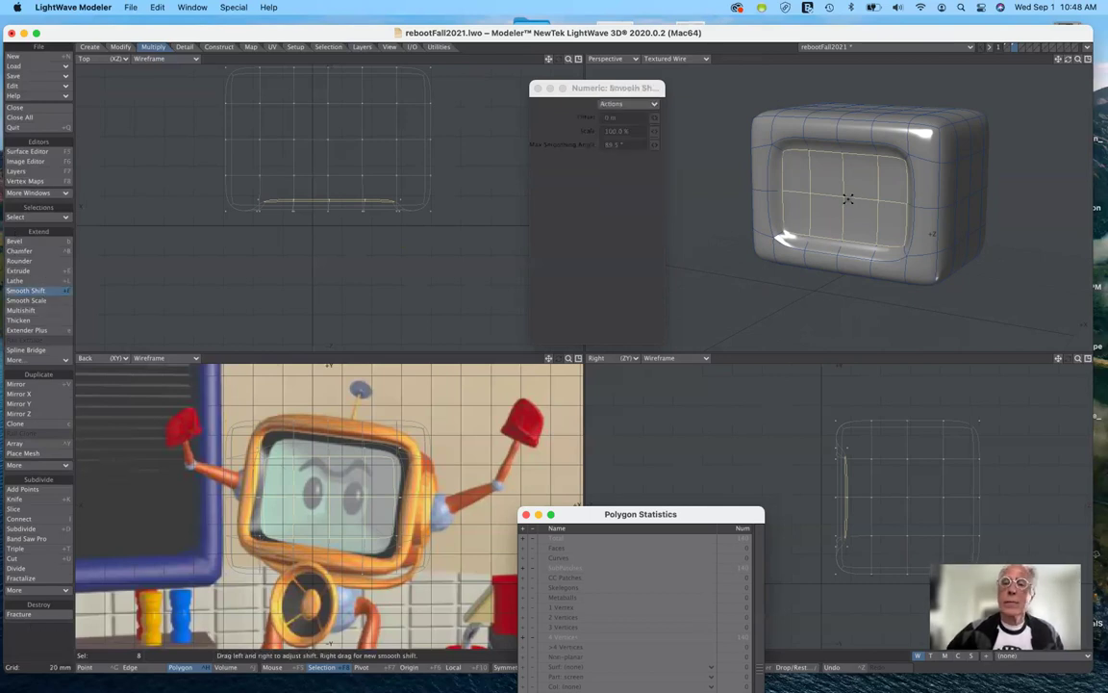
click(842, 209)
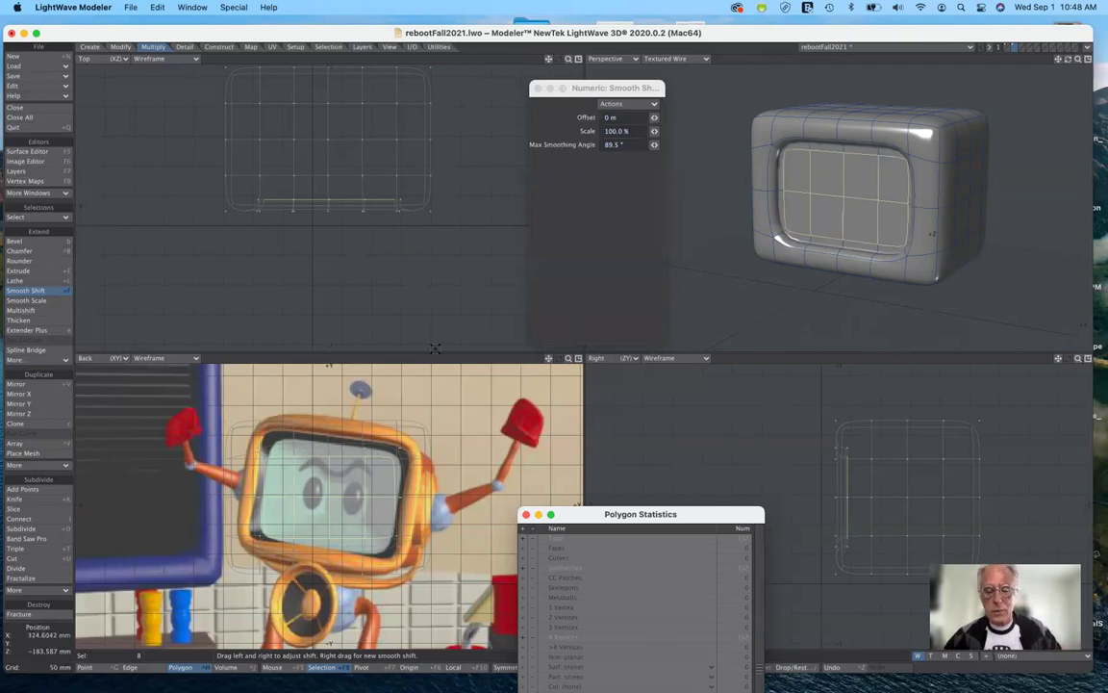
key(h)
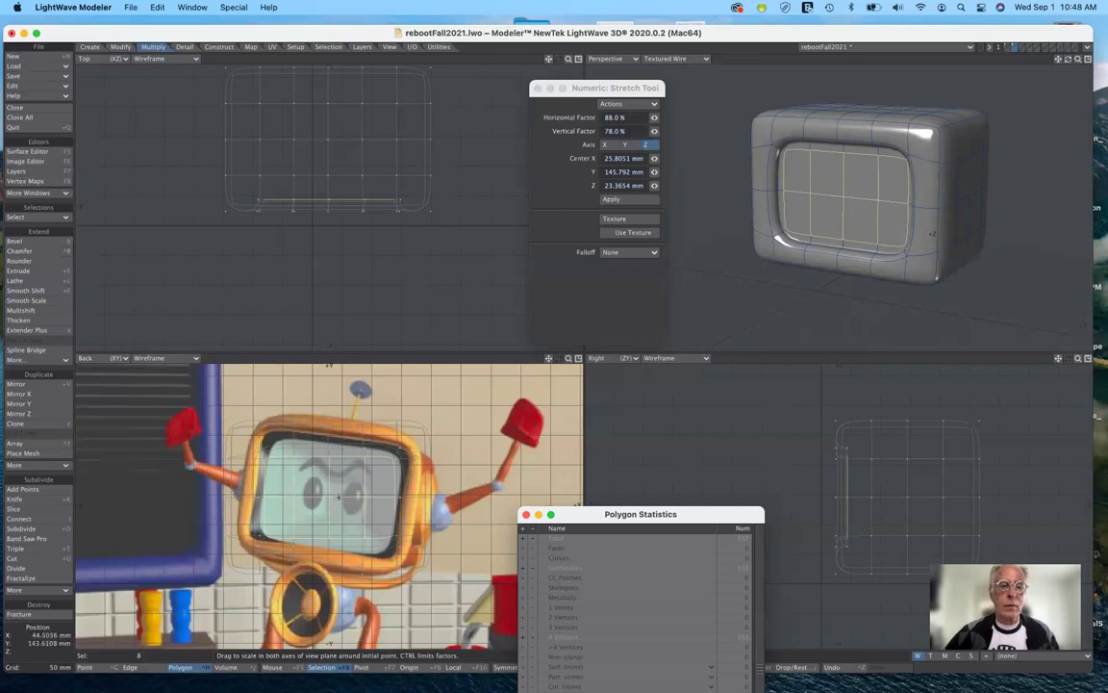
drag(337, 497, 295, 541)
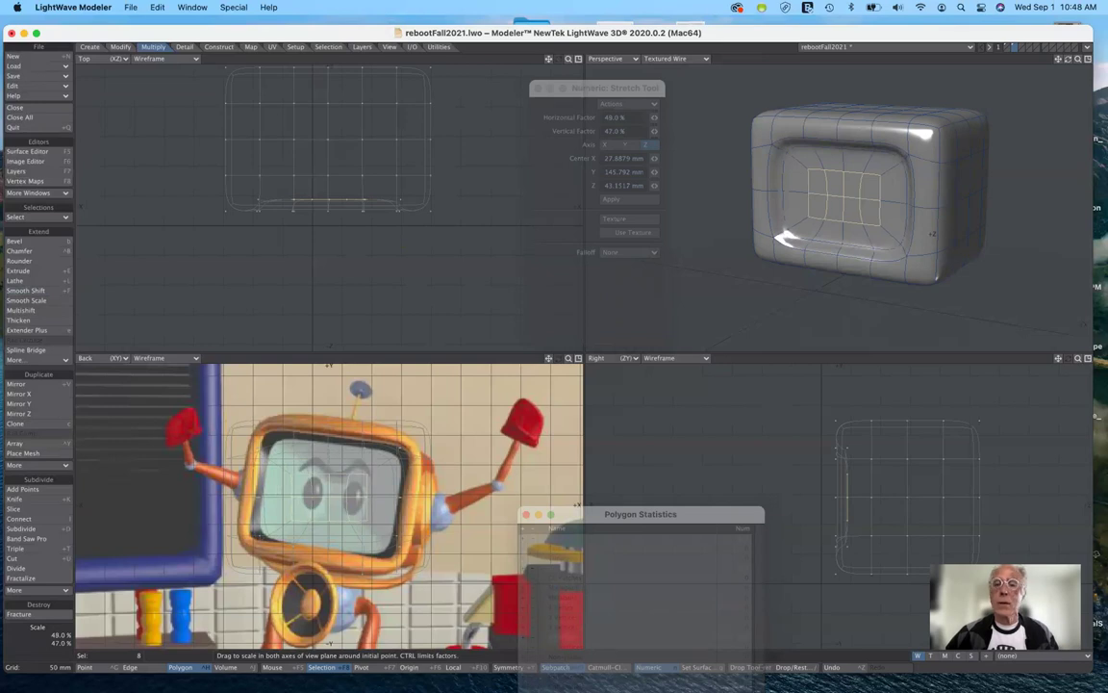
drag(305, 447, 304, 448)
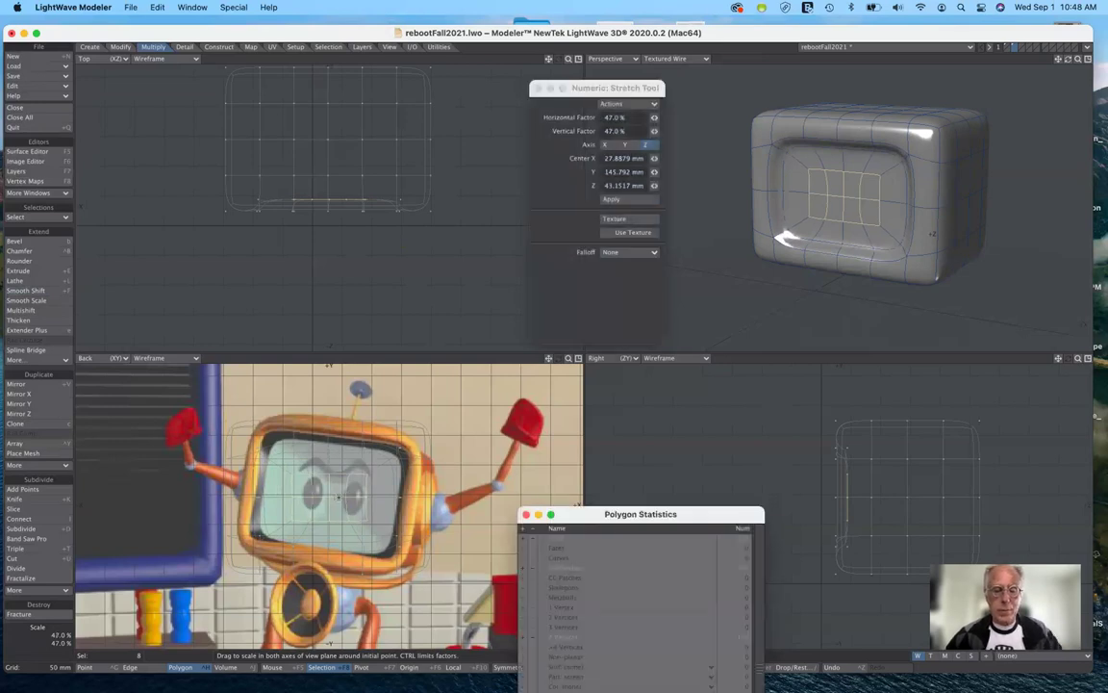
Step: Move the shrunken central face about 16.7 mm deeper into the box along Z and deselect it
key(t)
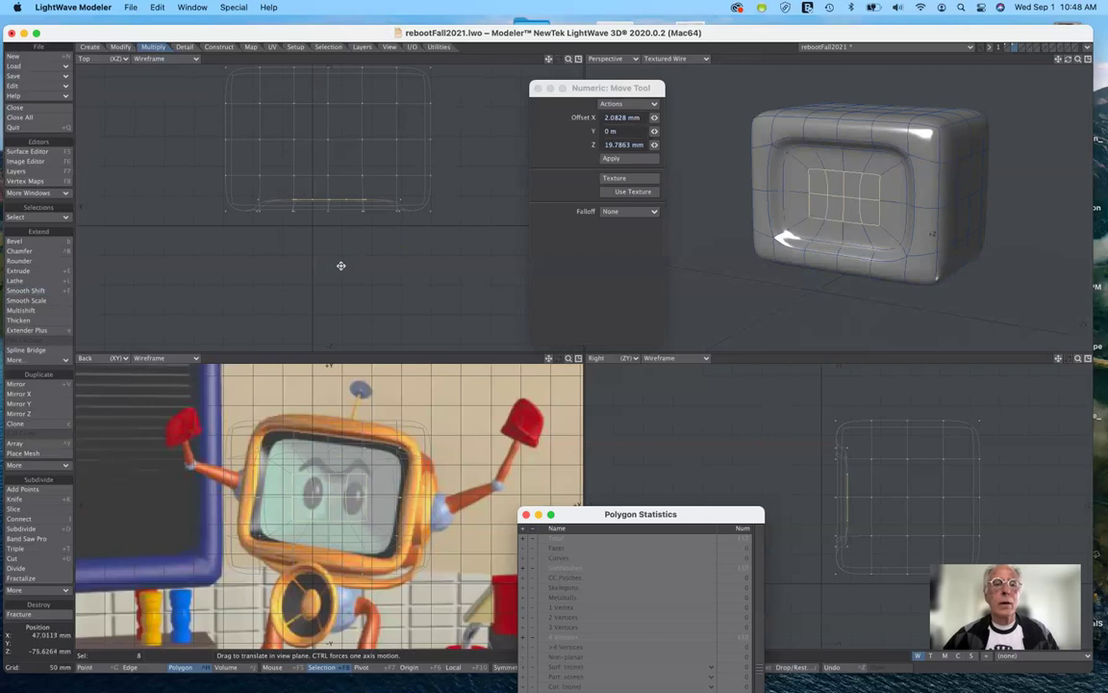
mouse_move(341, 264)
mouse_down()
mouse_move(331, 243)
mouse_move(343, 250)
mouse_up()
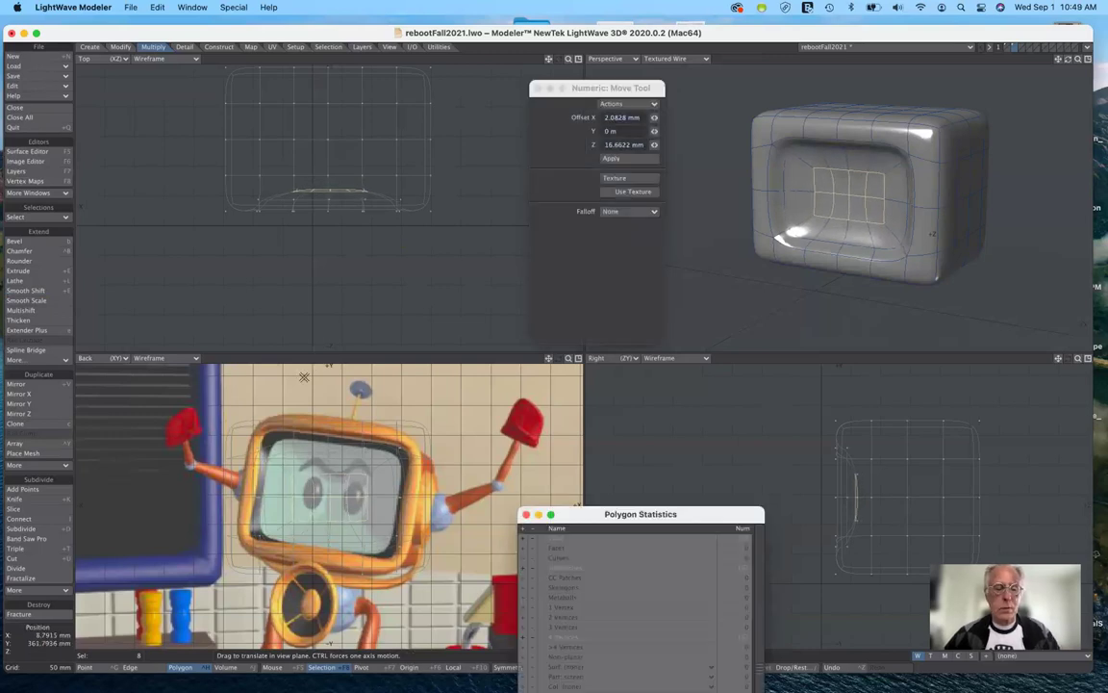
key(space)
click(28, 653)
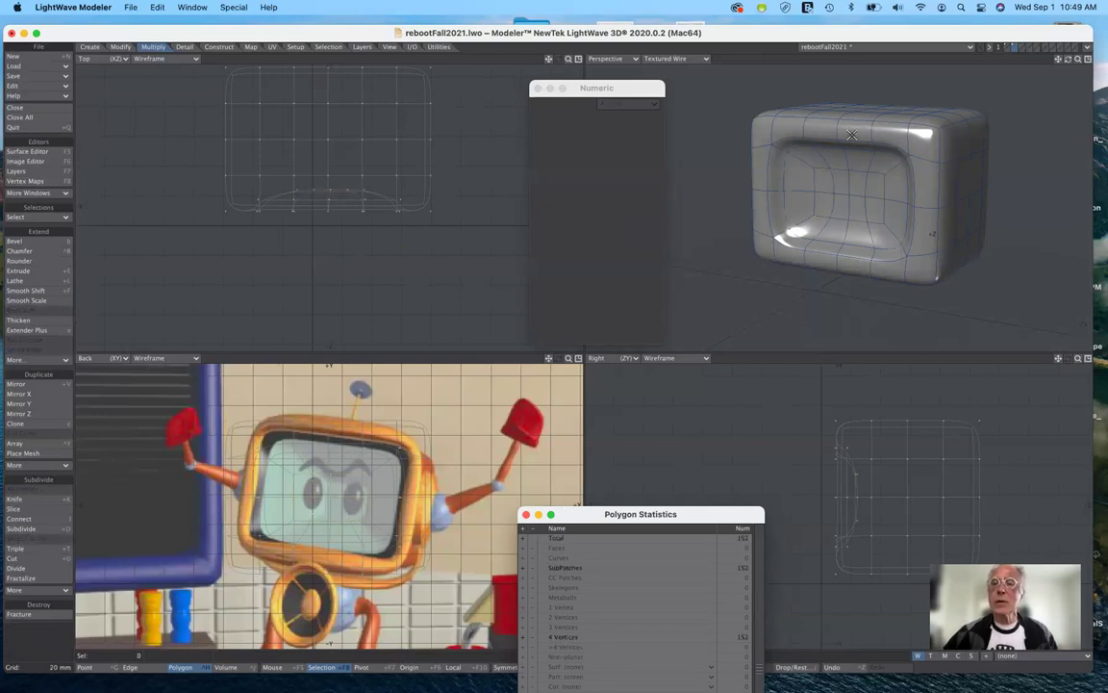
Step: Assign the existing gold surface to the whole TV casing
drag(1068, 60, 769, 199)
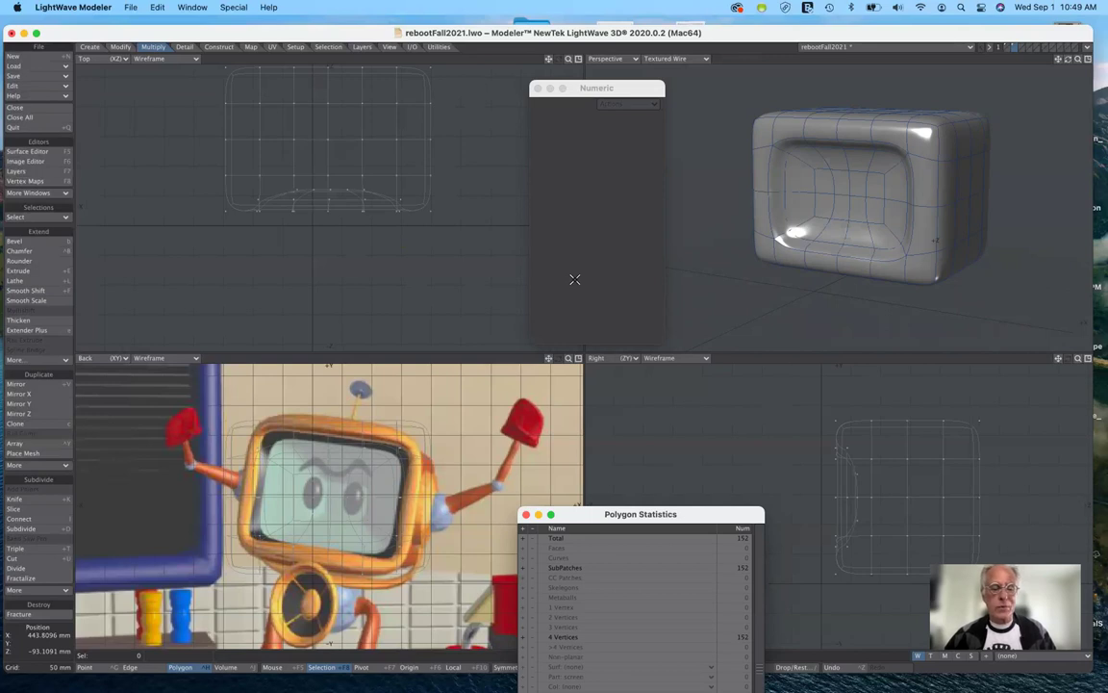
key(q)
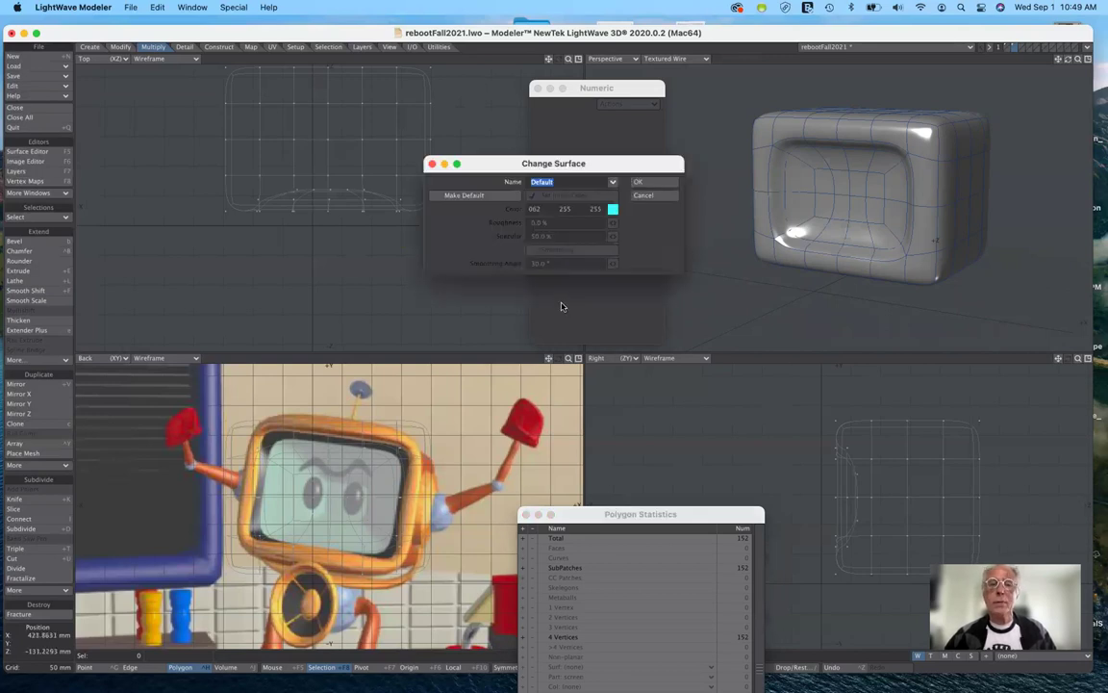
click(613, 181)
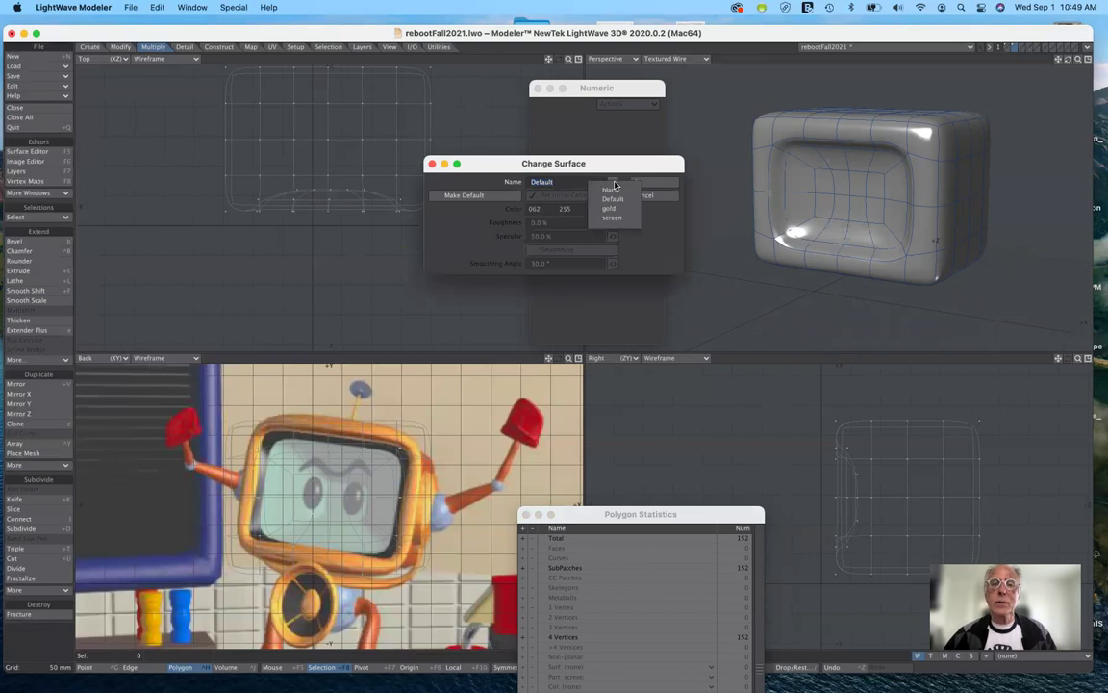
click(610, 208)
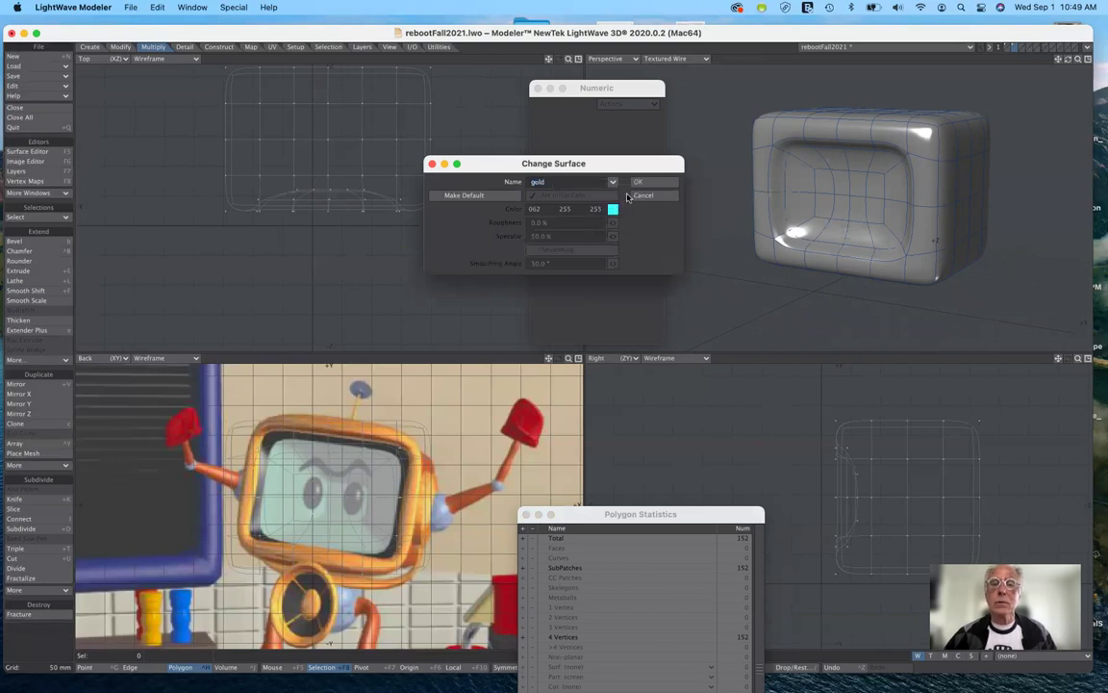
click(640, 182)
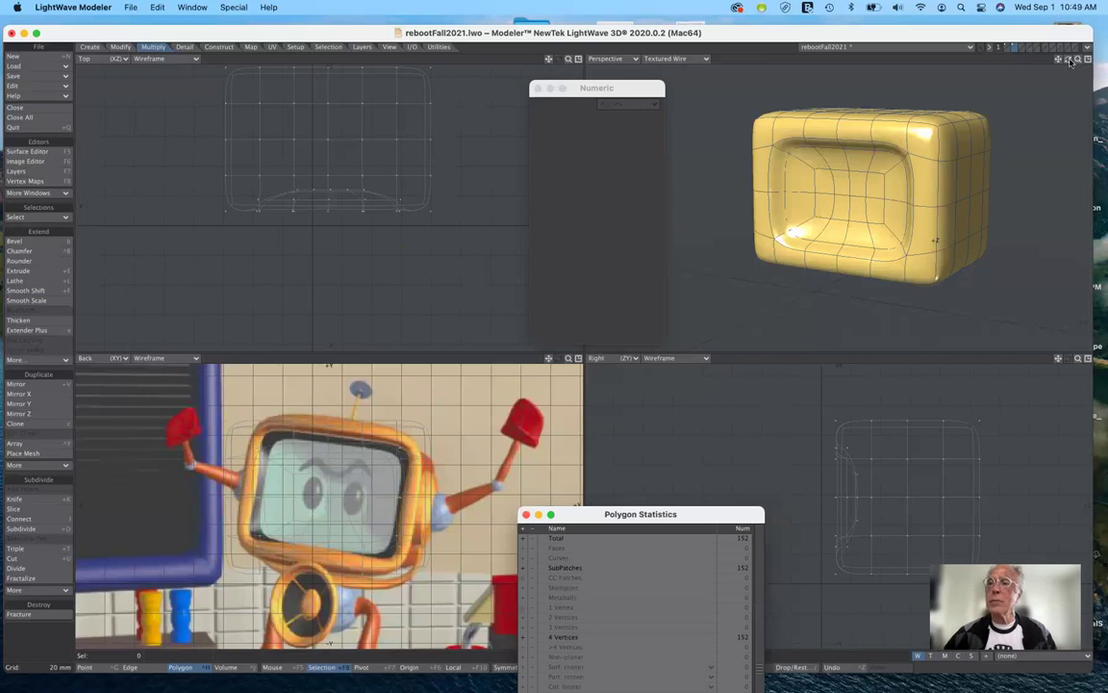
Step: Assign the existing black surface to the ring of twelve polygons framing the TV's recess and deselect them
drag(1078, 59, 795, 169)
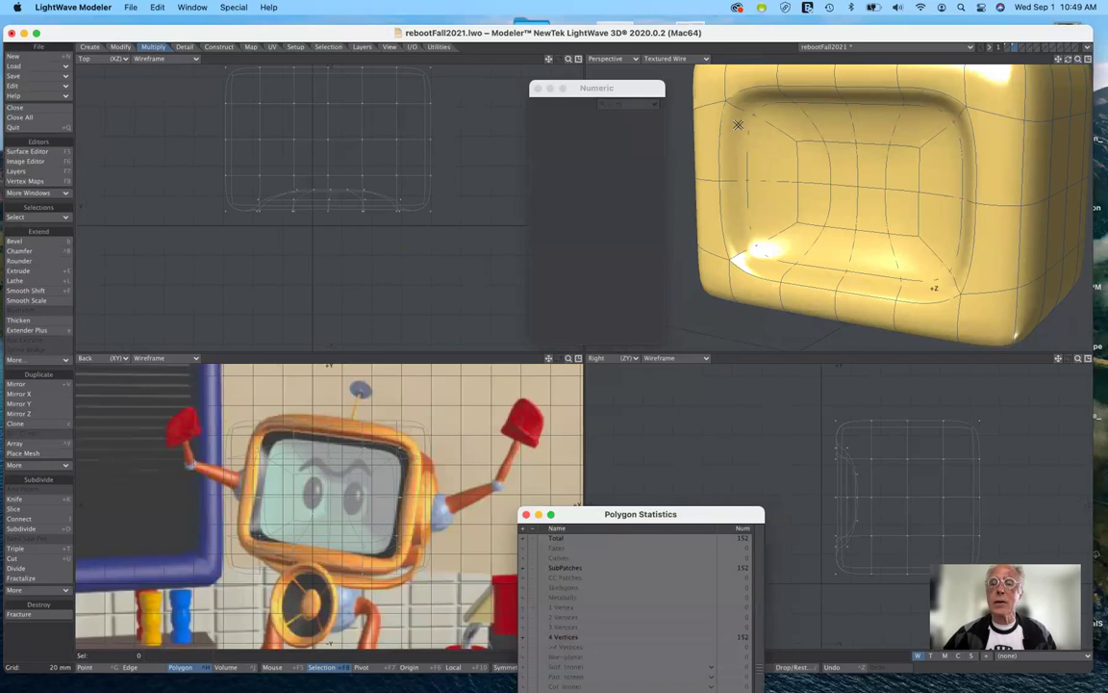
click(735, 228)
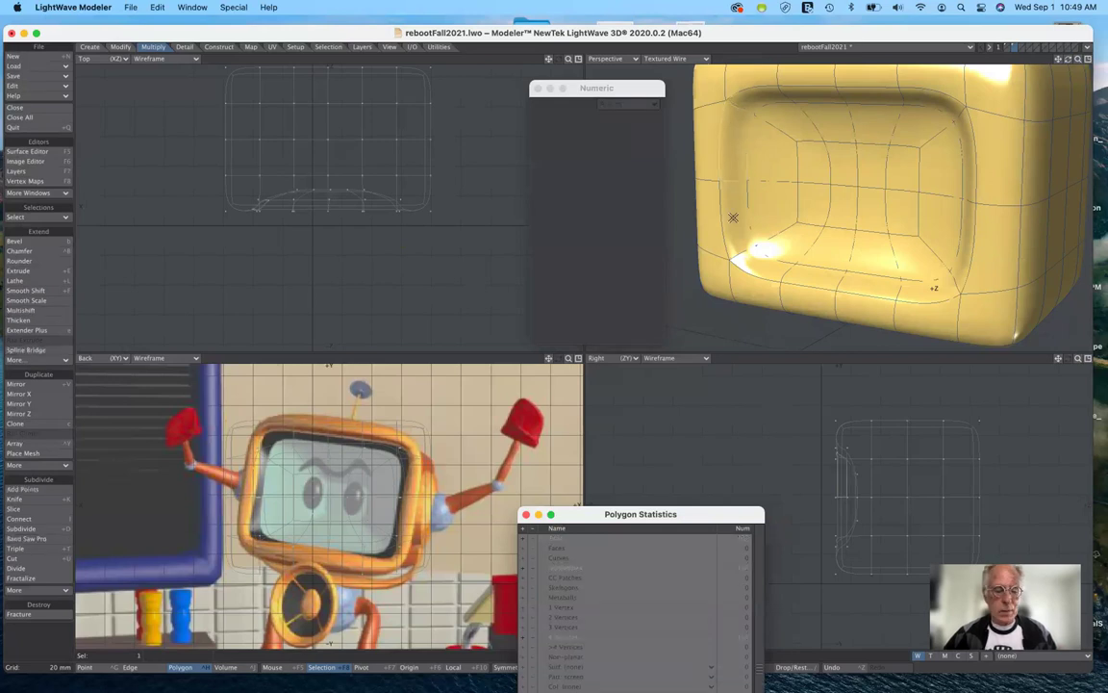
mouse_move(734, 212)
mouse_down()
mouse_move(756, 249)
mouse_move(816, 283)
mouse_move(859, 284)
mouse_up()
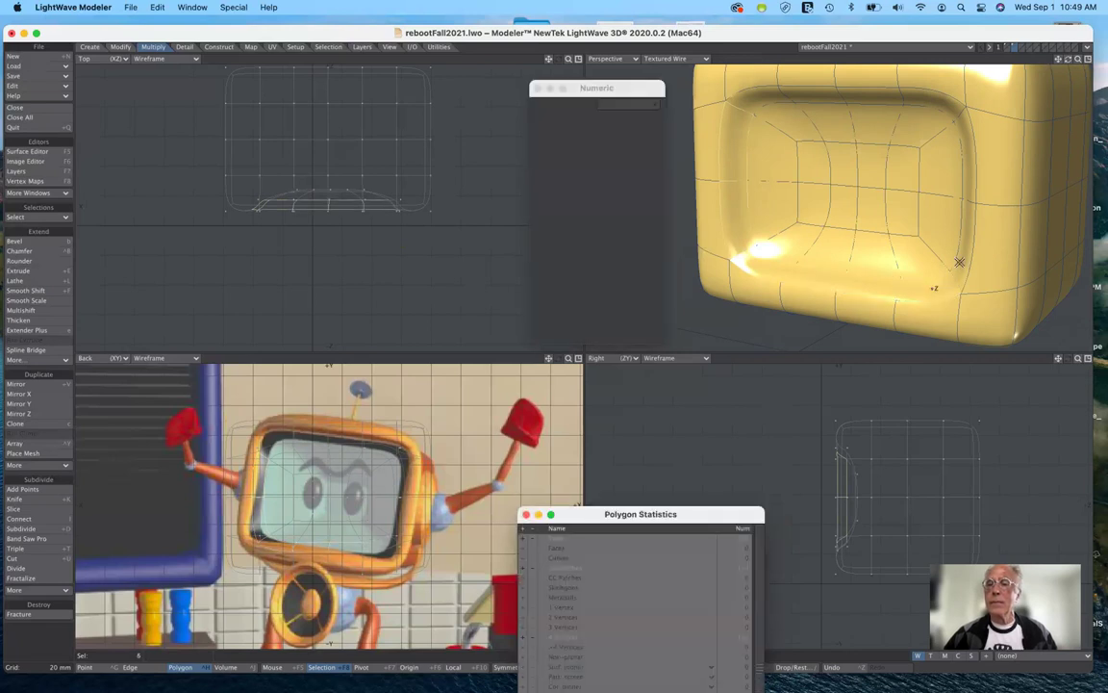
shift+click(968, 189)
drag(967, 190, 955, 149)
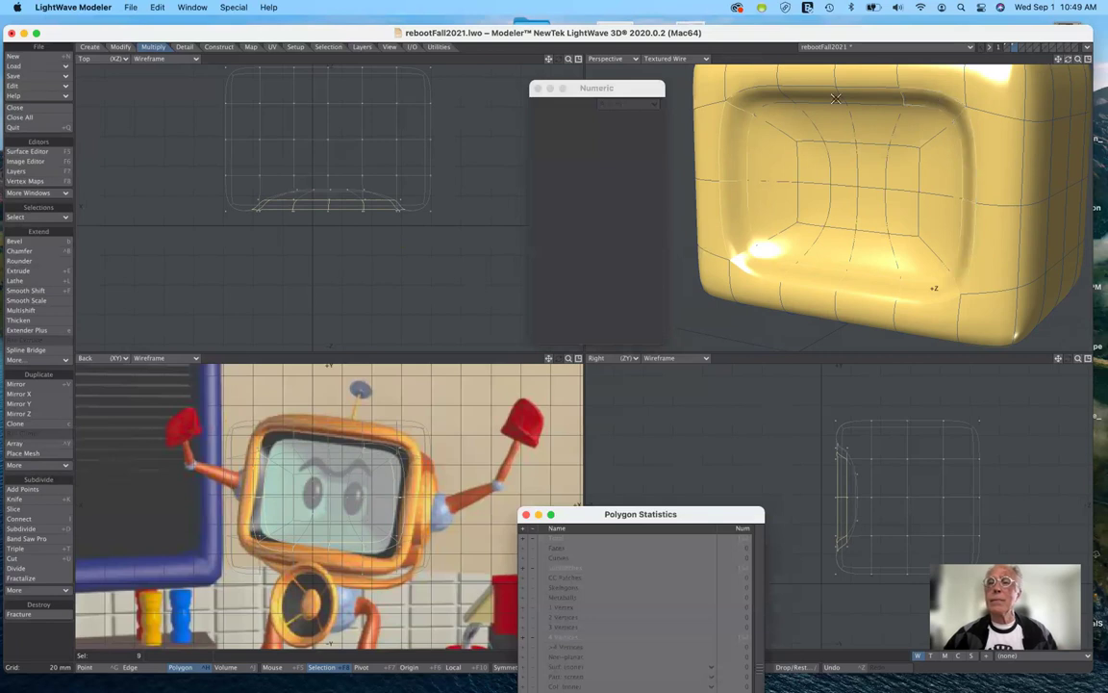
mouse_move(741, 88)
mouse_down()
mouse_move(765, 98)
mouse_move(673, 181)
mouse_up()
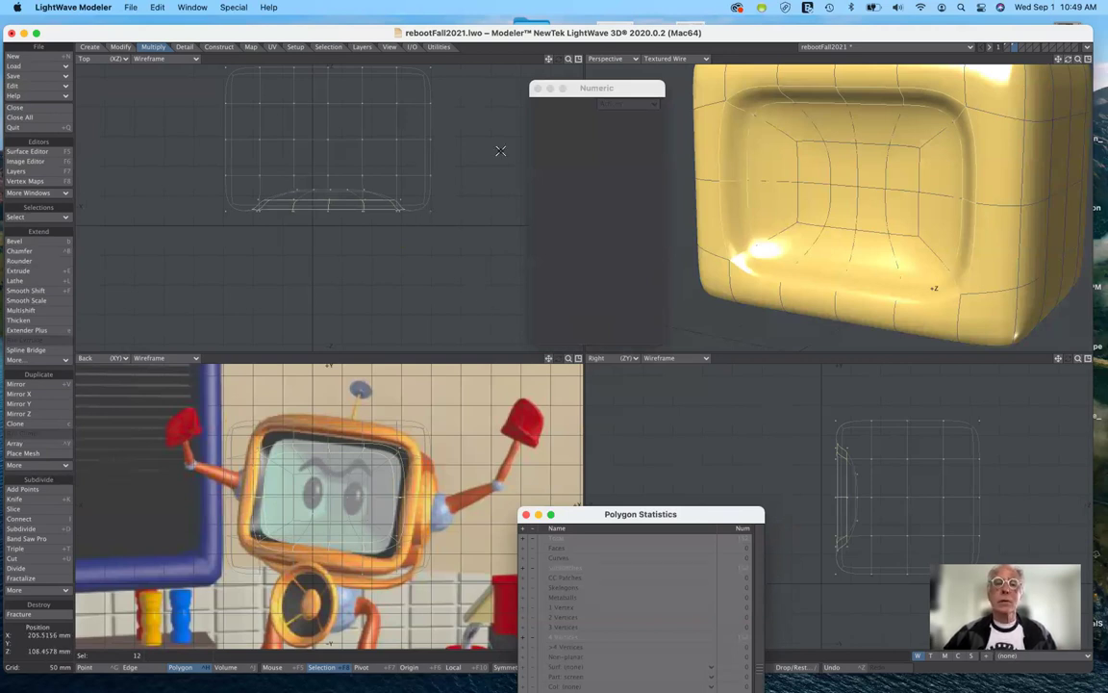
key(q)
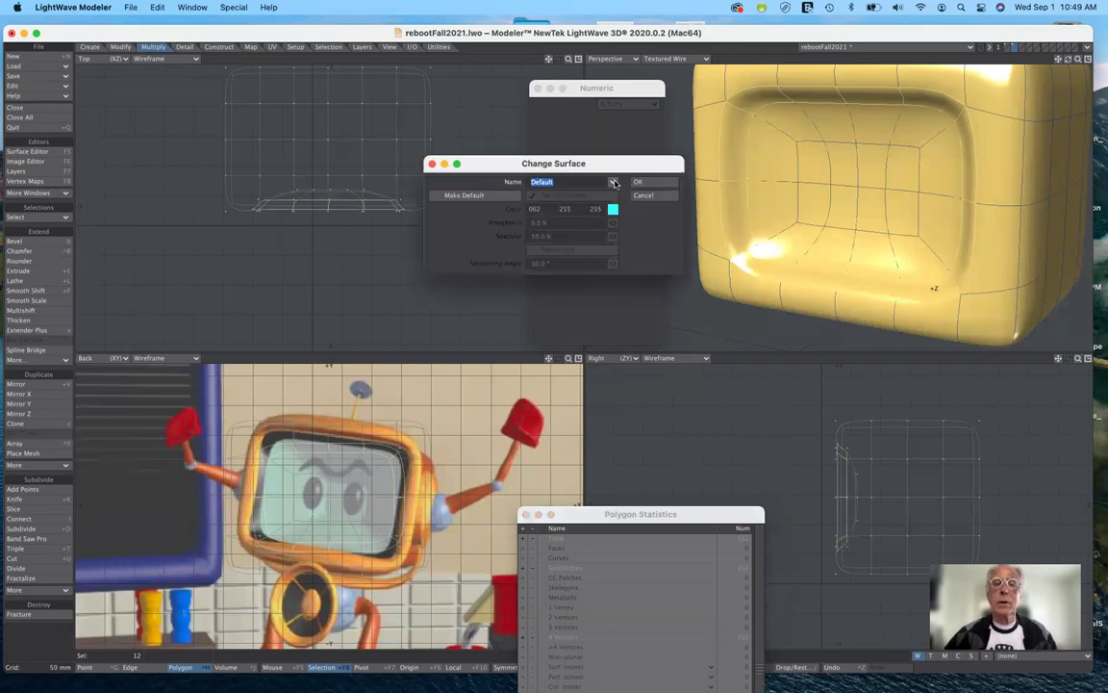
click(613, 182)
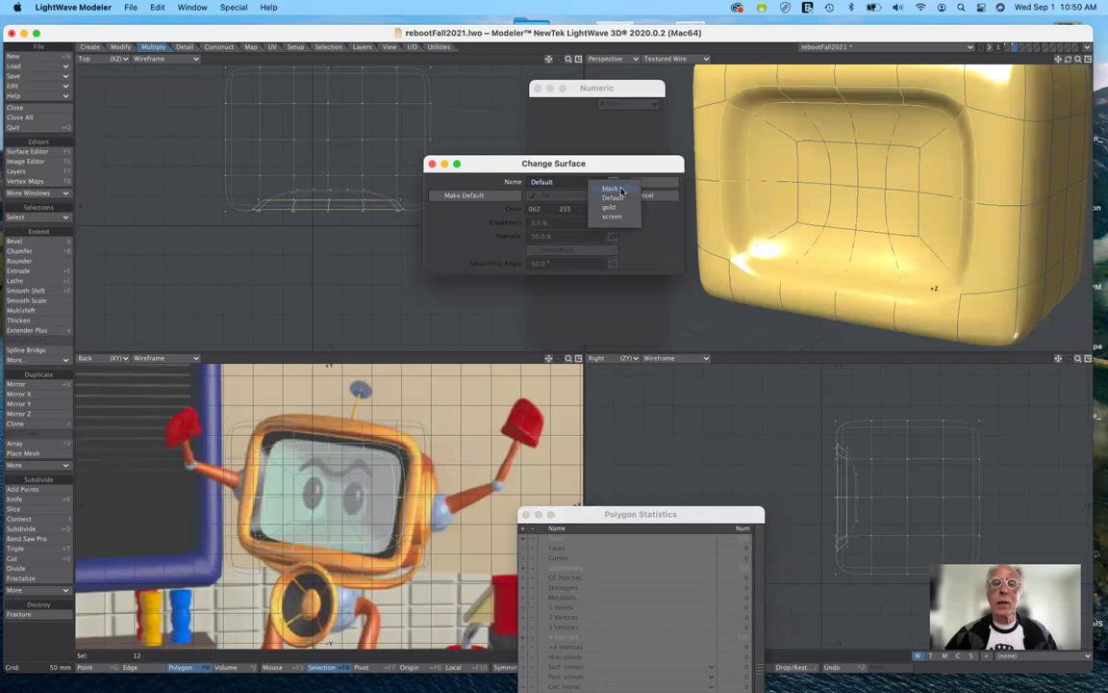
click(622, 190)
click(649, 183)
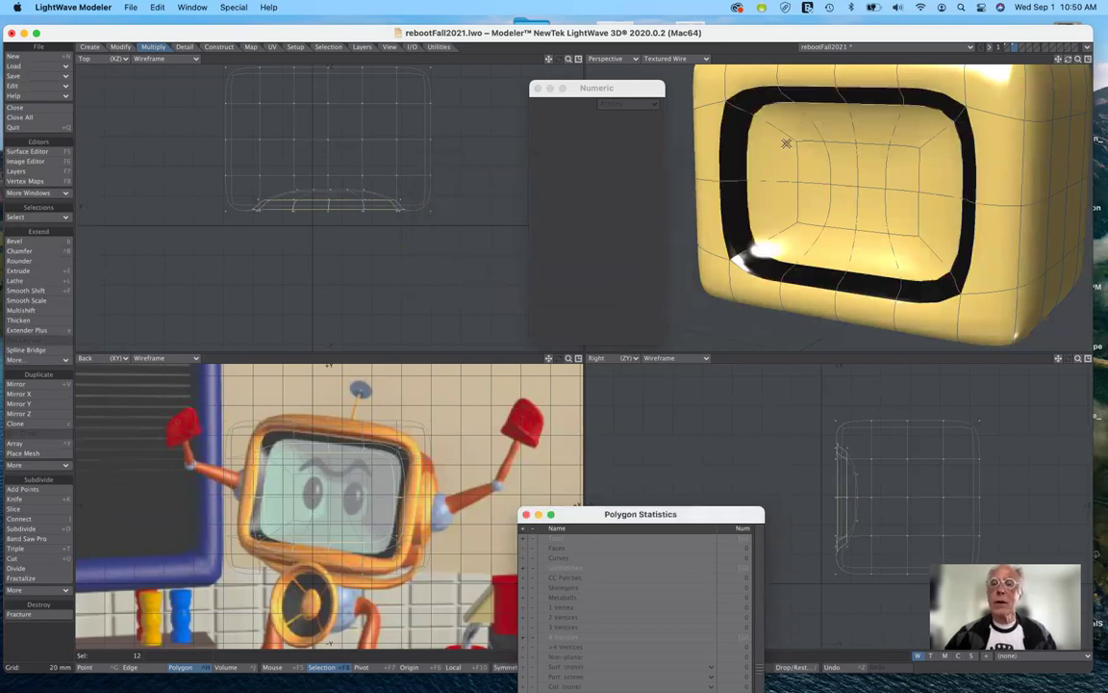
click(43, 645)
click(43, 644)
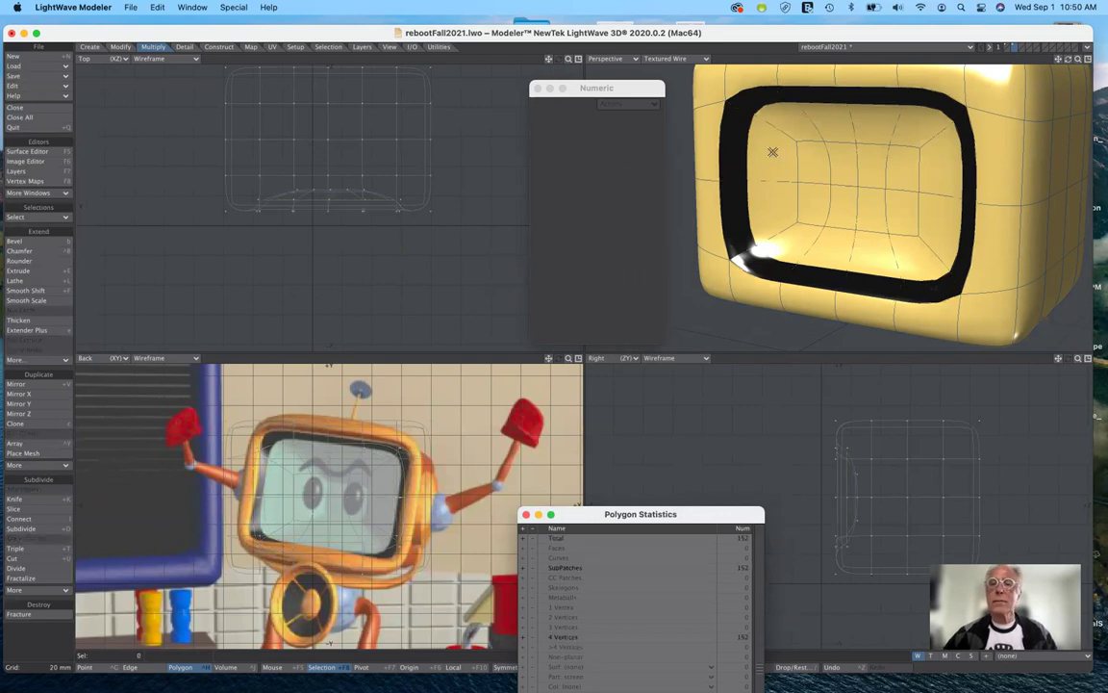
Step: Assign the existing screen surface to the twenty recessed polygons inside the black frame and deselect them
mouse_move(717, 114)
mouse_down()
mouse_move(807, 122)
mouse_move(915, 165)
mouse_move(833, 207)
mouse_move(775, 220)
mouse_move(802, 243)
mouse_move(779, 190)
mouse_move(824, 173)
mouse_move(861, 190)
mouse_move(863, 214)
mouse_move(747, 193)
mouse_move(743, 221)
mouse_up()
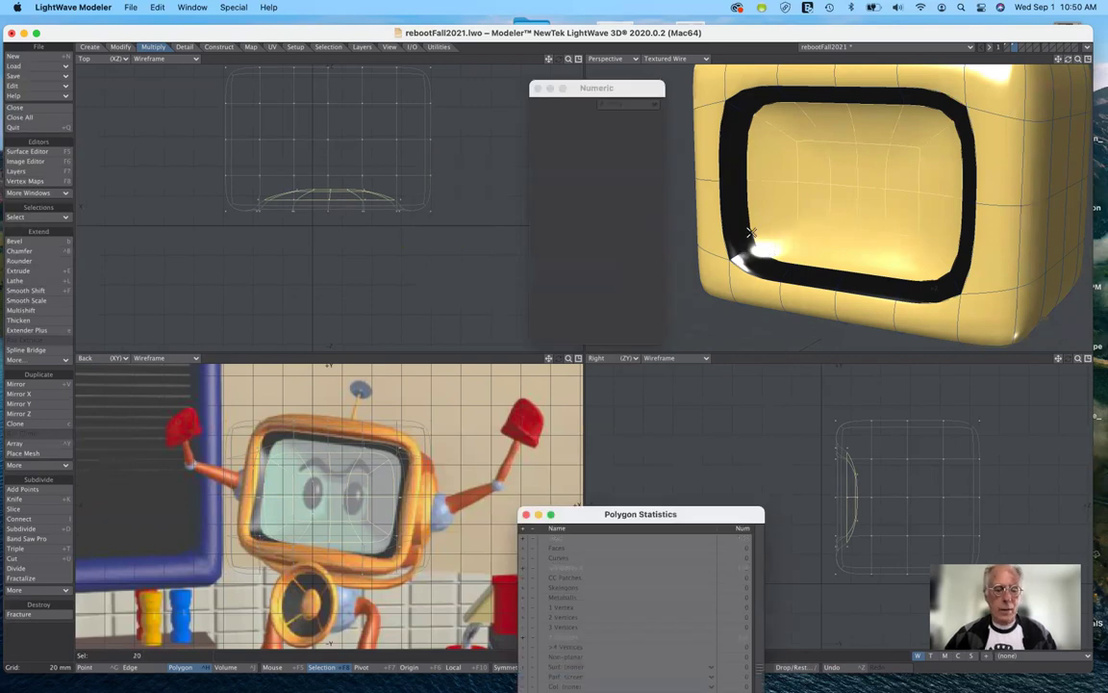
key(q)
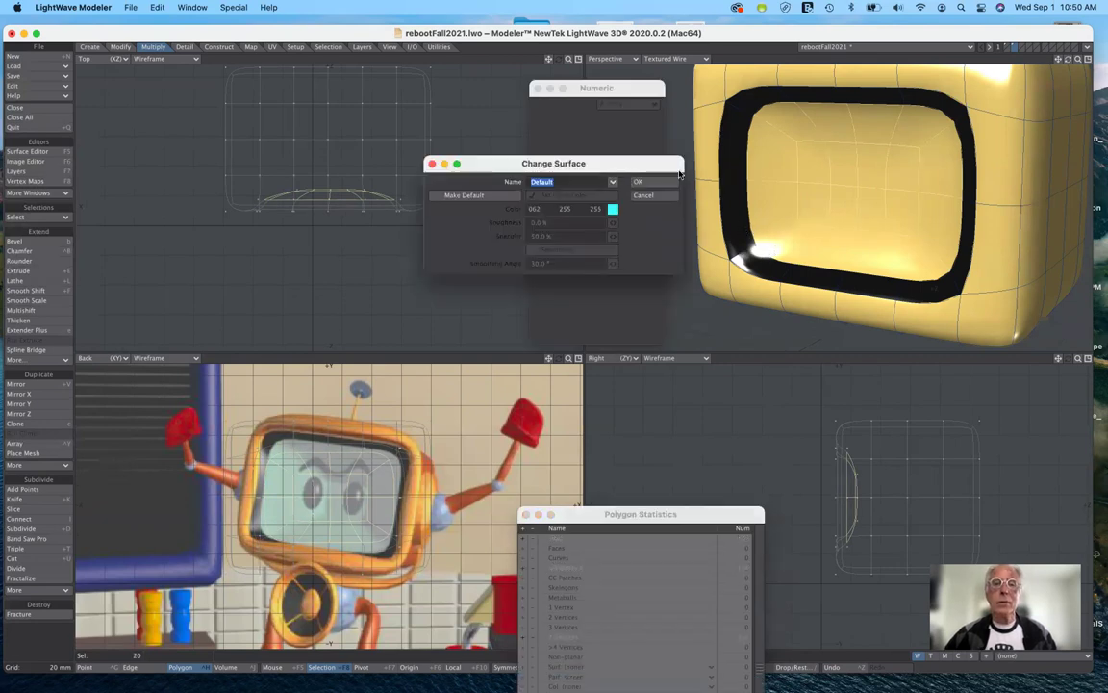
click(613, 183)
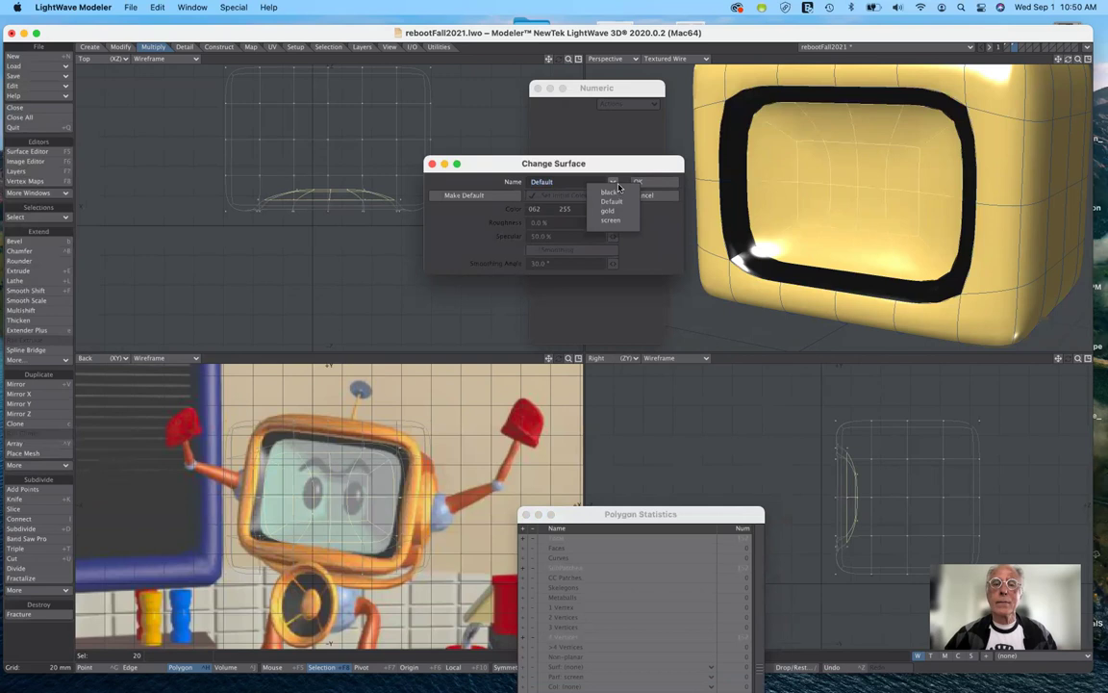
click(613, 220)
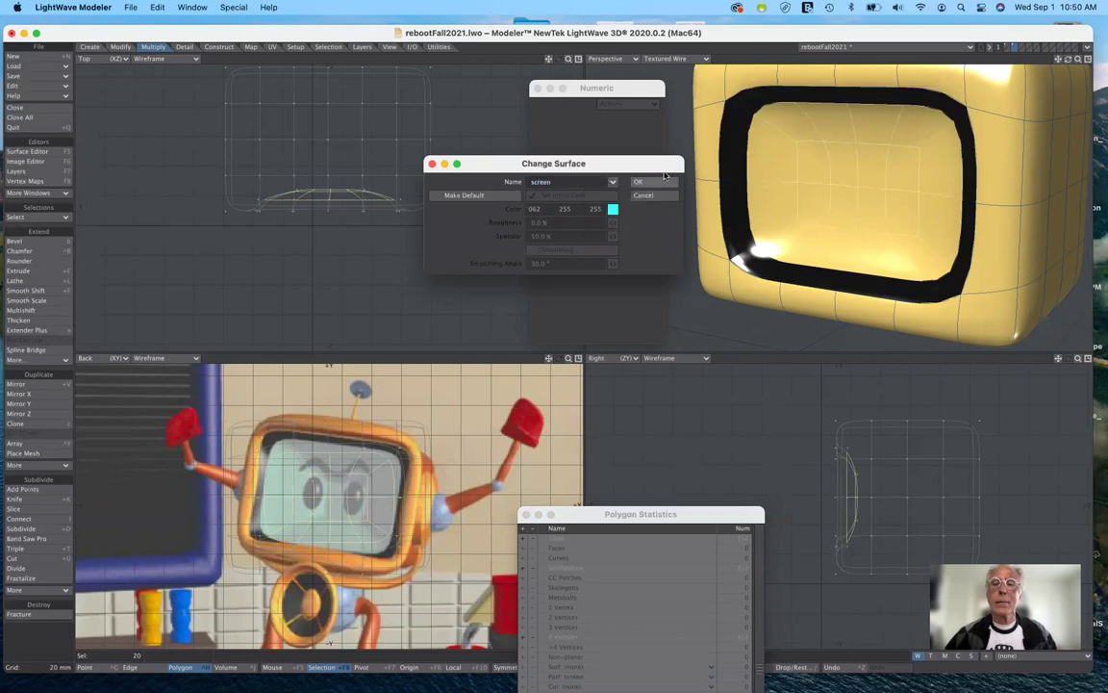
click(656, 181)
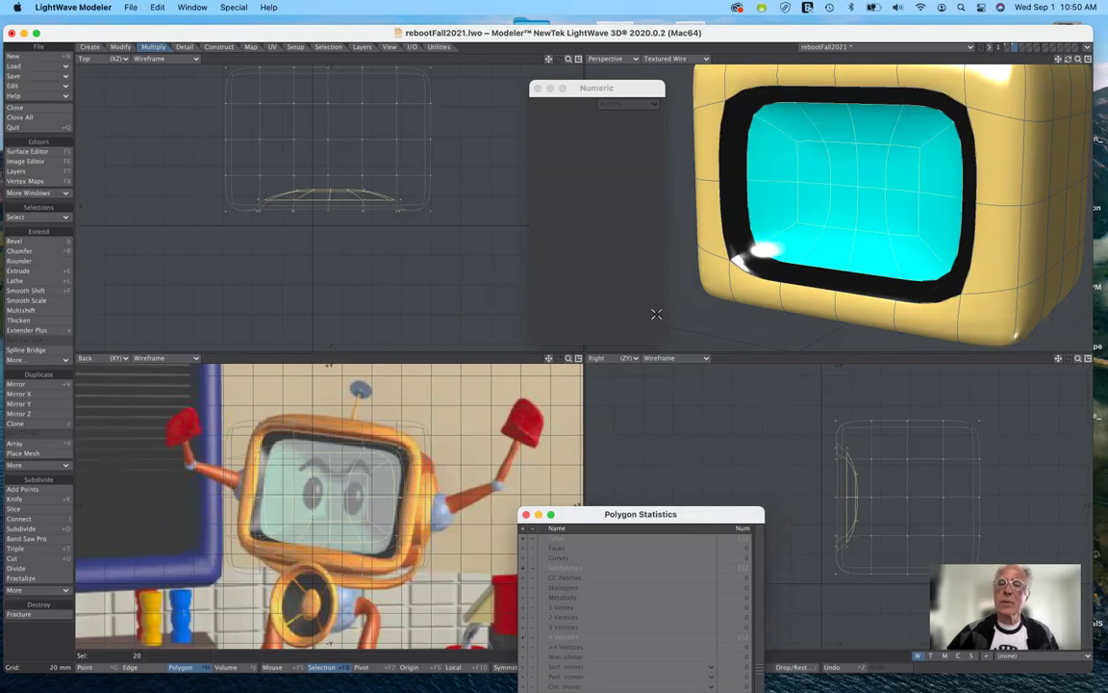
click(974, 56)
drag(1068, 58, 1068, 60)
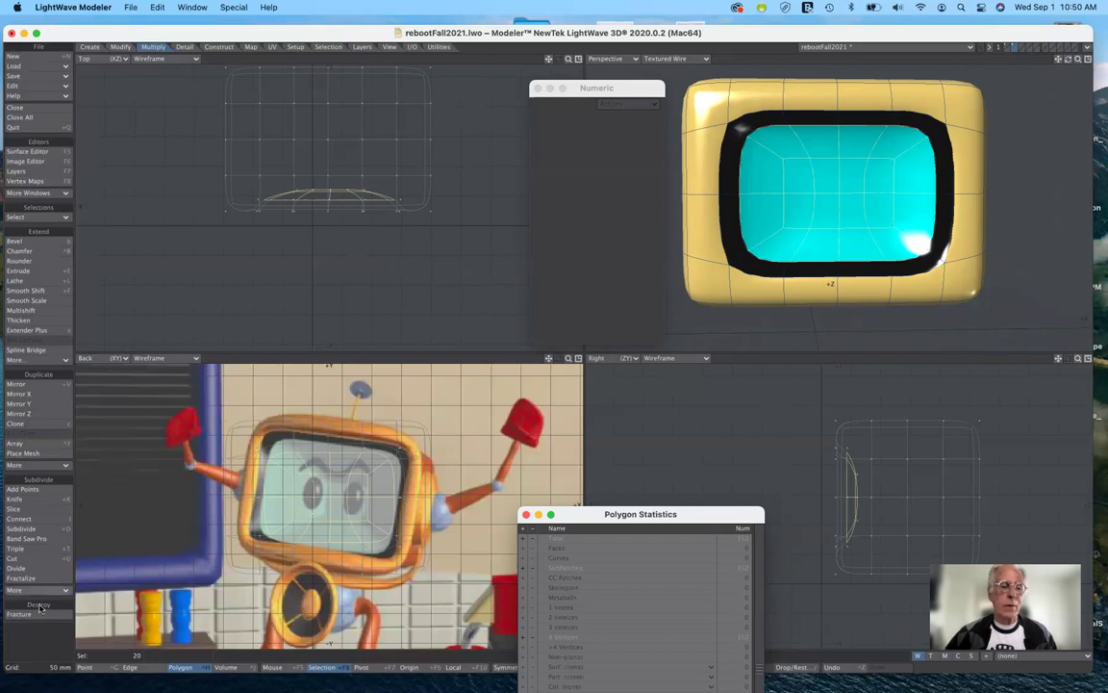
click(40, 642)
click(40, 642)
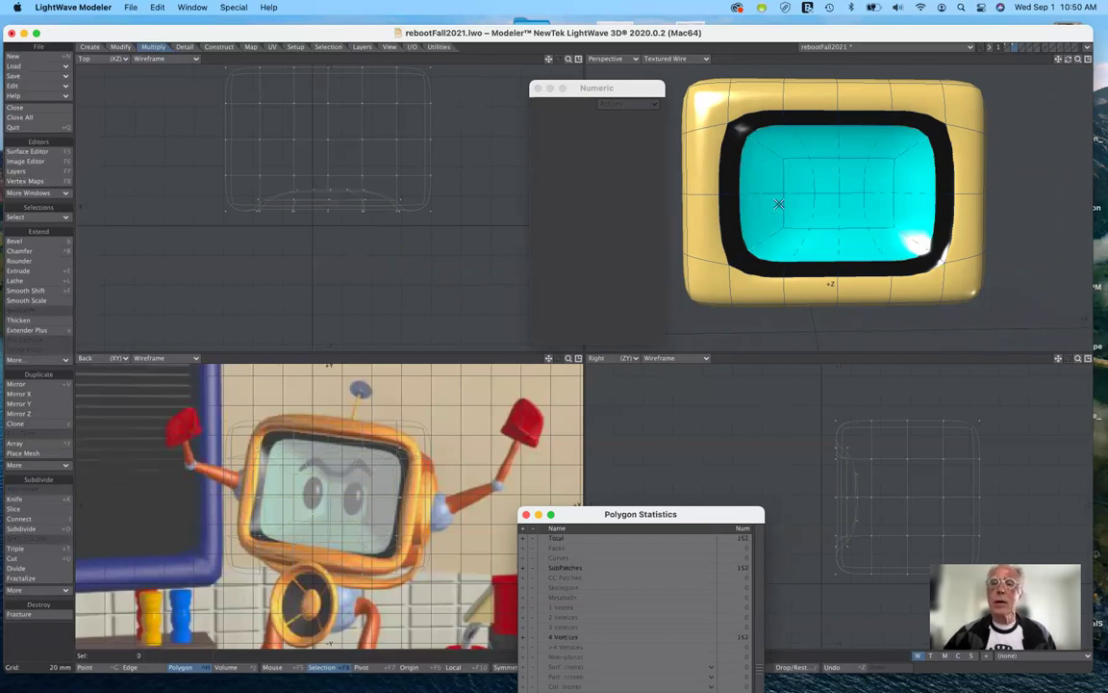
Step: Select the screen and black frame polygons and stretch them to 111% horizontally and 114% vertically about their centre
mouse_move(671, 118)
mouse_down()
mouse_move(835, 119)
mouse_move(851, 163)
mouse_move(939, 218)
mouse_move(930, 228)
mouse_move(914, 214)
mouse_move(909, 260)
mouse_move(688, 236)
mouse_move(811, 190)
mouse_move(804, 159)
mouse_move(846, 176)
mouse_move(725, 173)
mouse_move(719, 145)
mouse_move(795, 134)
mouse_move(899, 148)
mouse_move(826, 158)
mouse_move(825, 175)
mouse_up()
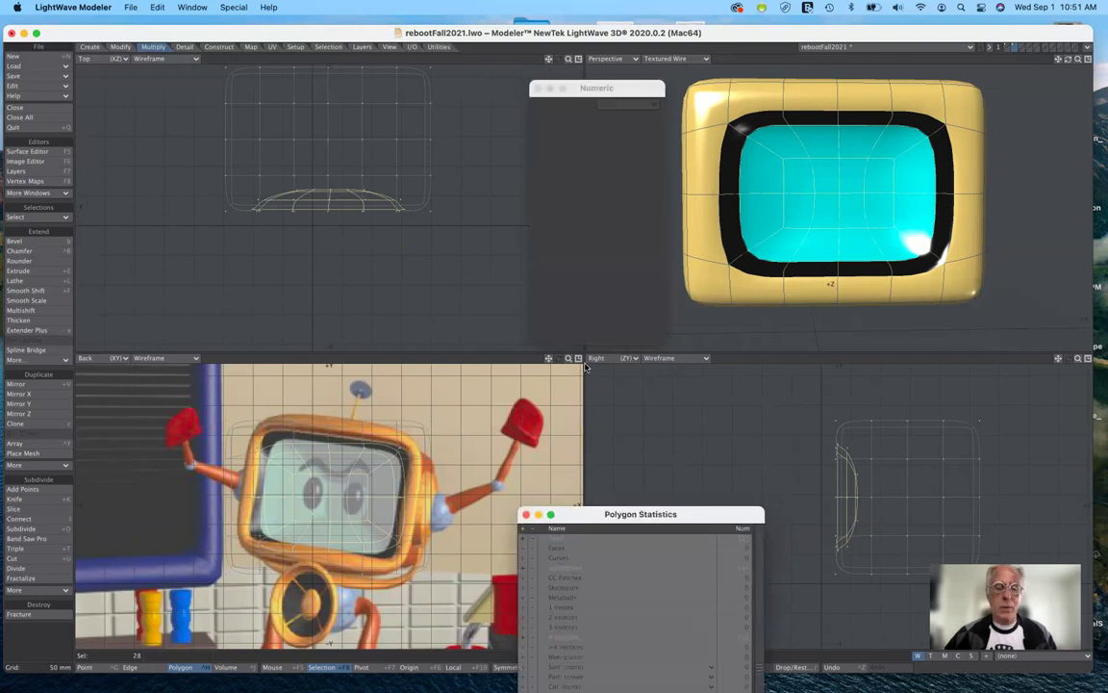
key(h)
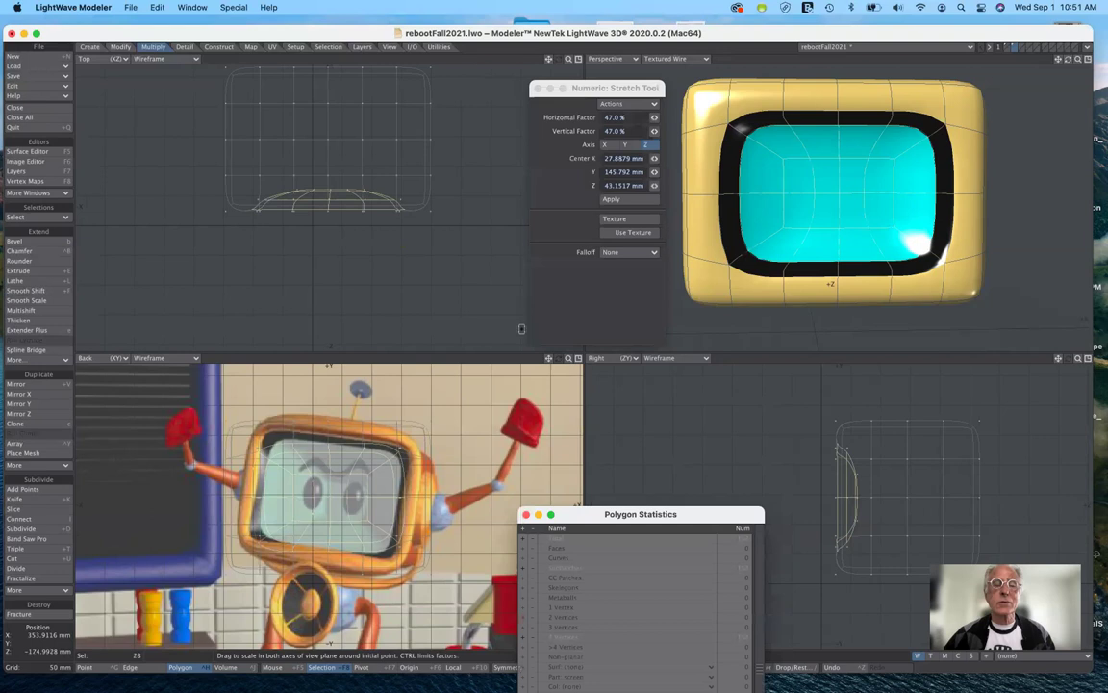
mouse_move(332, 500)
mouse_down()
mouse_move(346, 502)
mouse_move(340, 495)
mouse_up()
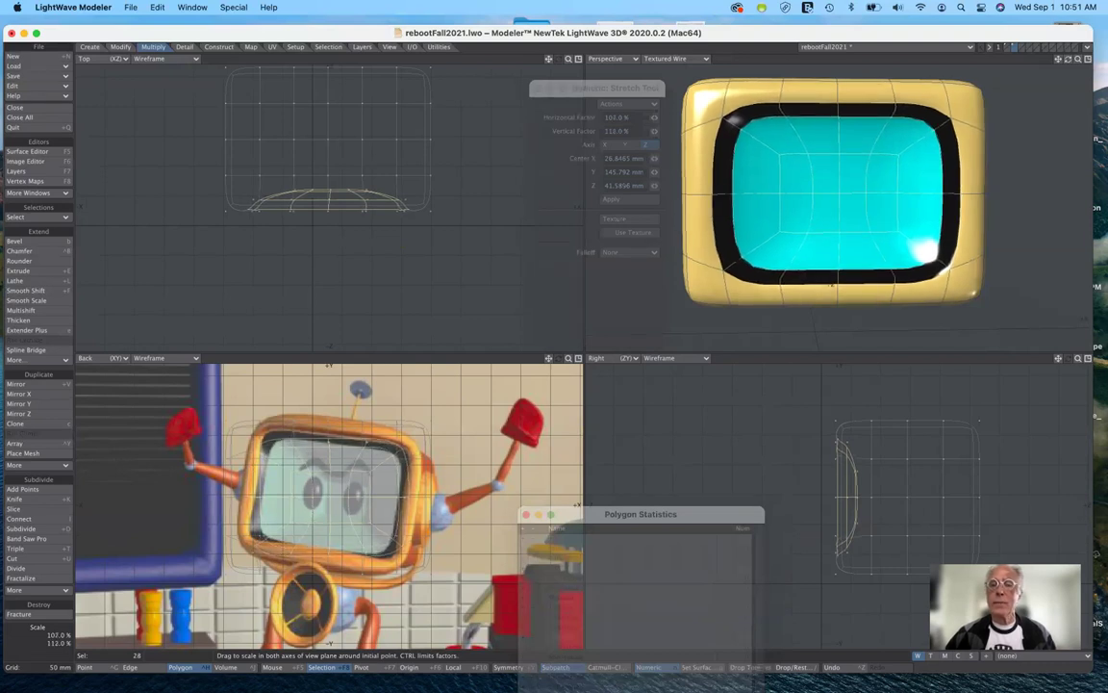
drag(345, 495, 350, 494)
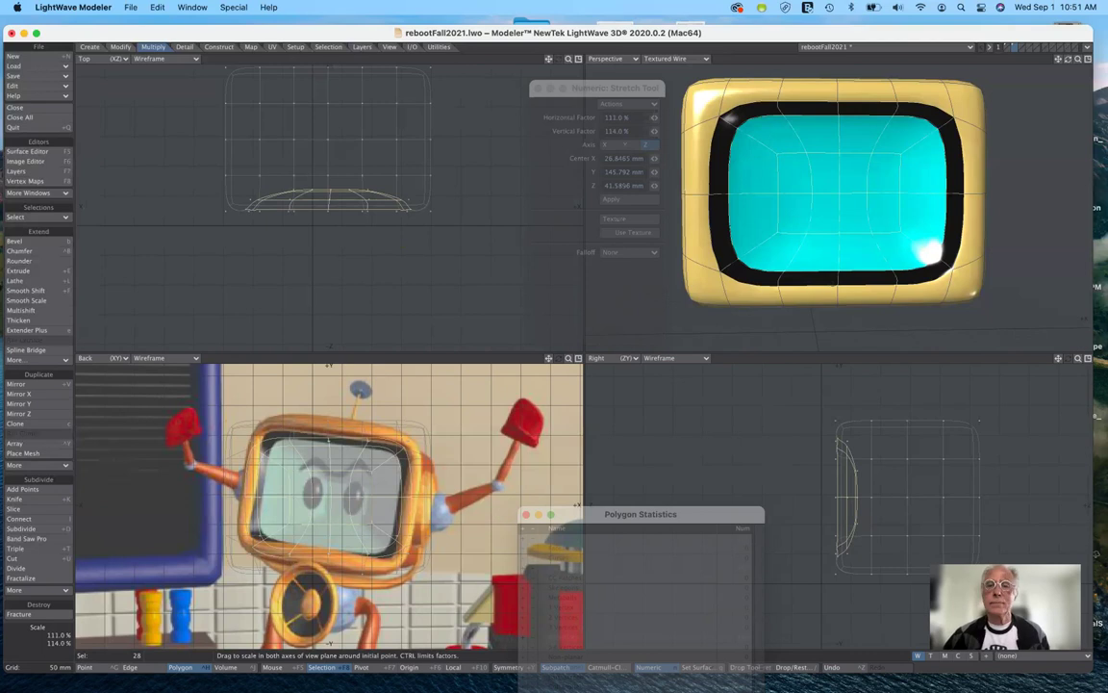
drag(350, 493, 351, 494)
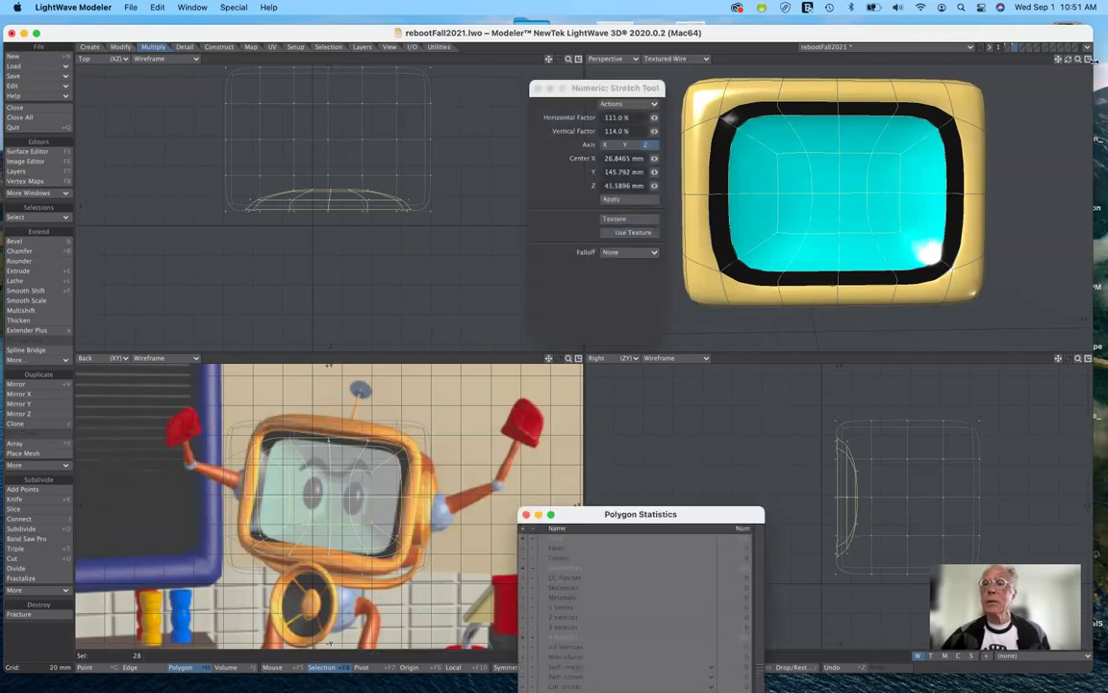
Step: Compare the enlarged screen with the earlier TV model on the first layer and return to the second layer
mouse_move(1068, 60)
mouse_down()
mouse_move(1037, 93)
mouse_move(1065, 79)
mouse_up()
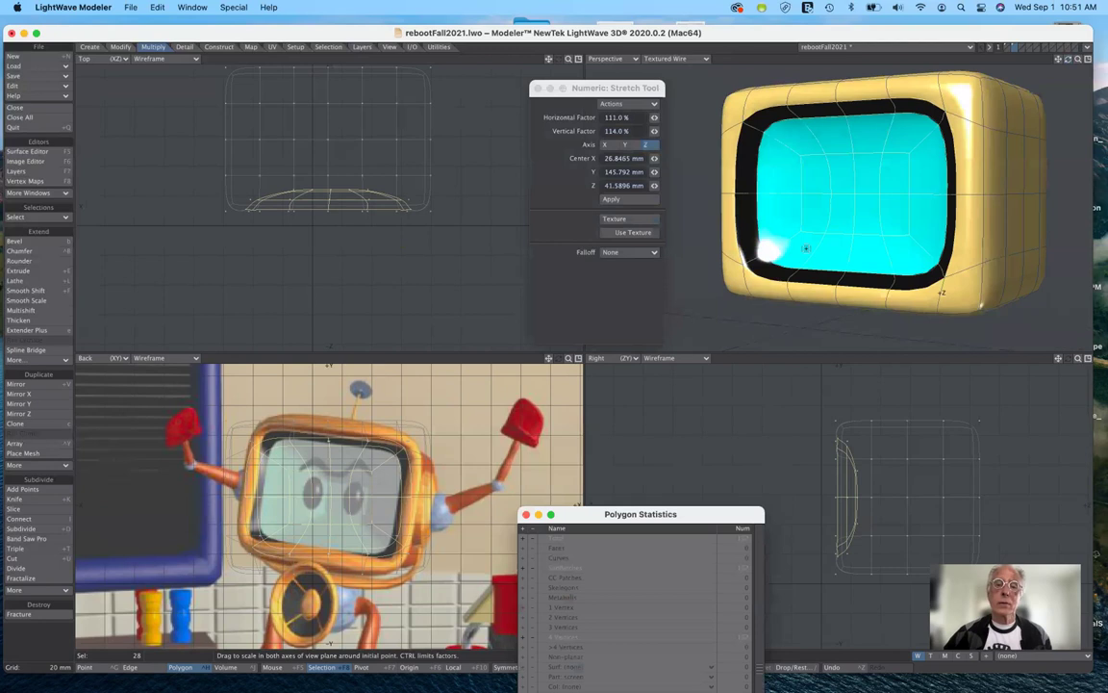
click(1005, 46)
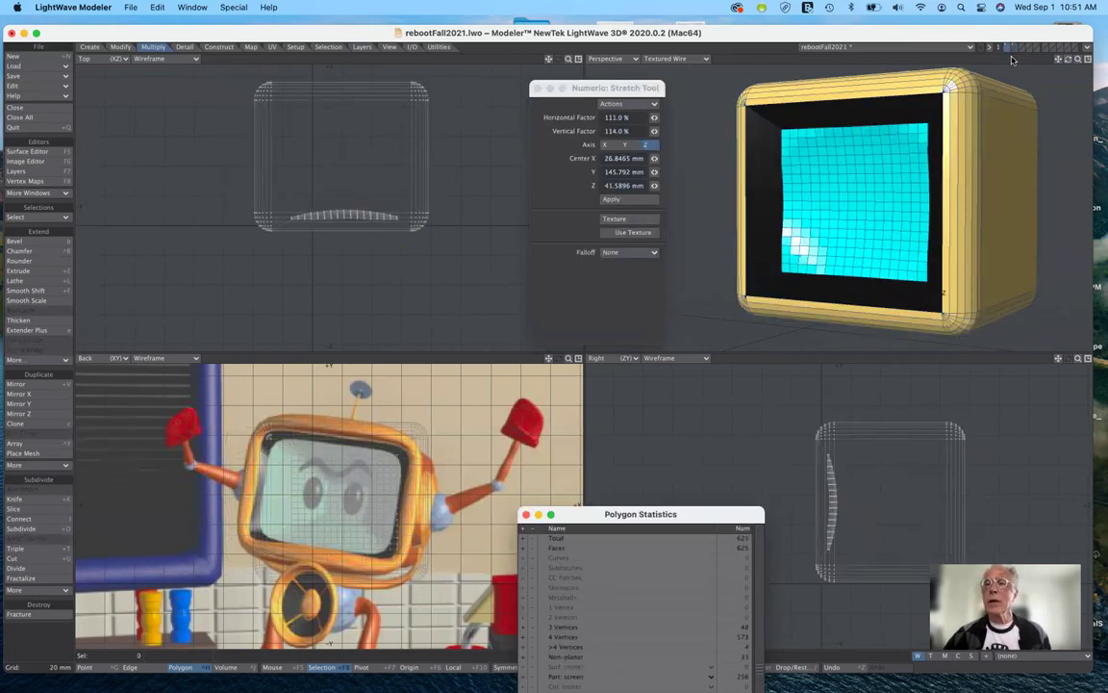
click(1015, 45)
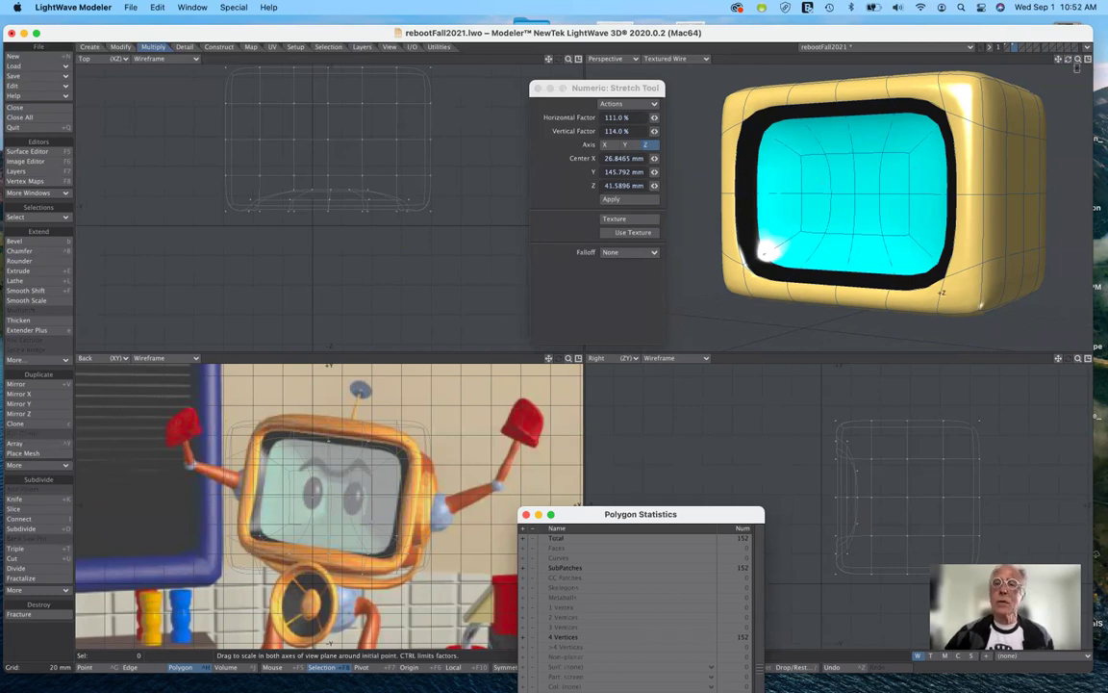
Step: Try to stretch the two top-centre points of the TV's front rim to 95% by 196%
drag(1068, 59, 1006, 64)
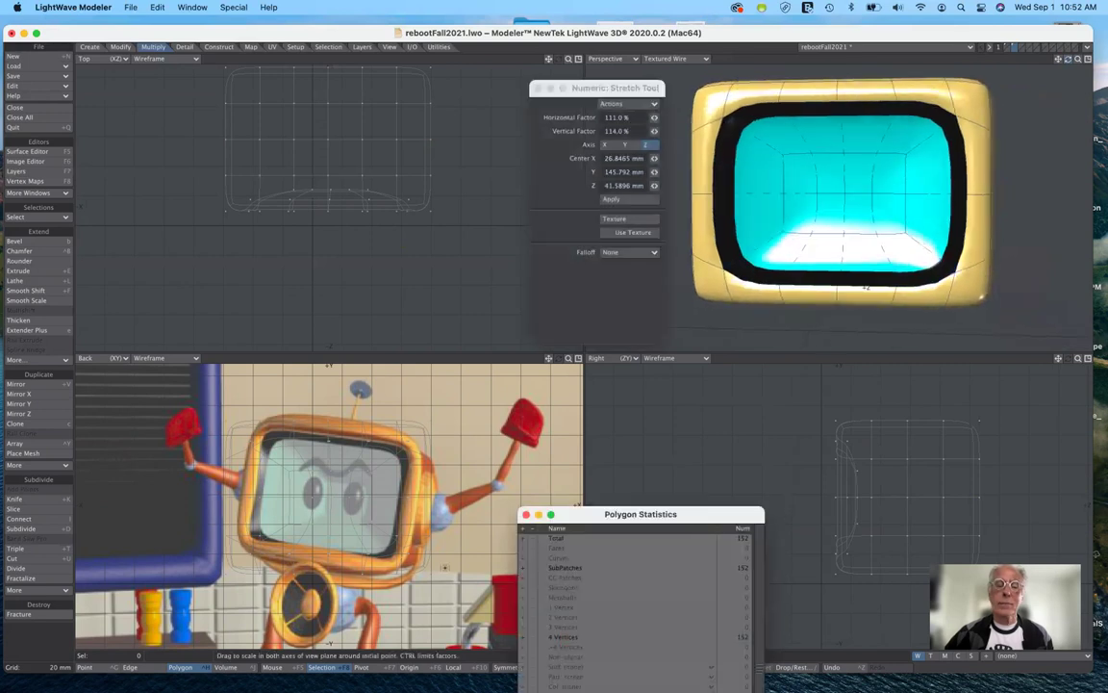
click(103, 674)
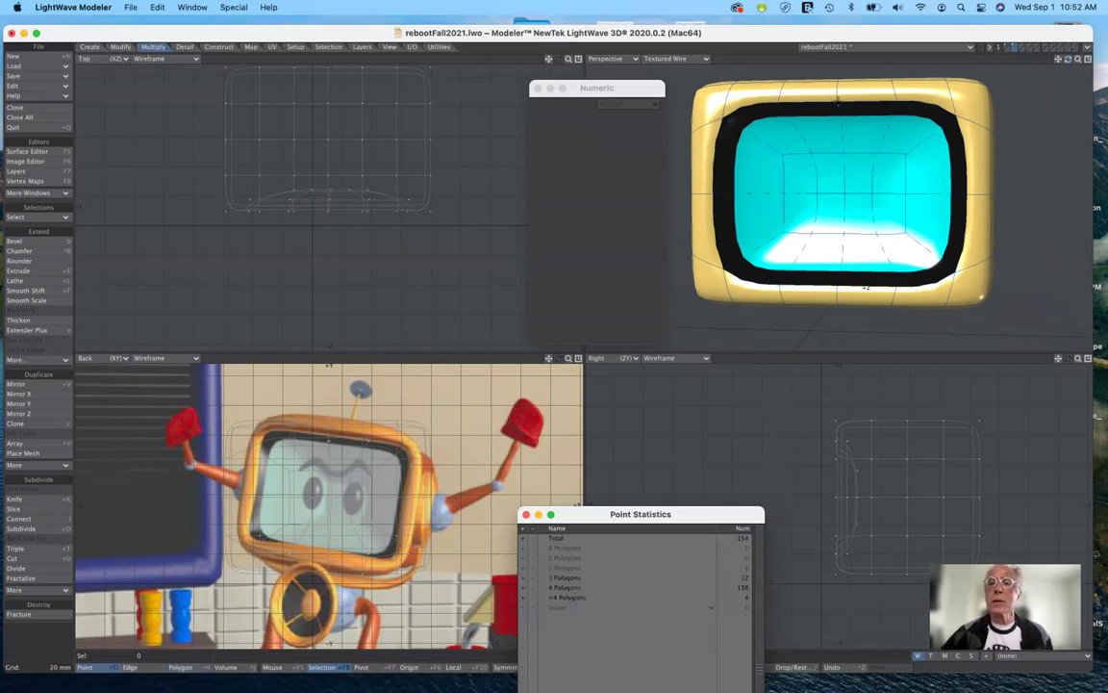
drag(839, 103, 847, 123)
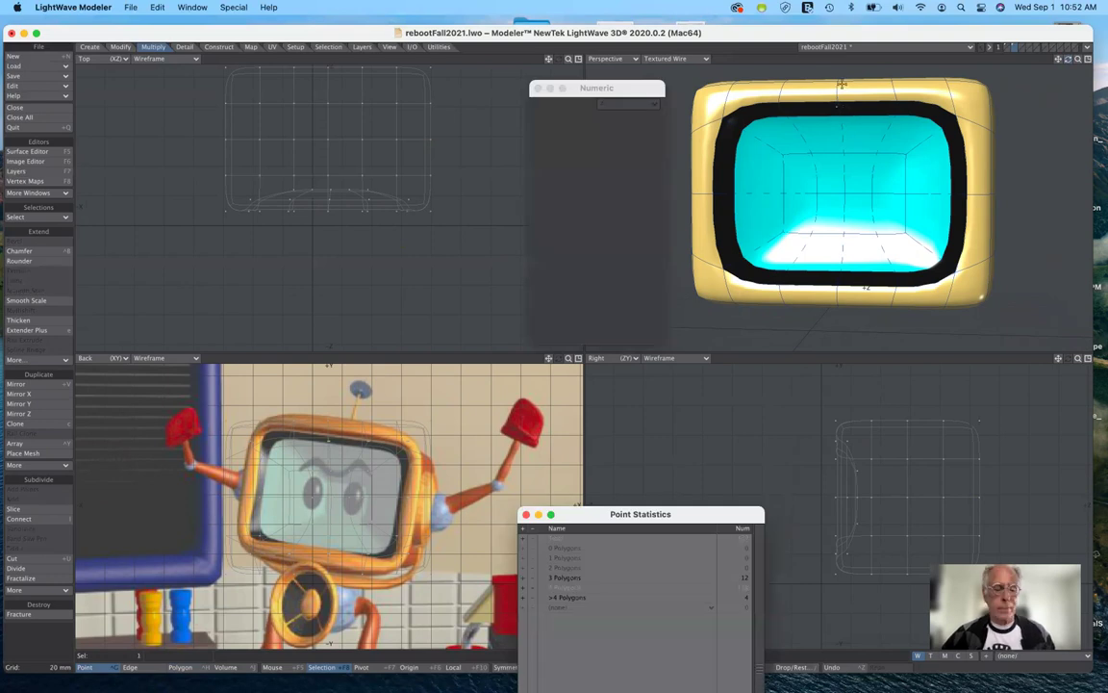
shift+click(842, 131)
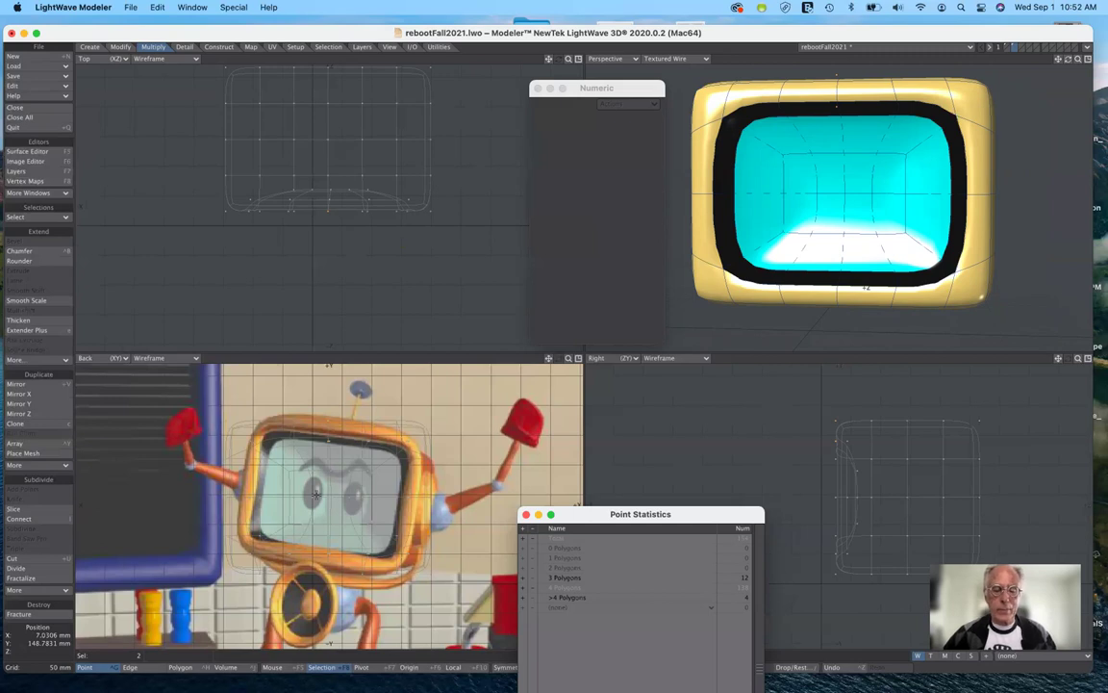
key(h)
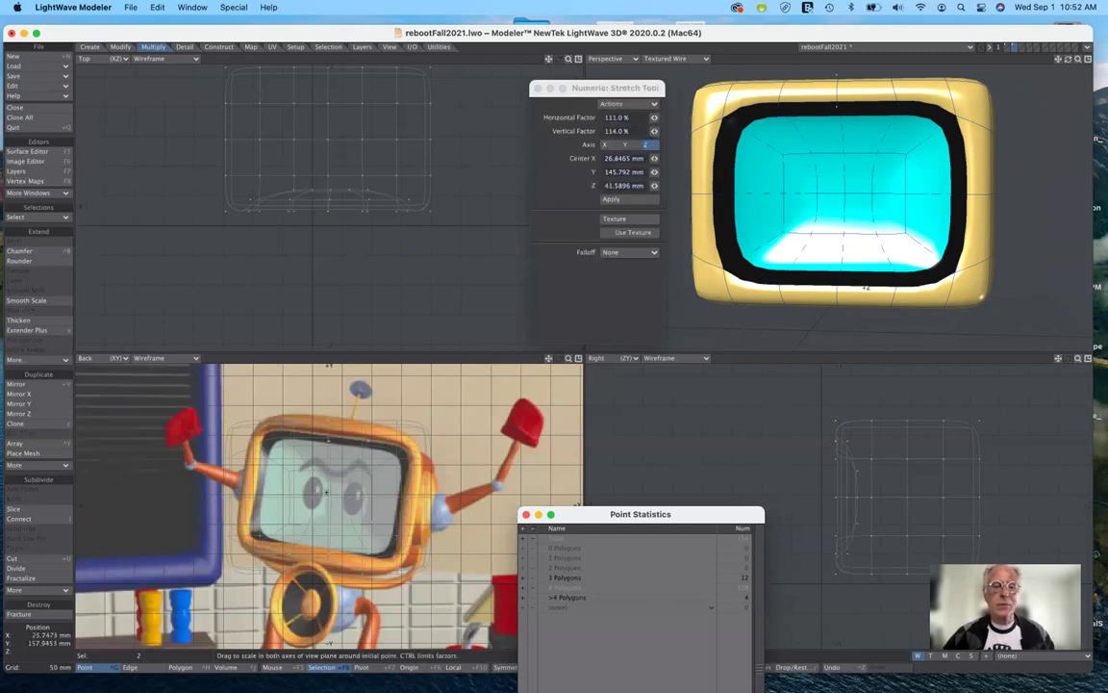
drag(842, 221, 843, 171)
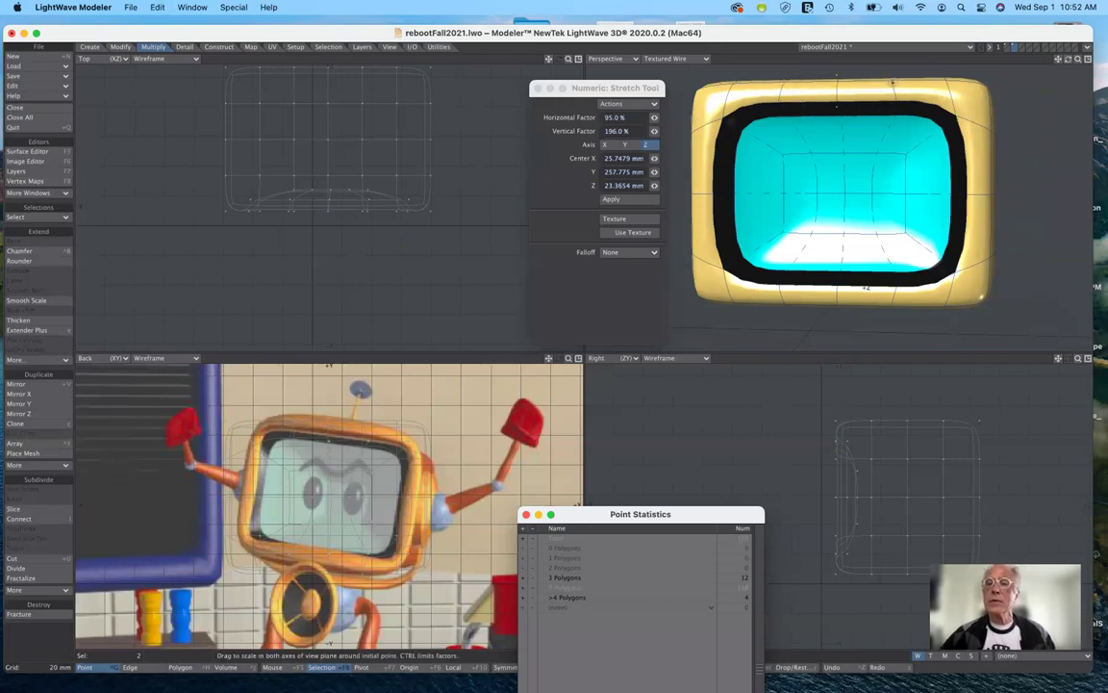
click(894, 84)
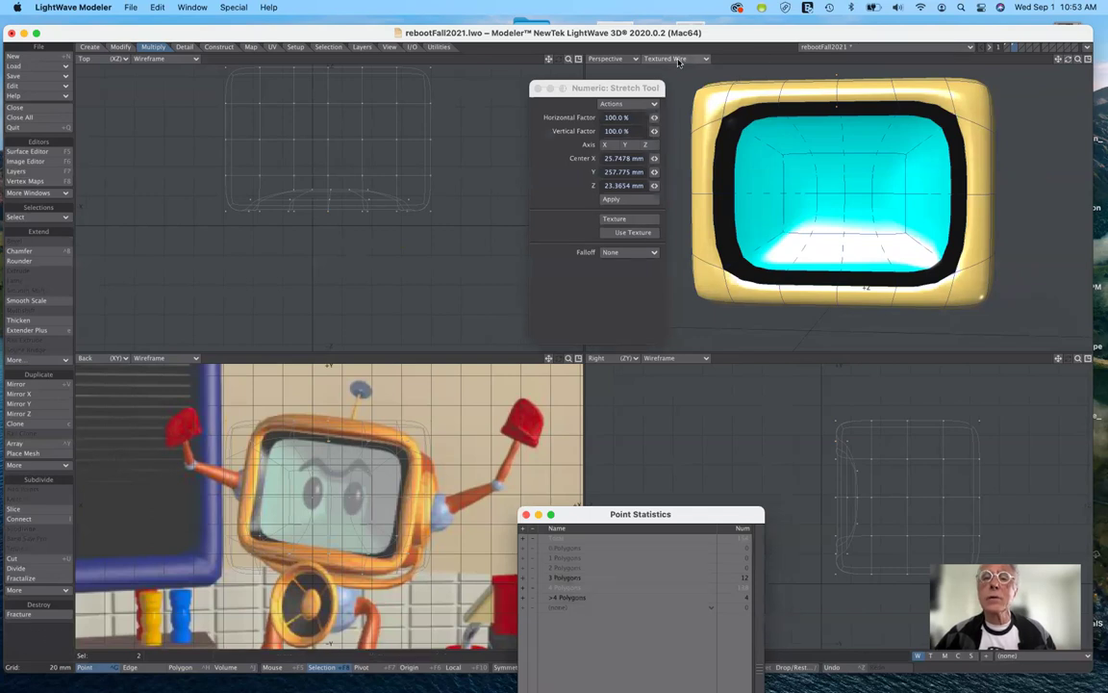
Step: Inspect the casing's points with the perspective view in Wireframe and return it to Textured Wire
click(678, 59)
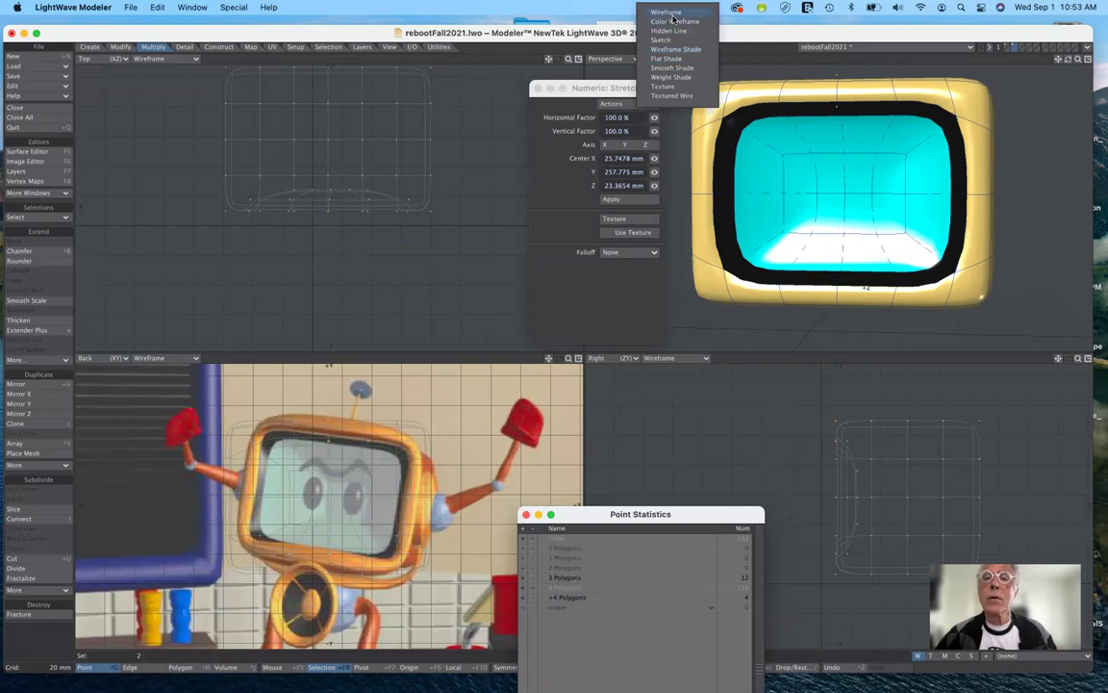
click(673, 17)
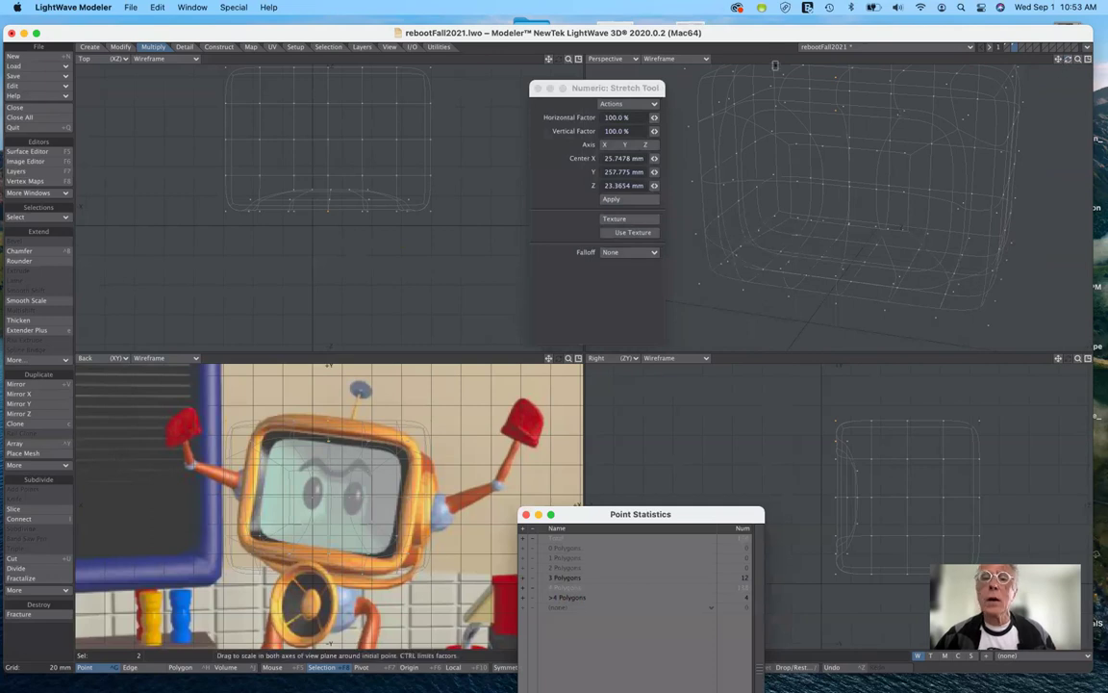
click(673, 59)
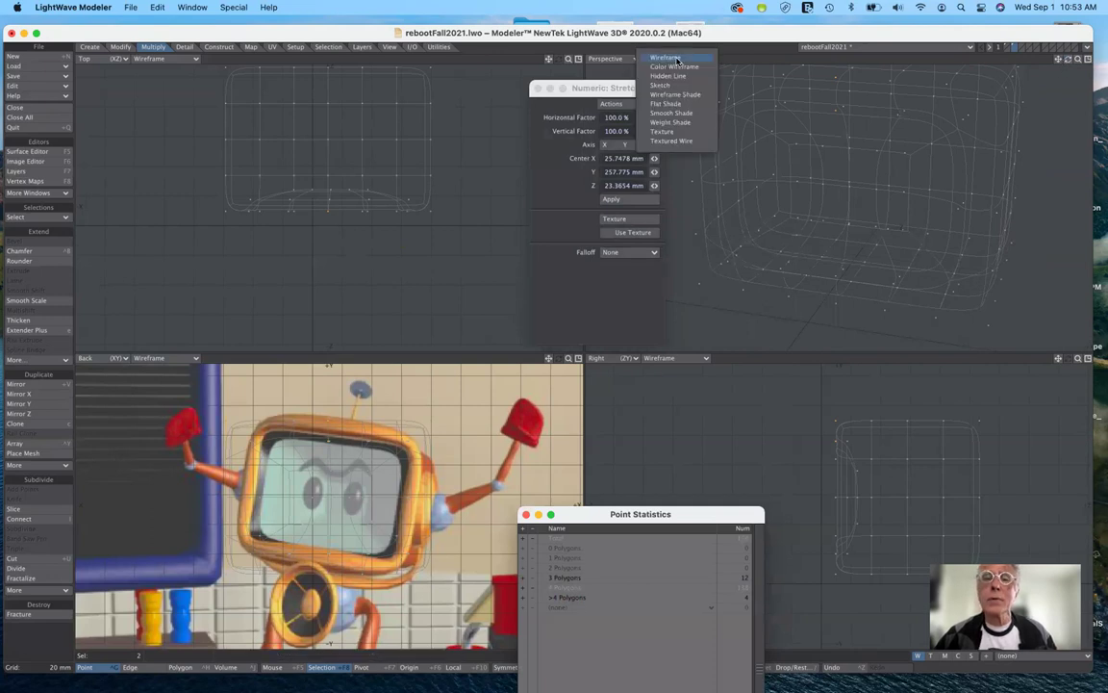
click(670, 140)
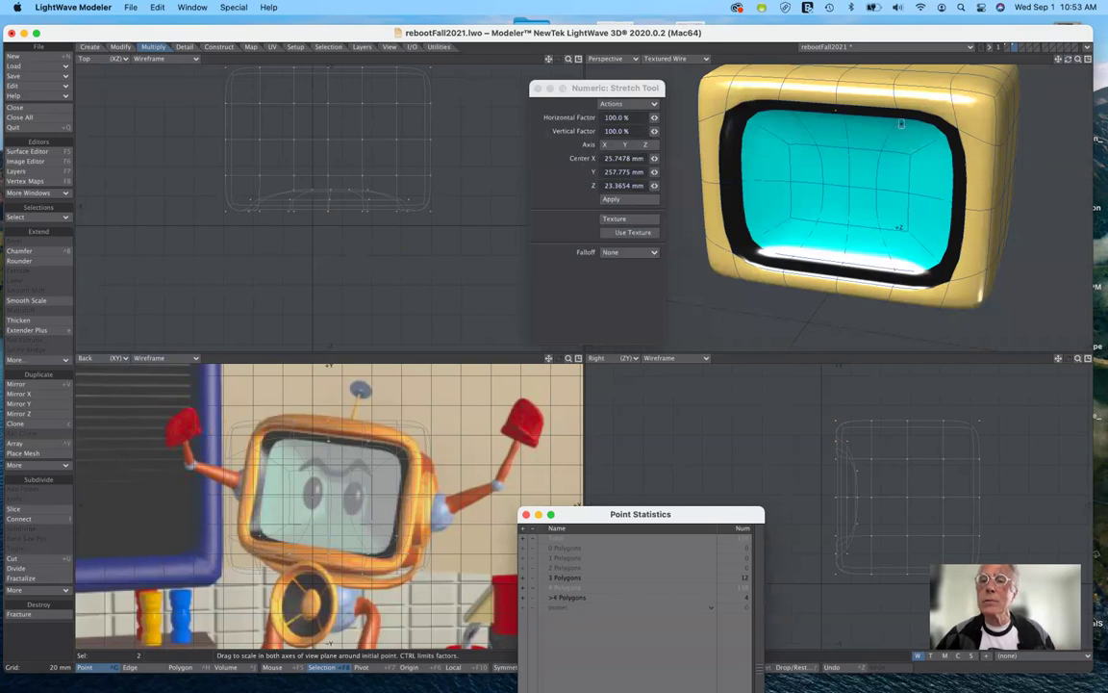
Step: Select the six top-centre points of the TV's front rim and frame and stretch them to 99% horizontally and 159% vertically
click(894, 117)
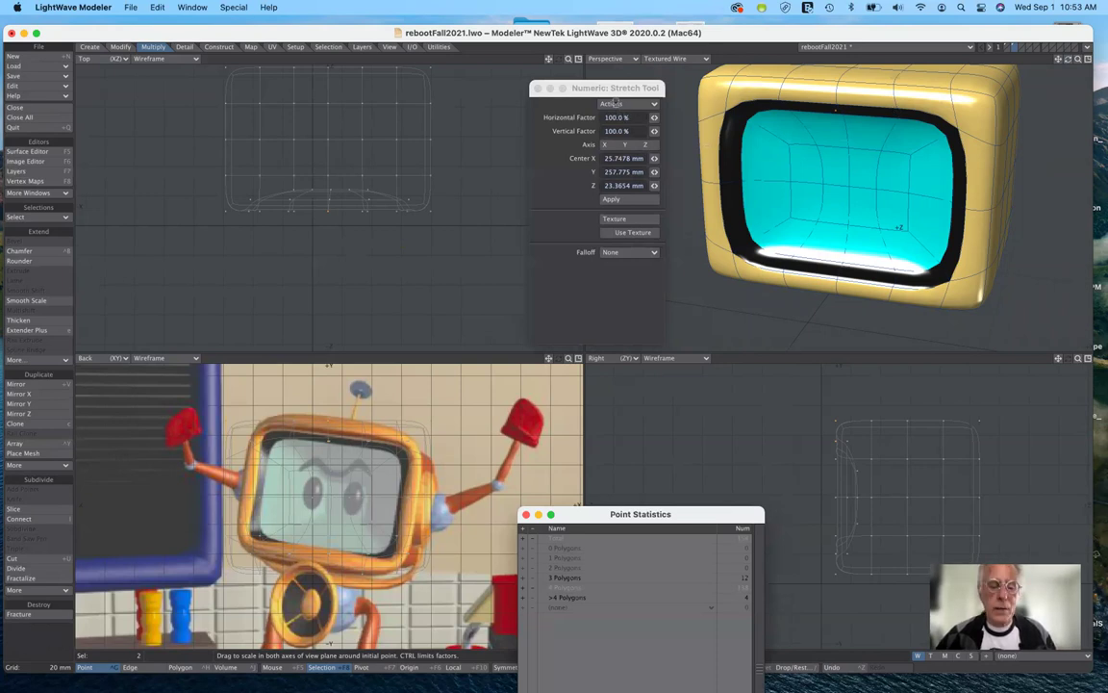
key(space)
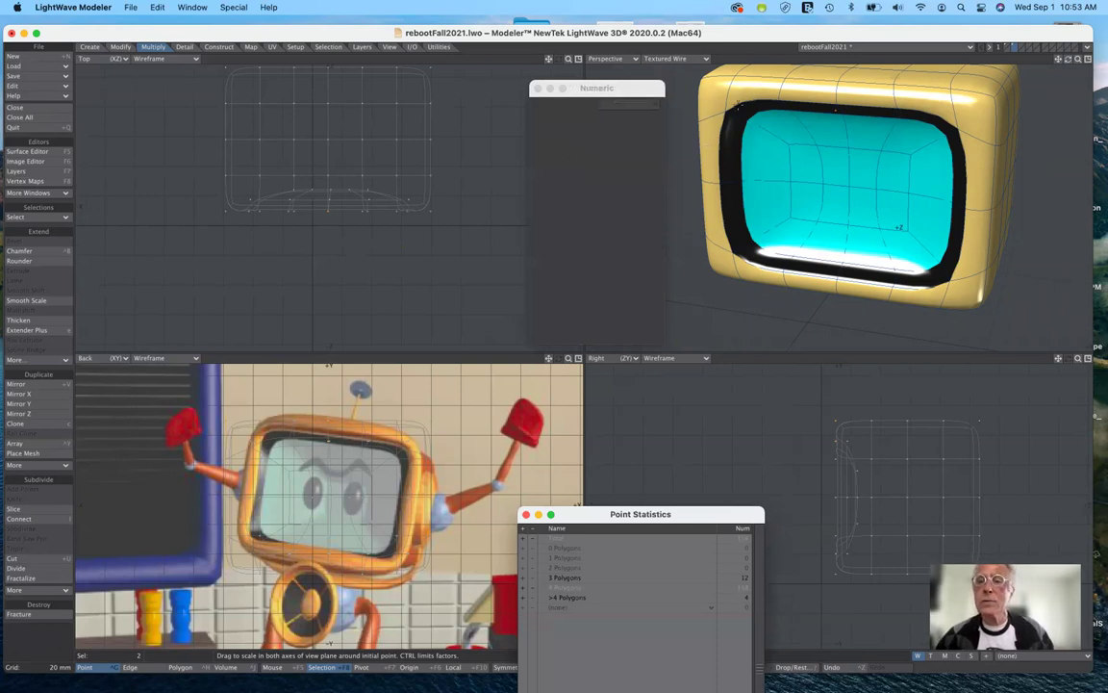
click(895, 90)
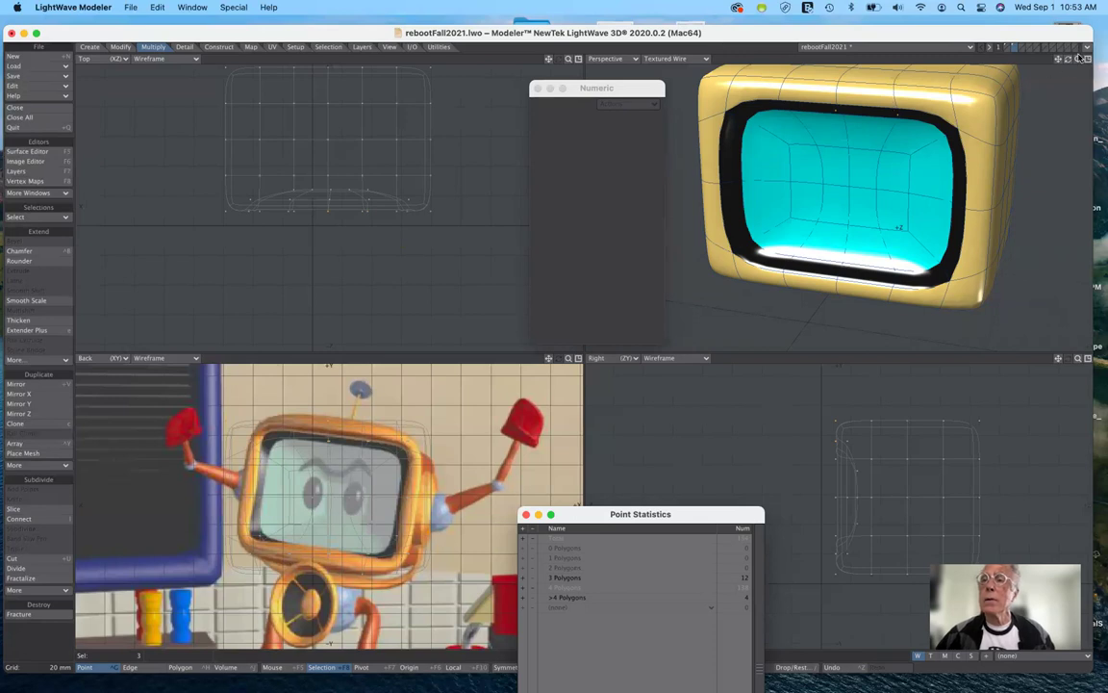
alt+drag(961, 63, 895, 89)
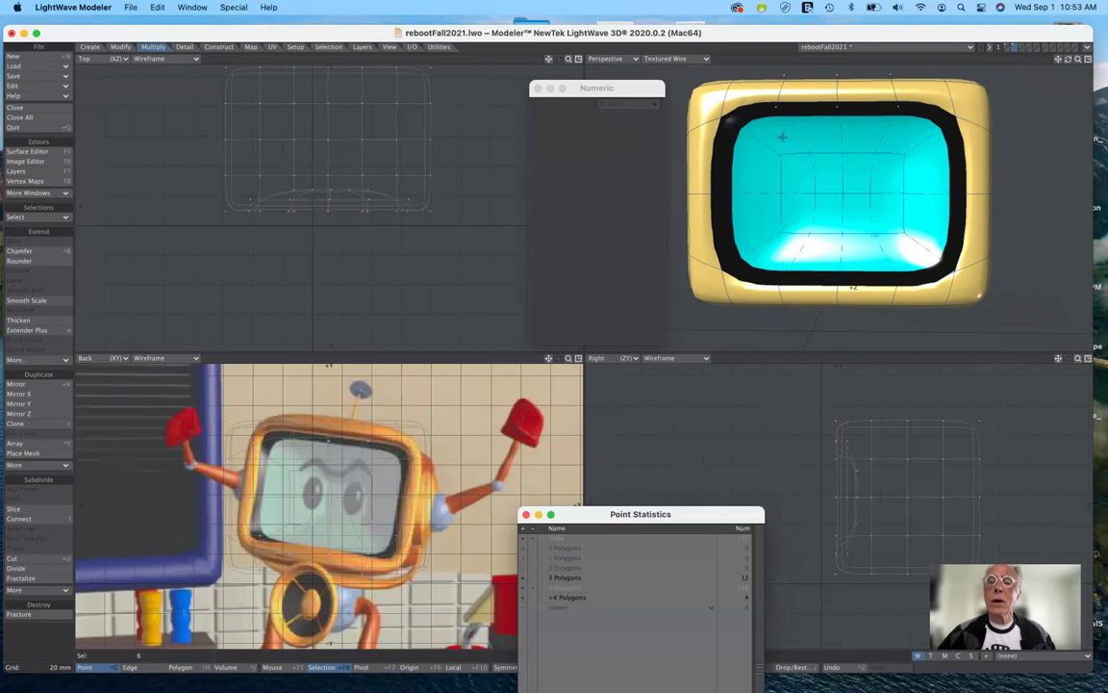
key(h)
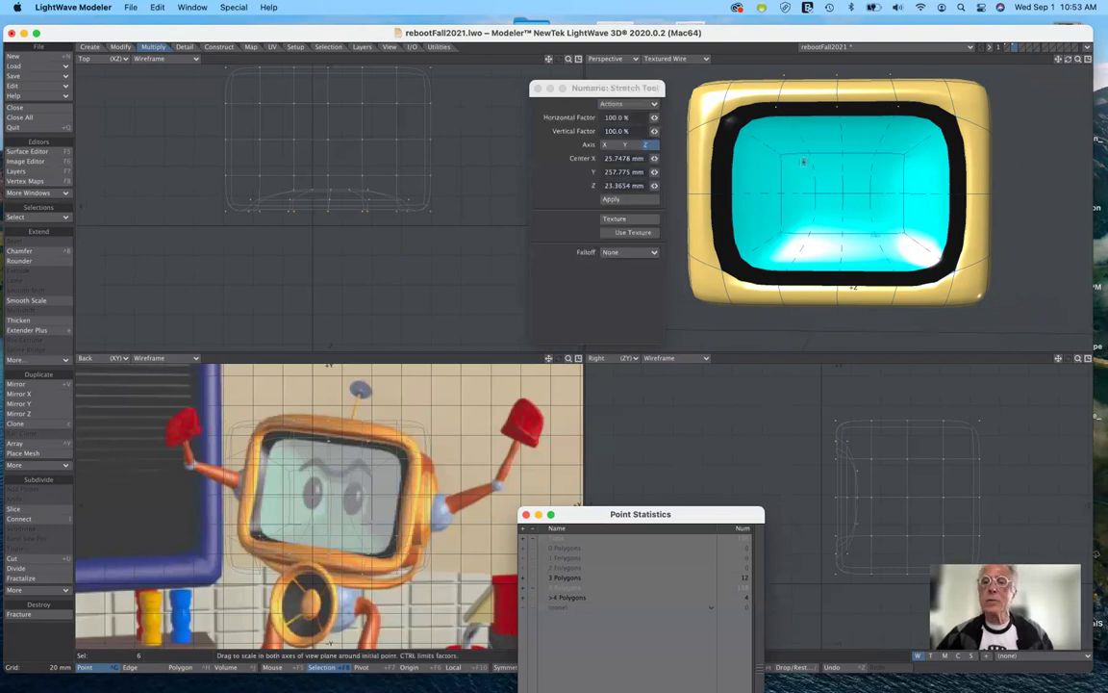
drag(837, 192, 837, 99)
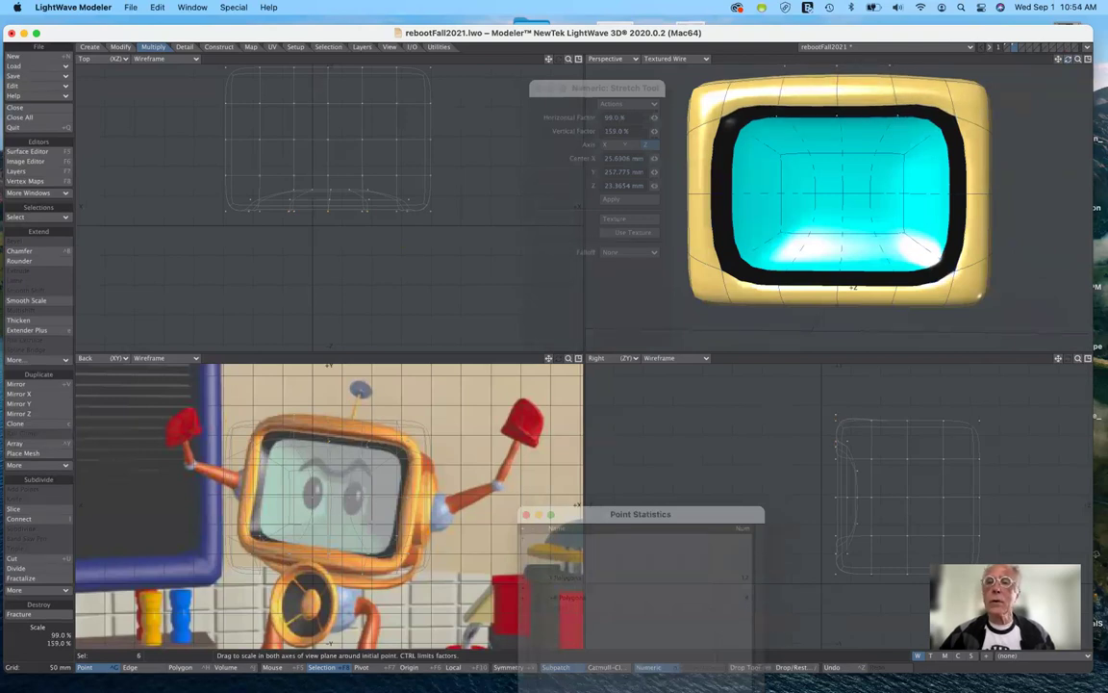
drag(837, 99, 837, 99)
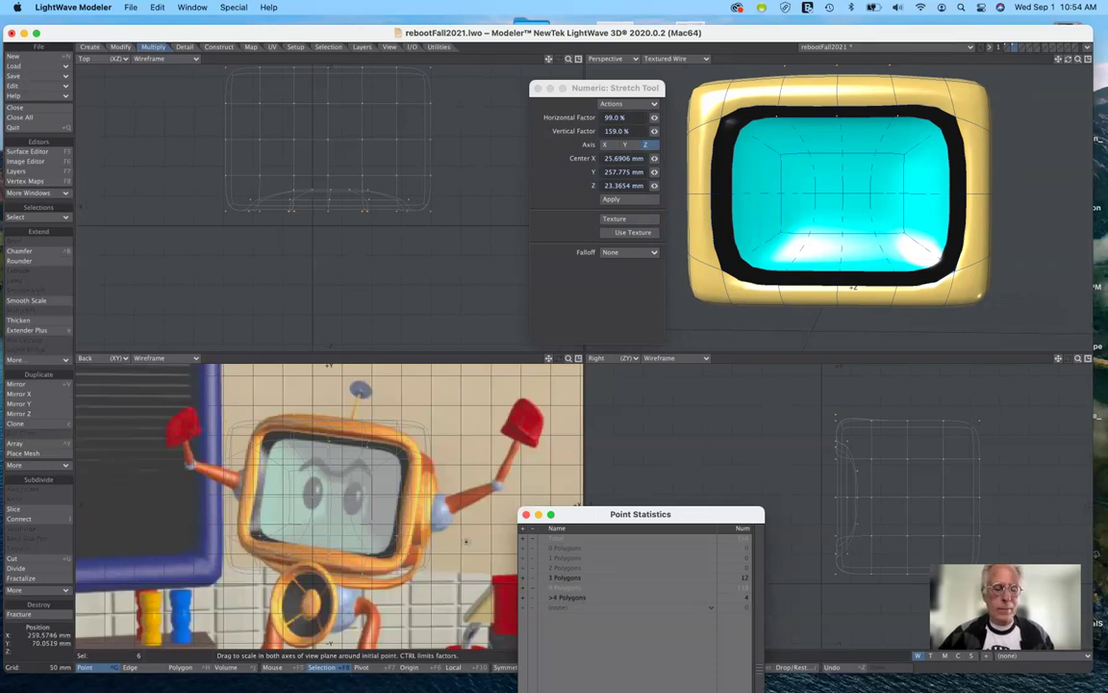
key(space)
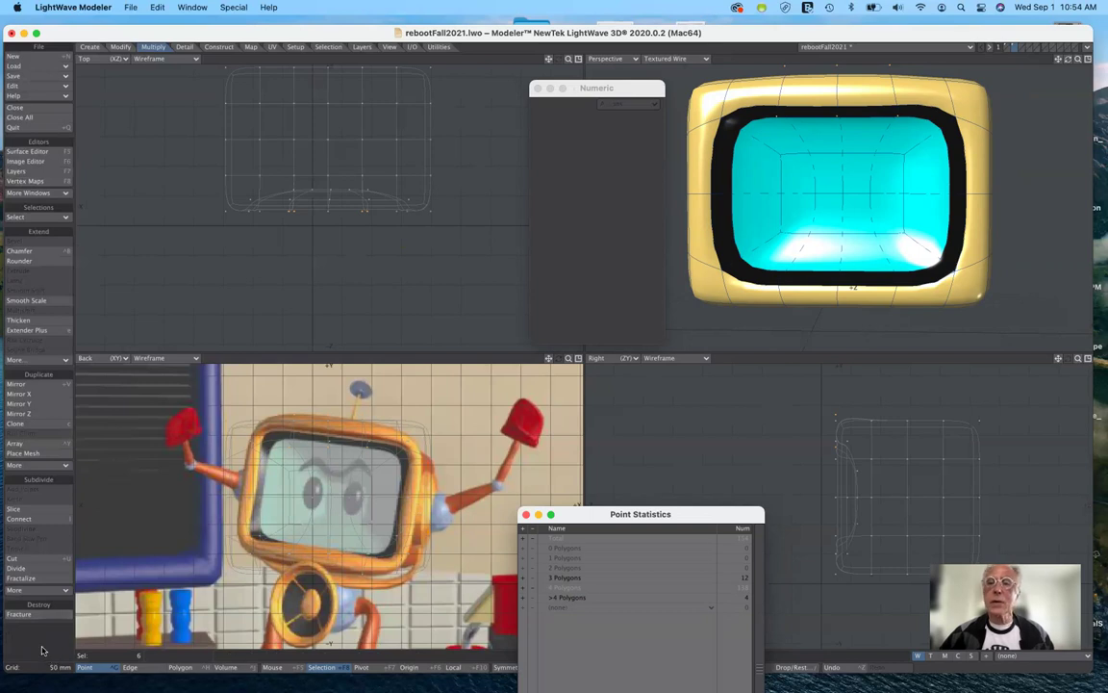
click(41, 650)
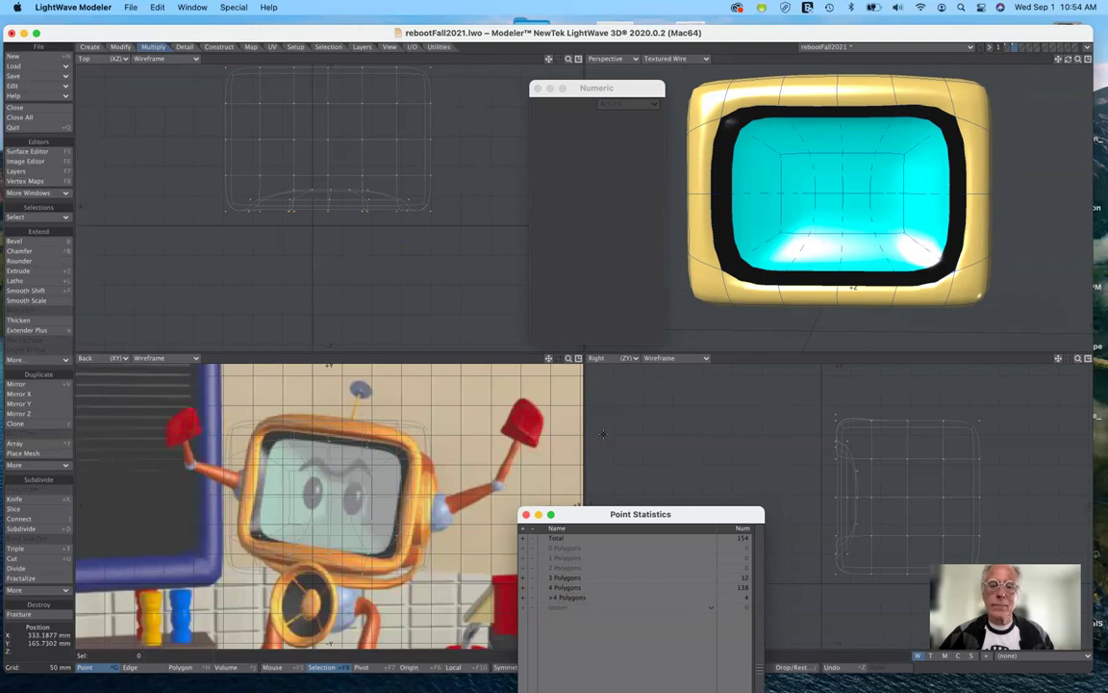
Step: Select the six bottom-centre points of the front rim and frame and stretch them to 103% horizontally and 189% vertically
click(778, 287)
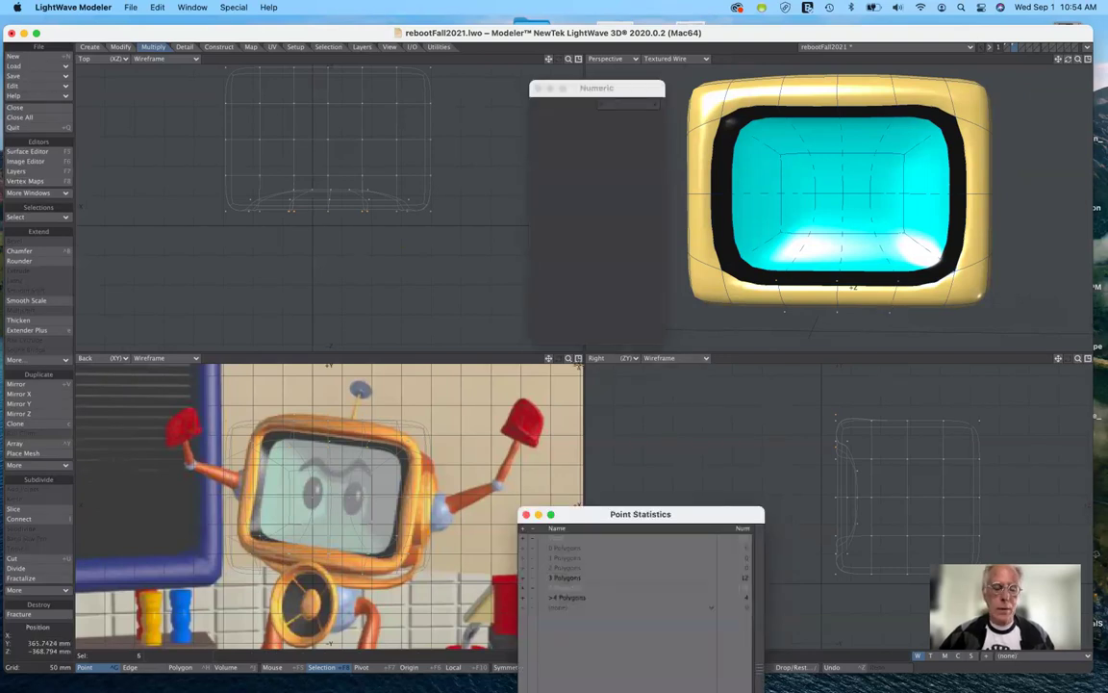
click(519, 328)
key(h)
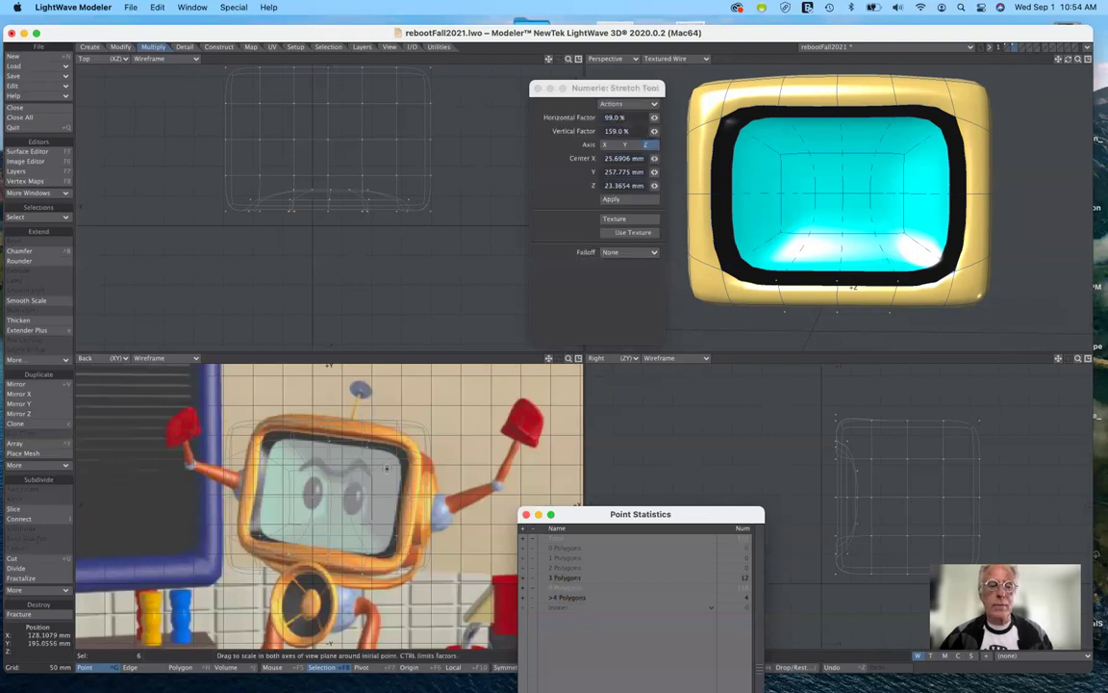
click(299, 451)
drag(299, 451, 304, 529)
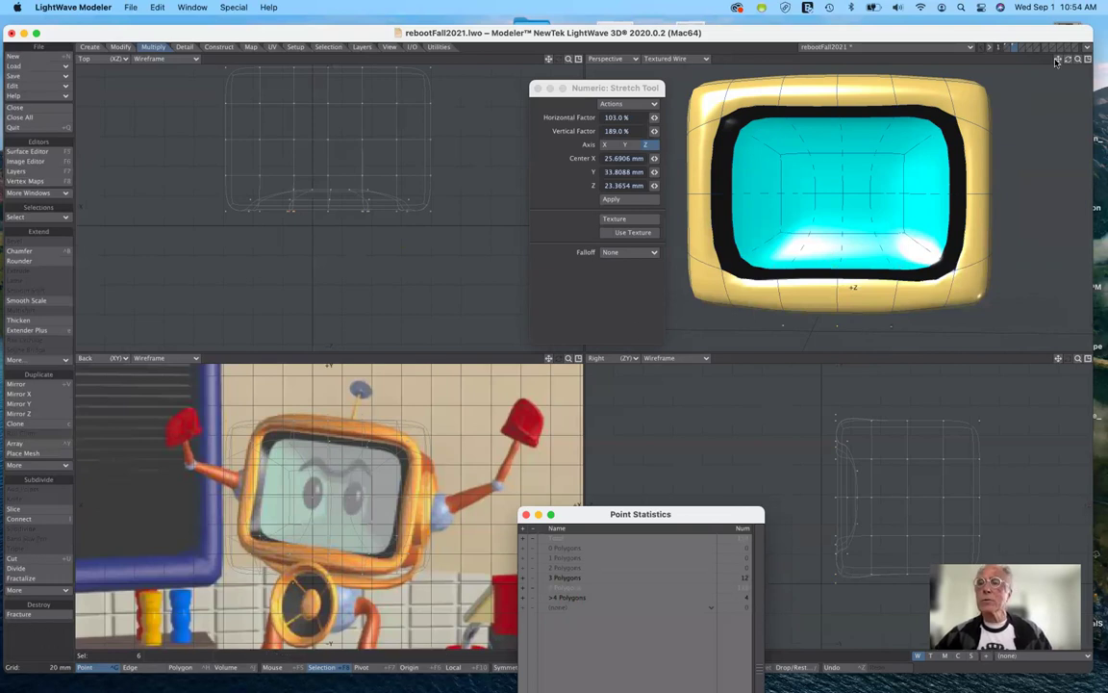
Step: Move the six bottom-centre points forward by -18.7449 mm along Z and clear the selection
drag(1068, 59, 779, 58)
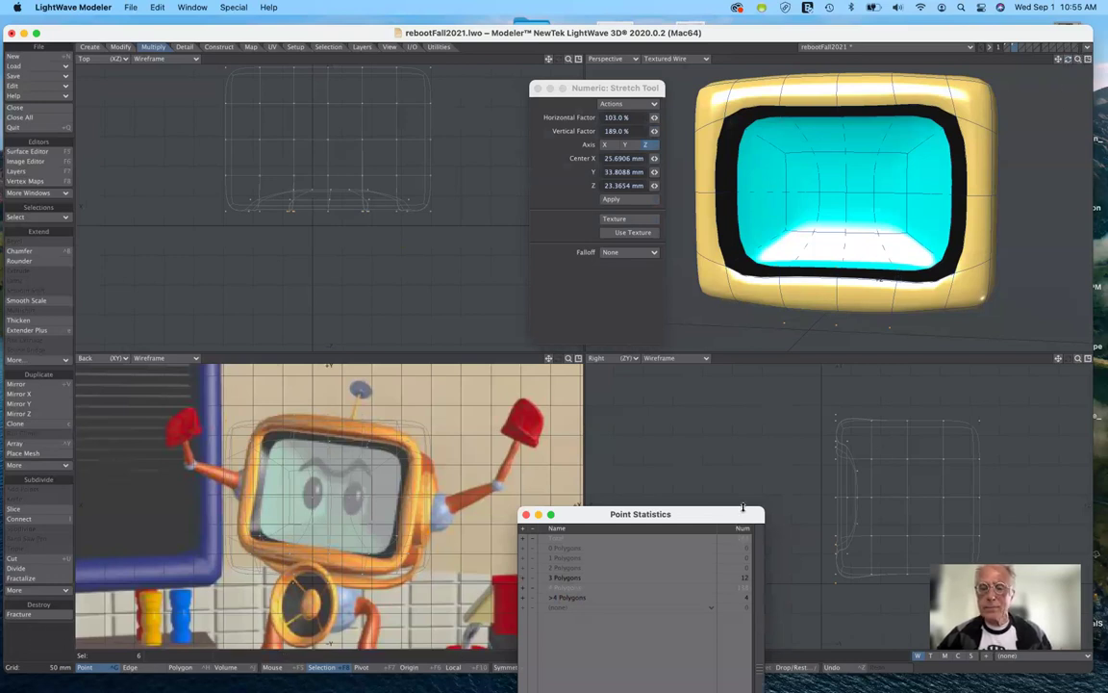
drag(718, 515, 686, 518)
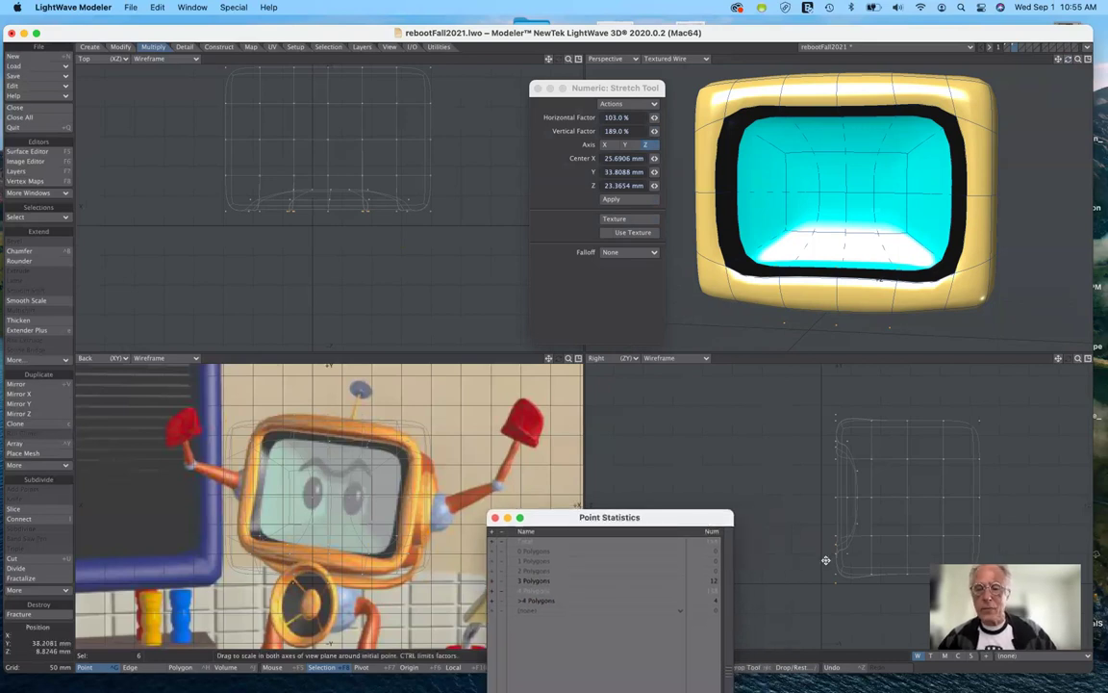
key(t)
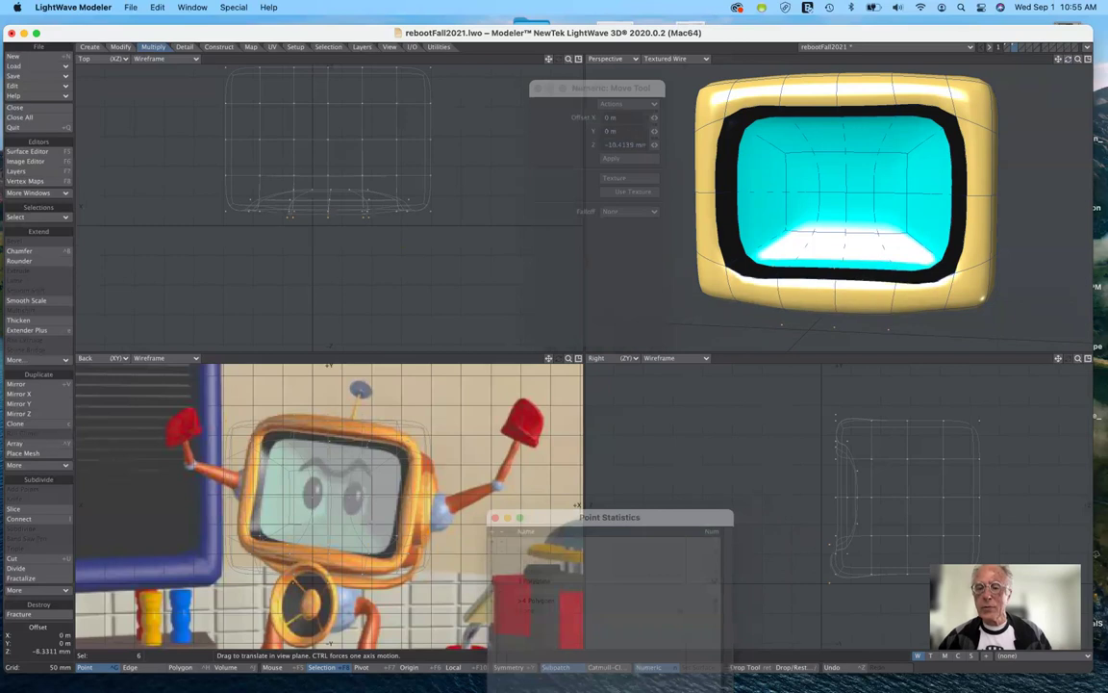
drag(576, 504, 577, 504)
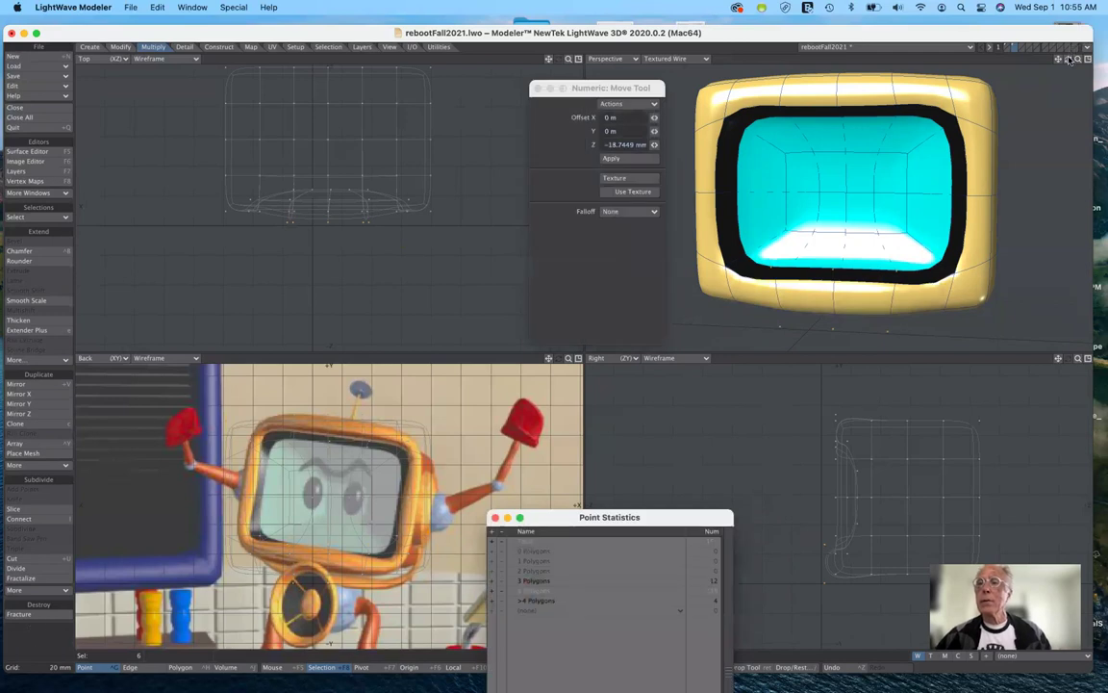
alt+drag(770, 192, 833, 125)
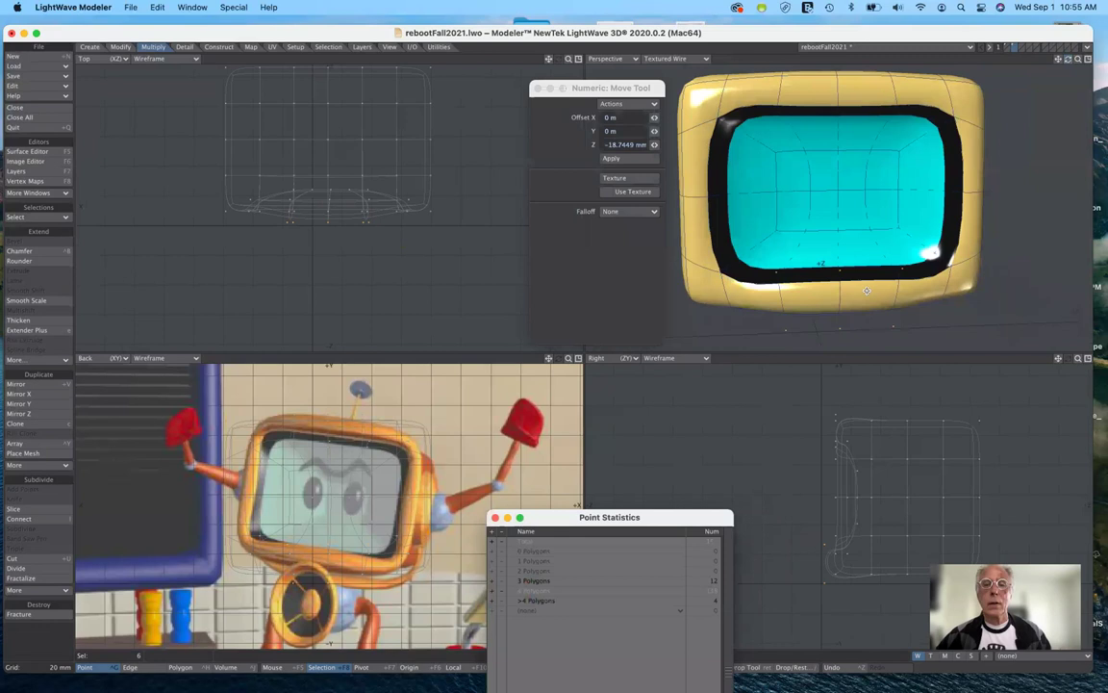
key(space)
click(38, 649)
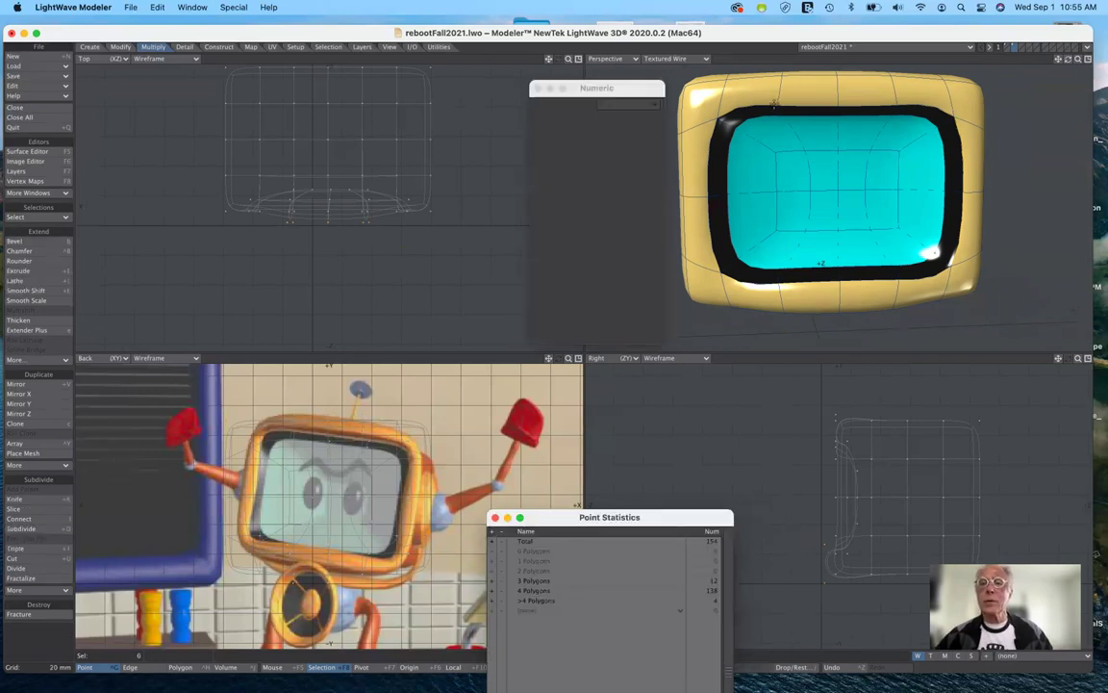
Step: Select the six top-centre points of the front rim and frame, move them -18.7449 mm along Z and clear the selection
click(493, 582)
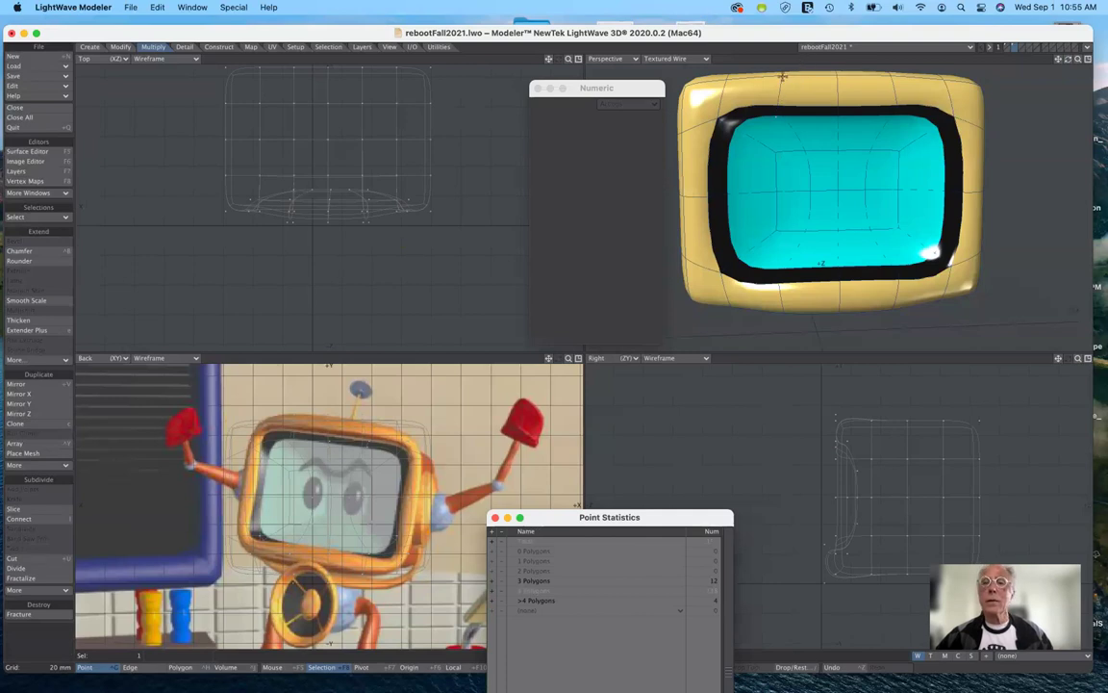
click(781, 78)
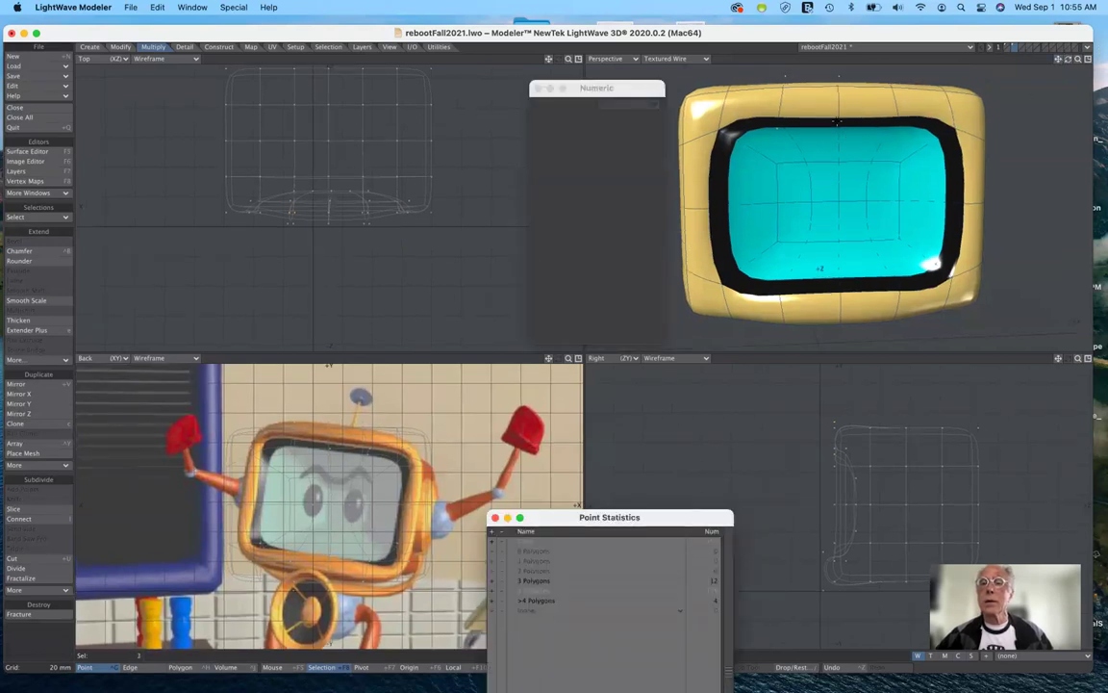
click(895, 123)
click(895, 87)
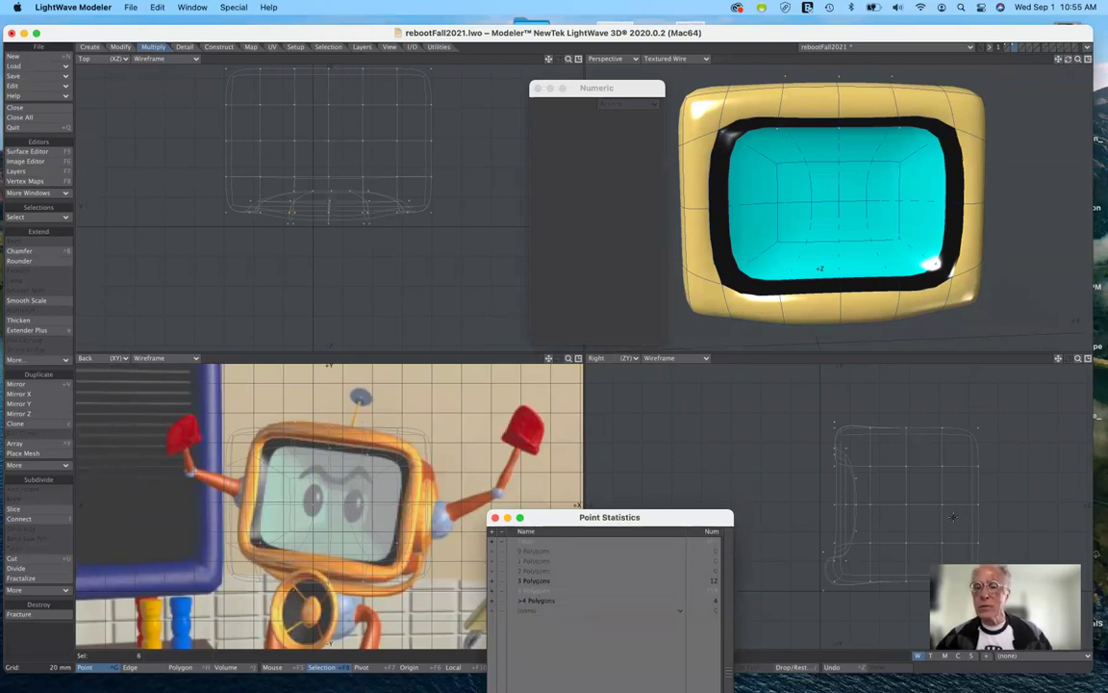
key(t)
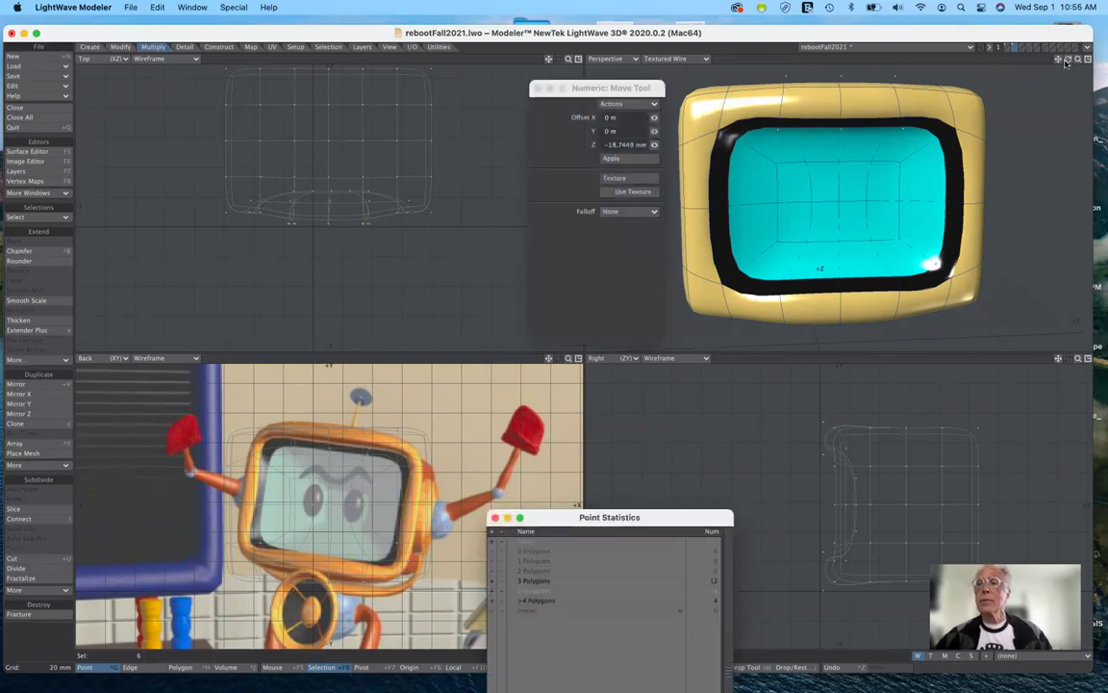
mouse_move(1068, 59)
mouse_down()
mouse_move(1005, 59)
mouse_move(1063, 60)
mouse_up()
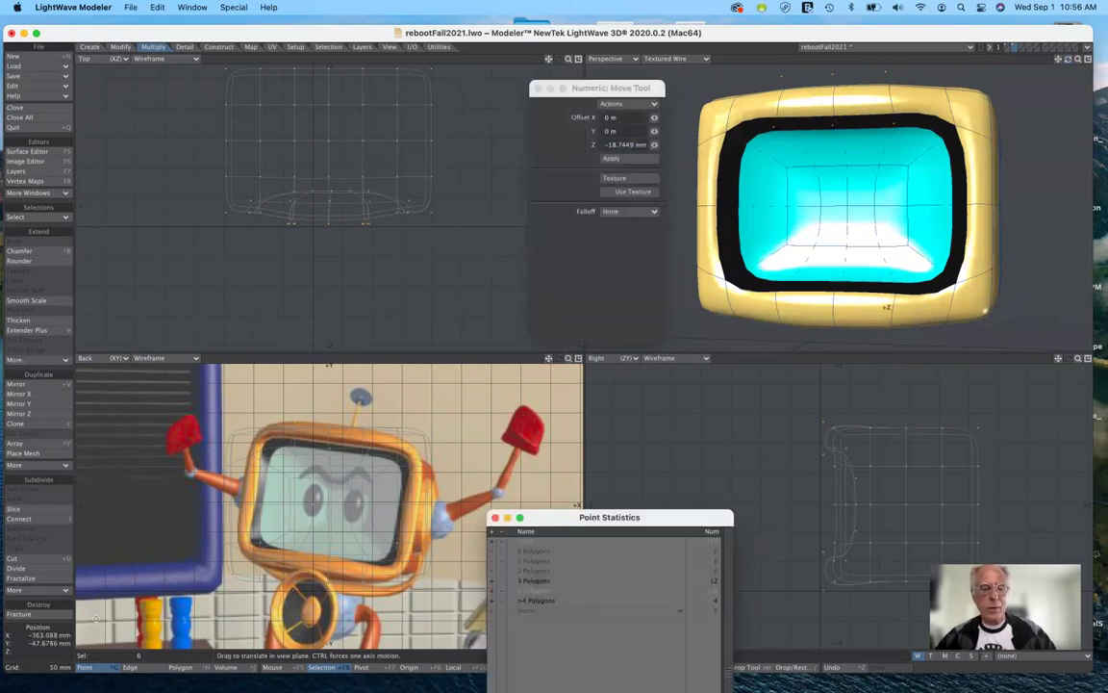
key(space)
click(40, 652)
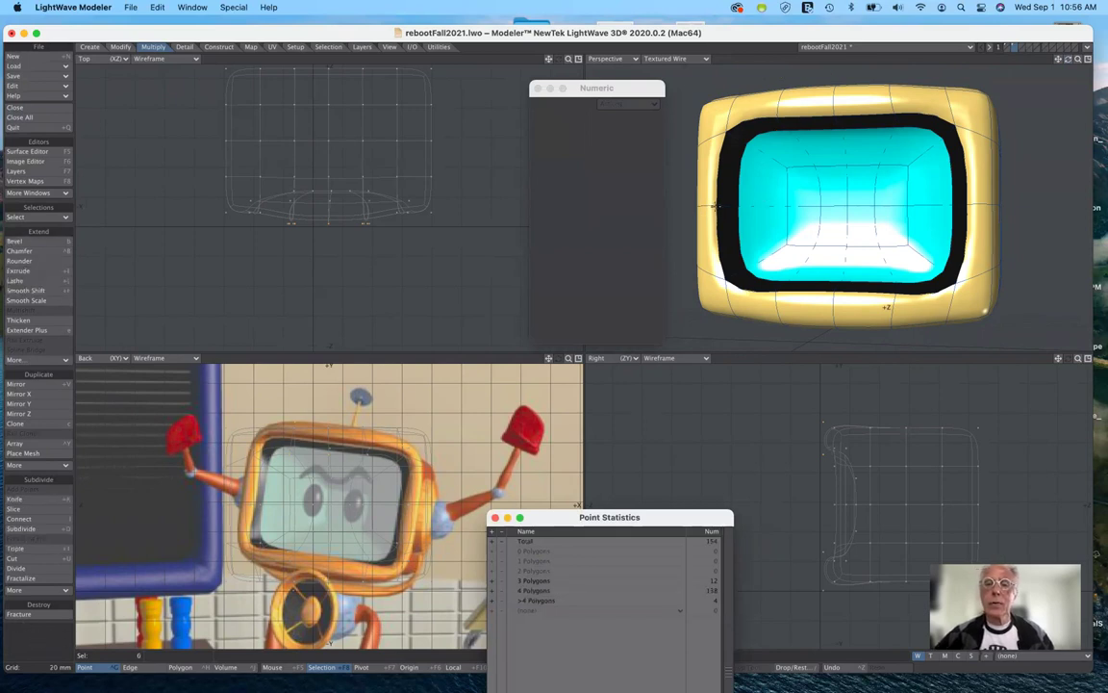
Step: Move the left-middle point of the black frame inward by about 26.03 mm in X and -1.04 mm in Y
click(721, 229)
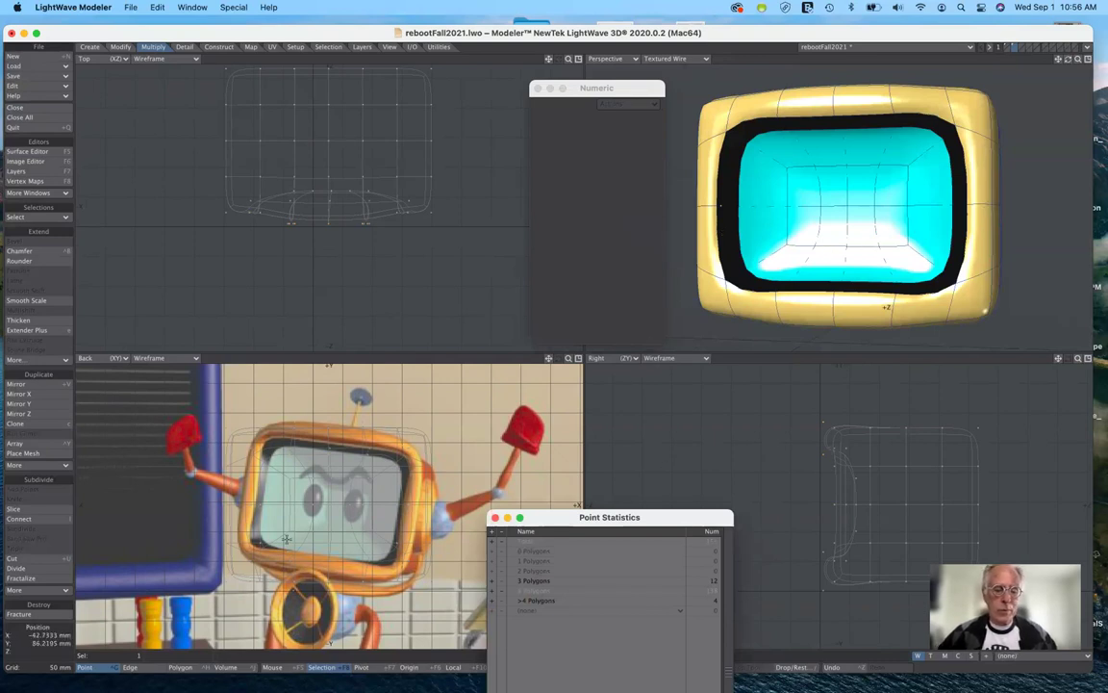
key(t)
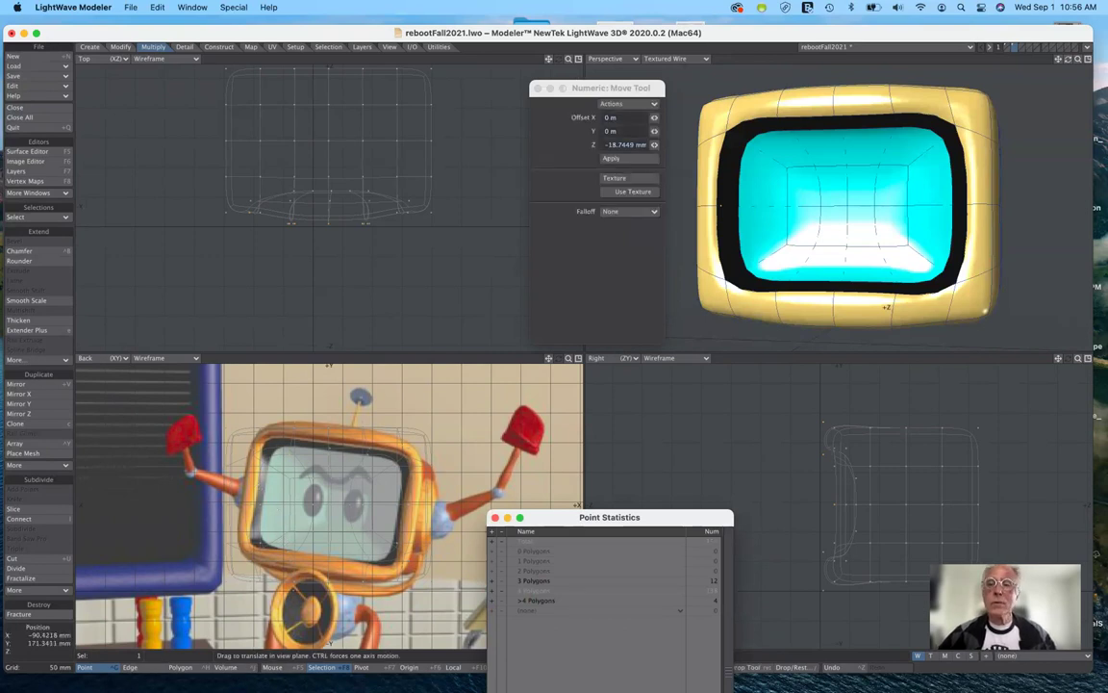
drag(288, 424, 301, 425)
drag(260, 490, 260, 489)
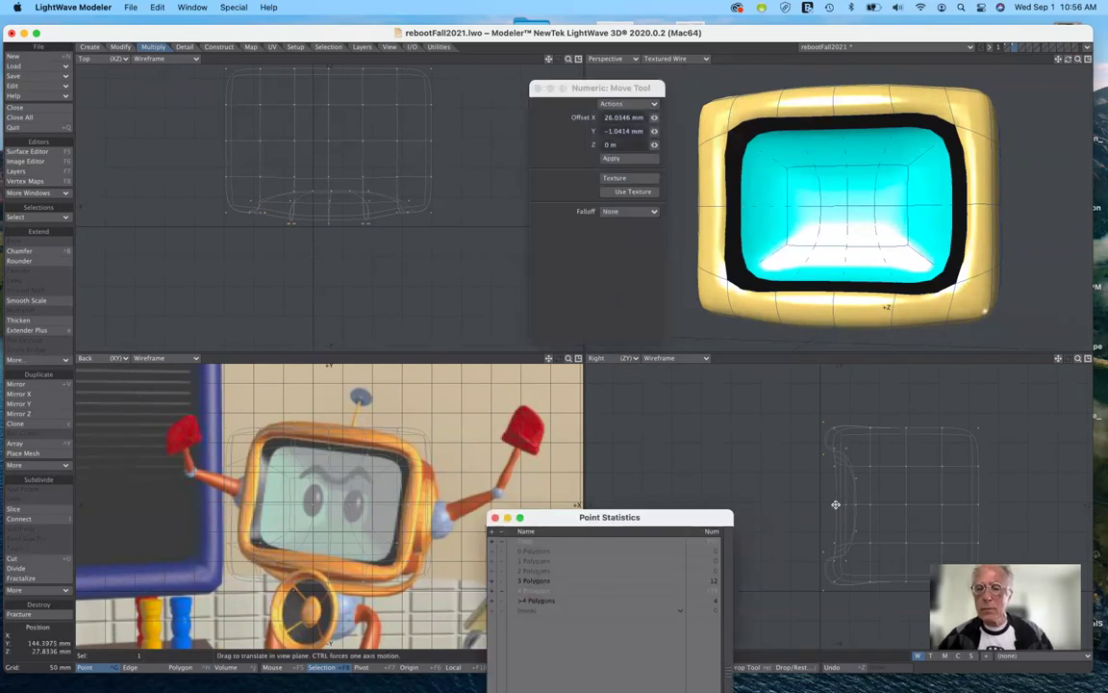
Step: Pull the frame's left-middle point forward by about -29.16 mm along Z and deselect it
drag(836, 505, 829, 504)
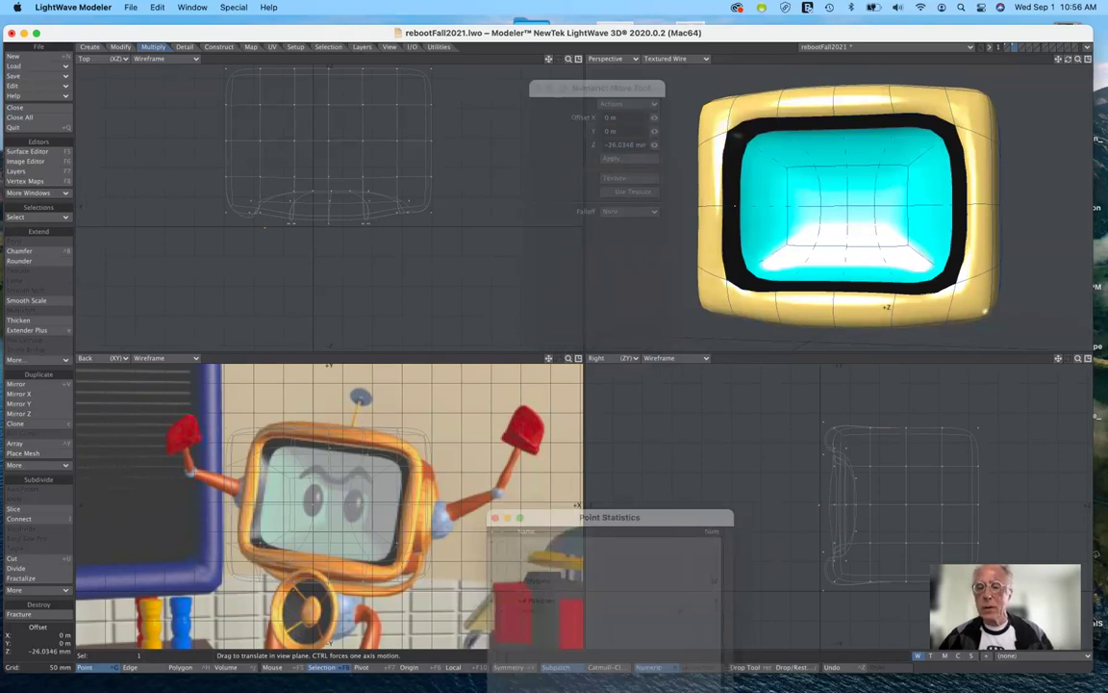
drag(819, 505, 837, 504)
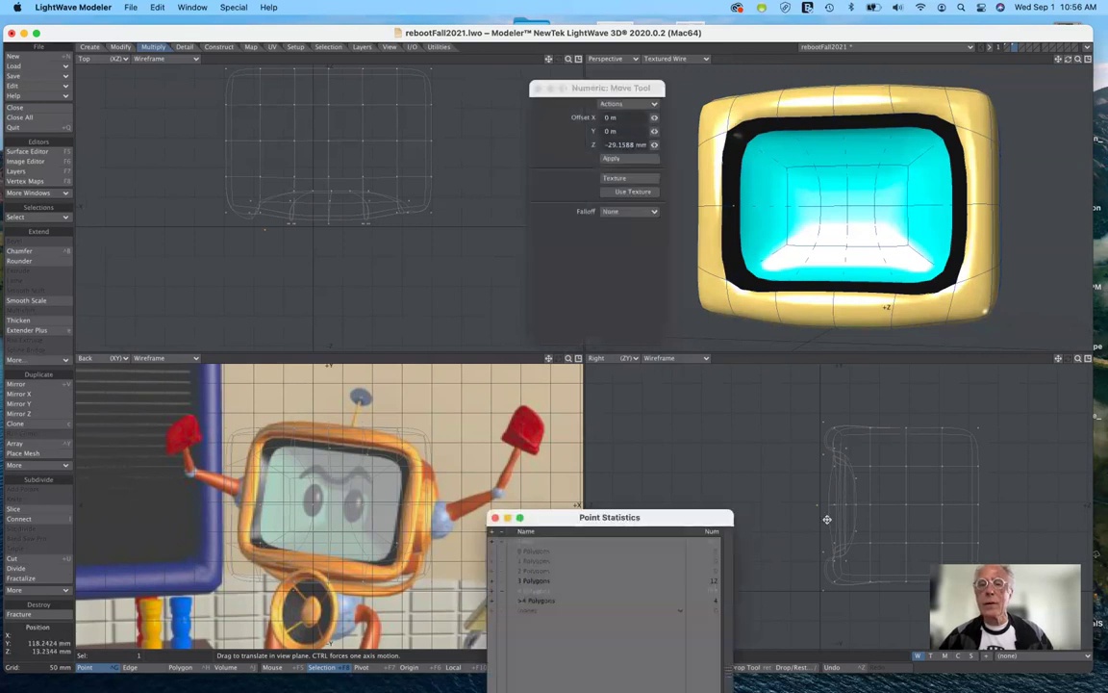
drag(1071, 57, 1074, 199)
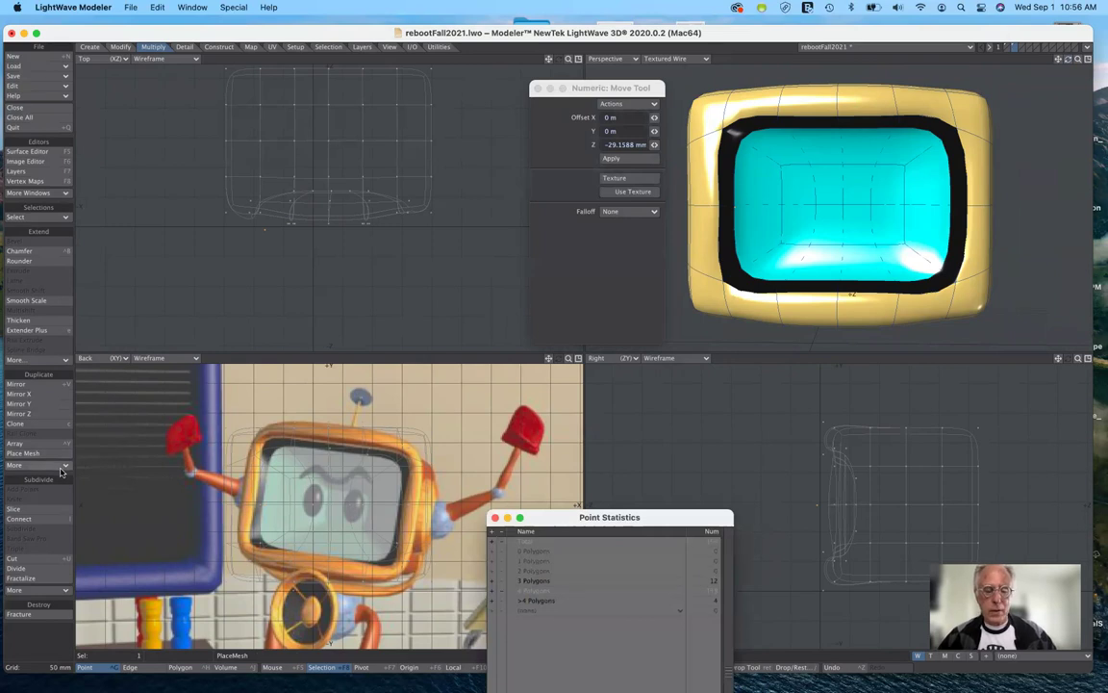
key(space)
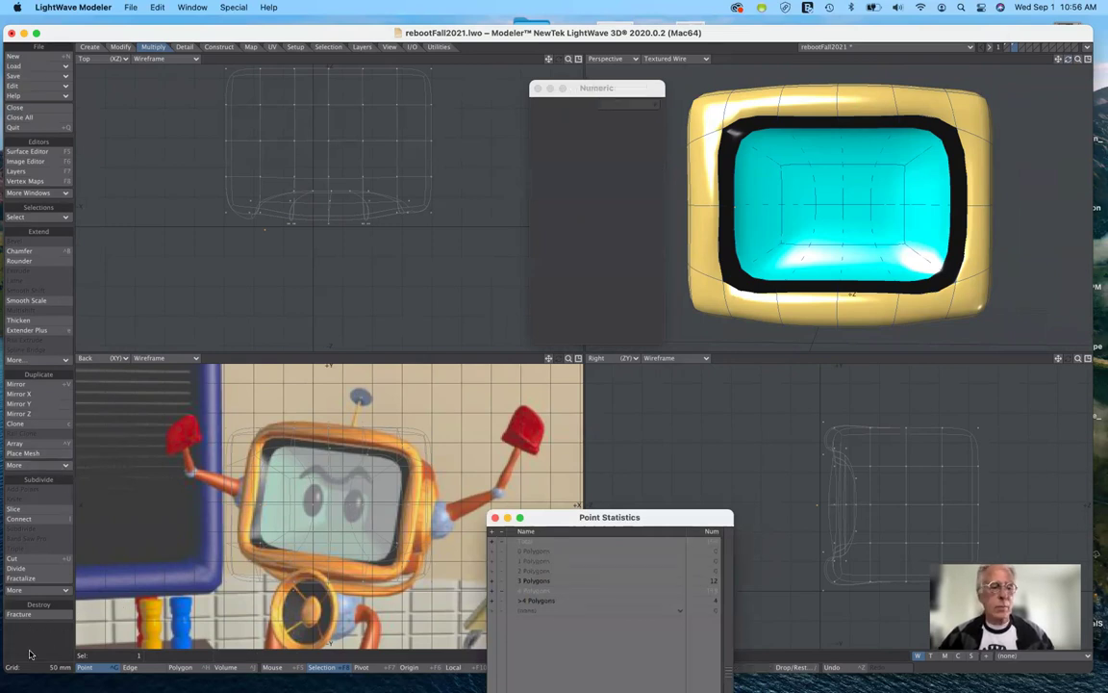
key(/)
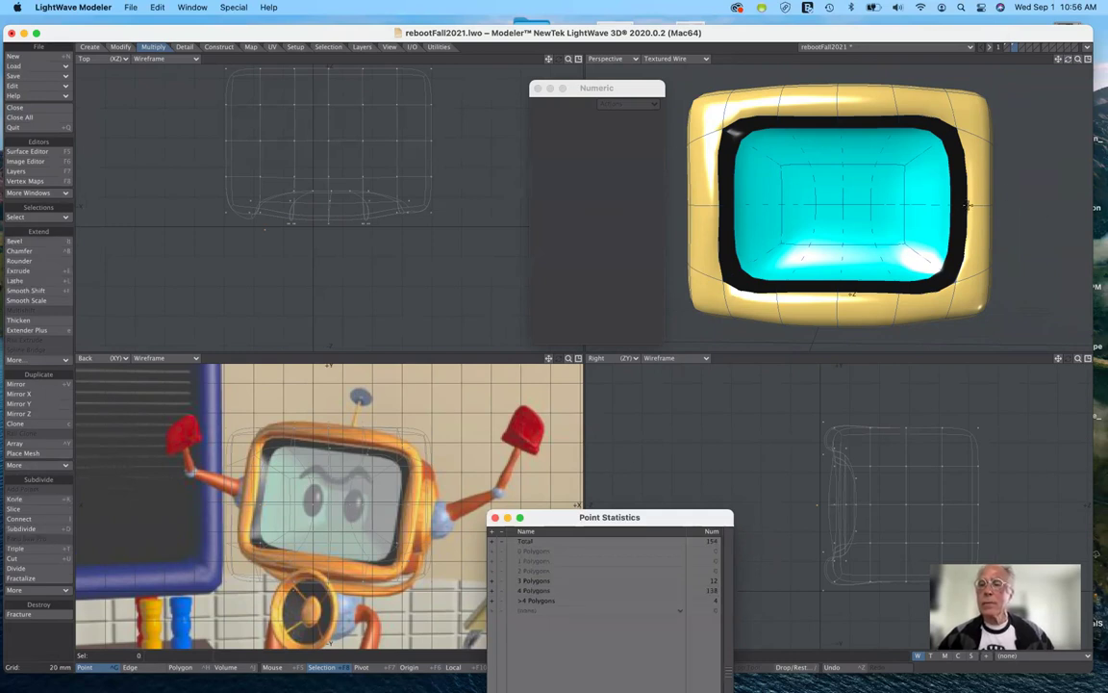
Step: Move the right-middle point of the black frame inward by about -12.5 mm along X
click(957, 252)
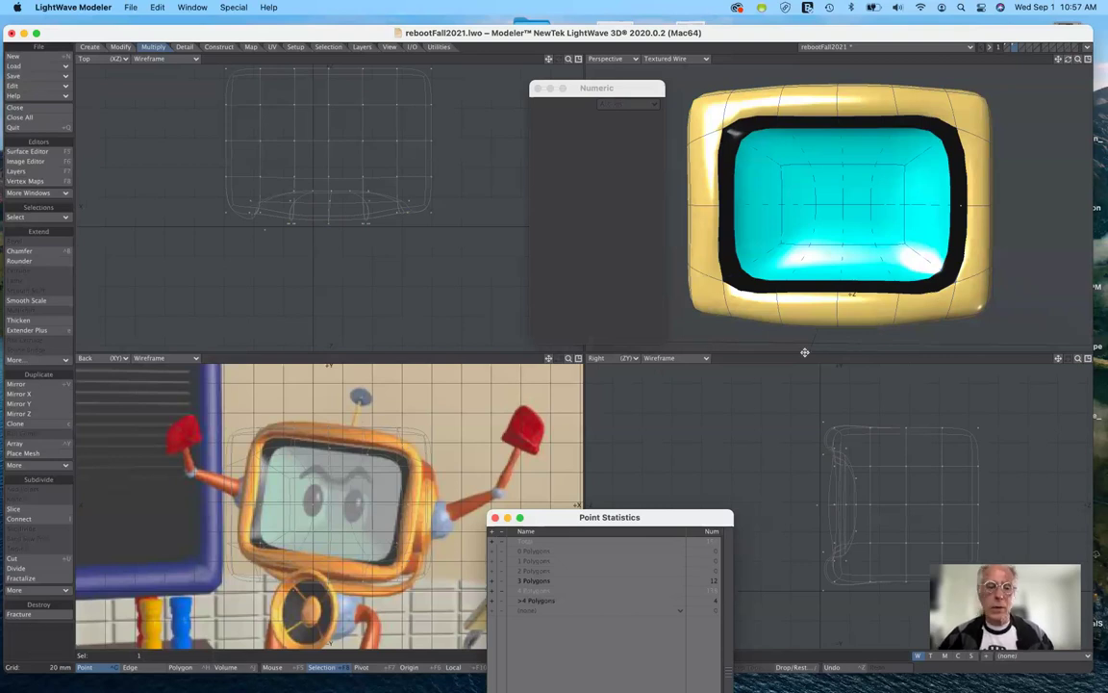
key(t)
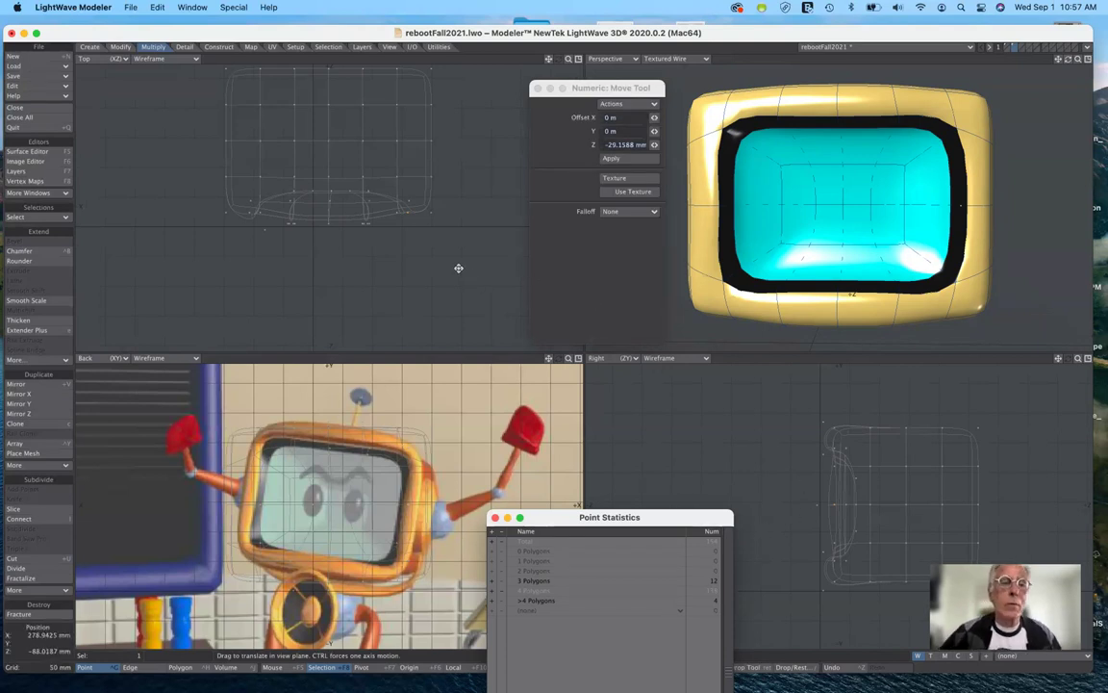
drag(403, 250, 426, 259)
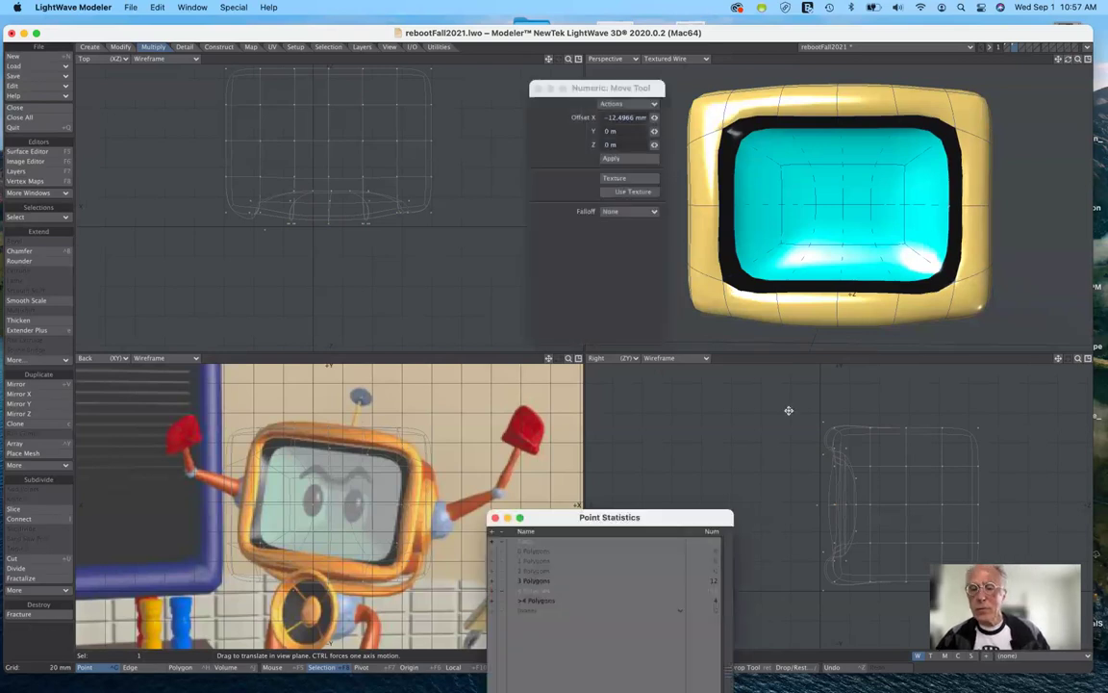
Step: Move the black frame's right-middle point -12.4966 mm along Z, plus a further -12.4966 mm in X and 3.1242 mm in Z
key(space)
key(t)
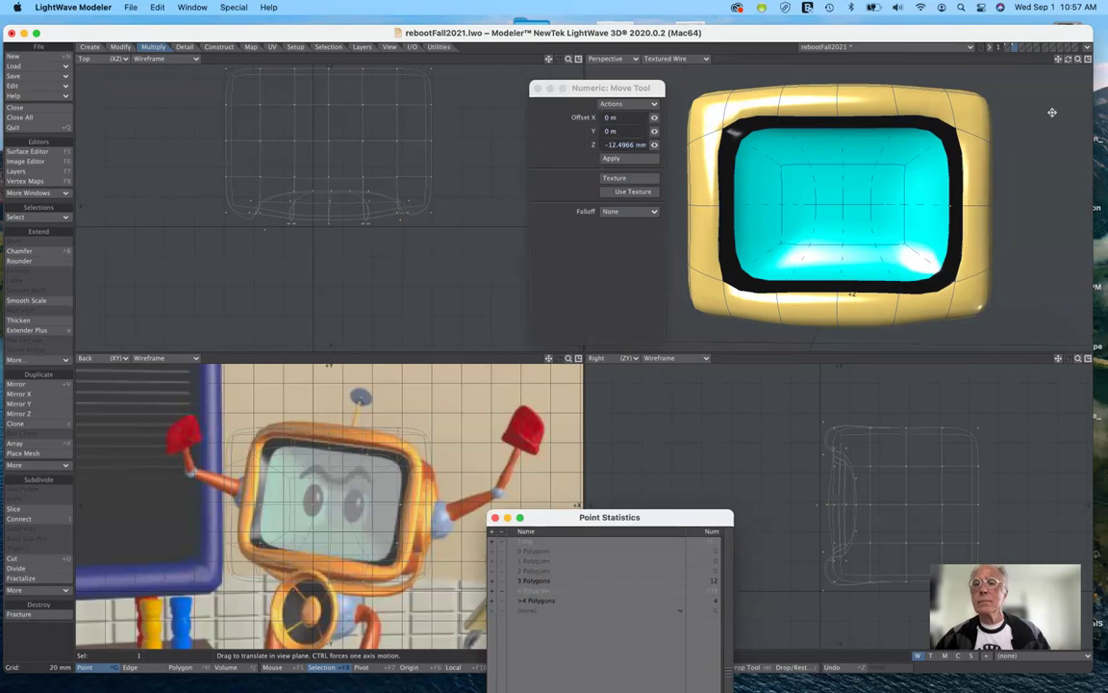
drag(1068, 62, 938, 62)
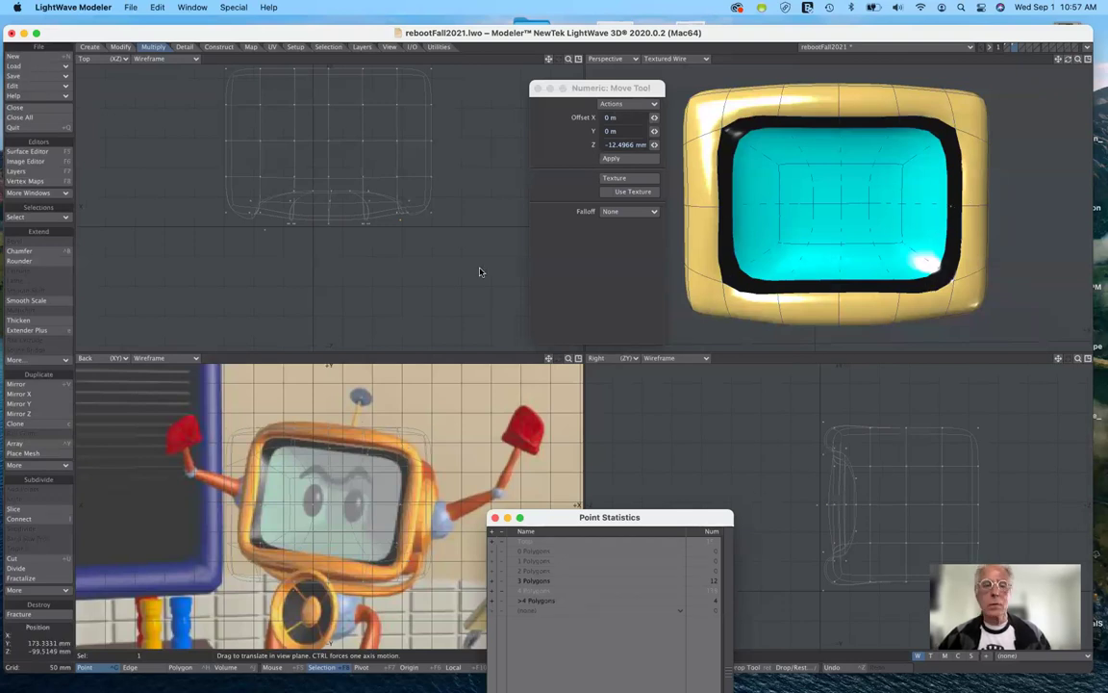
mouse_move(399, 239)
mouse_down()
mouse_move(387, 236)
mouse_move(400, 242)
mouse_up()
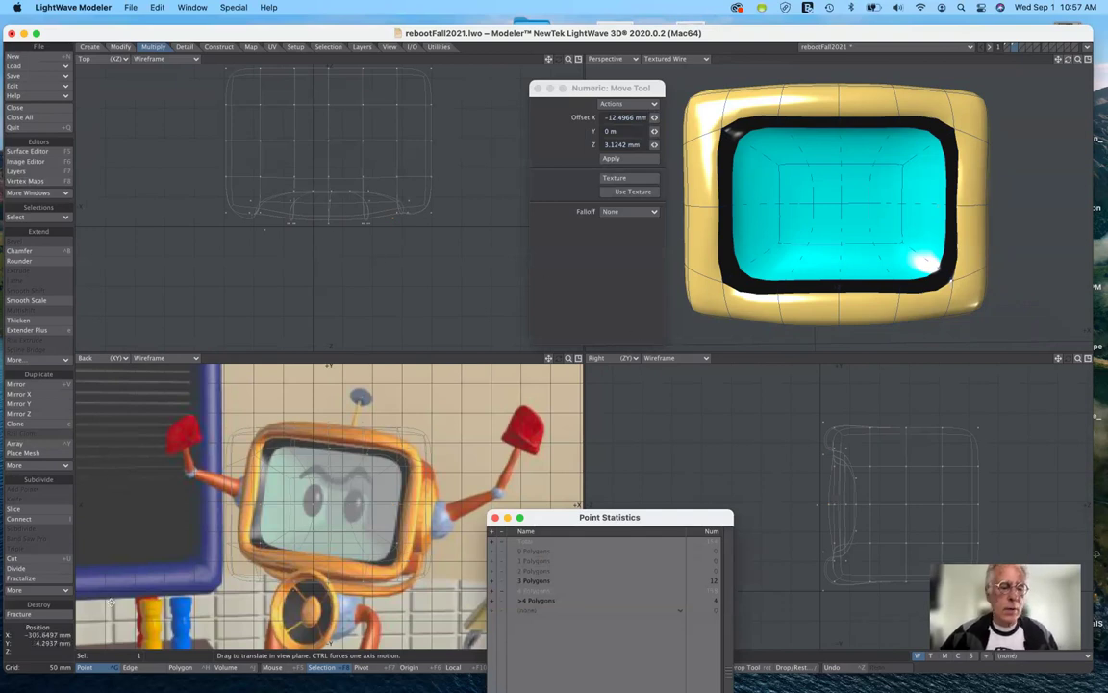
key(space)
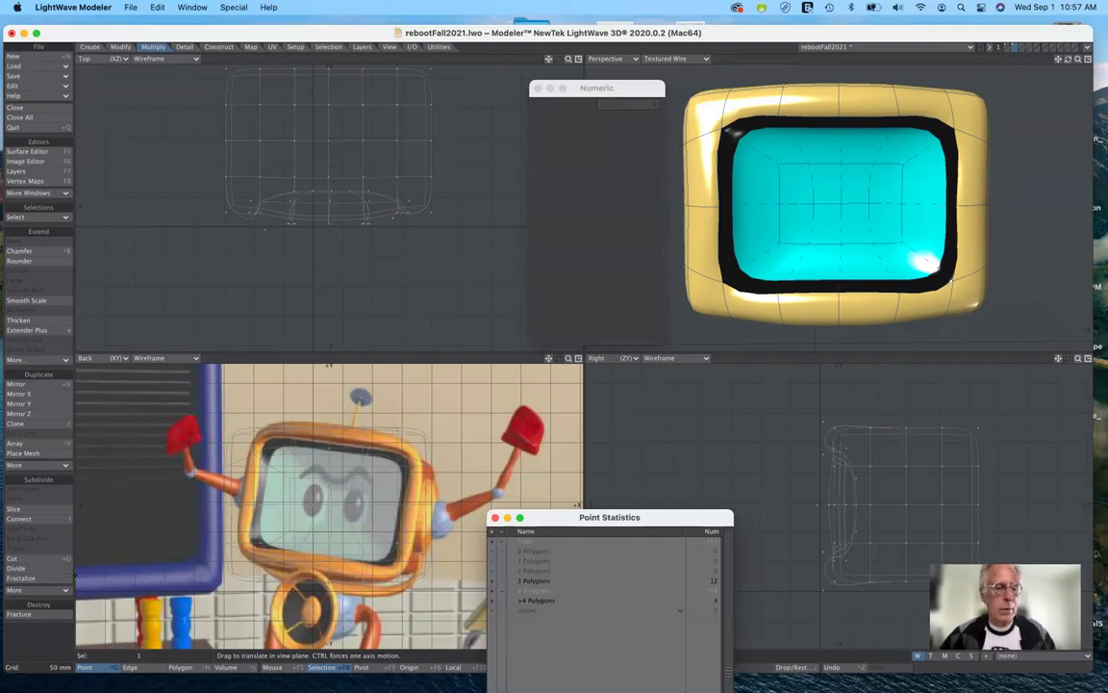
Step: Select the left-middle point of the black frame instead and move it 13.538 mm in X and 10.4139 mm in Z
click(863, 137)
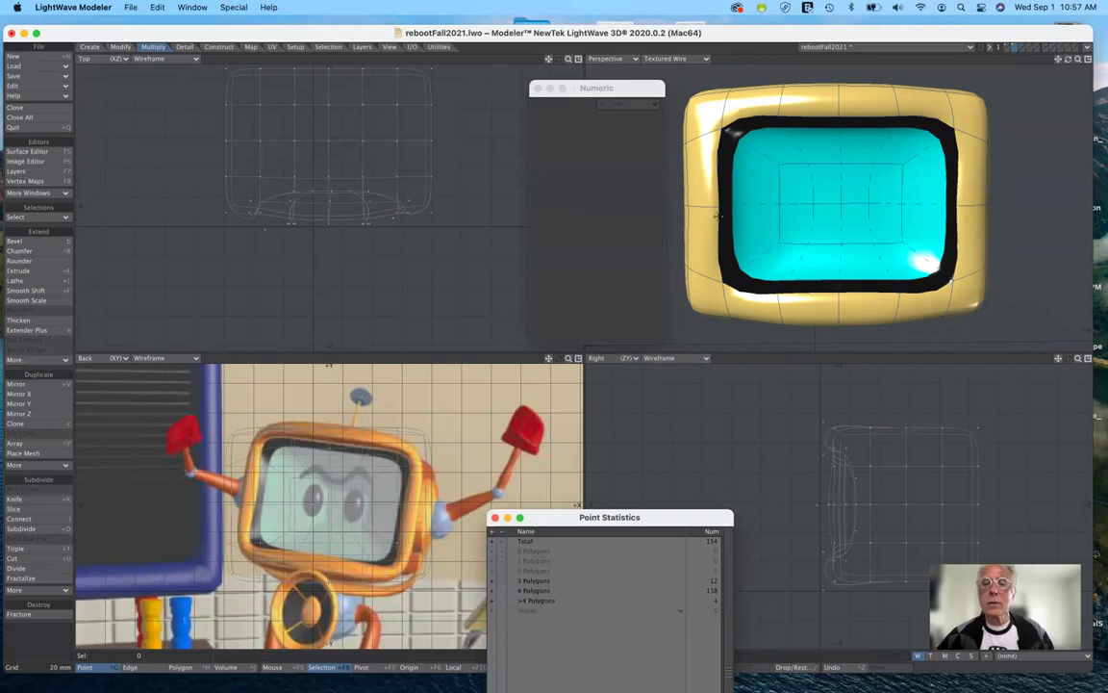
click(726, 221)
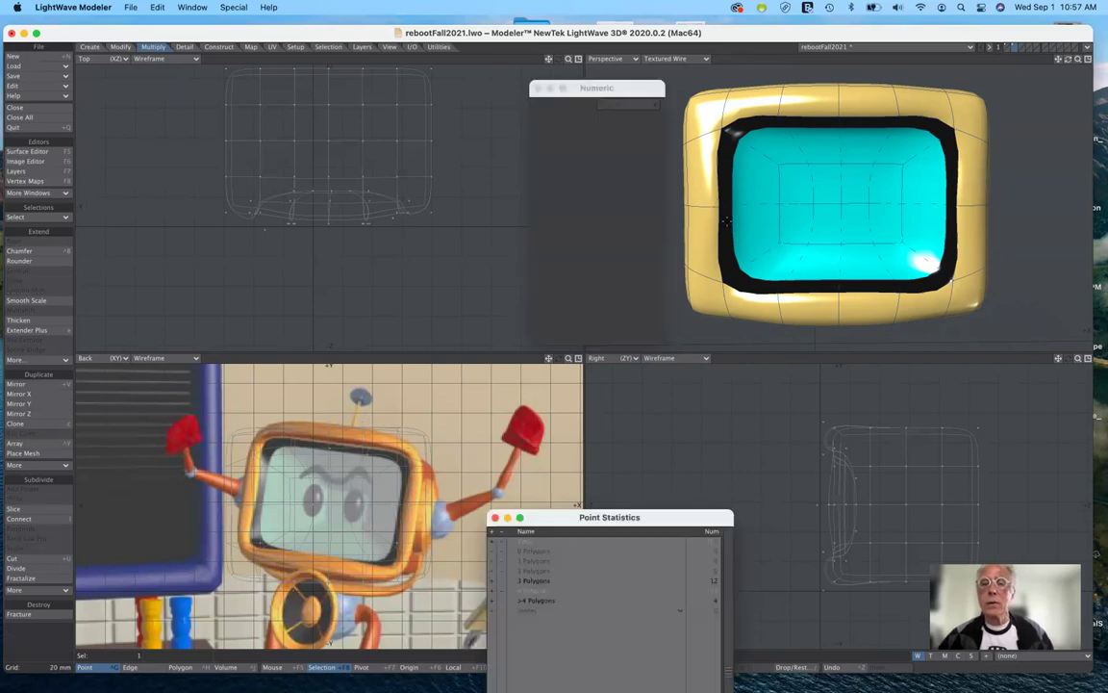
click(717, 206)
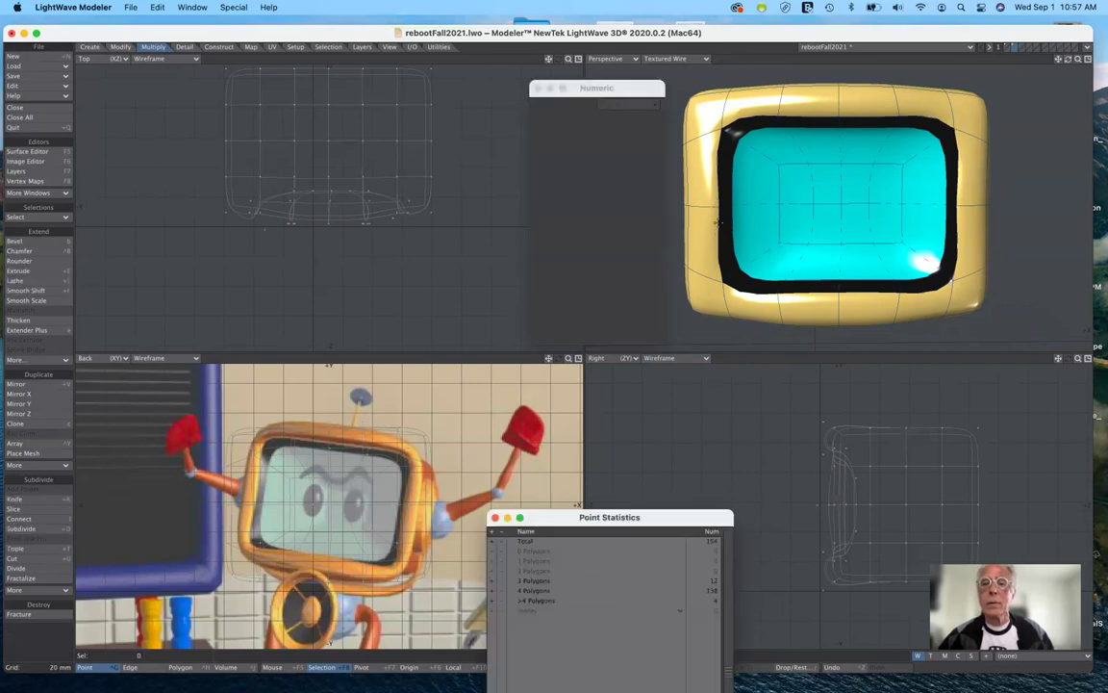
click(718, 211)
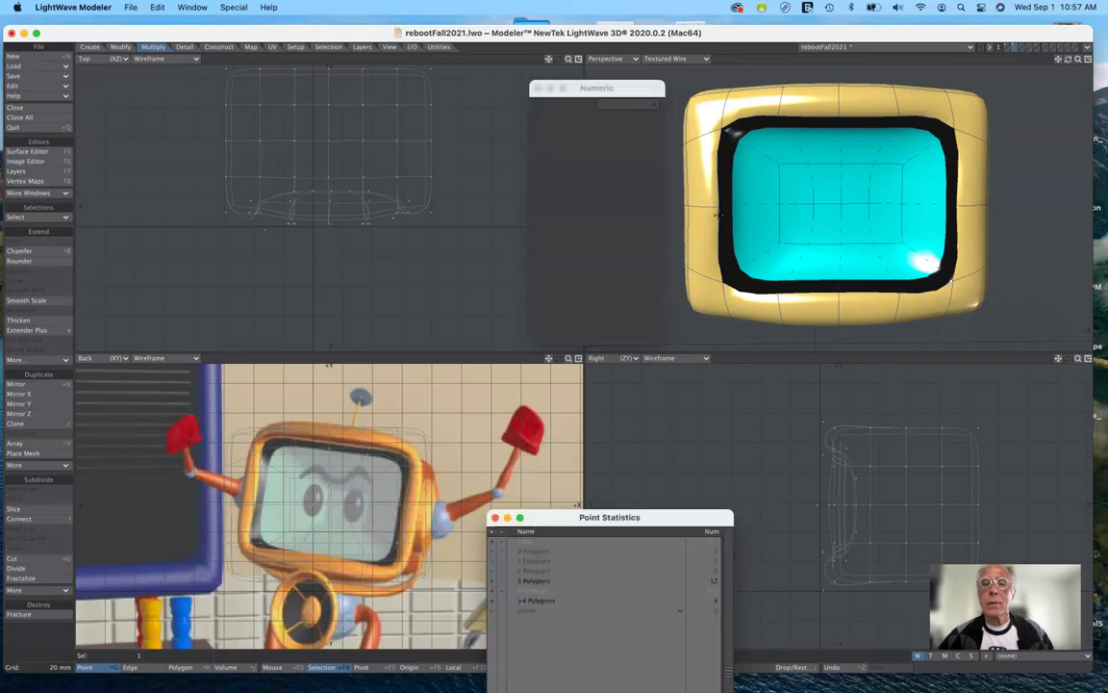
key(t)
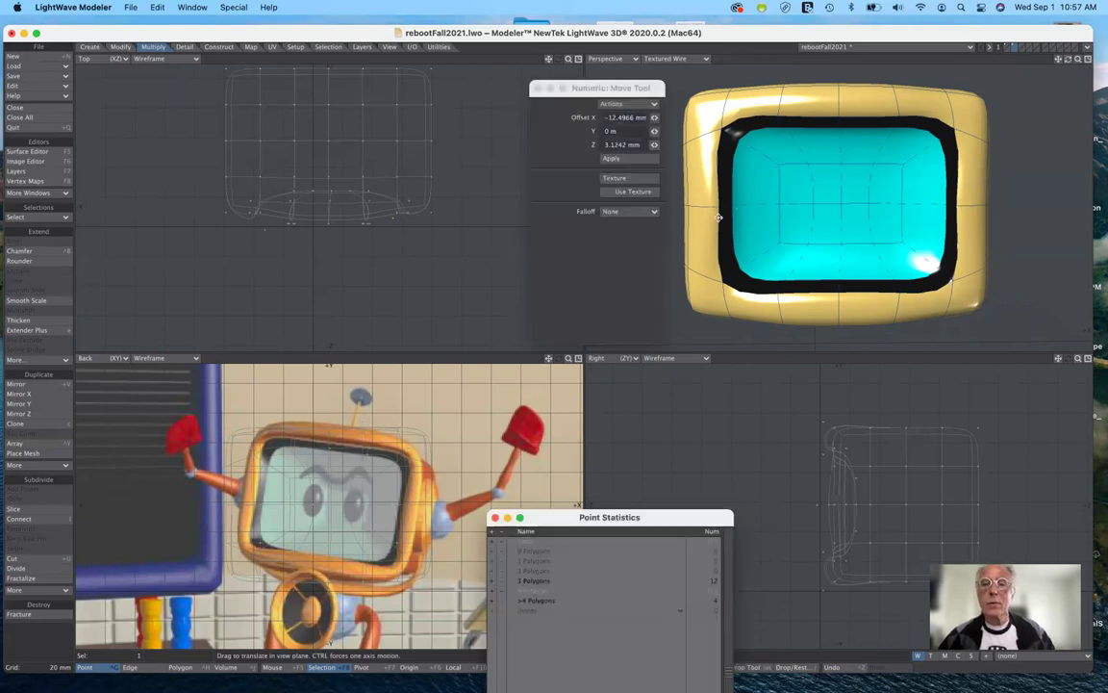
drag(265, 229, 290, 224)
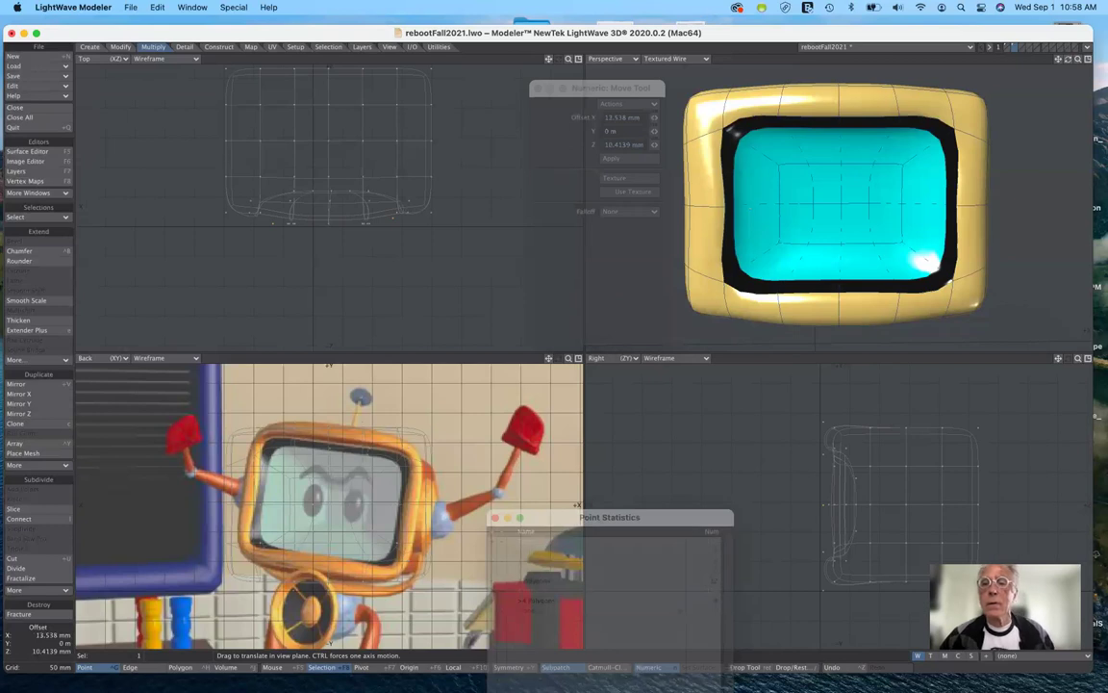
drag(329, 235, 329, 235)
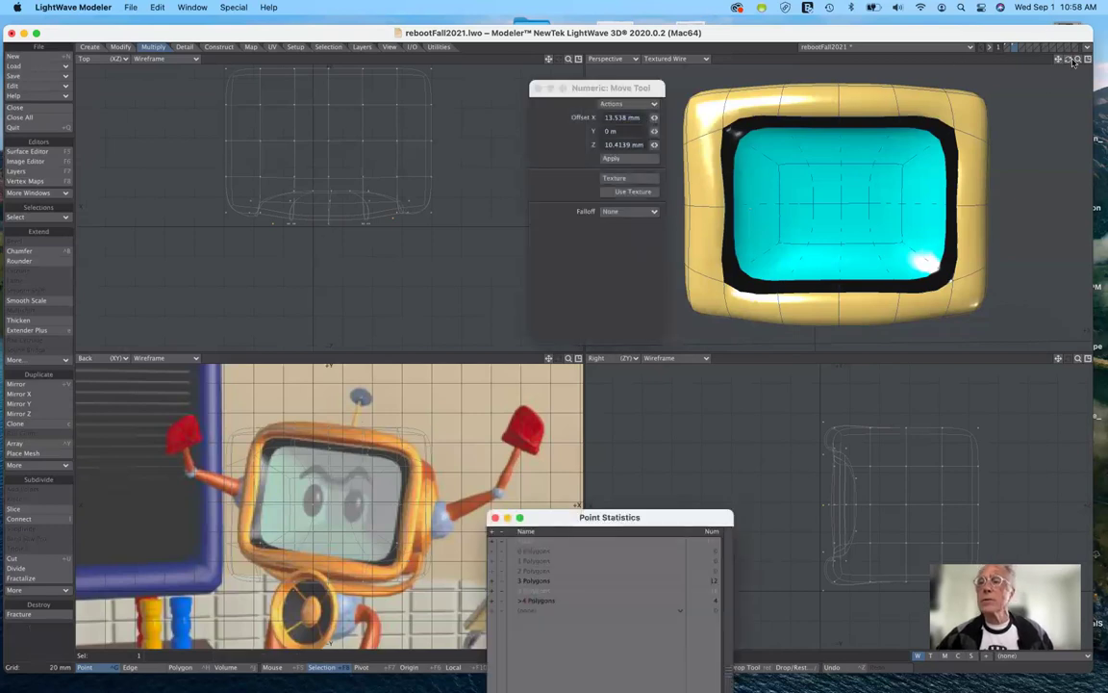
mouse_move(1068, 60)
mouse_down()
mouse_move(1025, 63)
mouse_move(1051, 61)
mouse_up()
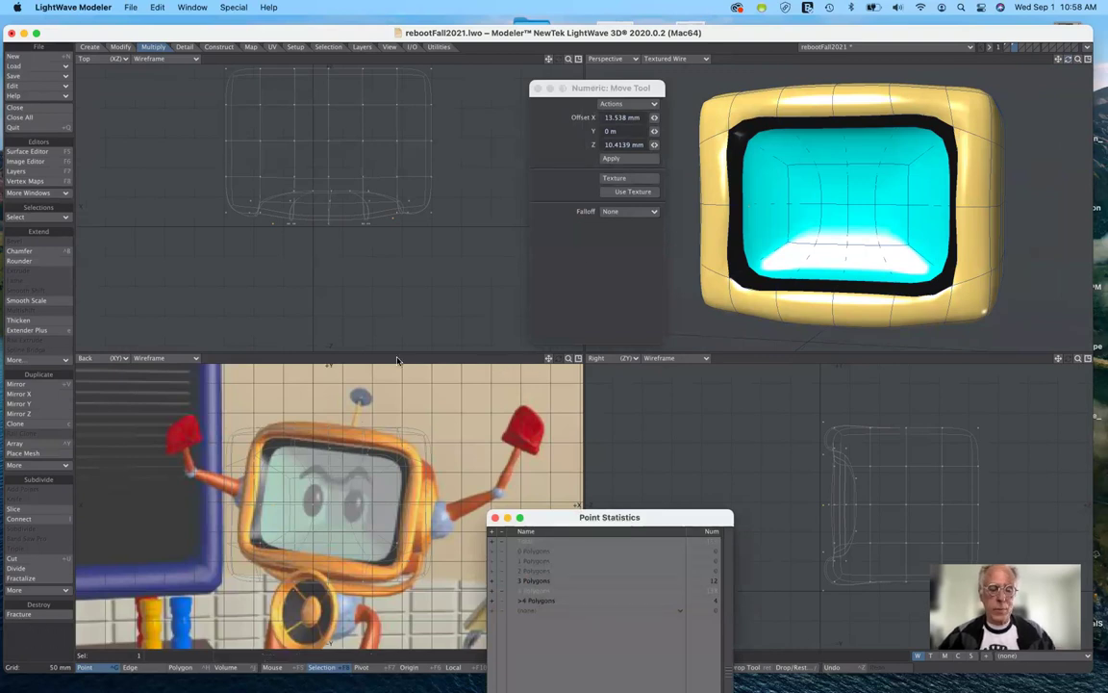
key(space)
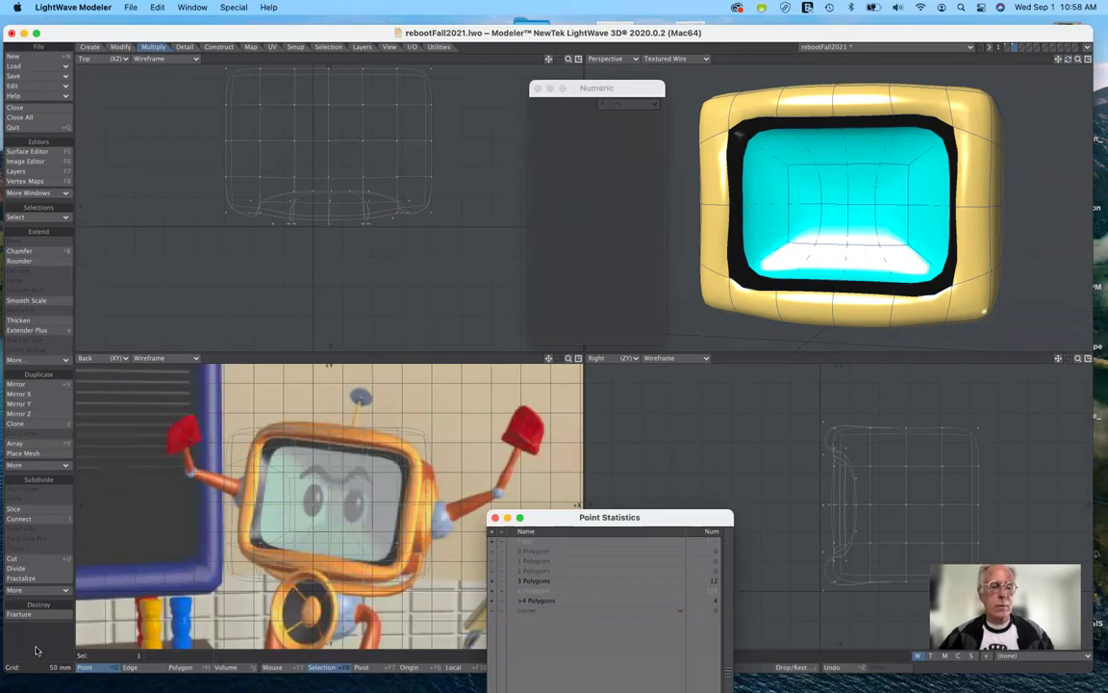
Step: Select the screen's 26 polygons, stretch them to 113% horizontally and 109% vertically in the XY plane, and clear the selection
click(178, 668)
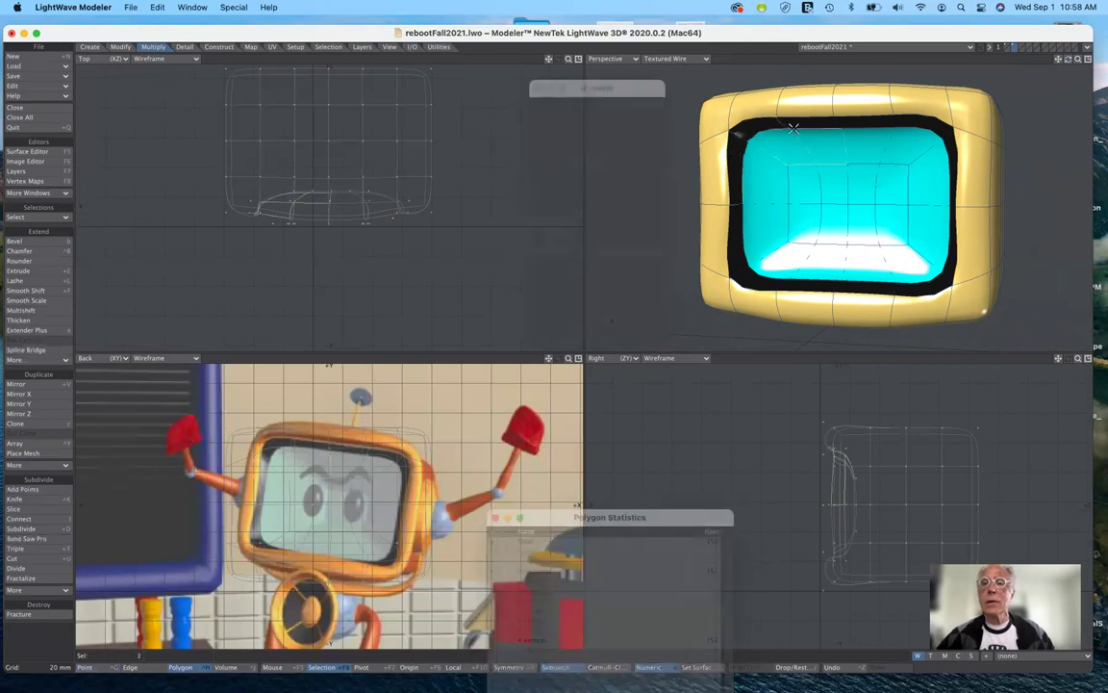
mouse_move(741, 112)
mouse_down()
mouse_move(834, 112)
mouse_move(940, 141)
mouse_move(946, 161)
mouse_move(943, 183)
mouse_move(921, 191)
mouse_move(861, 176)
mouse_move(838, 211)
mouse_move(774, 202)
mouse_move(750, 262)
mouse_move(685, 245)
mouse_move(821, 283)
mouse_move(939, 267)
mouse_move(851, 231)
mouse_move(852, 154)
mouse_move(766, 244)
mouse_up()
key(h)
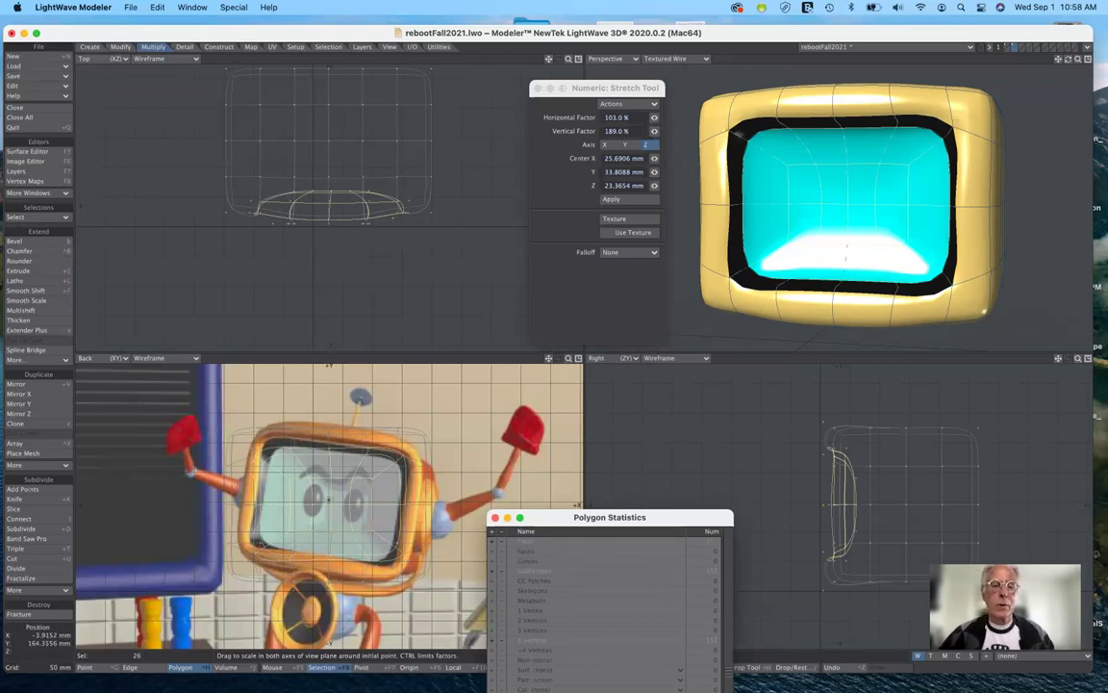
key(alt+F2)
drag(578, 504, 577, 504)
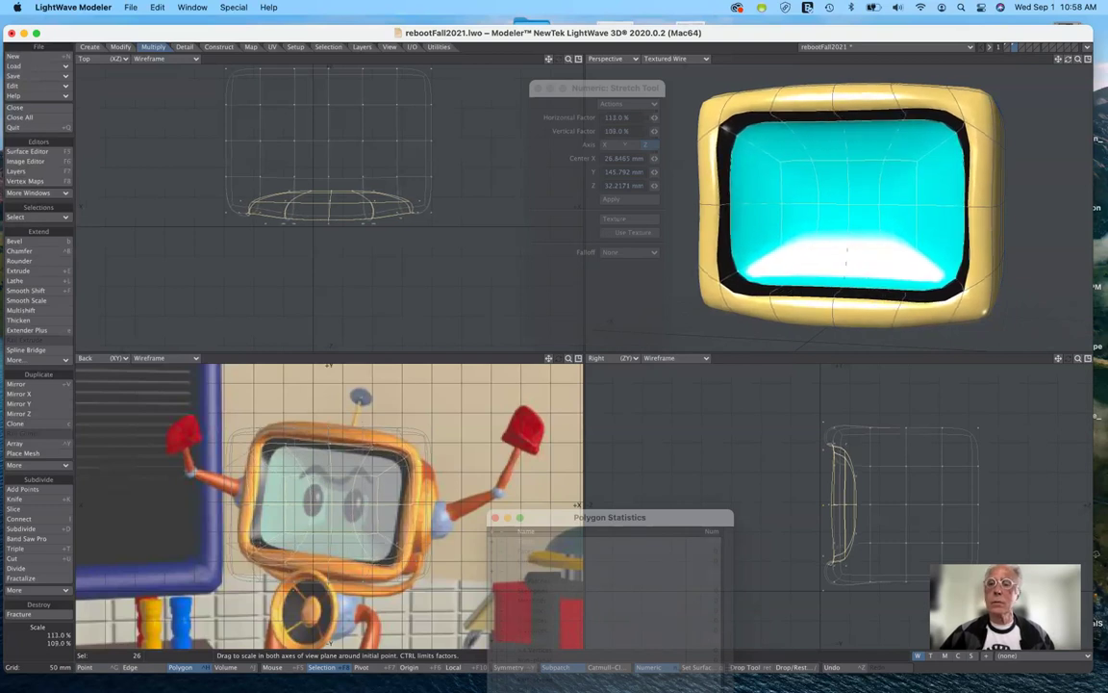
drag(577, 505, 578, 504)
alt+drag(775, 276, 843, 262)
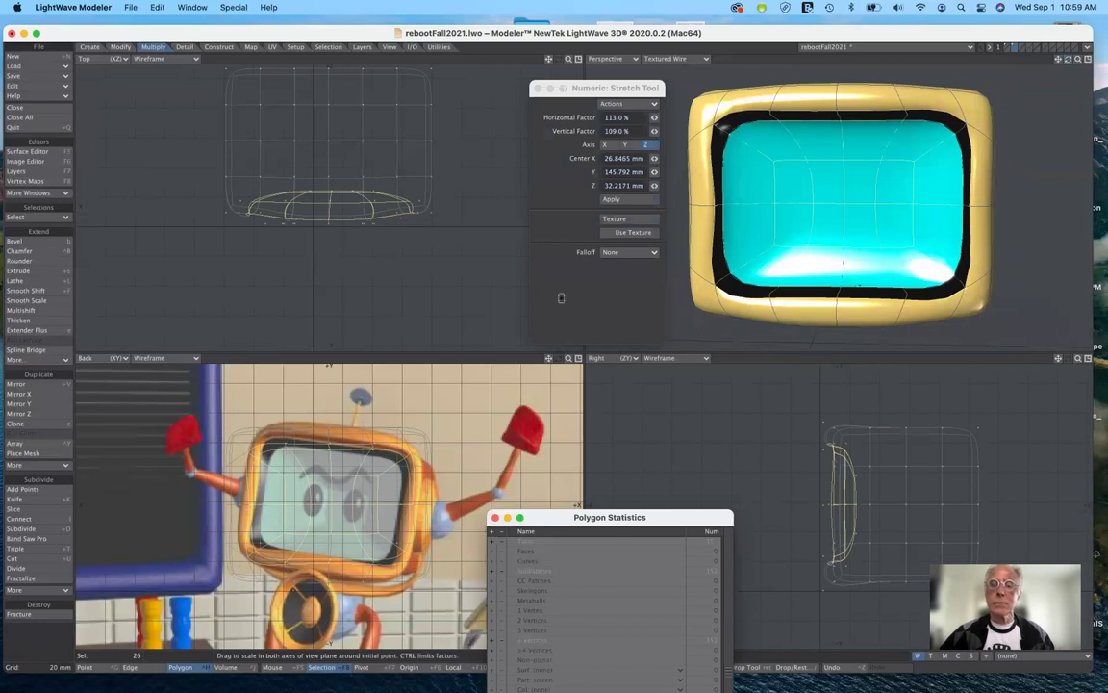
key(space)
click(31, 648)
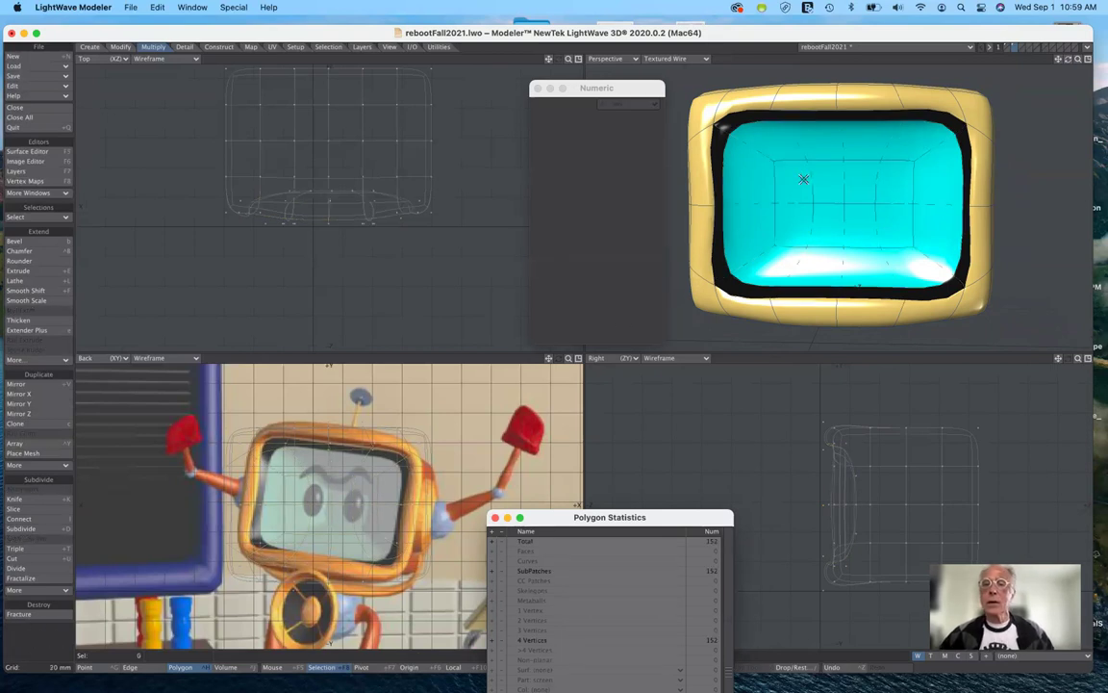
Step: Select the eight polygons in the middle of the screen and stretch them to 44% horizontally and 73% vertically
mouse_move(790, 185)
mouse_down()
mouse_move(896, 190)
mouse_move(887, 209)
mouse_move(804, 216)
mouse_up()
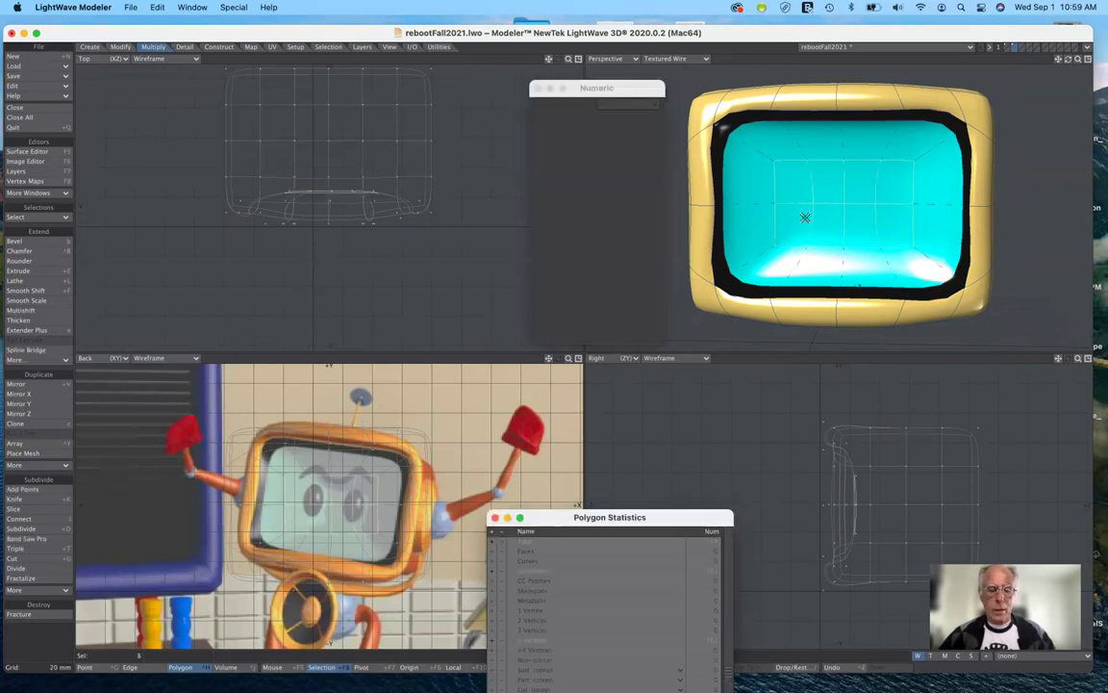
key(h)
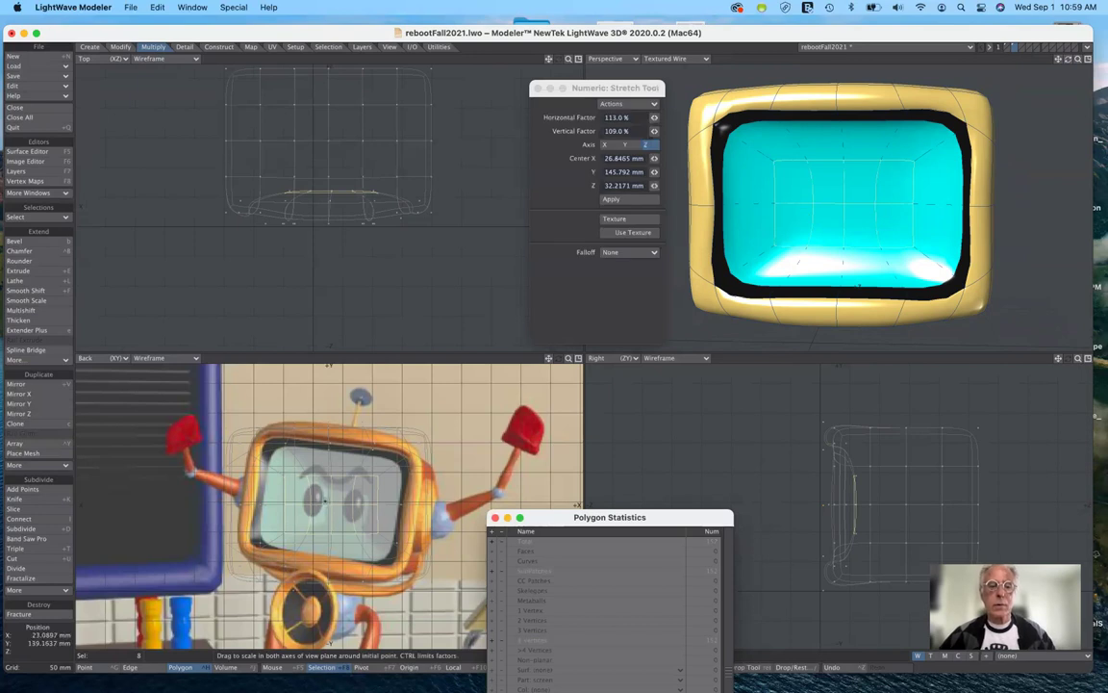
drag(847, 193, 731, 222)
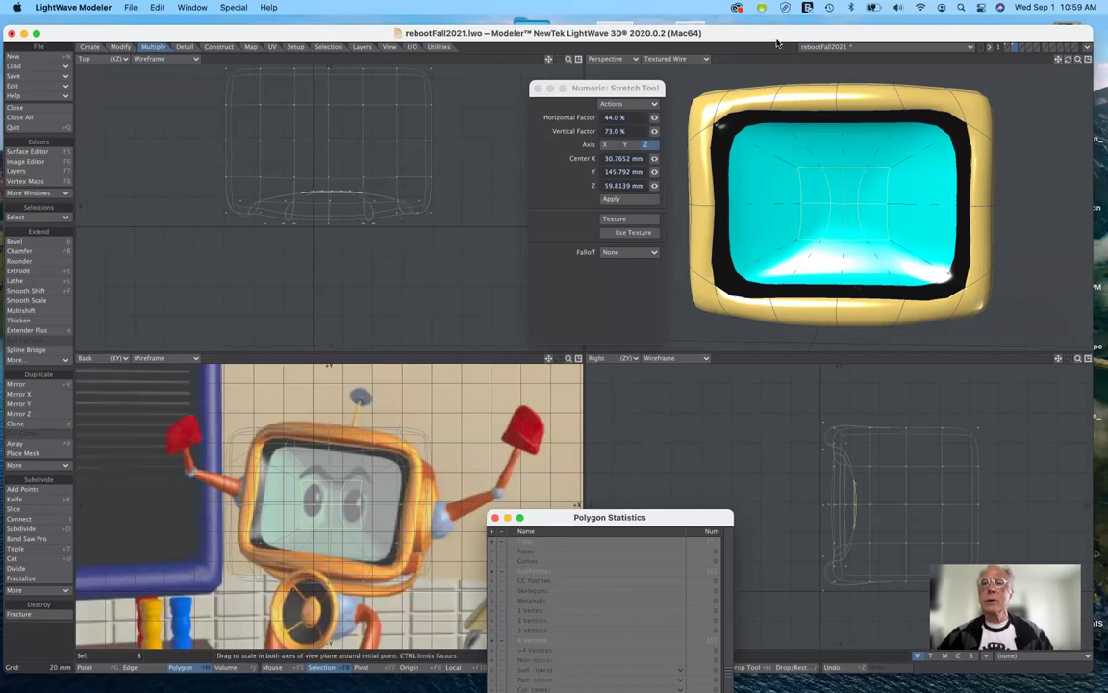
Step: Display the perspective view in Texture mode and inspect the casing, frame and screen from several angles
click(686, 60)
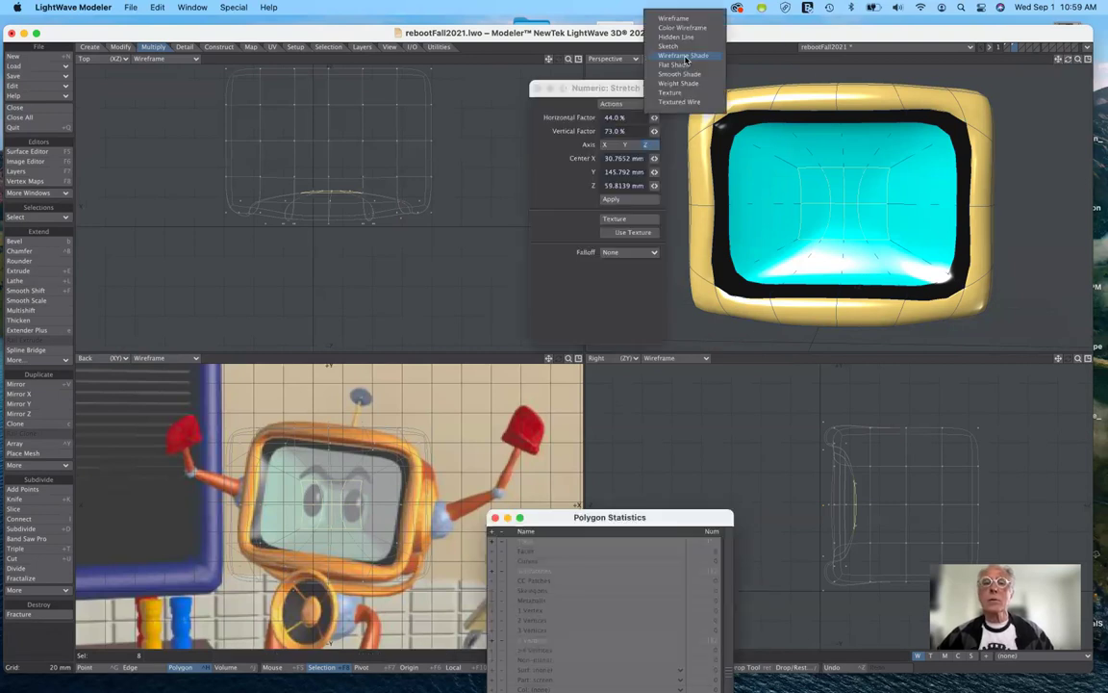
click(673, 92)
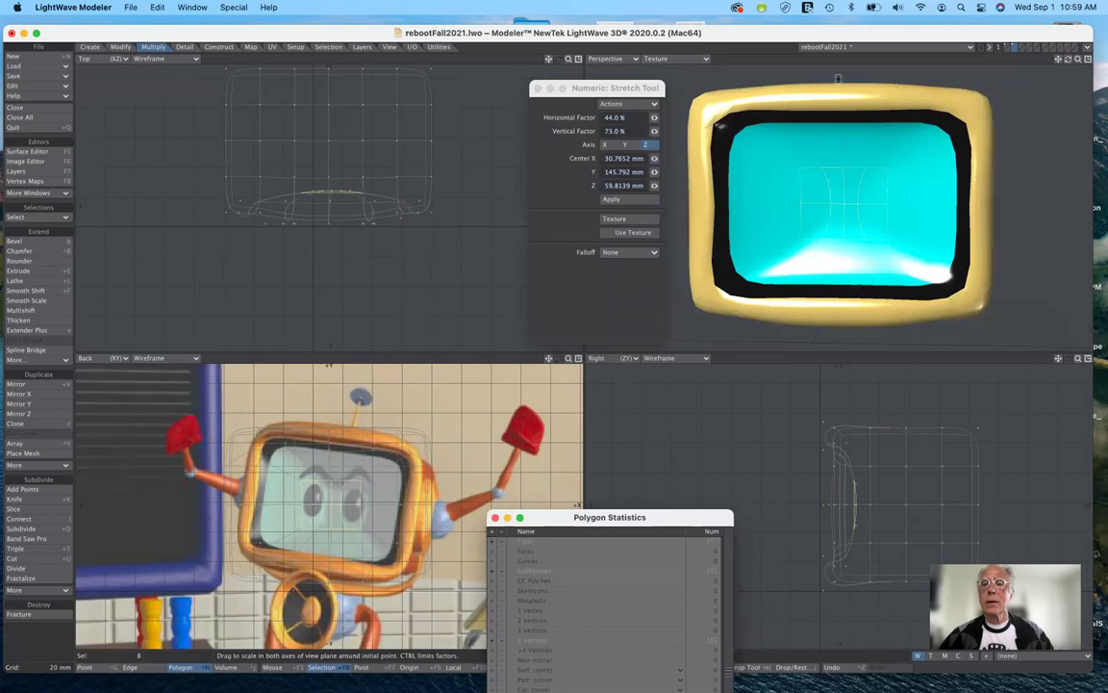
drag(1068, 59, 1029, 61)
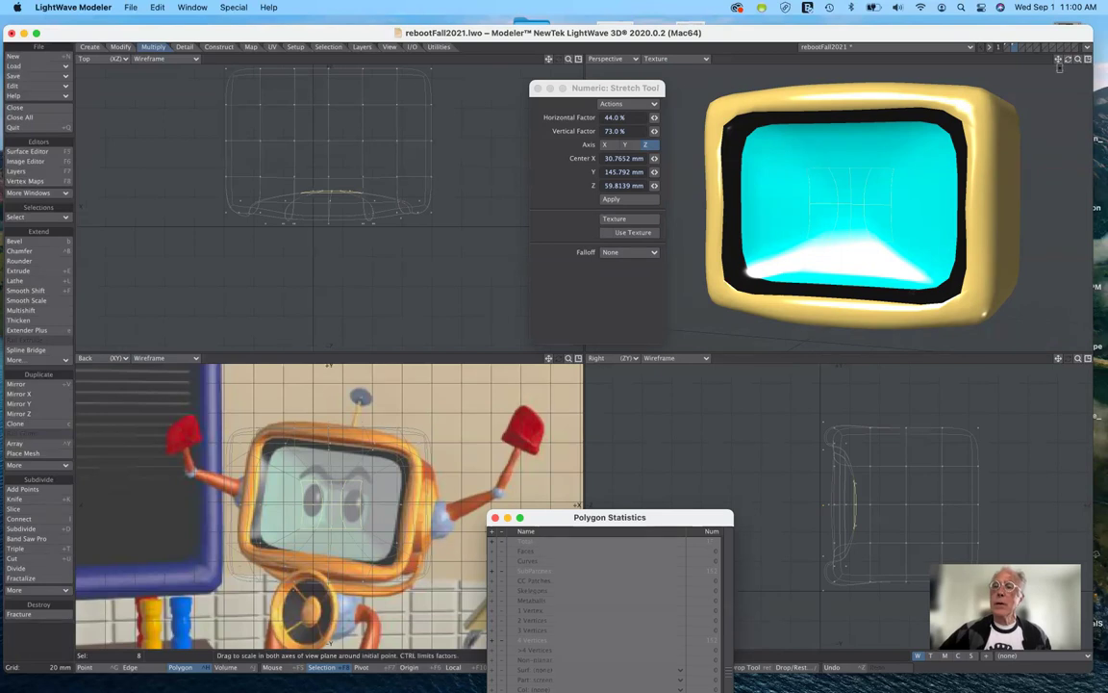
drag(1071, 61, 904, 61)
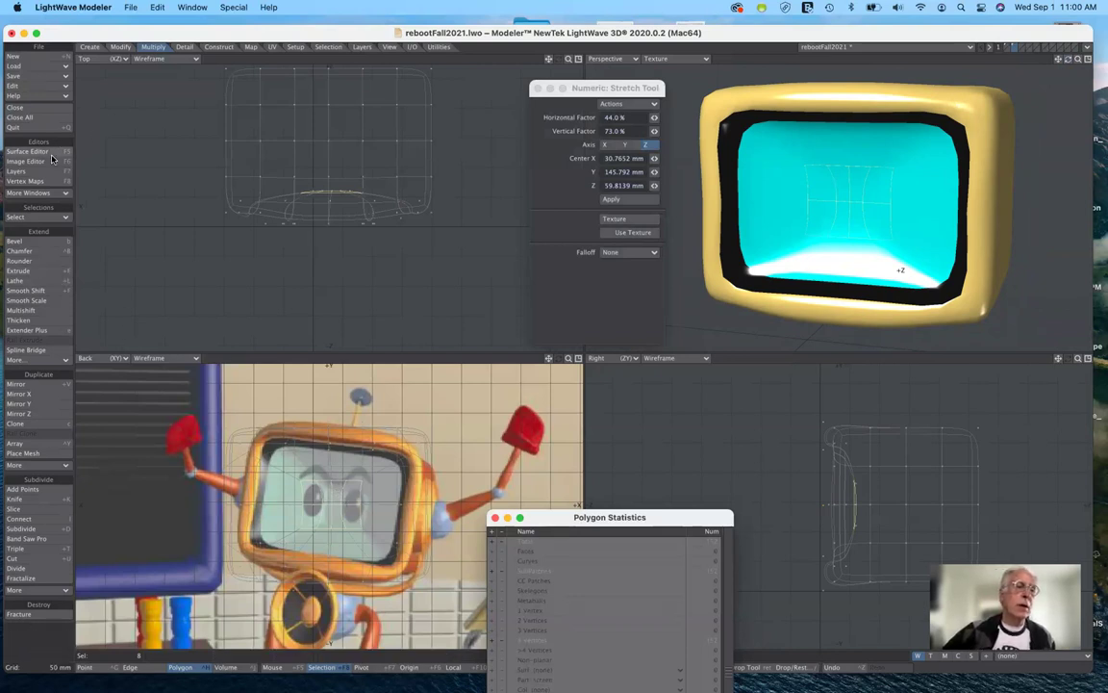
Step: Smooth Shift the eight centre screen polygons with a 0 m offset and return the perspective view to Textured Wire
click(37, 290)
click(840, 204)
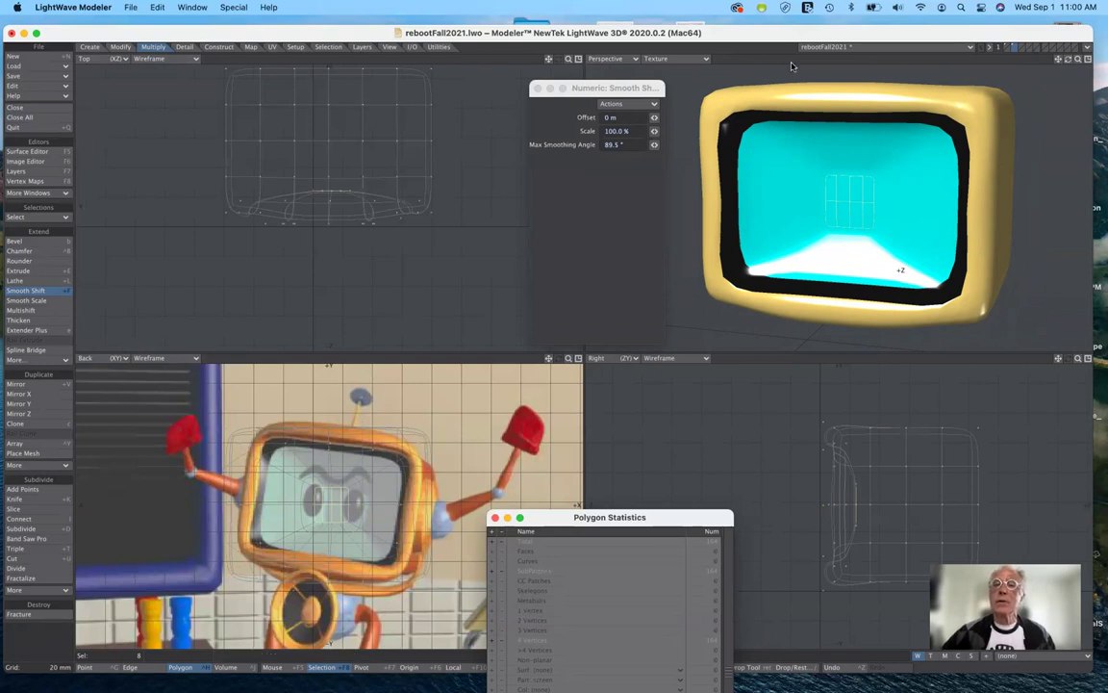
click(676, 59)
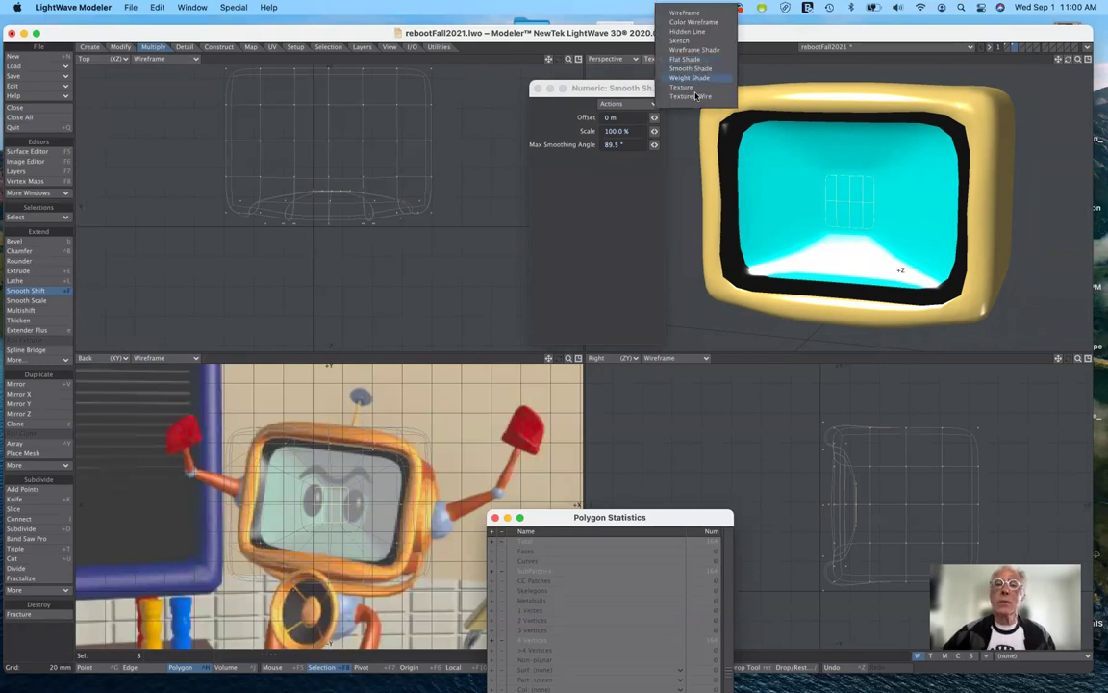
click(693, 96)
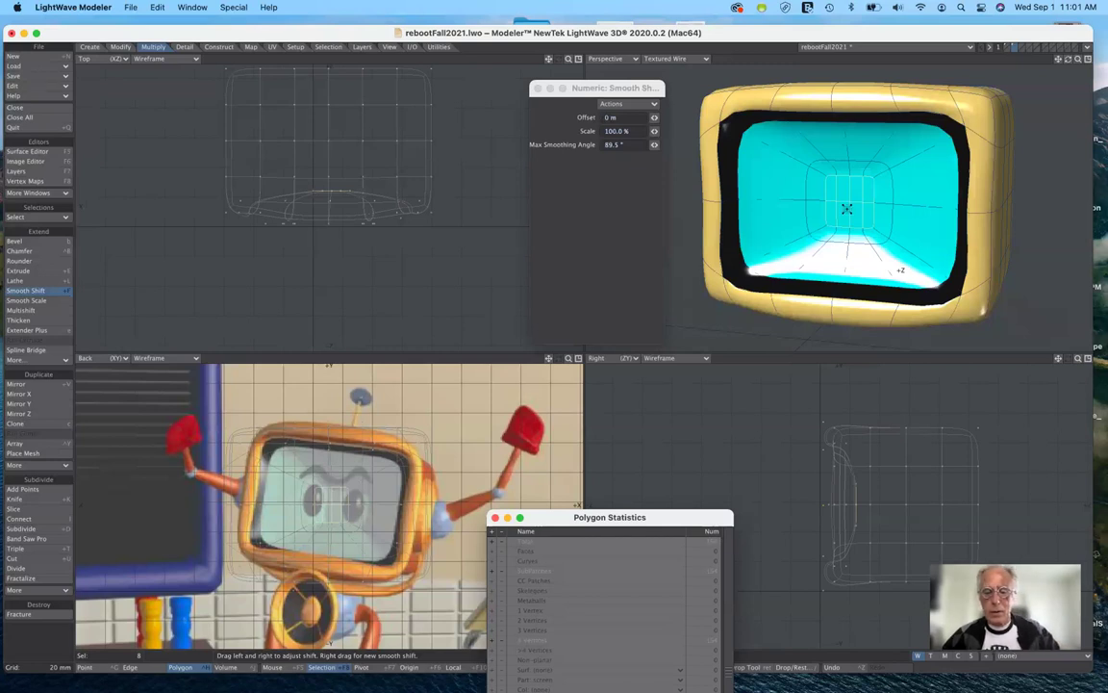
Step: Try to stretch the shifted centre polygons to 151% horizontally and 141% vertically
key(h)
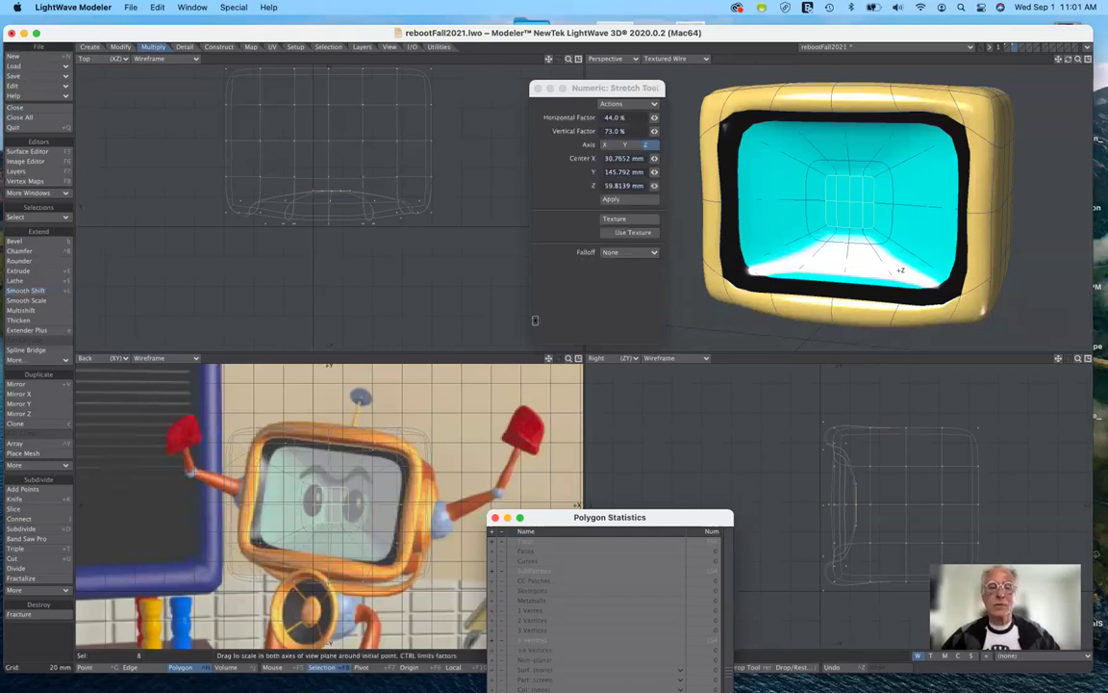
mouse_move(303, 451)
mouse_down()
mouse_move(312, 456)
mouse_move(308, 434)
mouse_move(297, 449)
mouse_up()
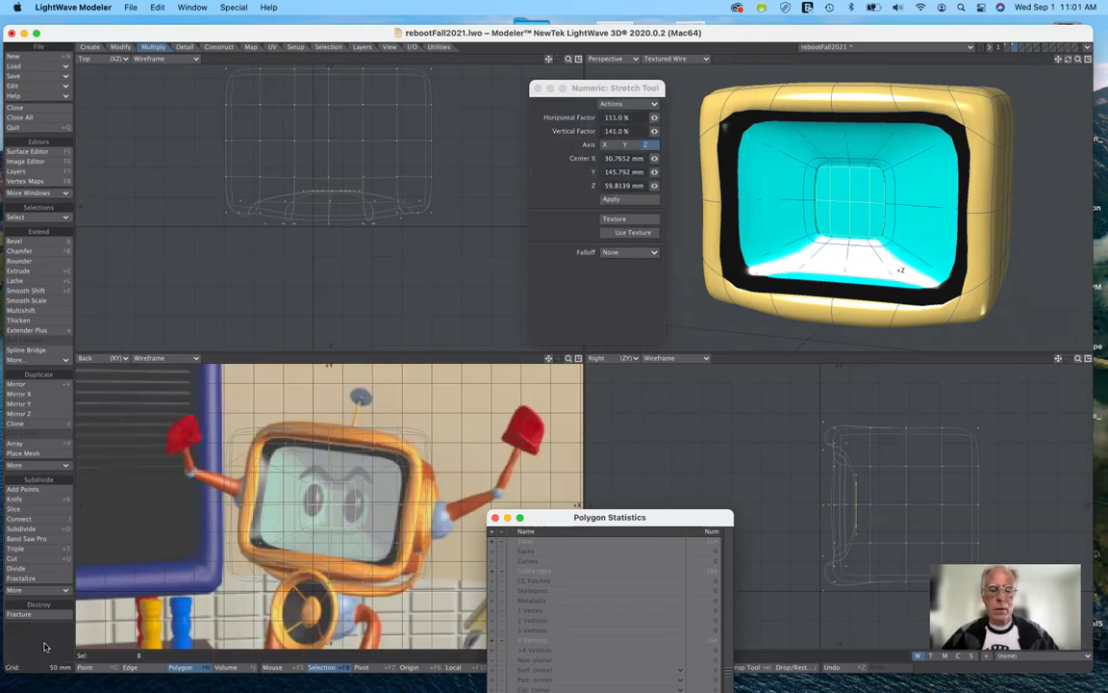
key(space)
click(48, 650)
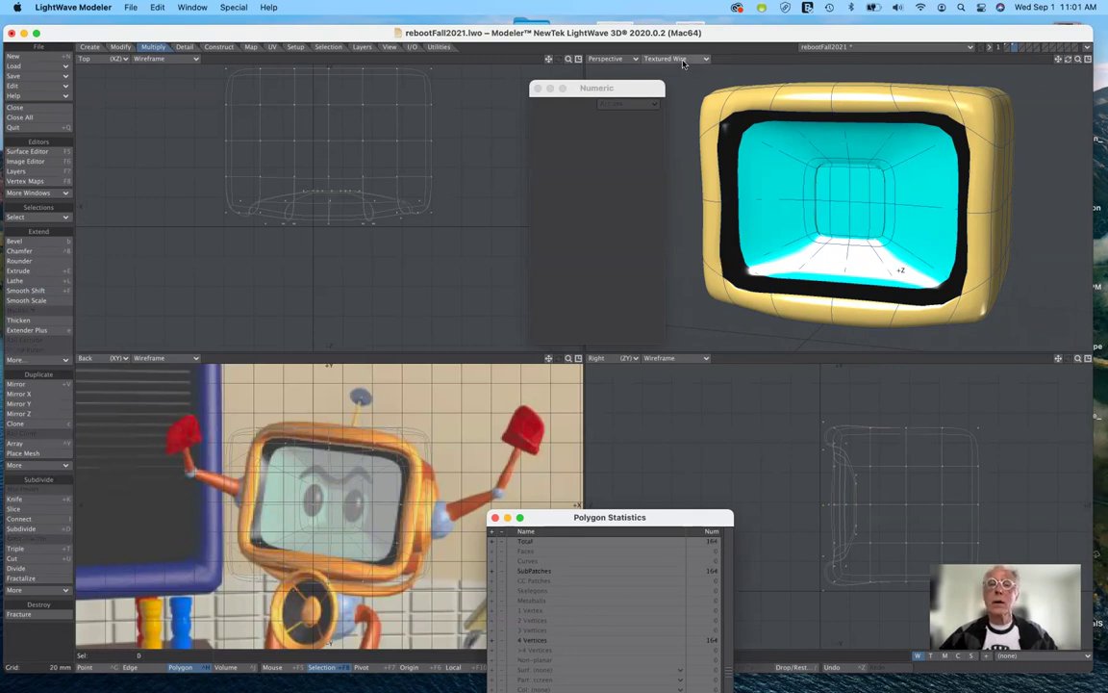
key(super+z)
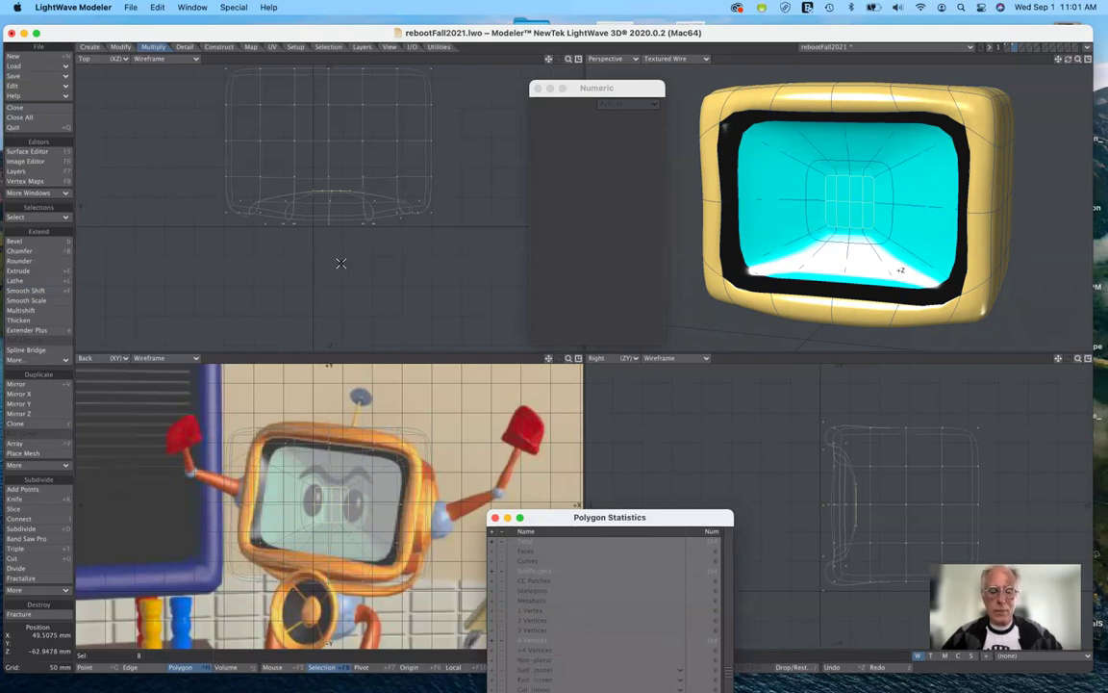
Step: Stretch the eight centre polygons of the screen outward in the XY plane and deselect them
key(h)
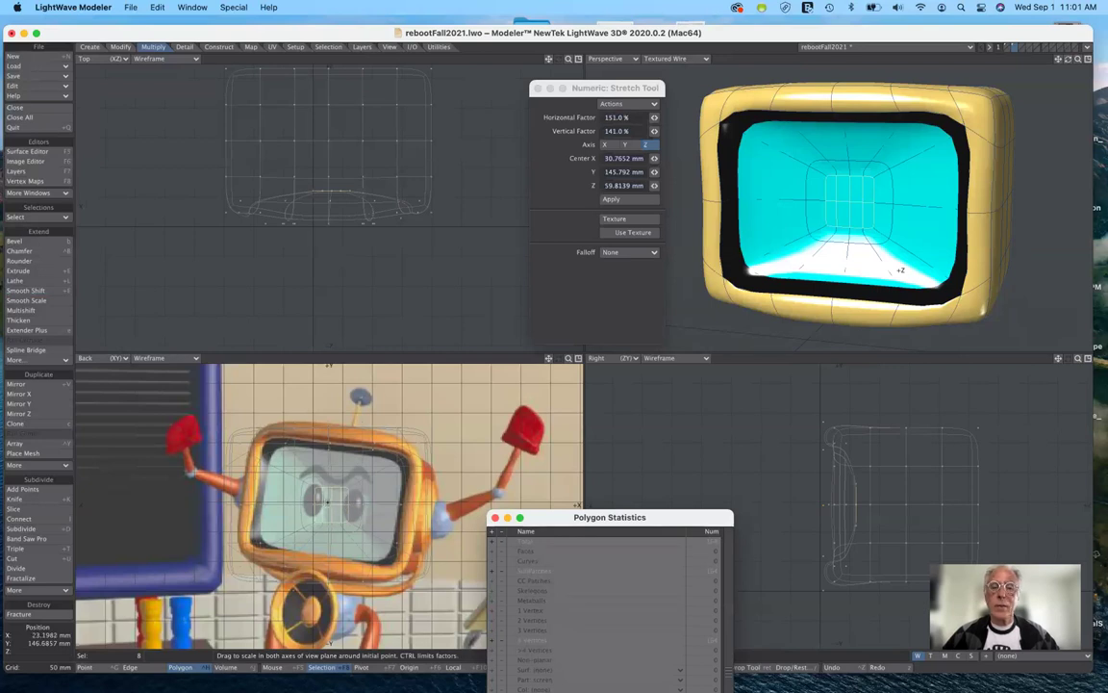
drag(295, 451, 351, 448)
key(space)
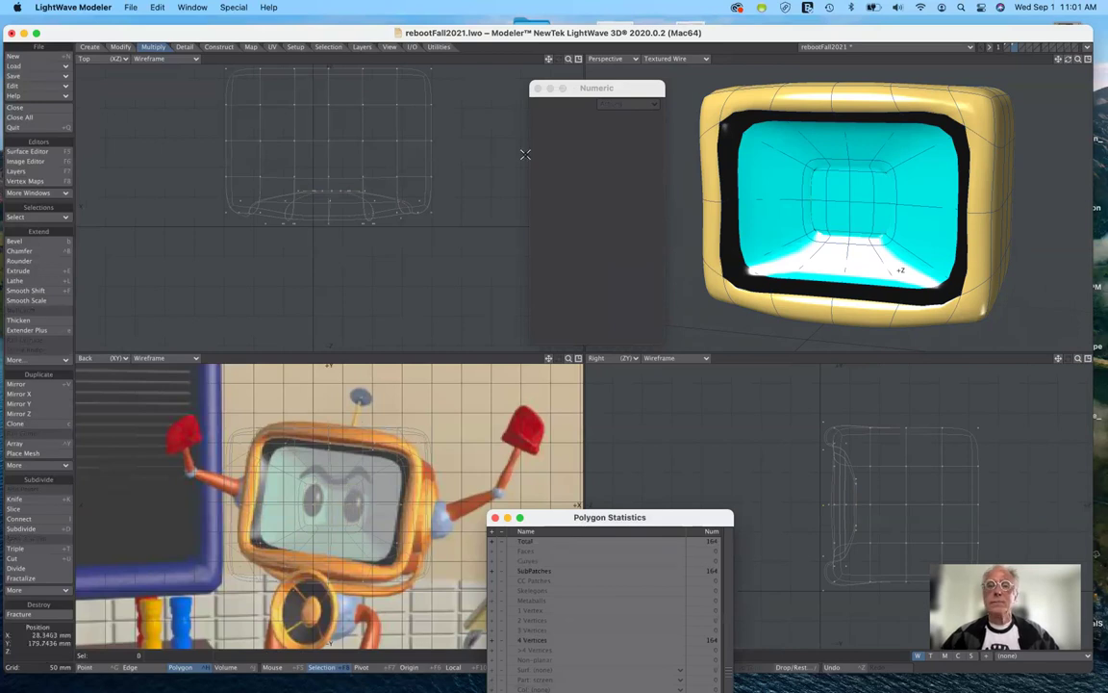
Step: Display the perspective view in Texture mode and inspect the stretched centre of the recessed screen from a slightly different angle
click(681, 59)
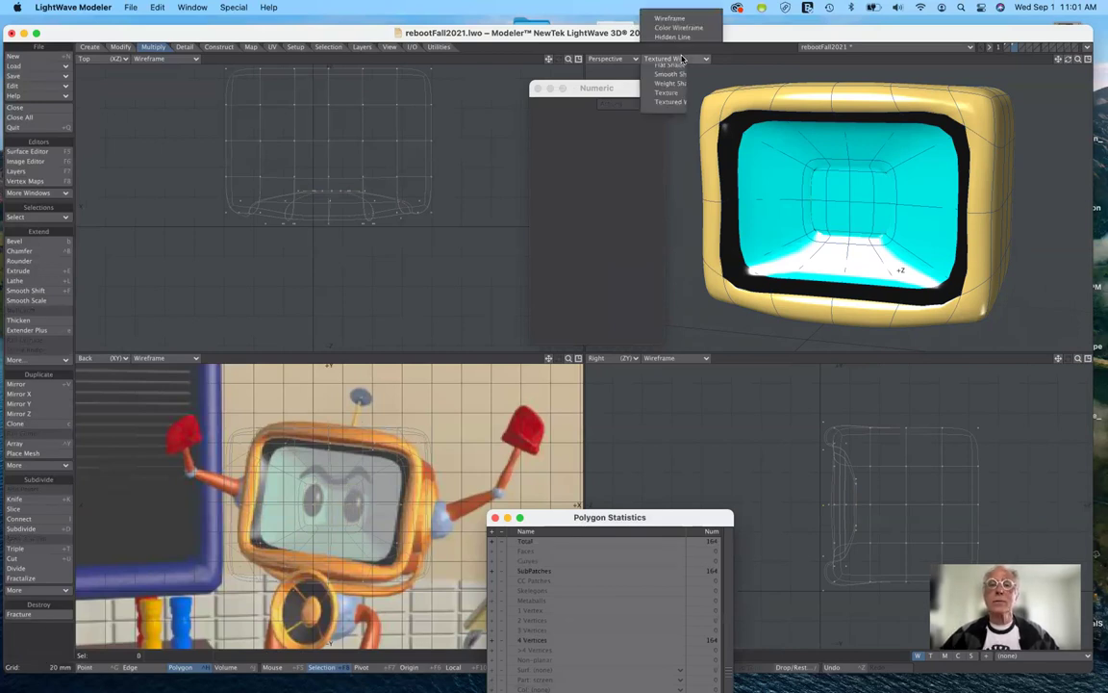
click(678, 90)
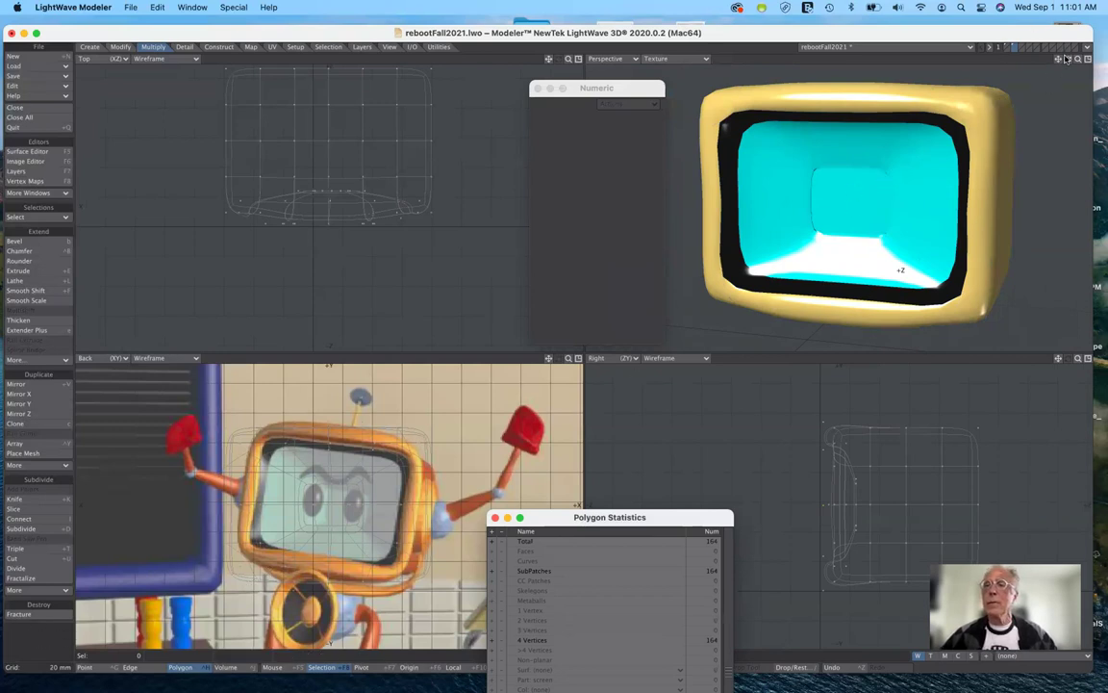
mouse_move(1068, 59)
mouse_down()
mouse_move(1107, 63)
mouse_move(1070, 69)
mouse_up()
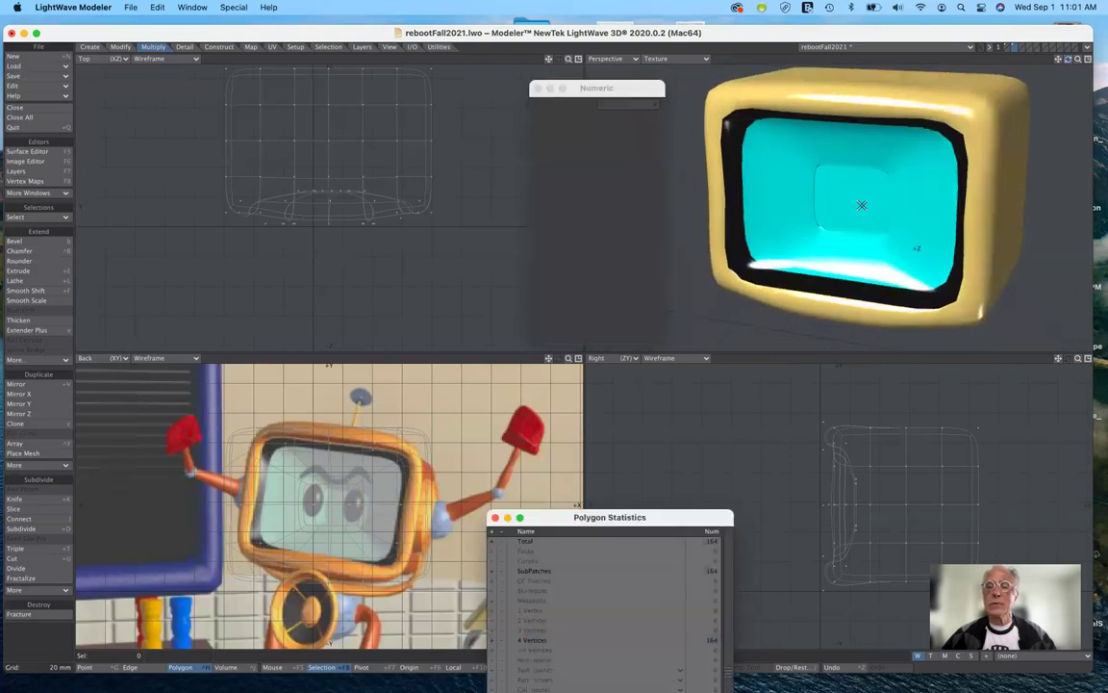
Step: Undo the last stretch of the eight centre screen polygons and return the perspective view to Textured Wire
click(862, 205)
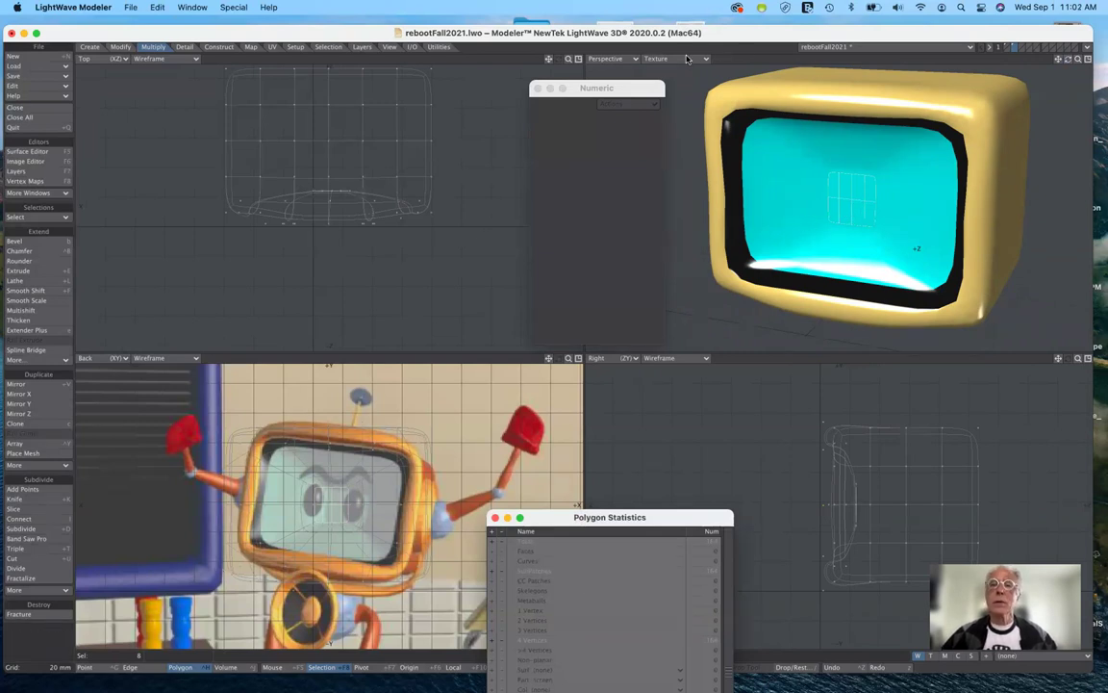
click(654, 60)
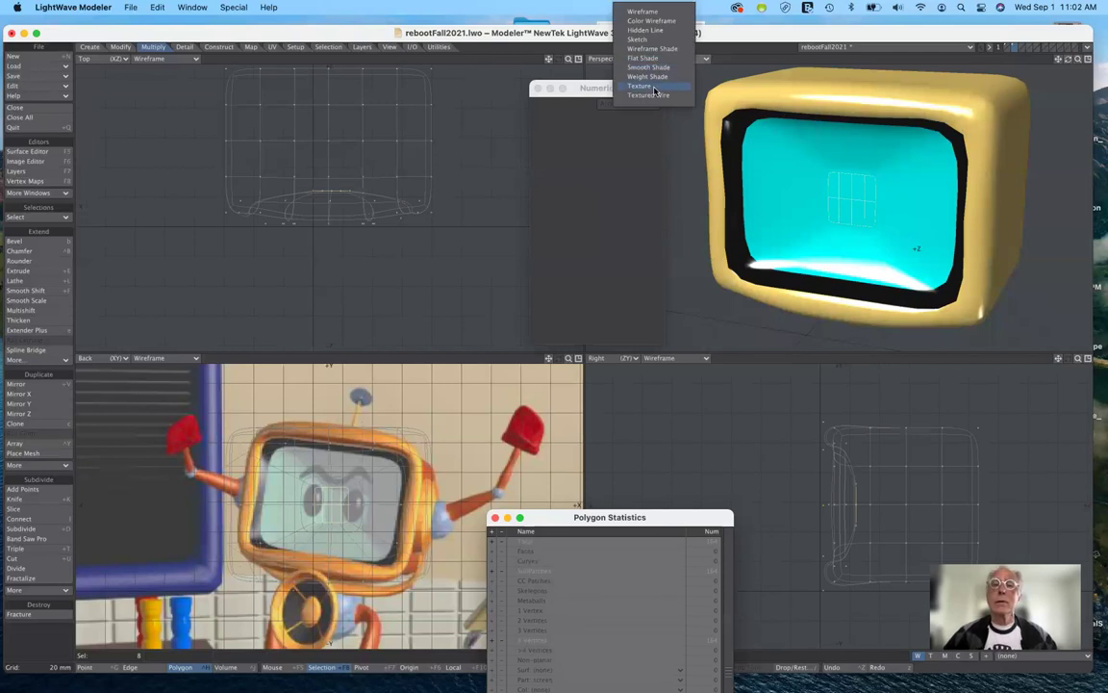
click(649, 96)
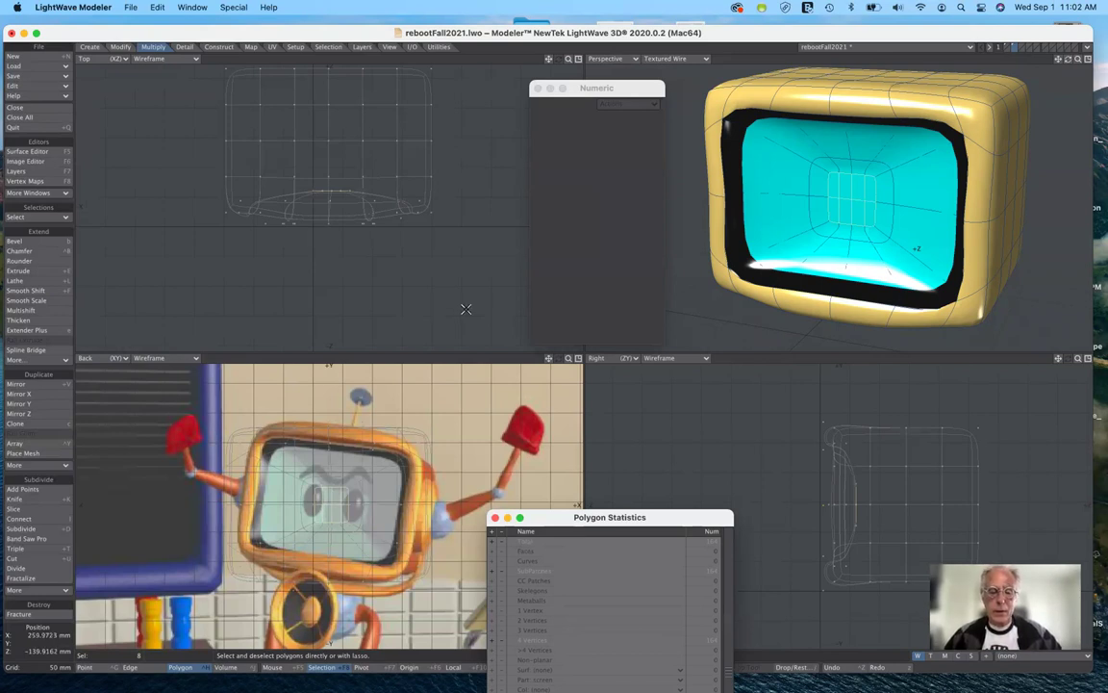
Step: Stretch the eight centre screen polygons to 136% horizontally and 113% vertically in the XY plane, and deselect them
key(h)
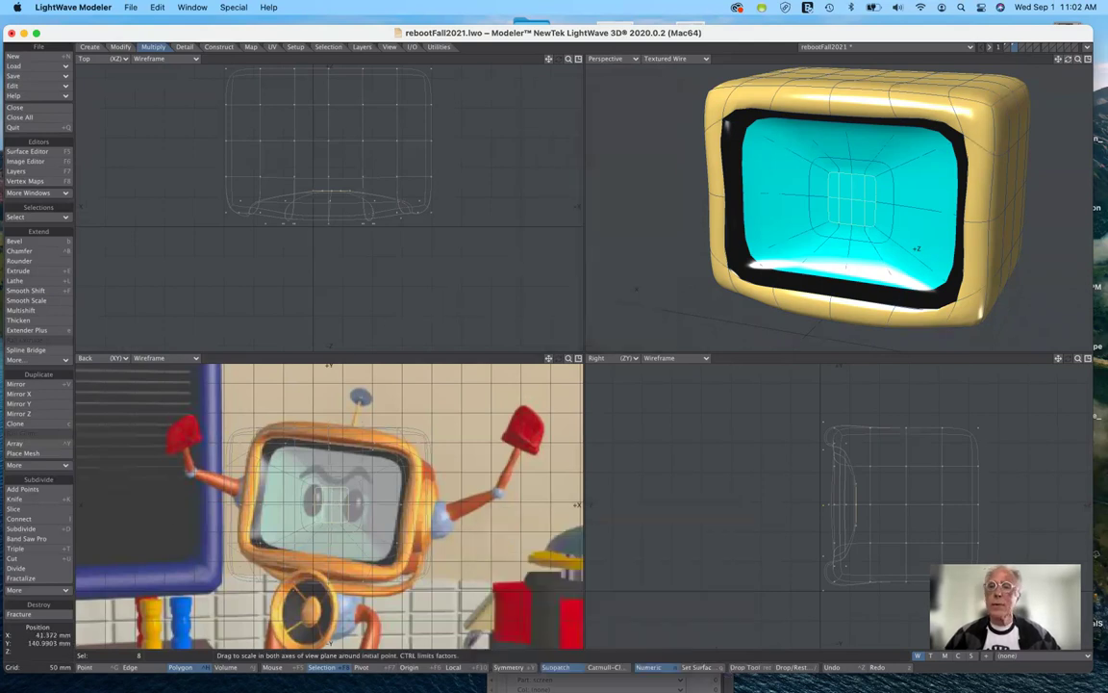
drag(865, 198, 885, 199)
drag(300, 439, 304, 454)
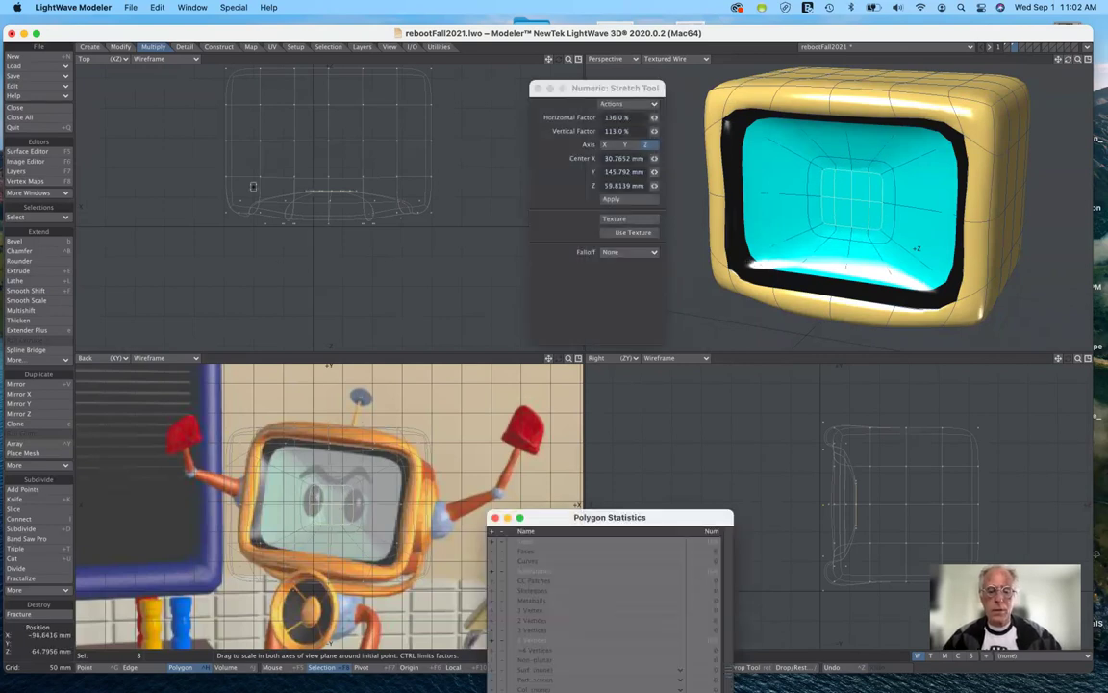
key(space)
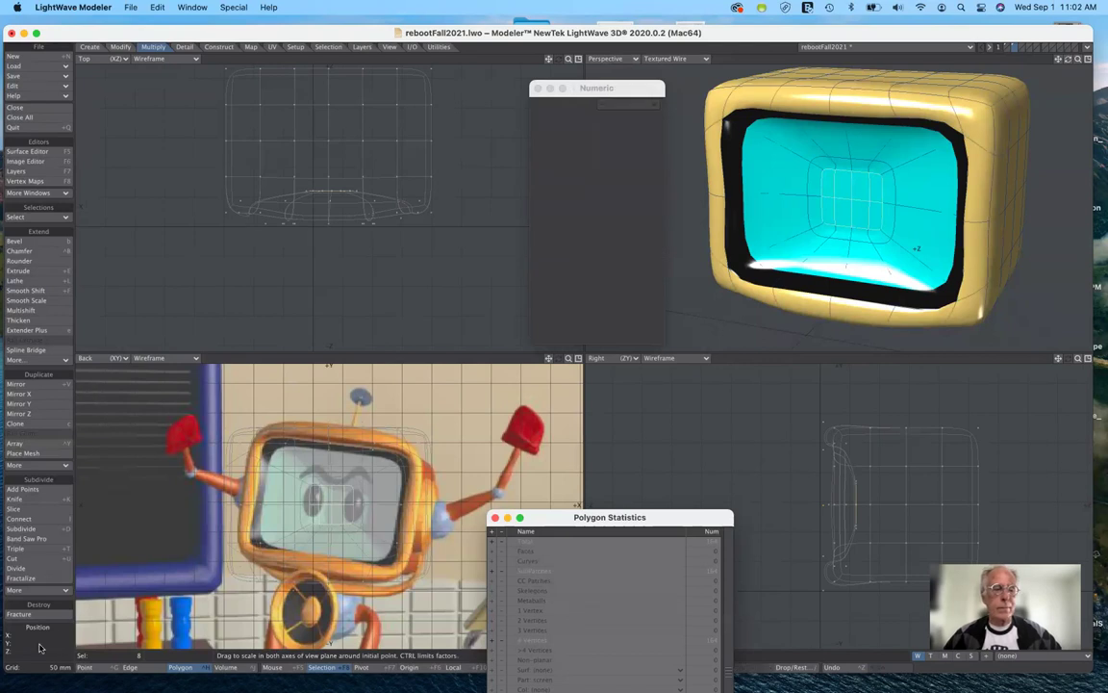
click(42, 646)
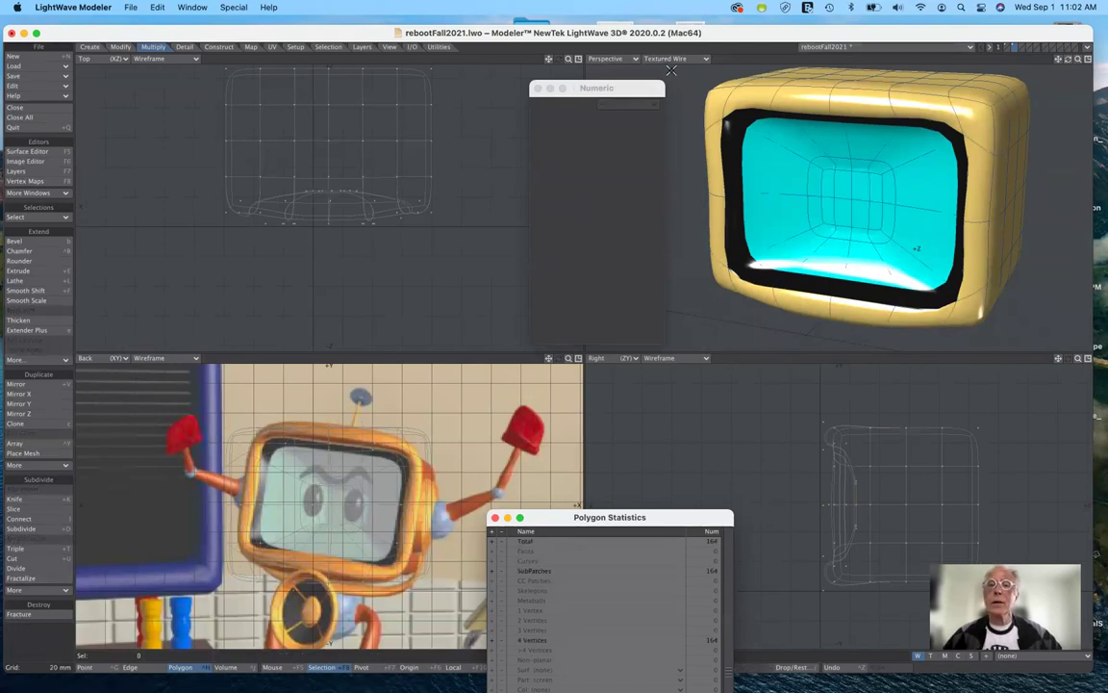
Step: Switch the perspective view to Texture mode and examine the shading of the screen's recess from several angles
click(677, 62)
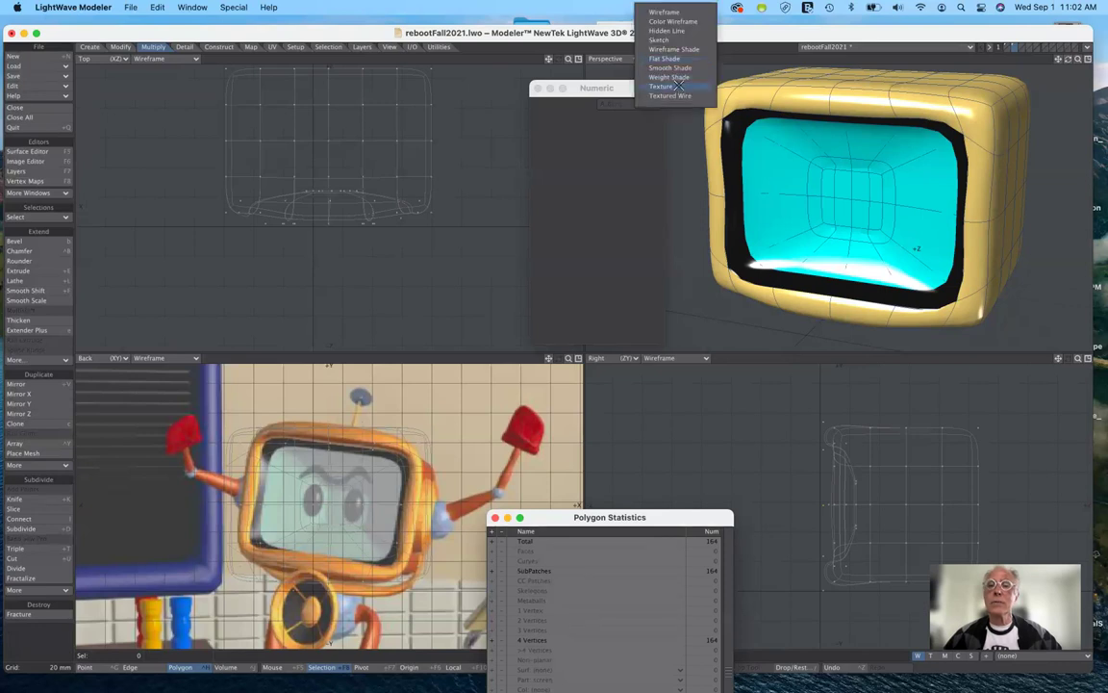
click(736, 54)
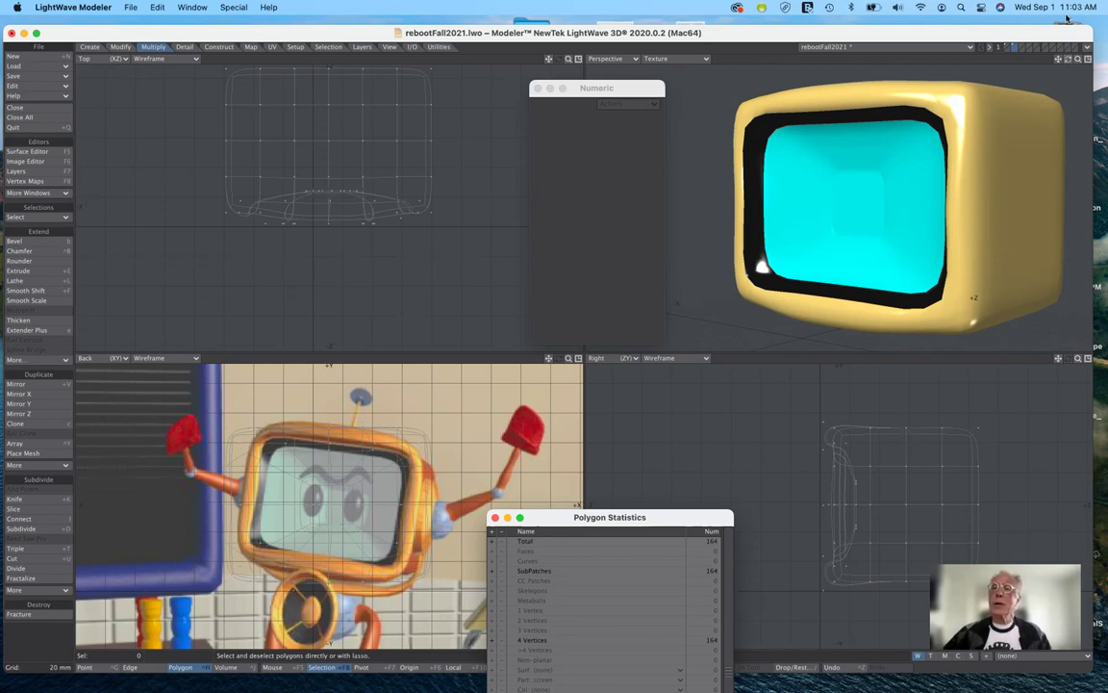
mouse_move(1068, 59)
mouse_down()
mouse_move(1005, 59)
mouse_move(1063, 74)
mouse_up()
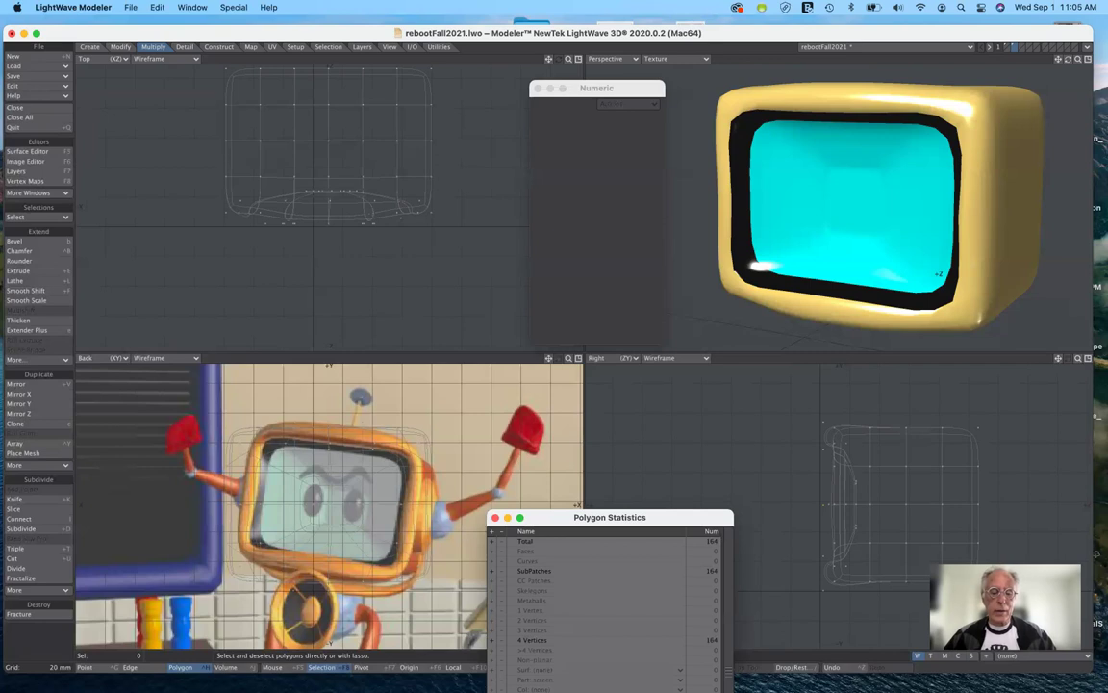
Step: Review the backdrop settings of the Back viewport's mike.jpg reference image in the display options, and close them
key(d)
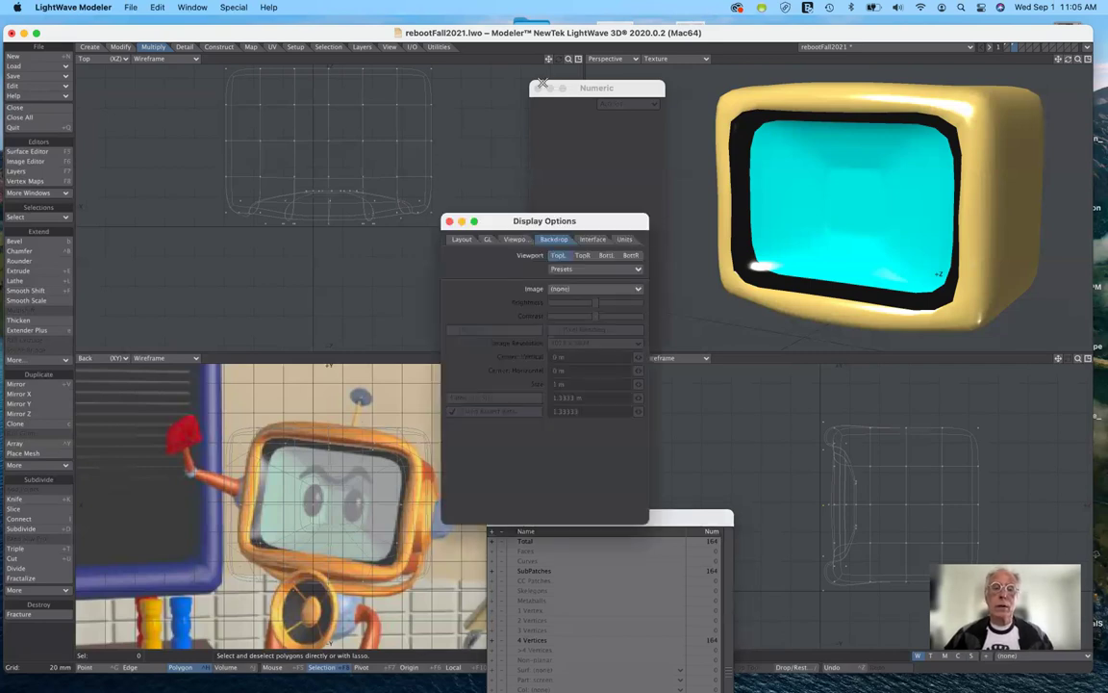
drag(595, 220, 581, 159)
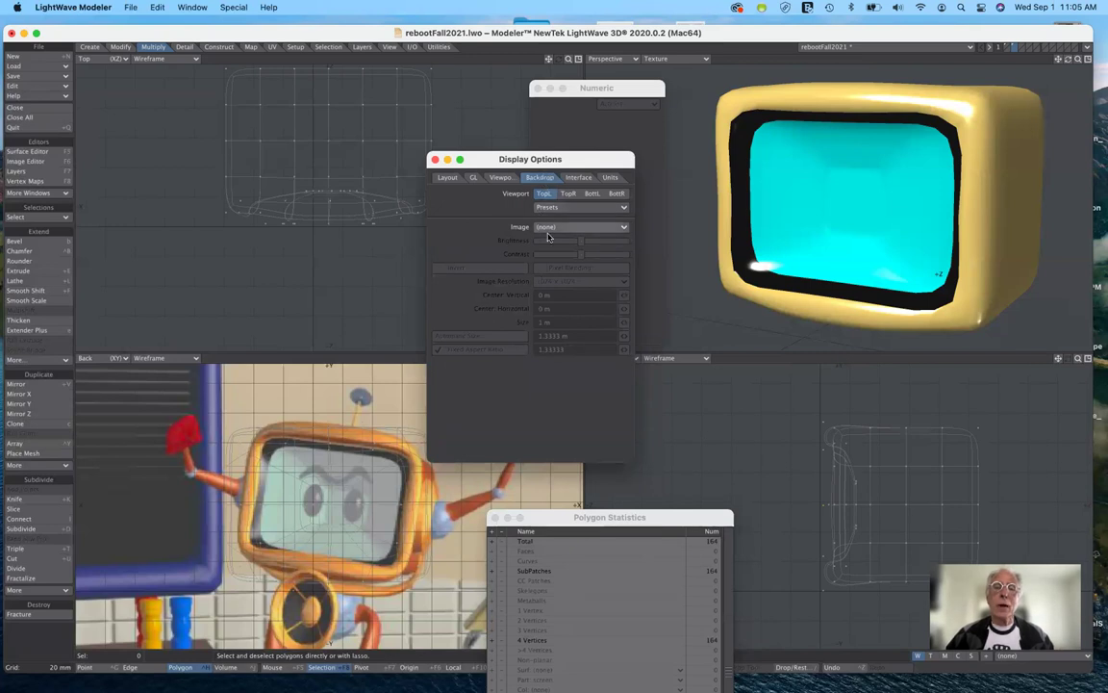
click(597, 194)
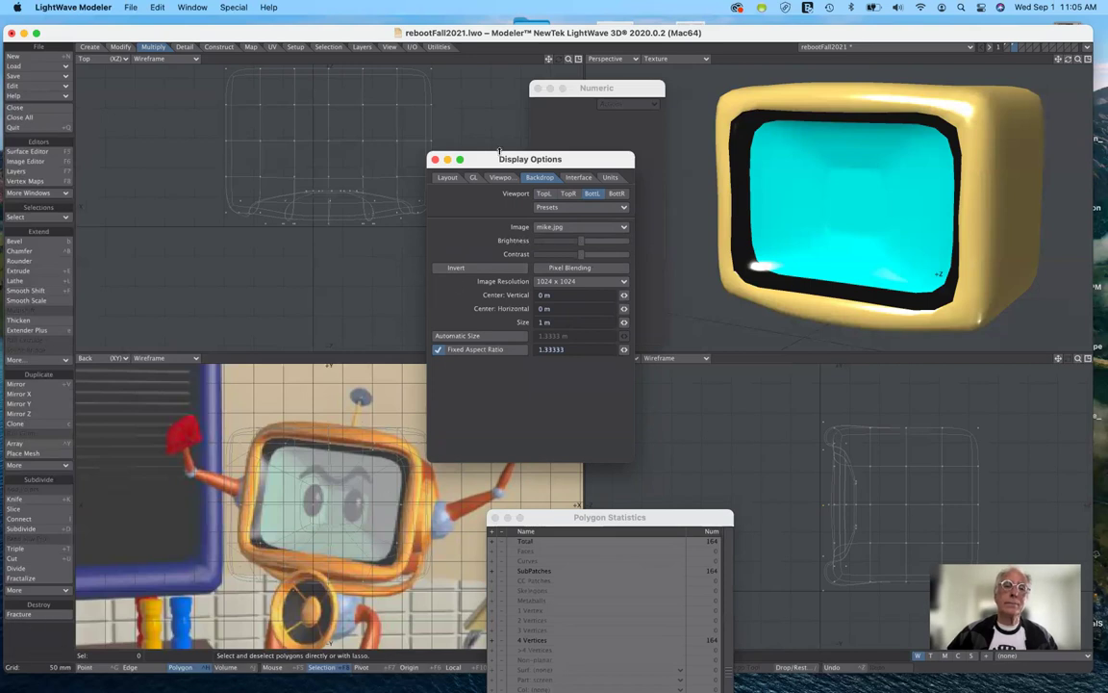
drag(499, 163, 574, 201)
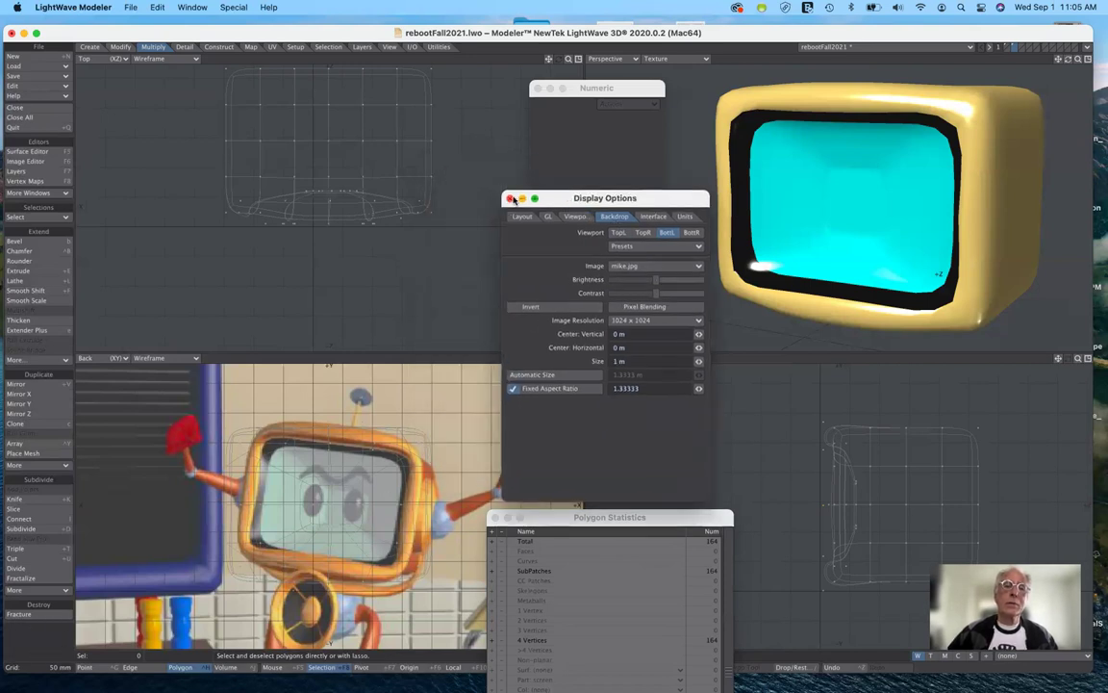
click(511, 199)
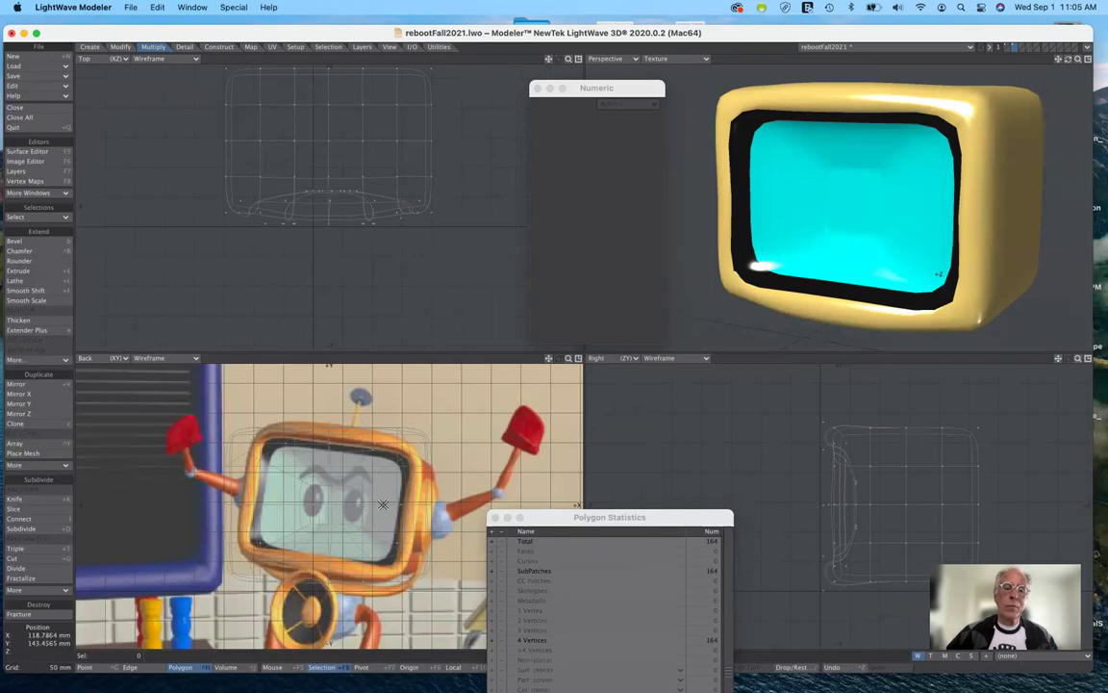
mouse_move(1072, 60)
mouse_down()
mouse_move(1044, 61)
mouse_move(1078, 60)
mouse_up()
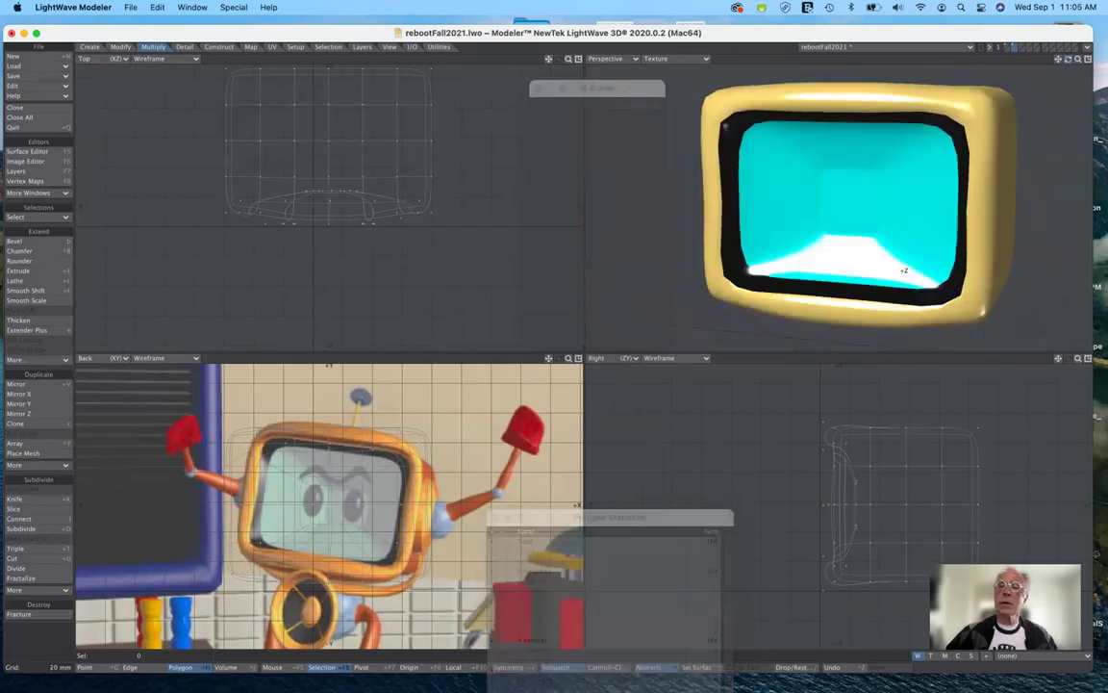